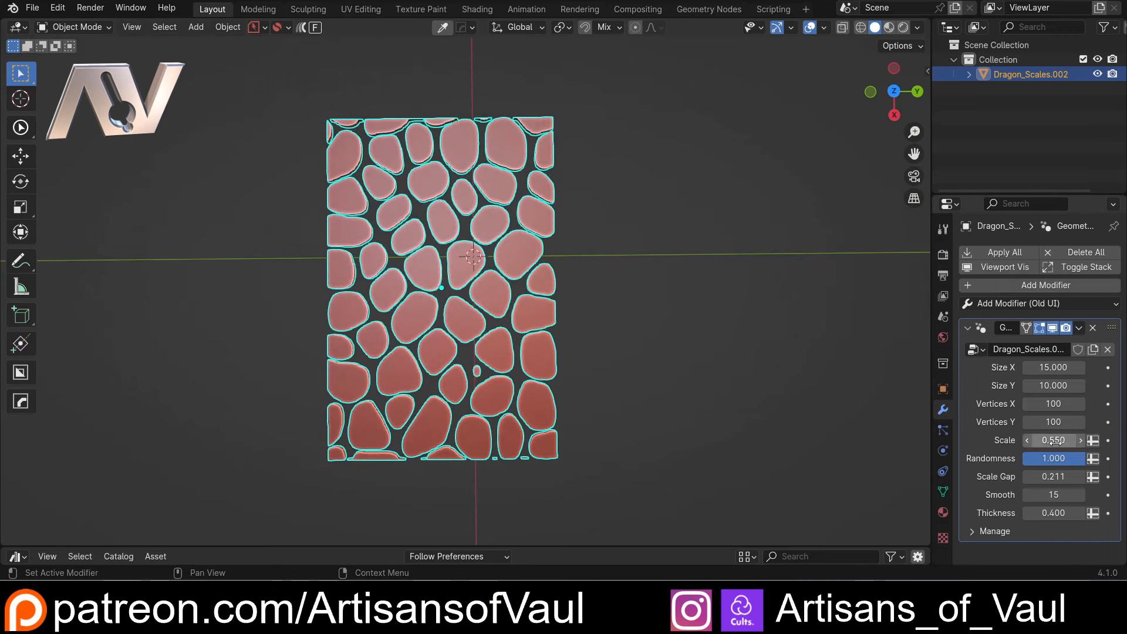
Step: Set the dragon scales modifier's Scale to 0.390, Scale Gap to 0.151 and Smooth to 23, and adjust its Thickness
drag(1054, 440, 1060, 497)
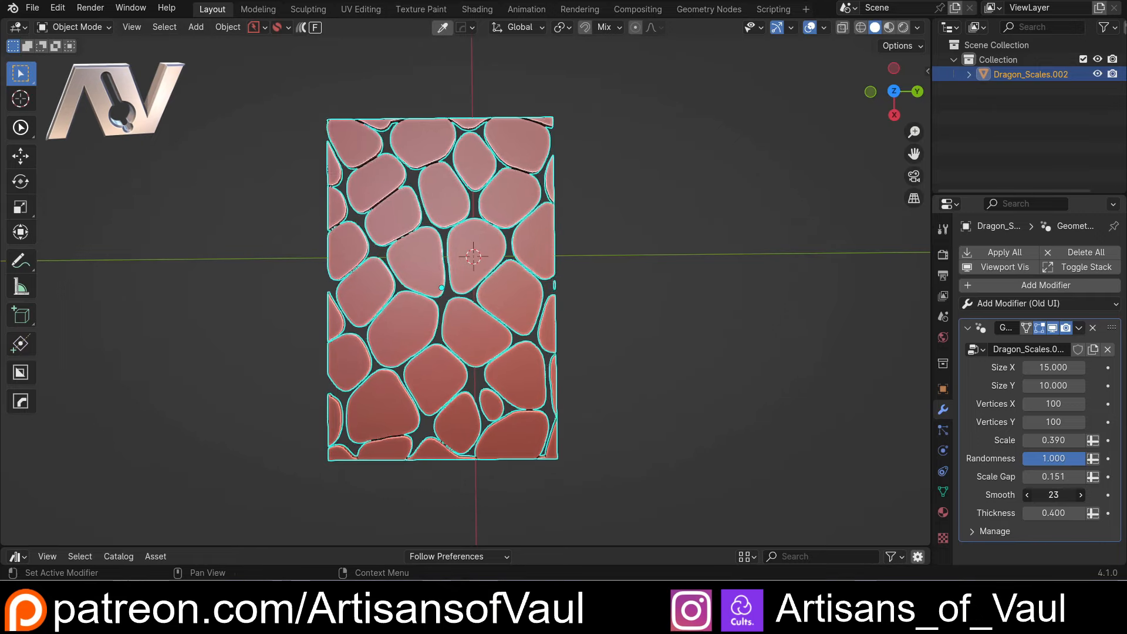
middle_drag(611, 434, 505, 337)
drag(1054, 513, 1052, 514)
middle_drag(861, 438, 855, 370)
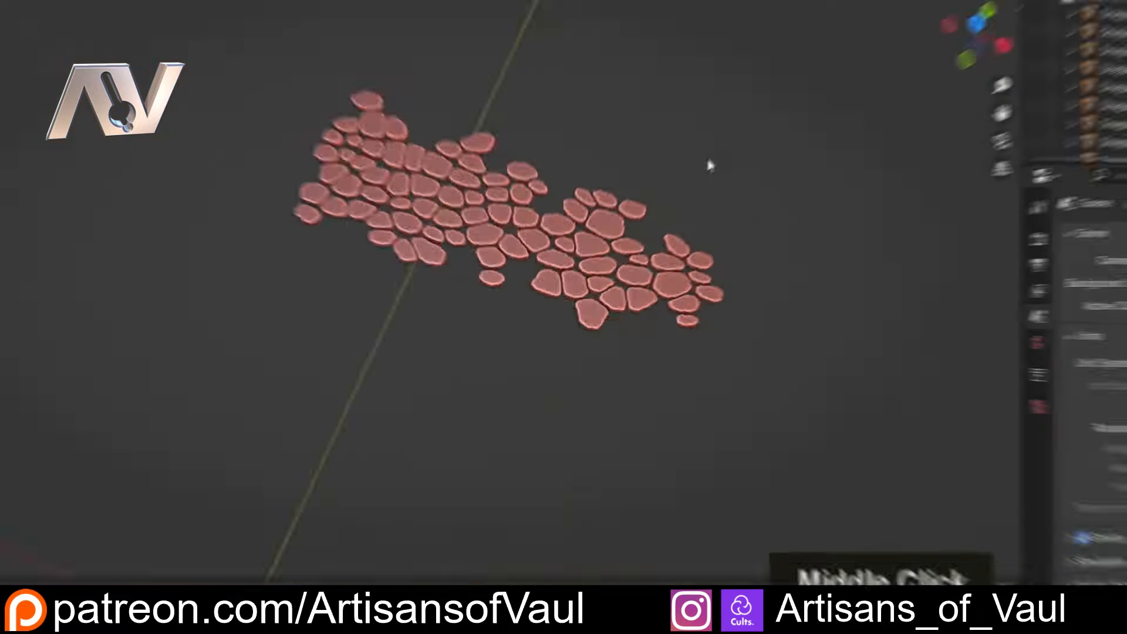
Step: Reveal the hidden objects and select all the scales together with the flat source grid and the draped target surface
key(alt+h)
middle_drag(708, 161, 506, 245)
click(506, 245)
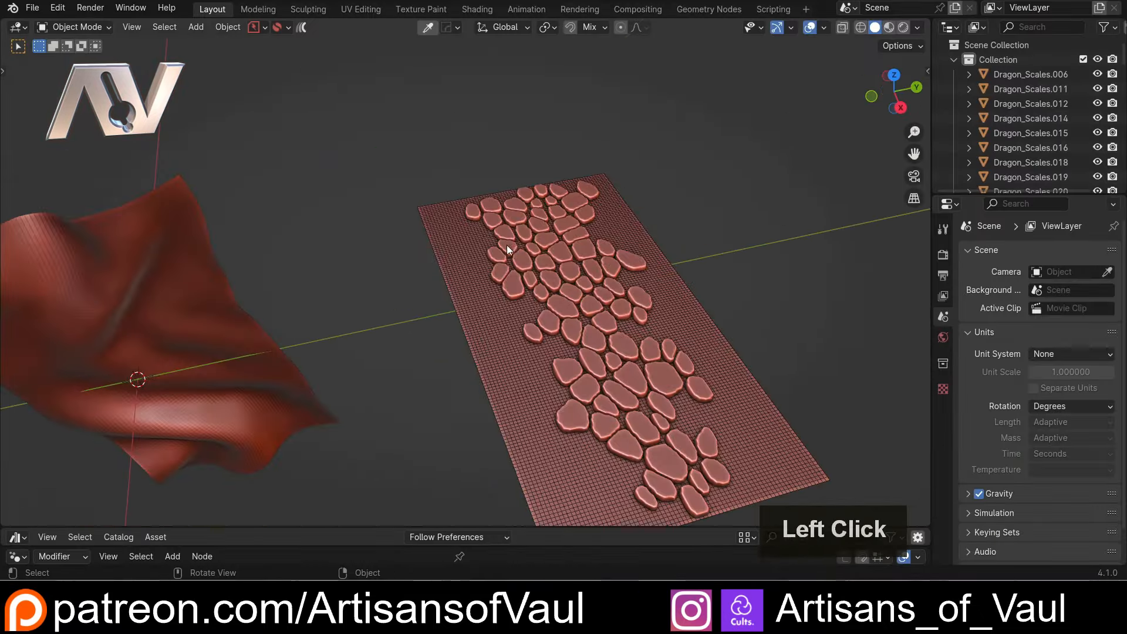
drag(424, 189, 637, 437)
shift+click(590, 319)
shift+click(590, 319)
shift+middle_drag(590, 318, 503, 254)
Step: Run Flowify on the selected scales, matching the source grid's far corner to the corresponding corner of the draped surface
click(316, 28)
click(606, 196)
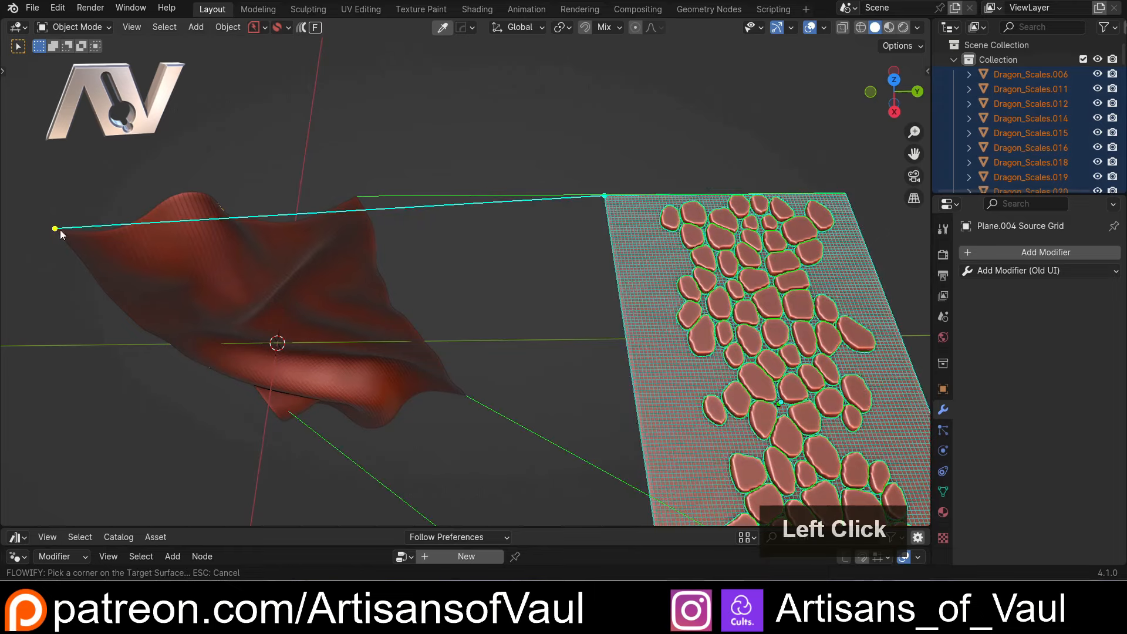
click(59, 230)
middle_drag(399, 277, 446, 276)
click(428, 200)
scroll(466, 274, up, 2)
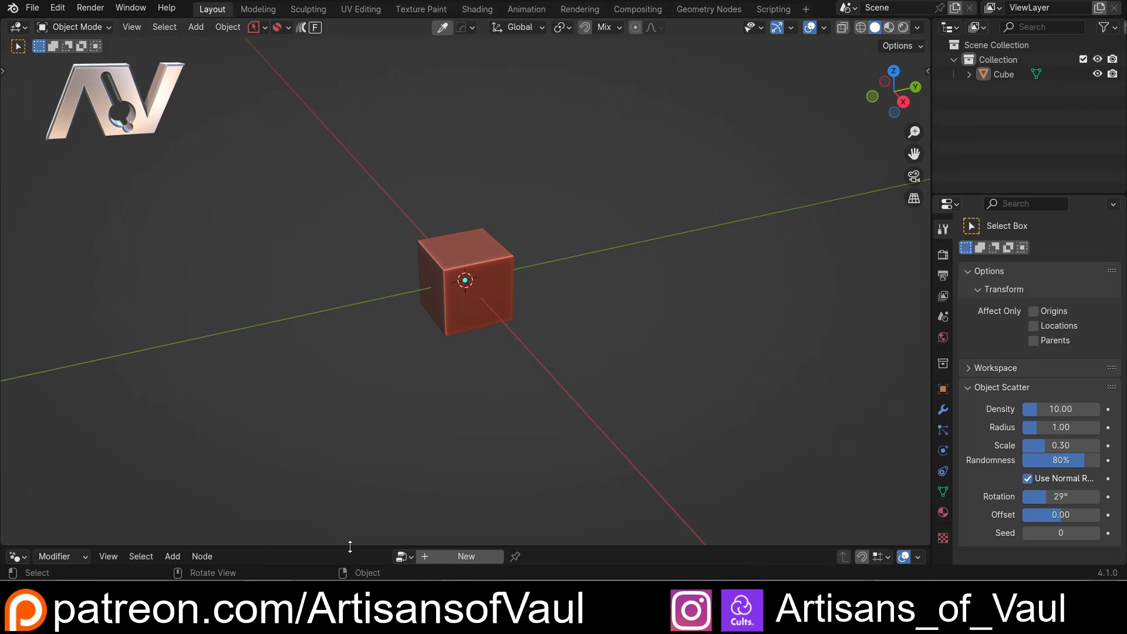
Step: Enlarge the area below the viewport, select the cube and make that area a Geometry Node Editor
drag(344, 544, 353, 285)
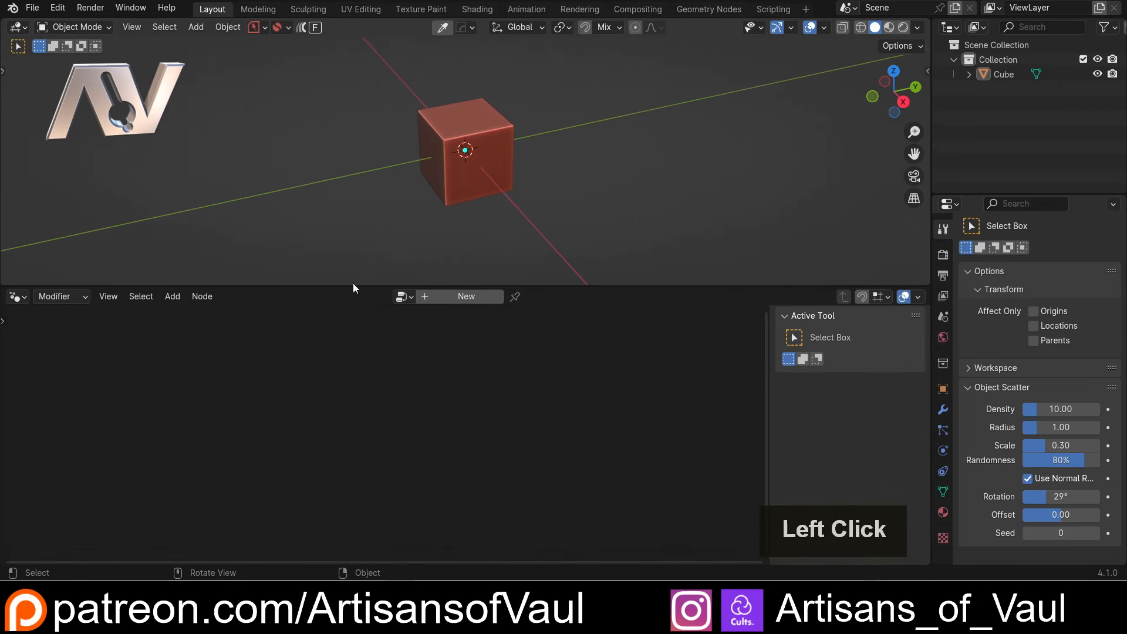
click(452, 171)
click(18, 297)
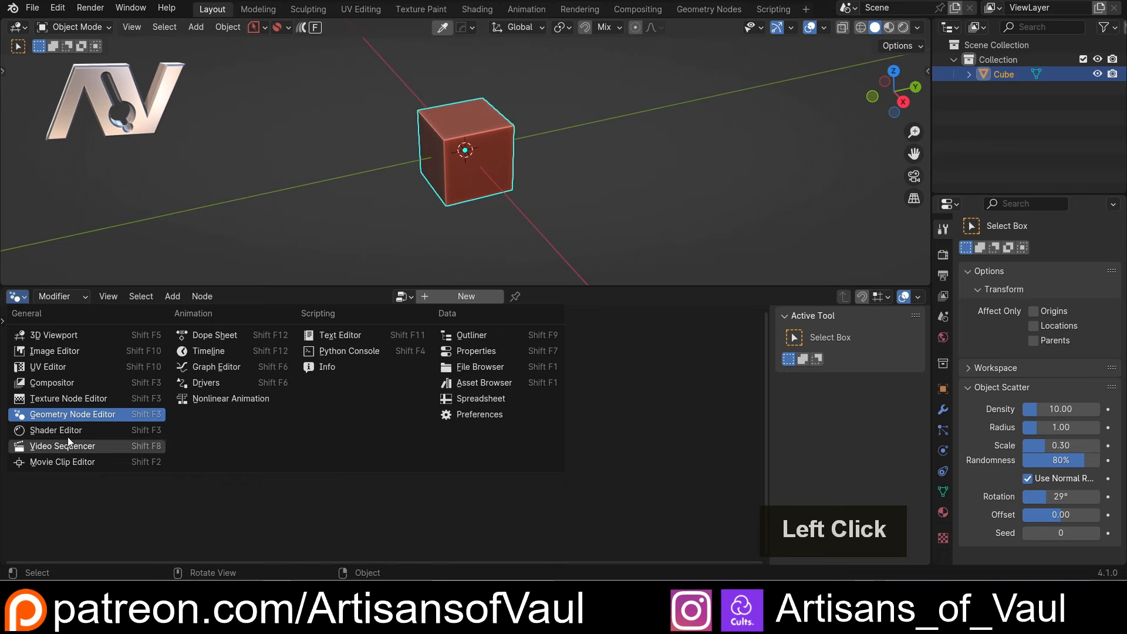
click(115, 415)
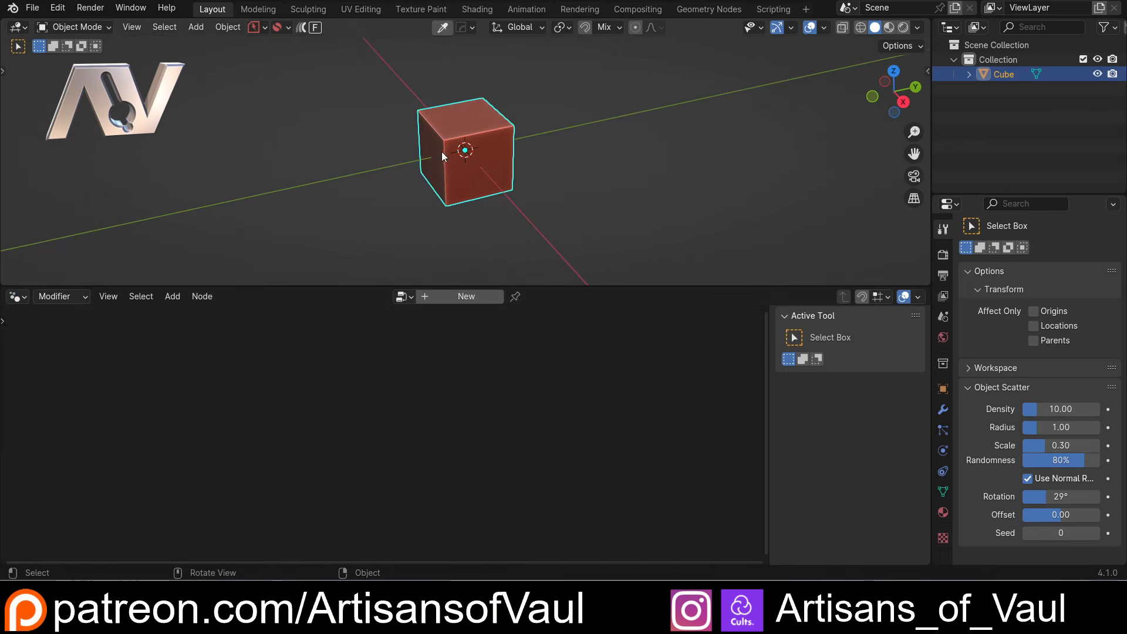
Step: Create a new geometry node tree on the cube and frame its Group Input and Group Output nodes
scroll(492, 187, up, 2)
drag(404, 285, 411, 360)
middle_drag(460, 294, 487, 295)
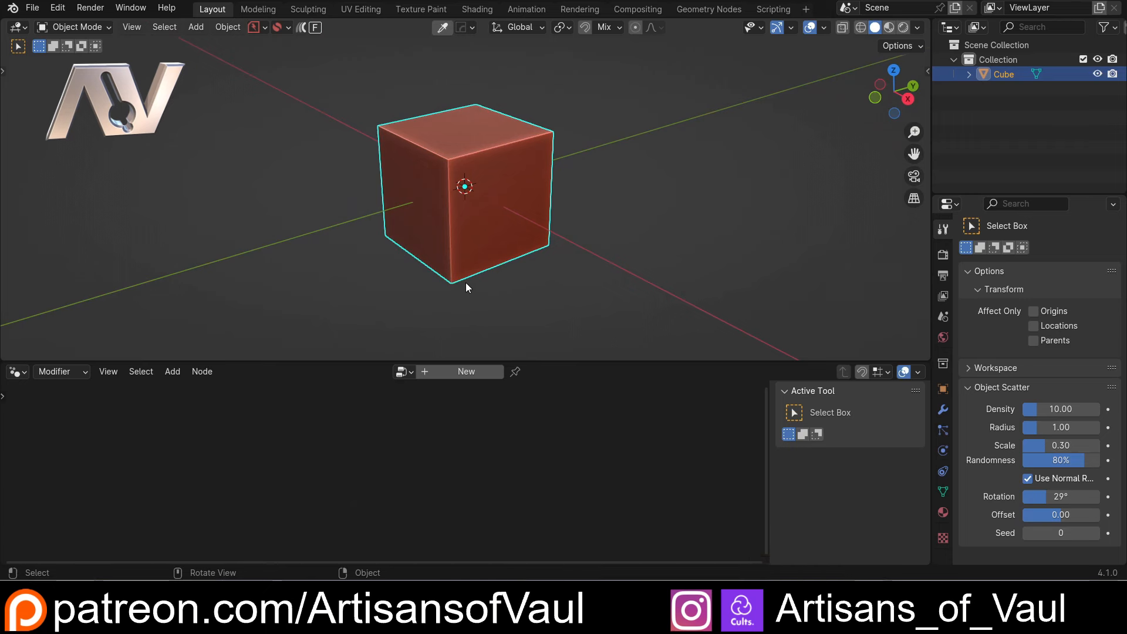
click(466, 372)
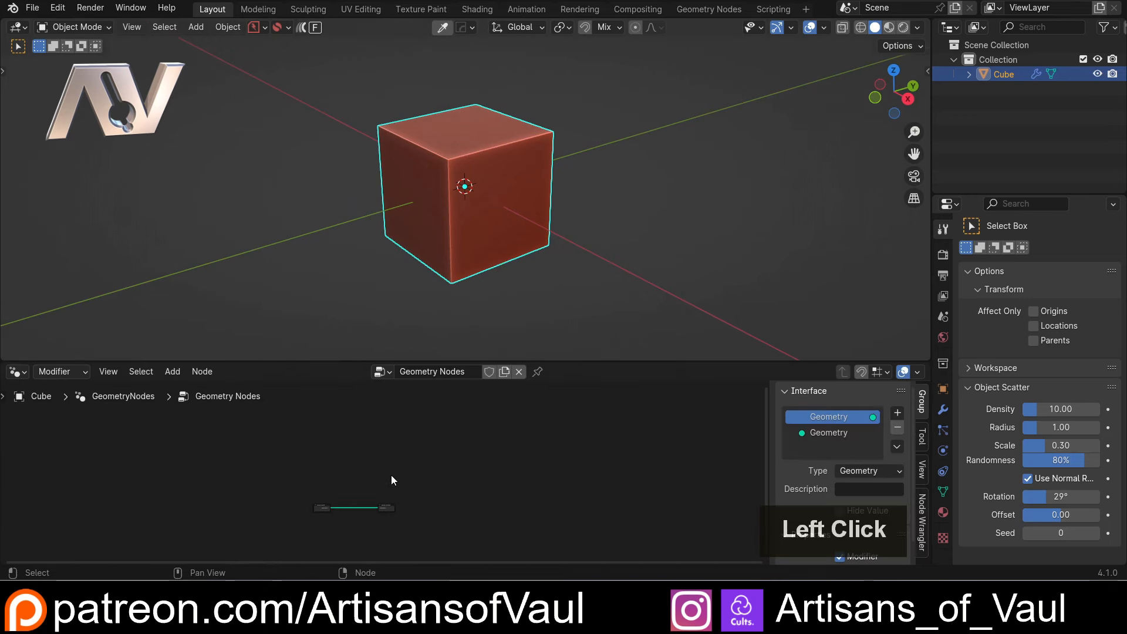
key(a)
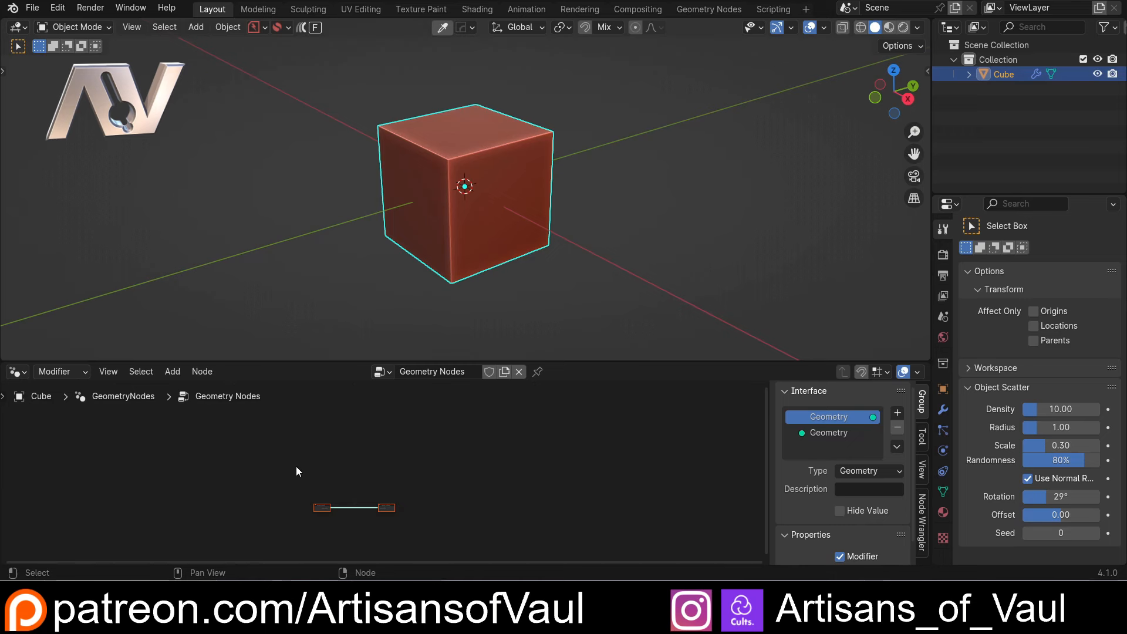
key(KP_Decimal)
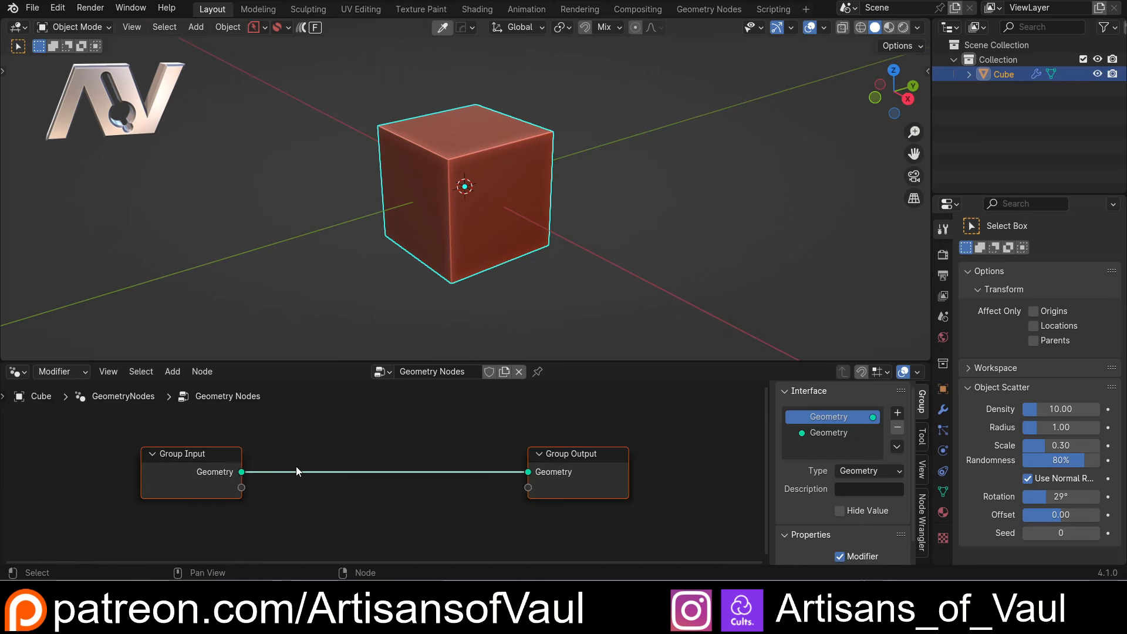
scroll(405, 442, down, 2)
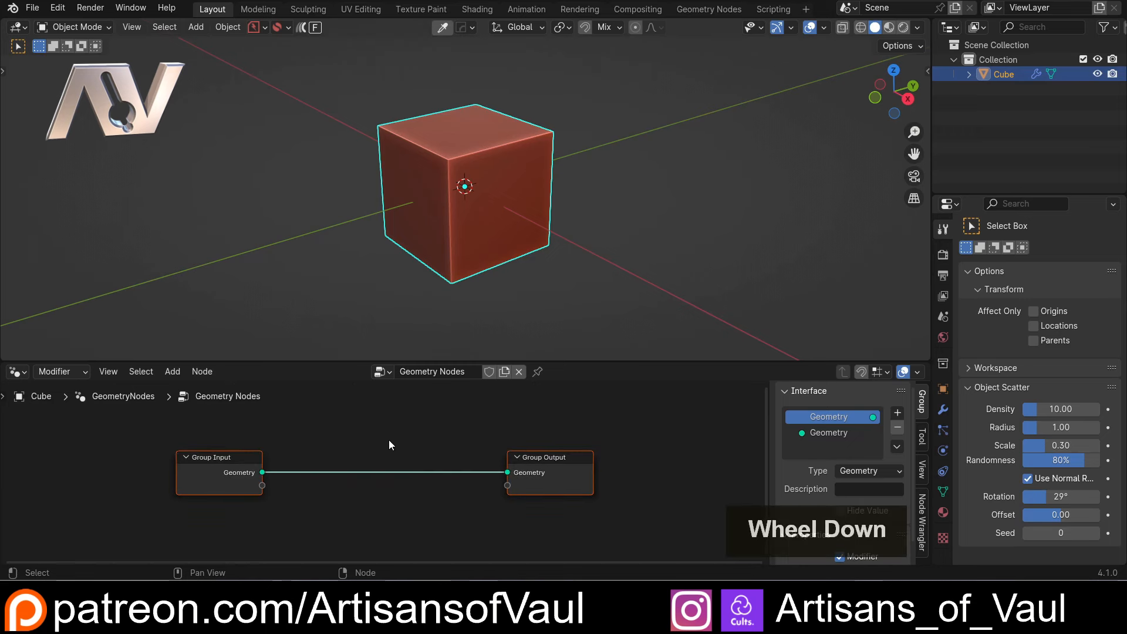
Step: Cut the link between Group Input and Group Output and move the two nodes farther apart
ctrl+right_drag(397, 433, 379, 500)
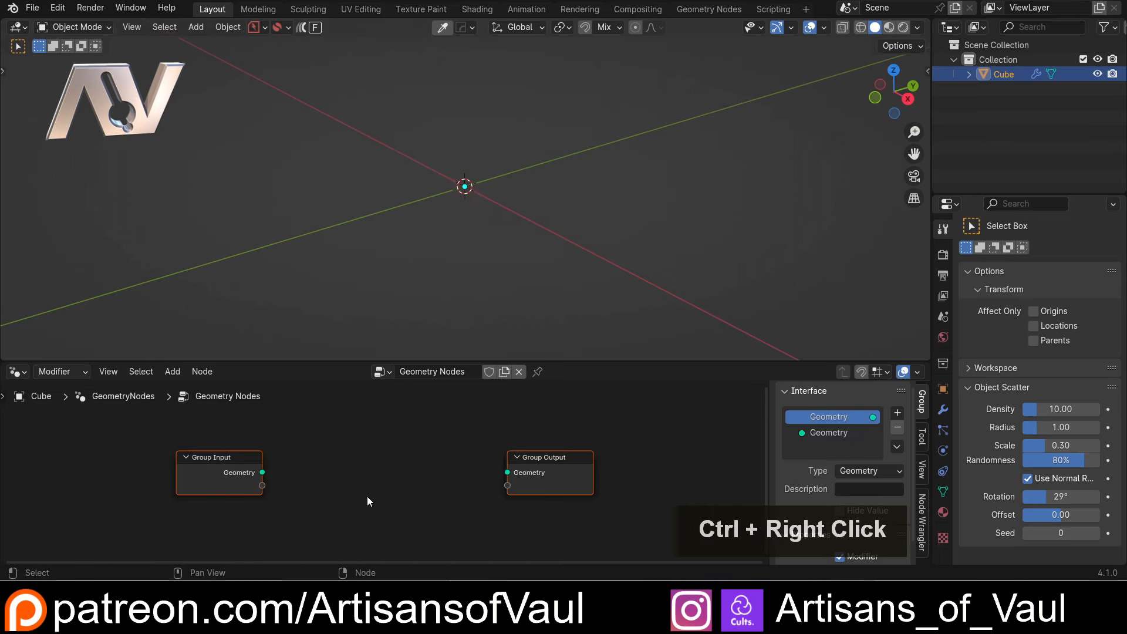
drag(540, 468, 686, 441)
click(570, 453)
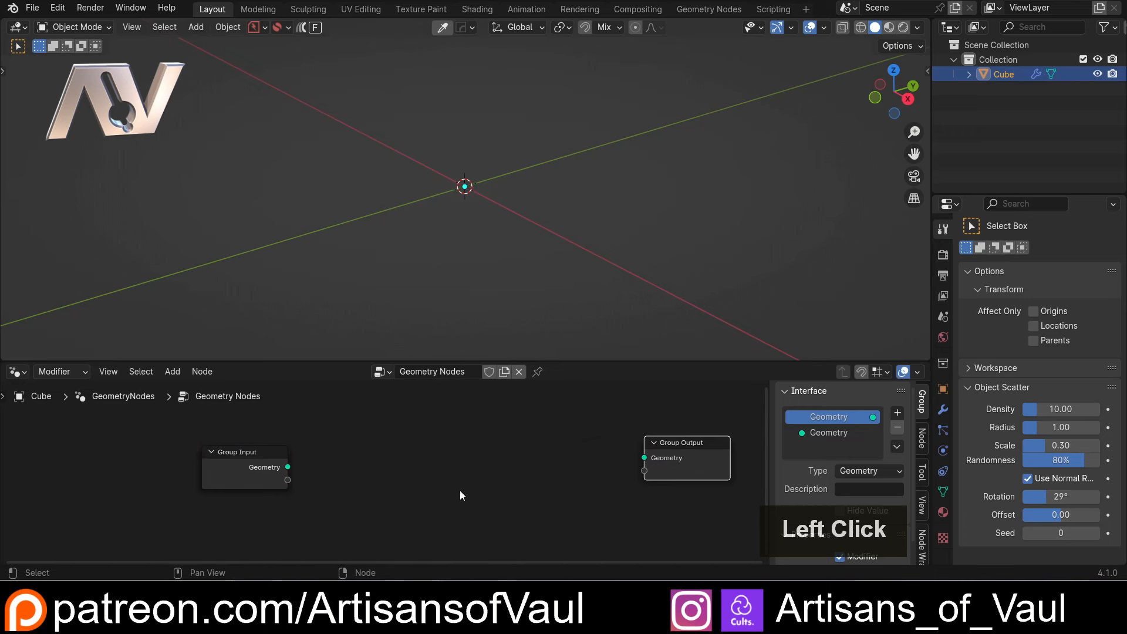
drag(250, 455, 160, 446)
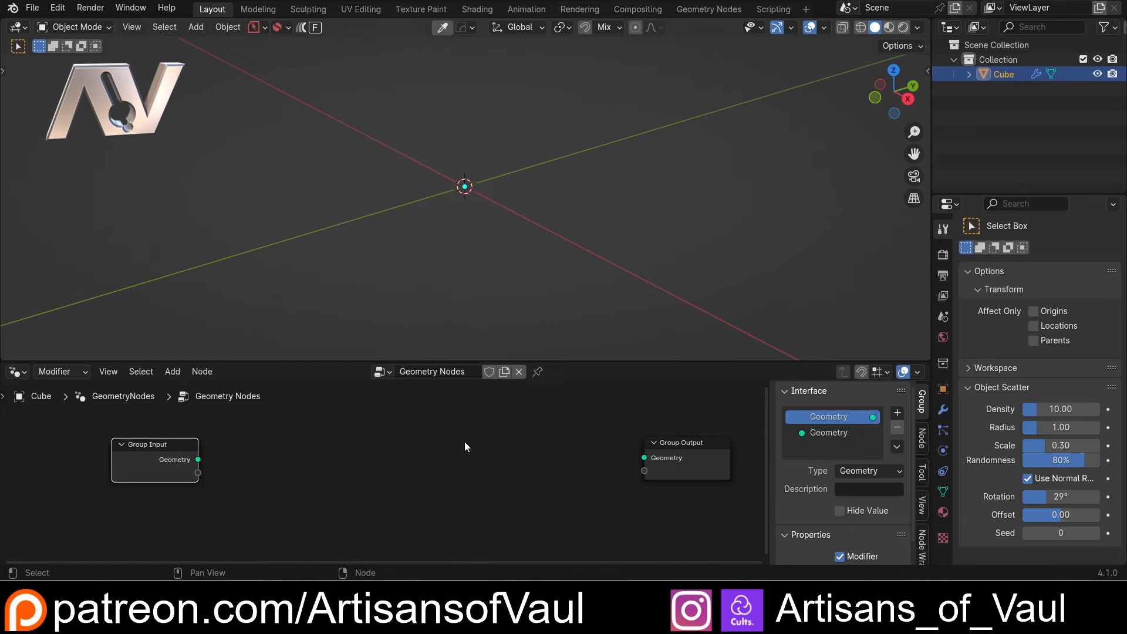
Step: Add a Grid node between the group nodes and connect its Mesh output to the Group Output's Geometry
middle_drag(441, 216, 593, 286)
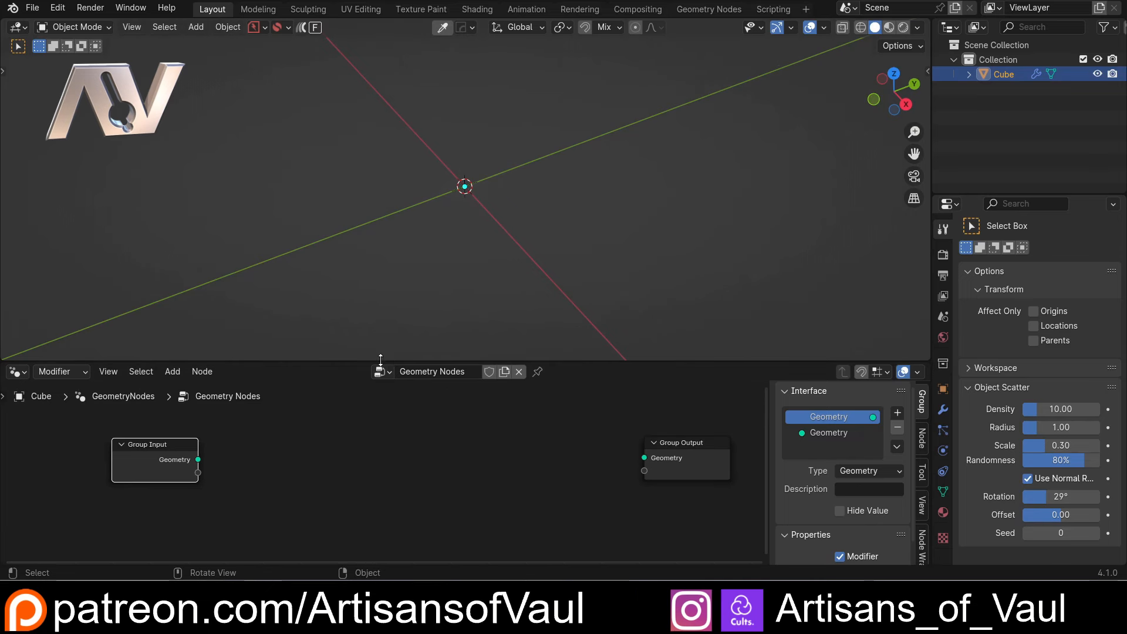
drag(385, 359, 405, 325)
scroll(319, 432, up, 2)
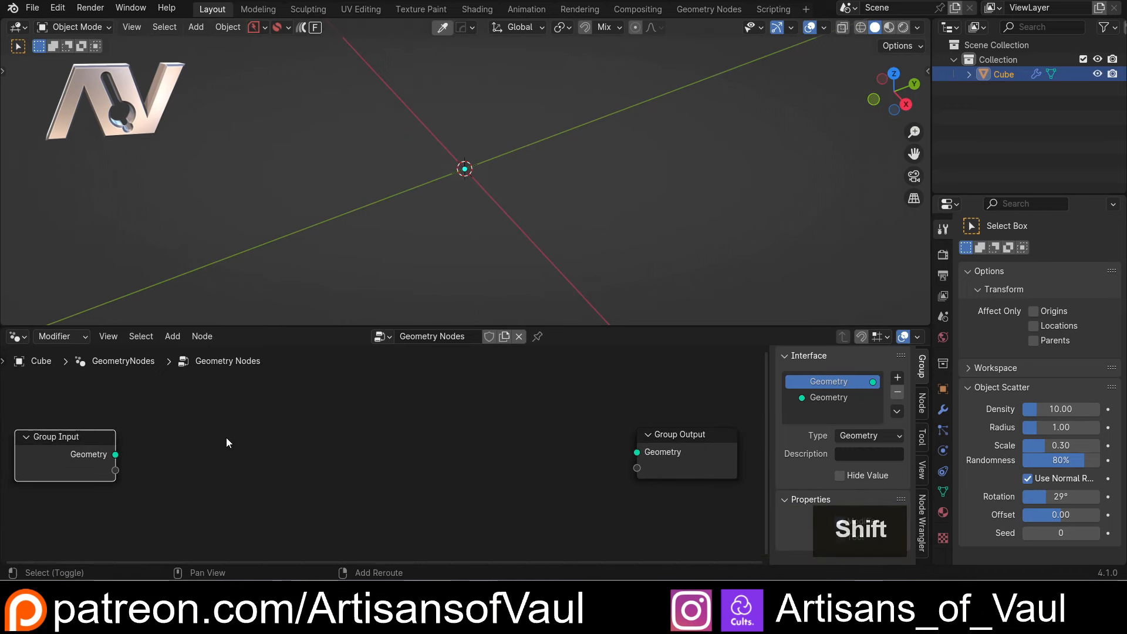
key(shift+a)
mouse_move(226, 438)
text(gri)
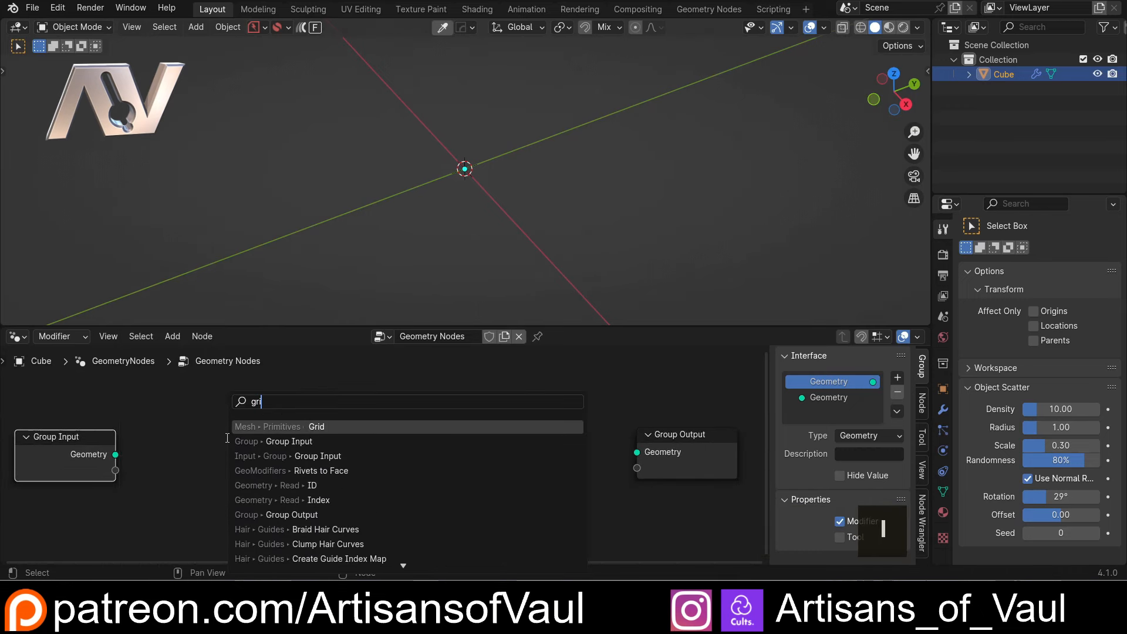
click(235, 428)
click(217, 409)
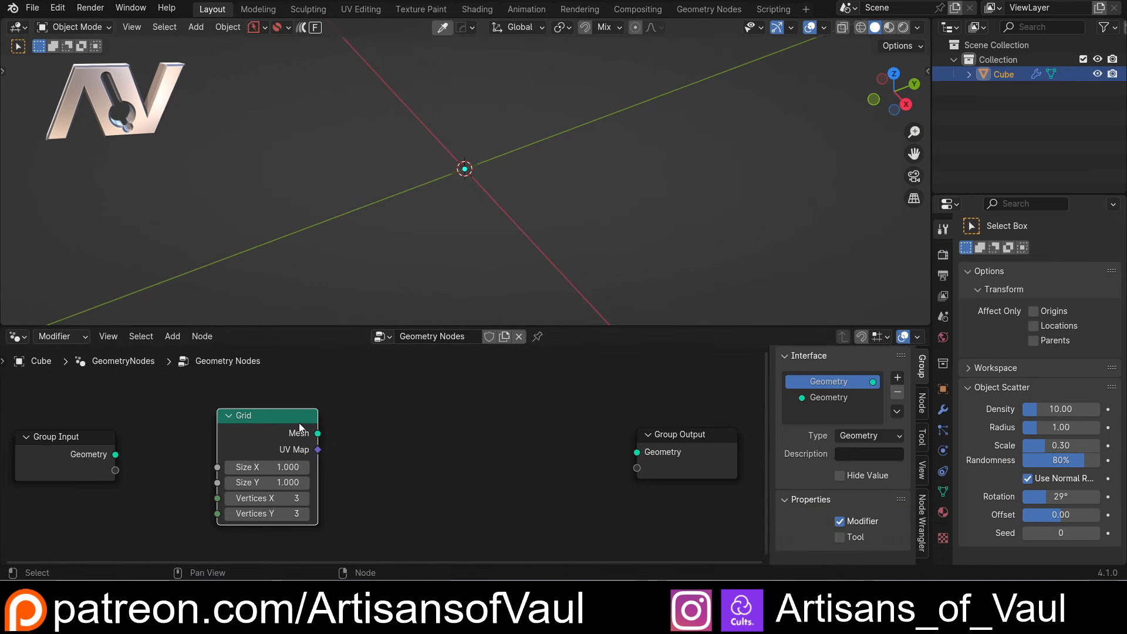
key(alt+shift)
alt+shift+click(280, 415)
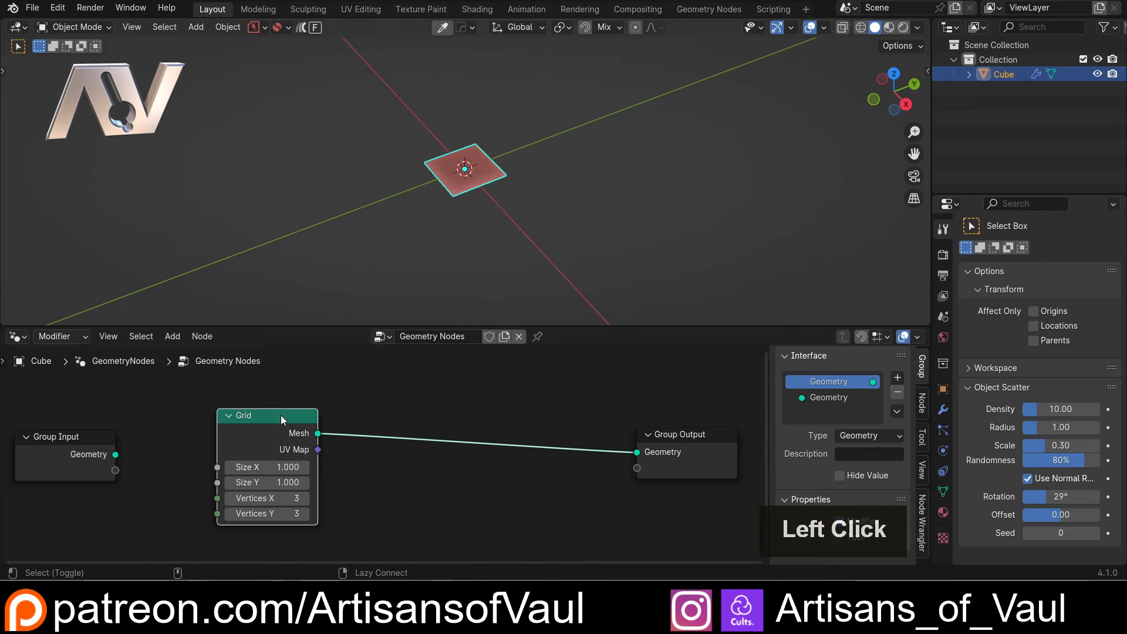
Step: Set the Grid node's Size X and Size Y to 10
scroll(586, 197, up, 3)
middle_drag(586, 197, 378, 319)
click(262, 470)
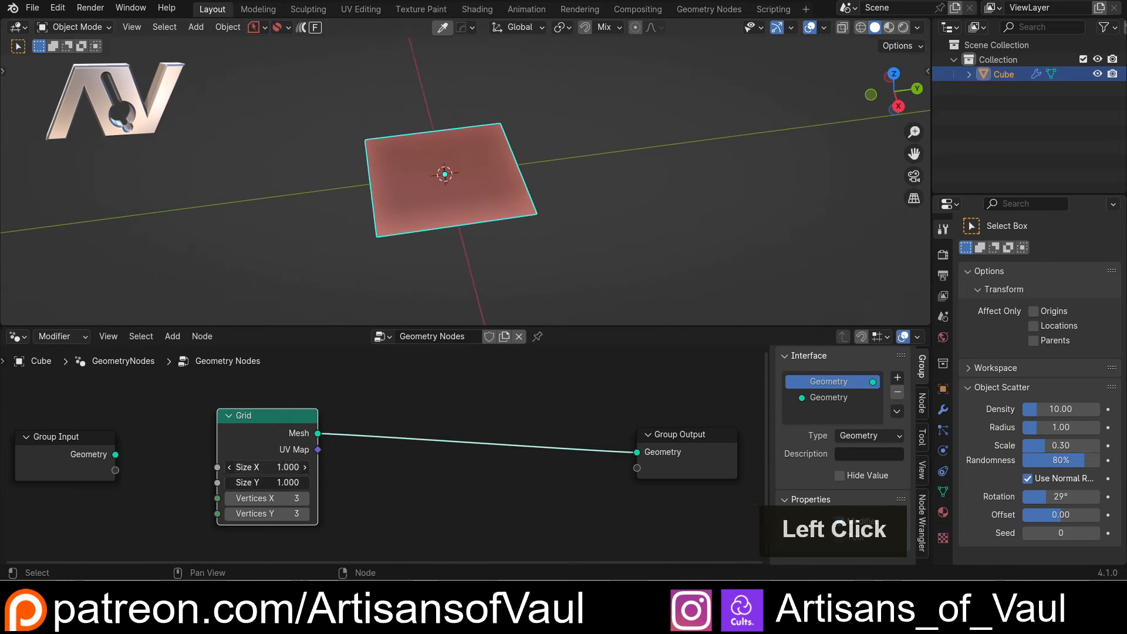
text(10)
key(Return)
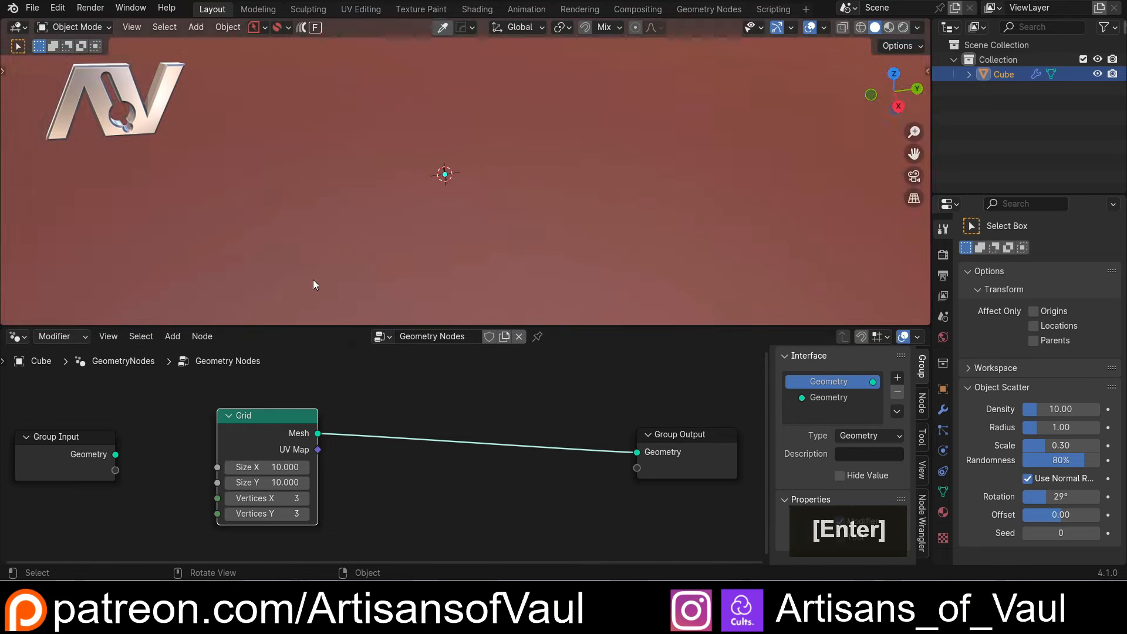
scroll(433, 250, down, 3)
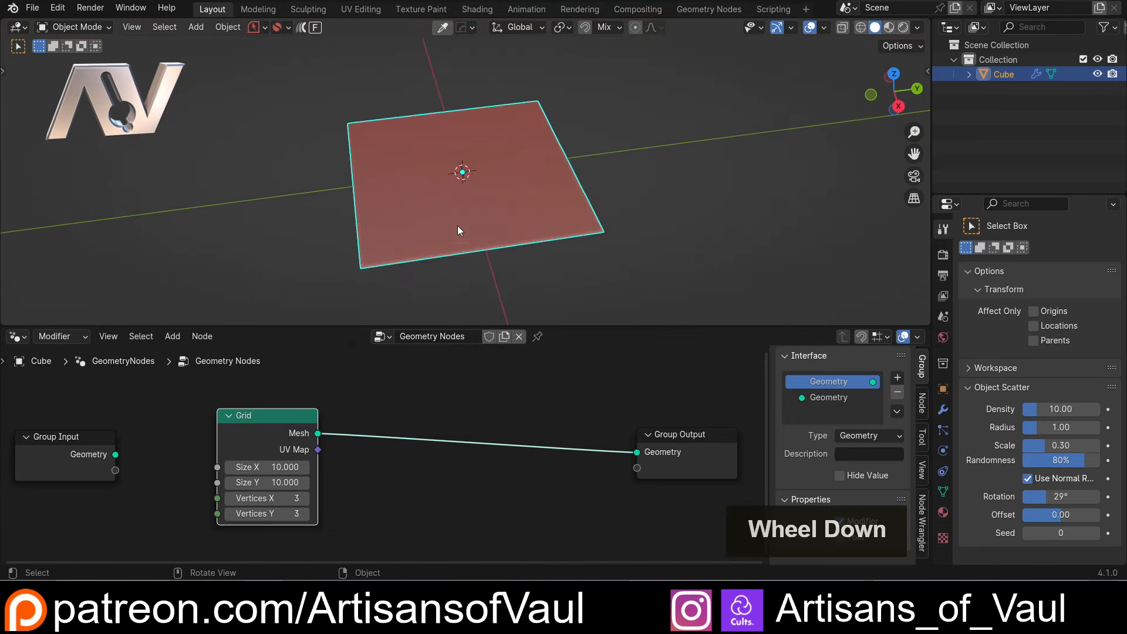
Step: Show the object's modifier properties and turn on the wireframe overlay in the viewport
click(944, 411)
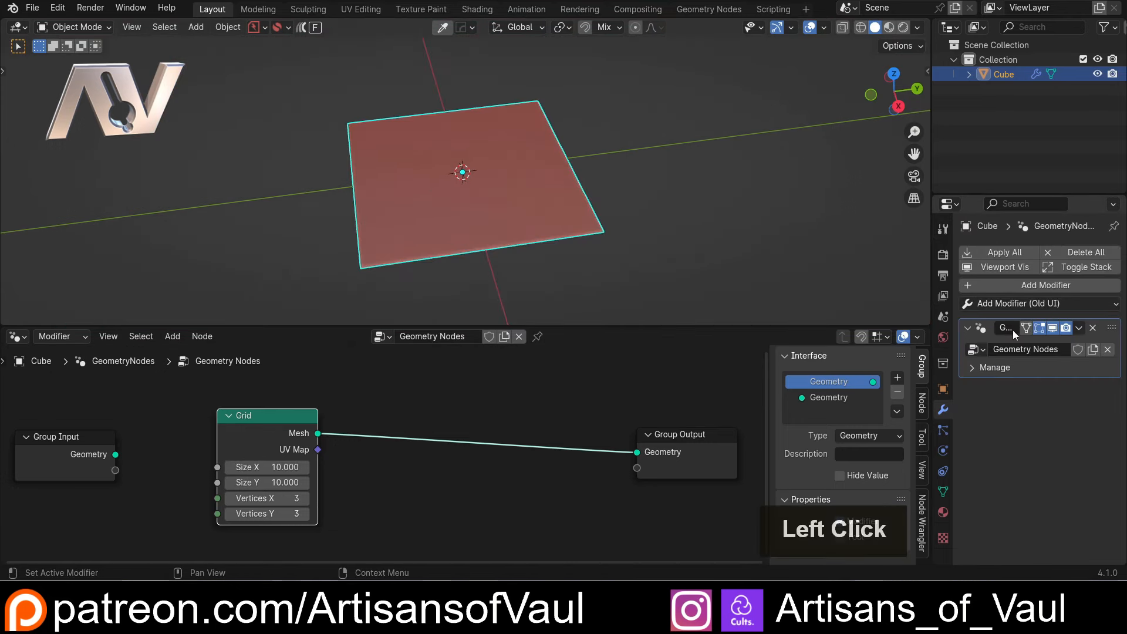
scroll(421, 296, down, 2)
middle_drag(420, 296, 505, 224)
scroll(505, 223, up, 2)
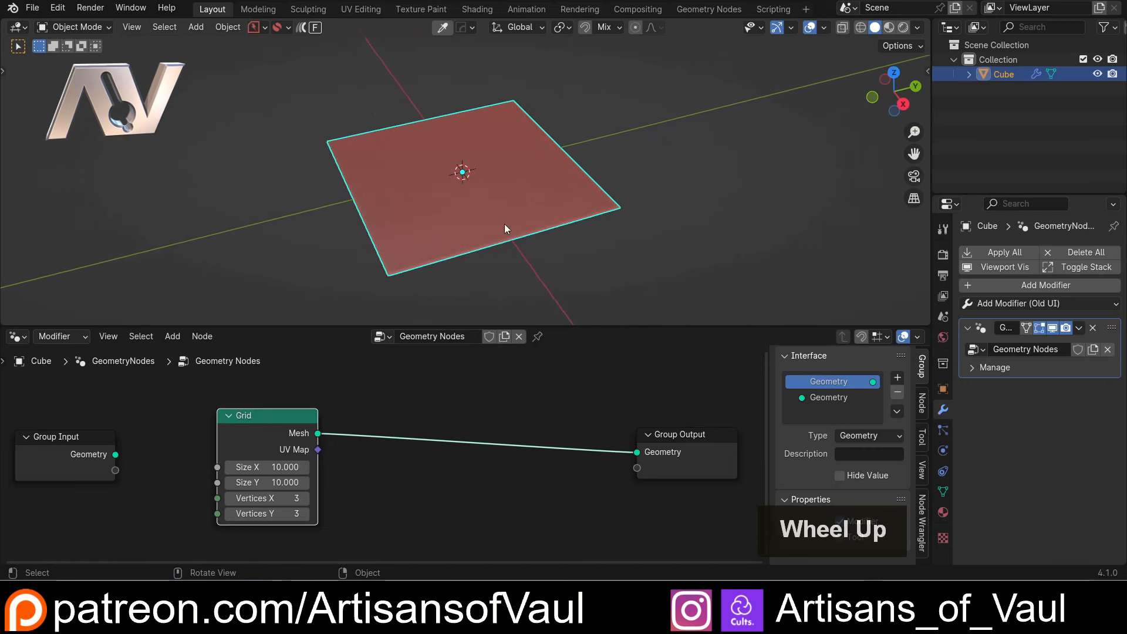
click(824, 28)
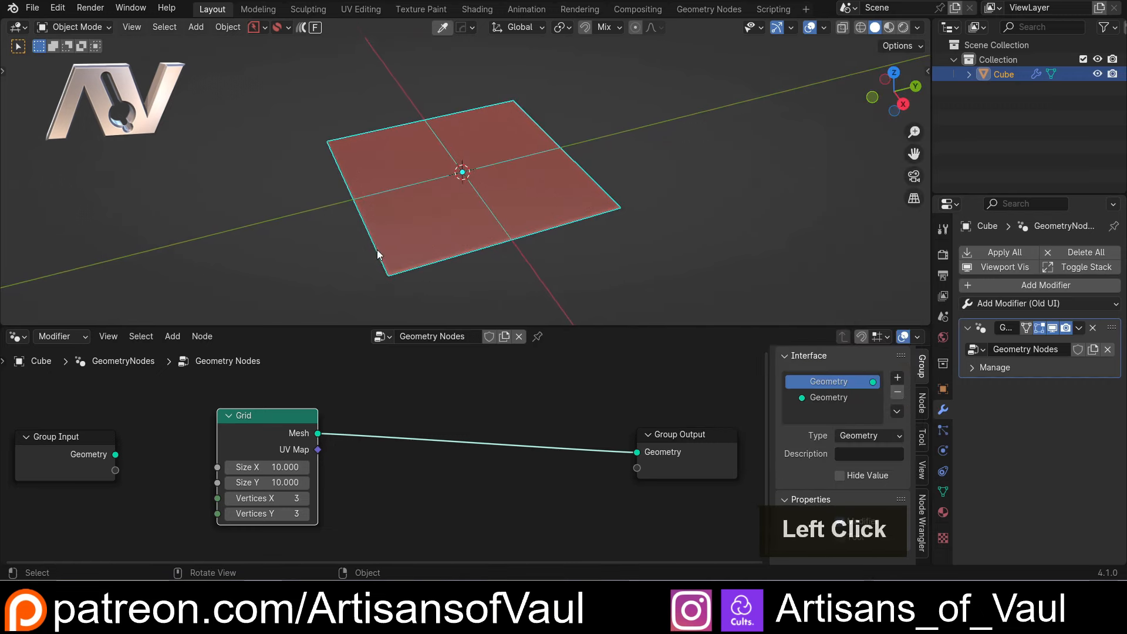
middle_drag(377, 249, 346, 279)
scroll(389, 217, up, 2)
scroll(327, 241, down, 1)
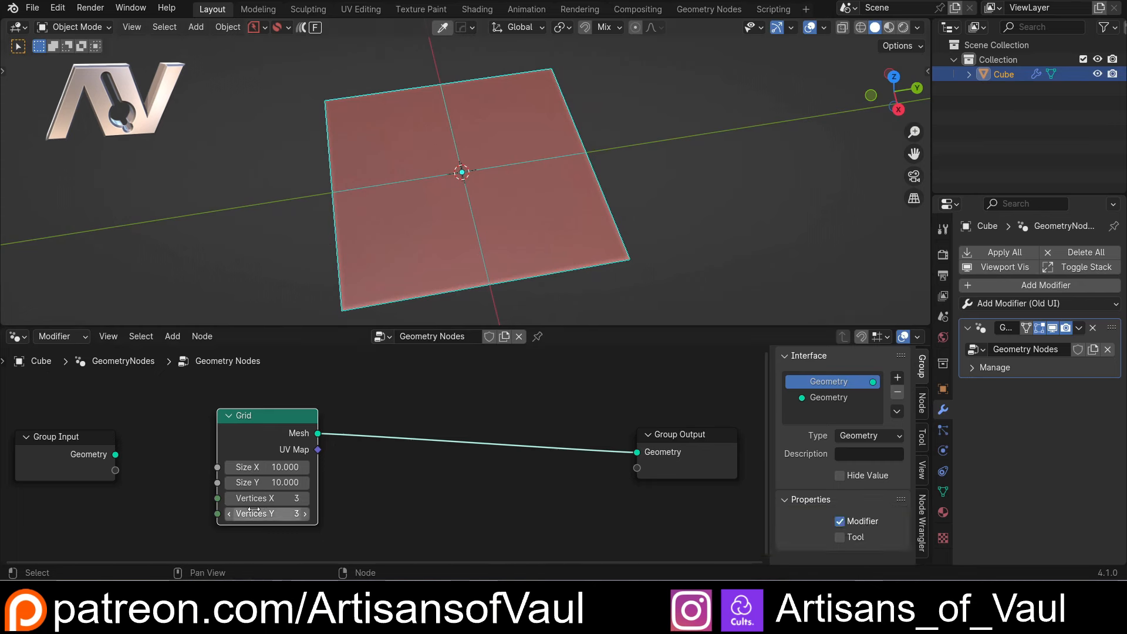
Step: Try a different Vertices X count on the Grid node and return it to 3
shift+middle_drag(336, 315, 332, 283)
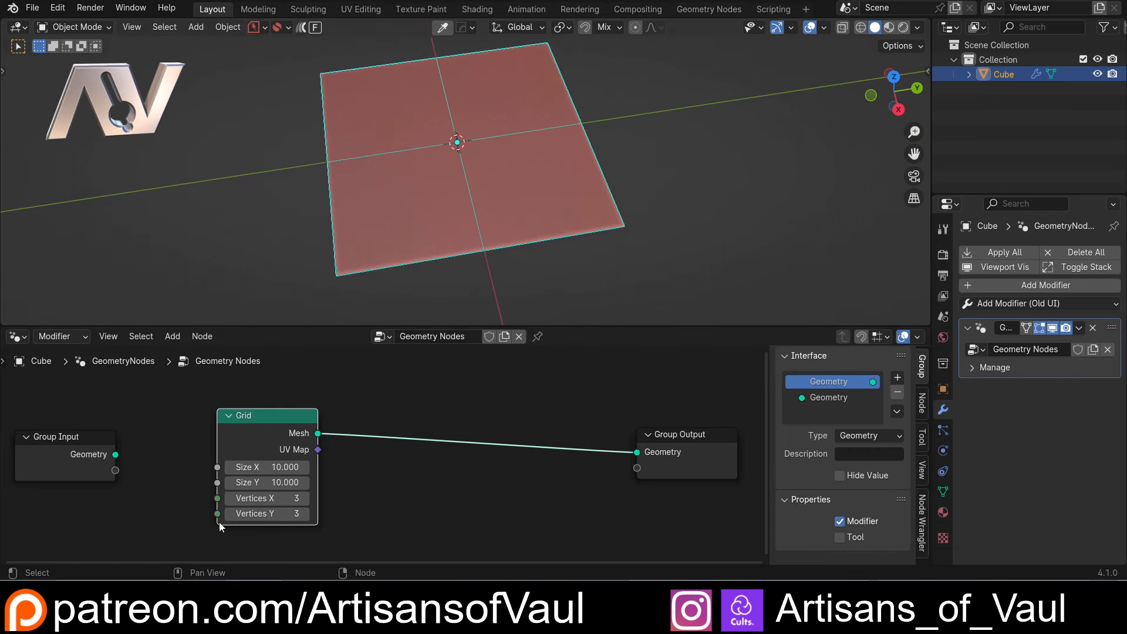
mouse_move(249, 499)
mouse_down()
mouse_move(329, 498)
mouse_move(258, 499)
mouse_move(270, 499)
mouse_up()
click(241, 499)
text(3)
key(Return)
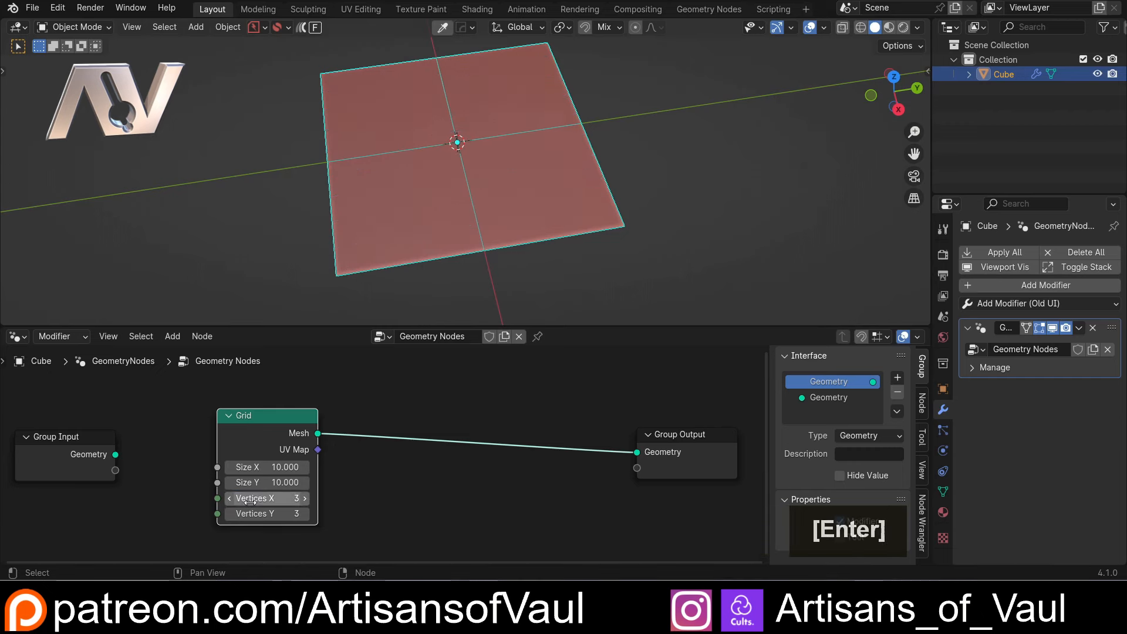
Step: Set the Grid node's Vertices X and Vertices Y to 100
drag(276, 498, 275, 514)
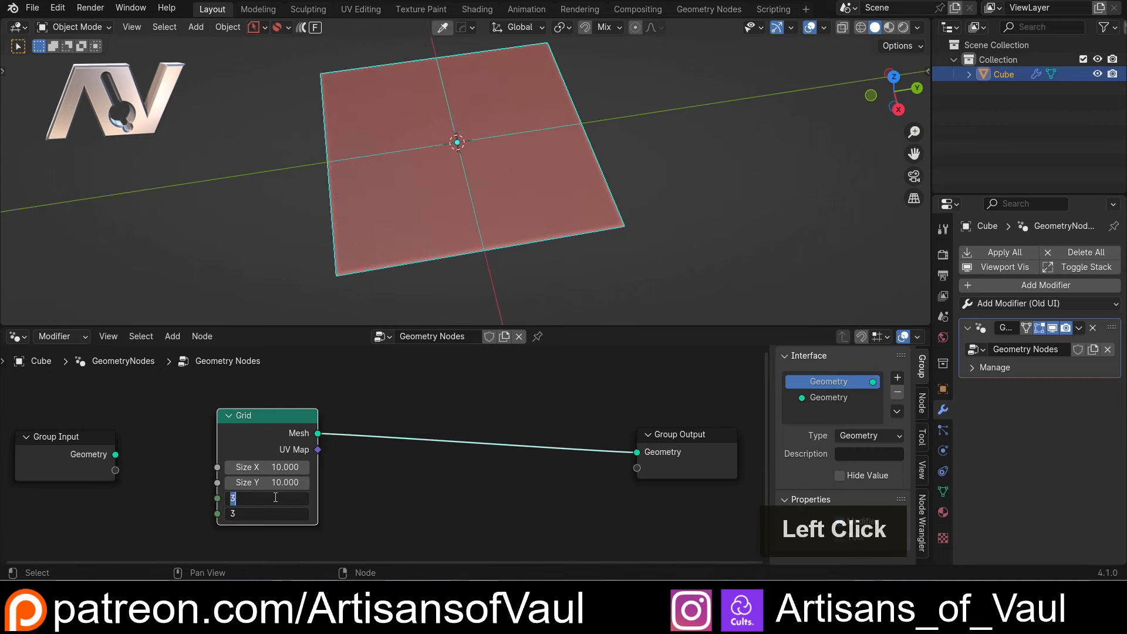
text(100)
key(Return)
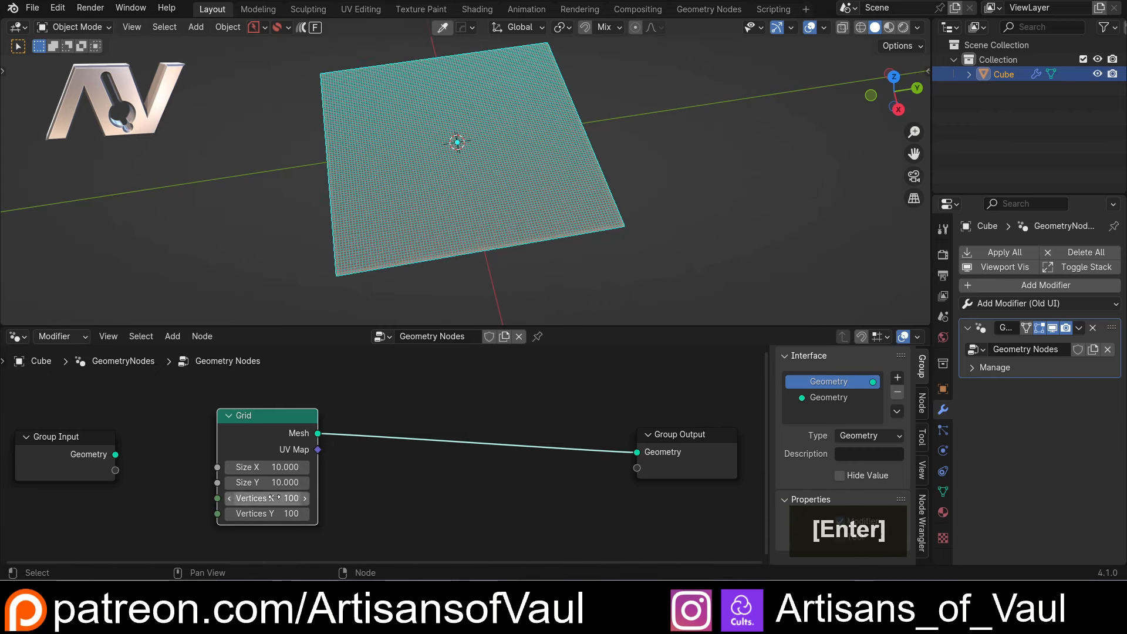
Step: Move the Group Output node slightly up and outward, and collapse the node editor to enlarge the 3D viewport
middle_drag(456, 191, 448, 213)
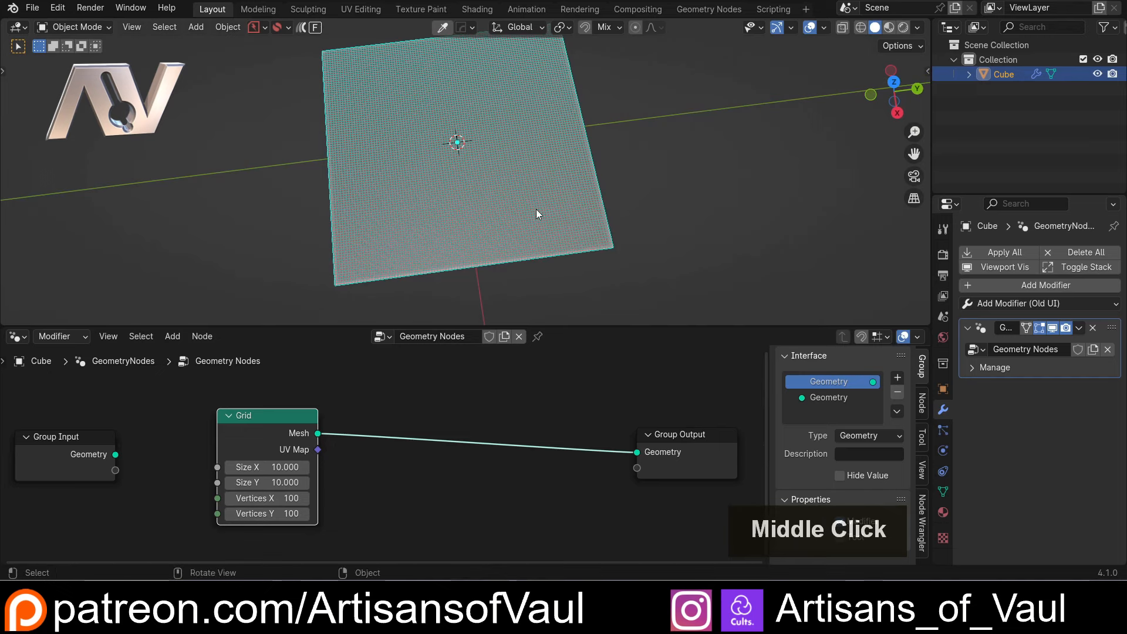
drag(671, 442, 685, 410)
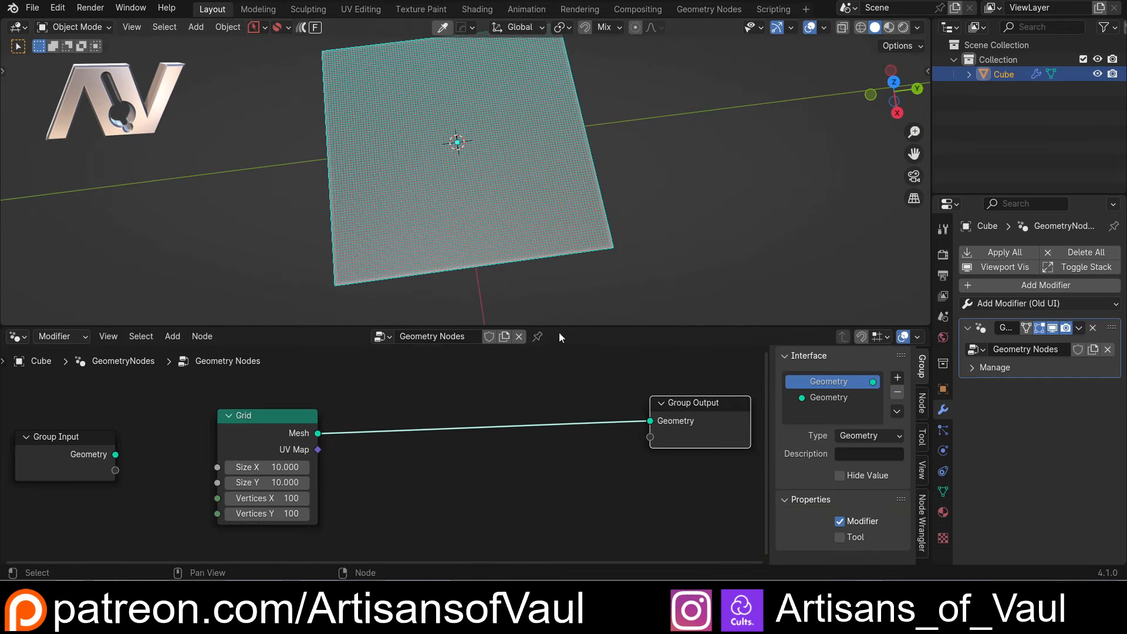
drag(563, 327, 562, 547)
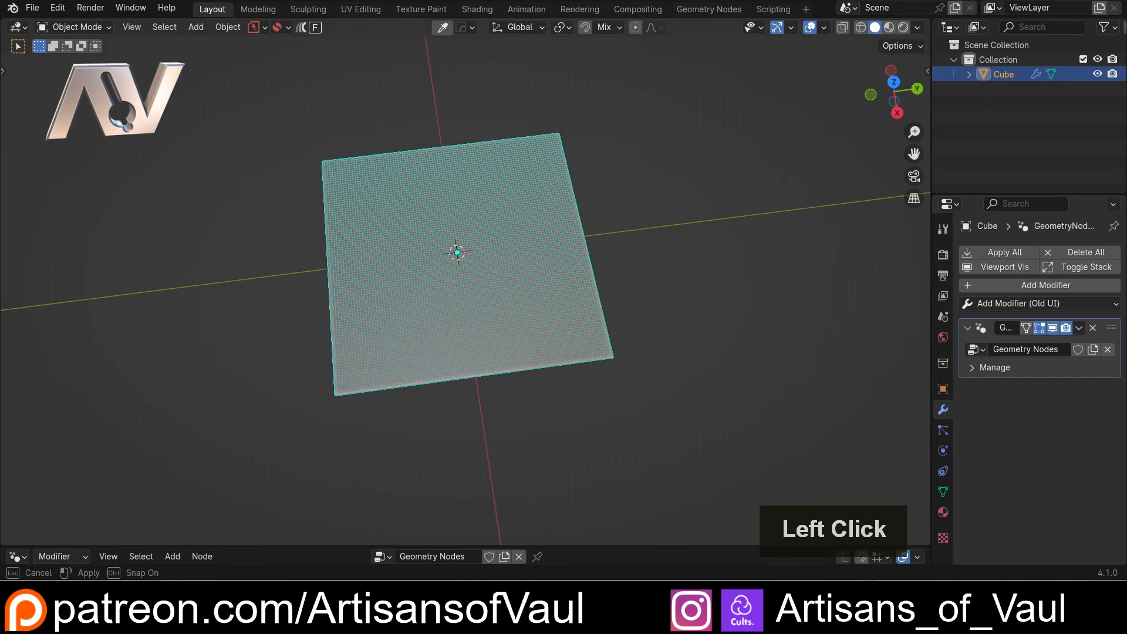
Step: Enlarge the node editor and expose the Grid node's Size X, Size Y, Vertices X and Vertices Y through the Group Input
drag(562, 548, 602, 281)
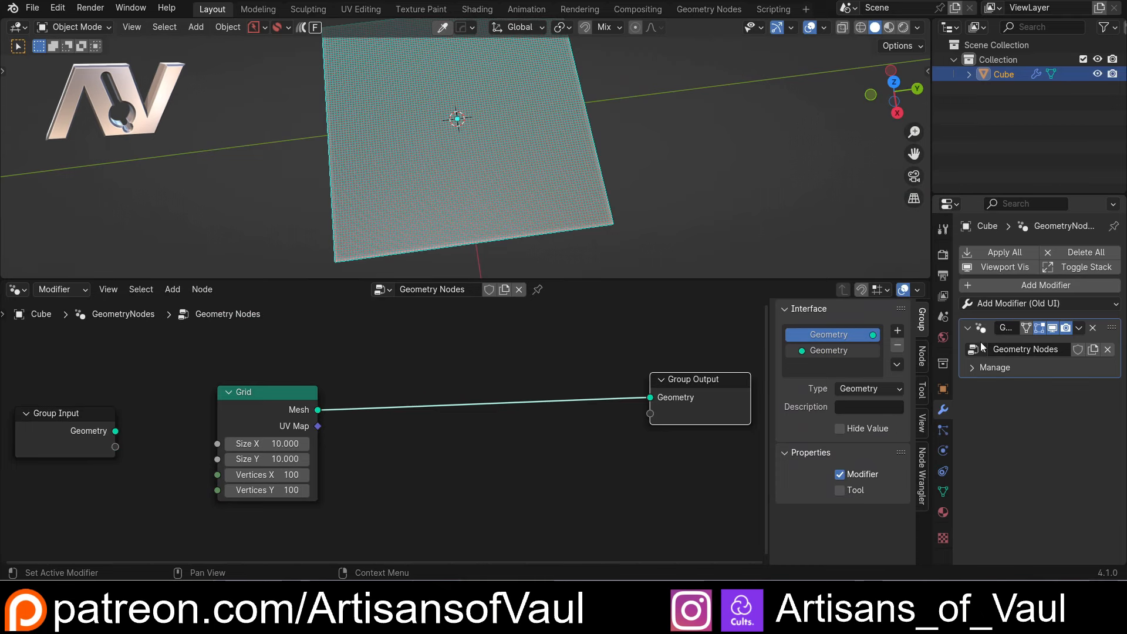
drag(91, 412, 217, 490)
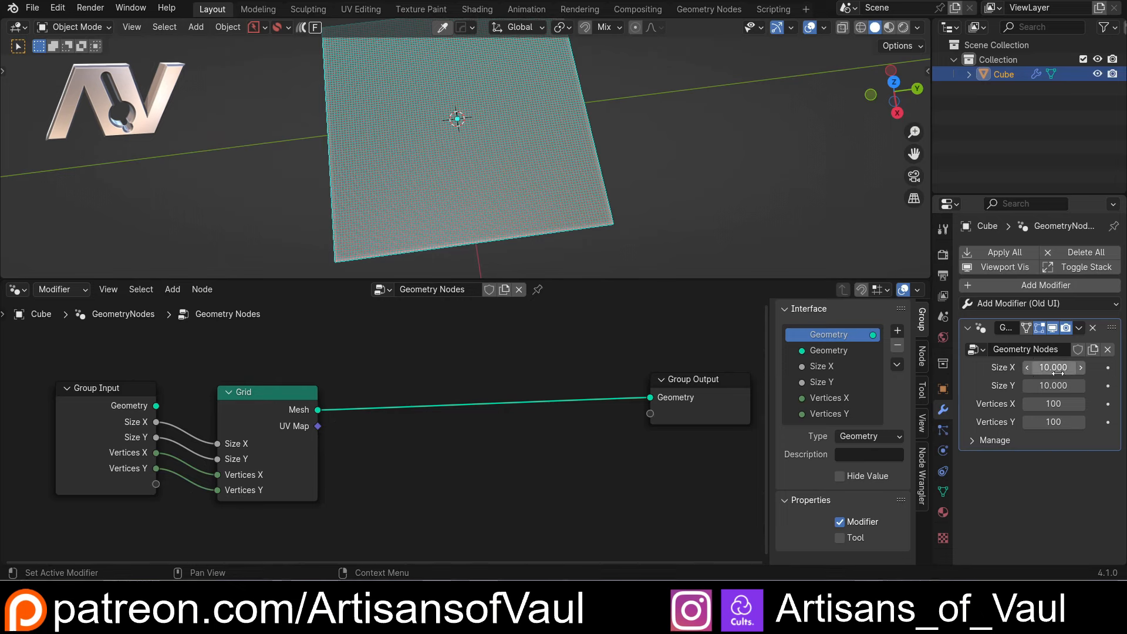
Step: Try a Size X and Size Y of 14.47 in the modifier and return both to 10
scroll(536, 207, down, 2)
middle_click(536, 207)
mouse_move(1053, 368)
mouse_down()
mouse_move(1104, 368)
mouse_move(1055, 386)
mouse_up()
scroll(509, 182, down, 2)
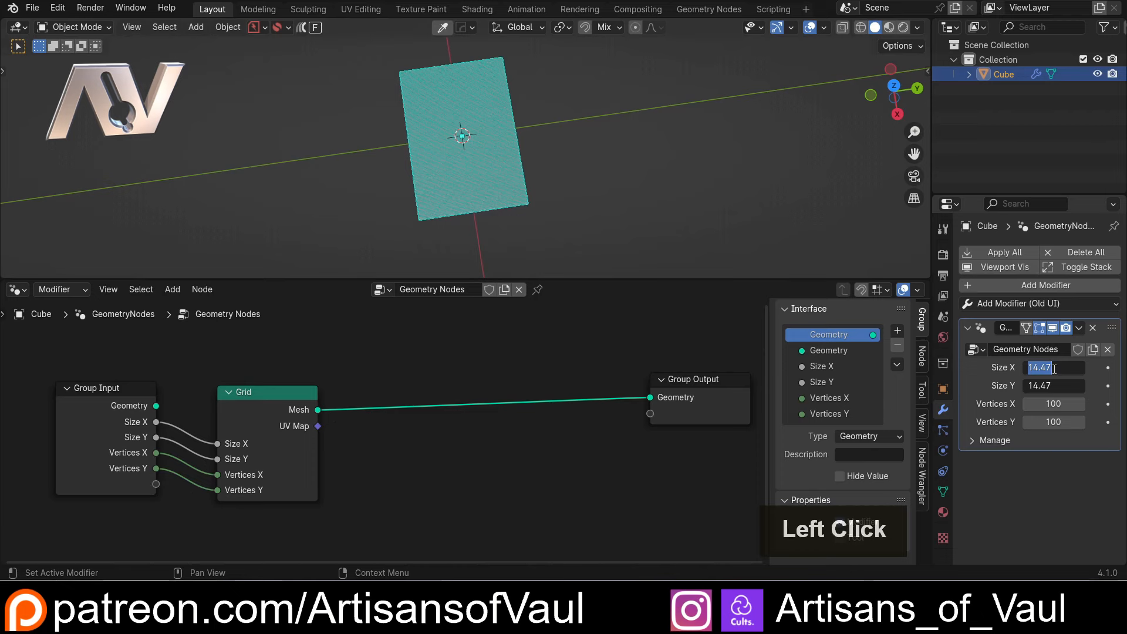
text(10)
key(Return)
scroll(514, 150, up, 3)
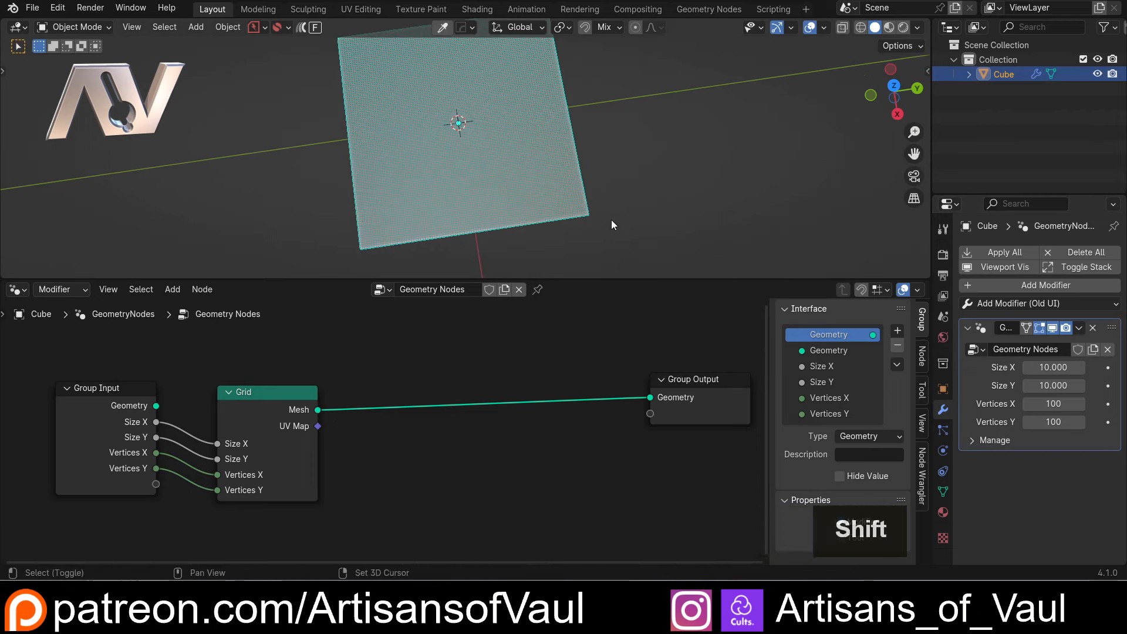
Step: Move the Group Output node farther away from the Grid node to make room for new nodes
shift+middle_drag(611, 219, 558, 271)
scroll(531, 251, down, 2)
middle_drag(578, 359, 474, 393)
drag(581, 404, 682, 404)
middle_drag(452, 195, 430, 160)
scroll(429, 160, up, 3)
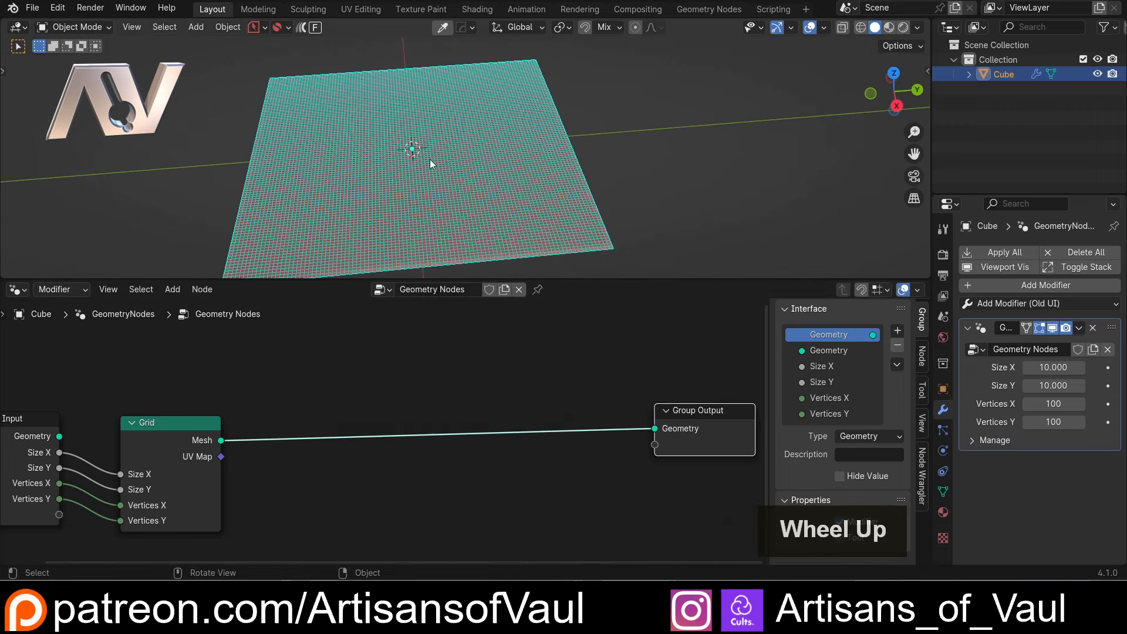
Step: Add a Voronoi Texture node above the link between the Grid and Group Output nodes
scroll(381, 337, down, 1)
middle_drag(381, 338, 404, 385)
scroll(422, 335, down, 1)
click(400, 377)
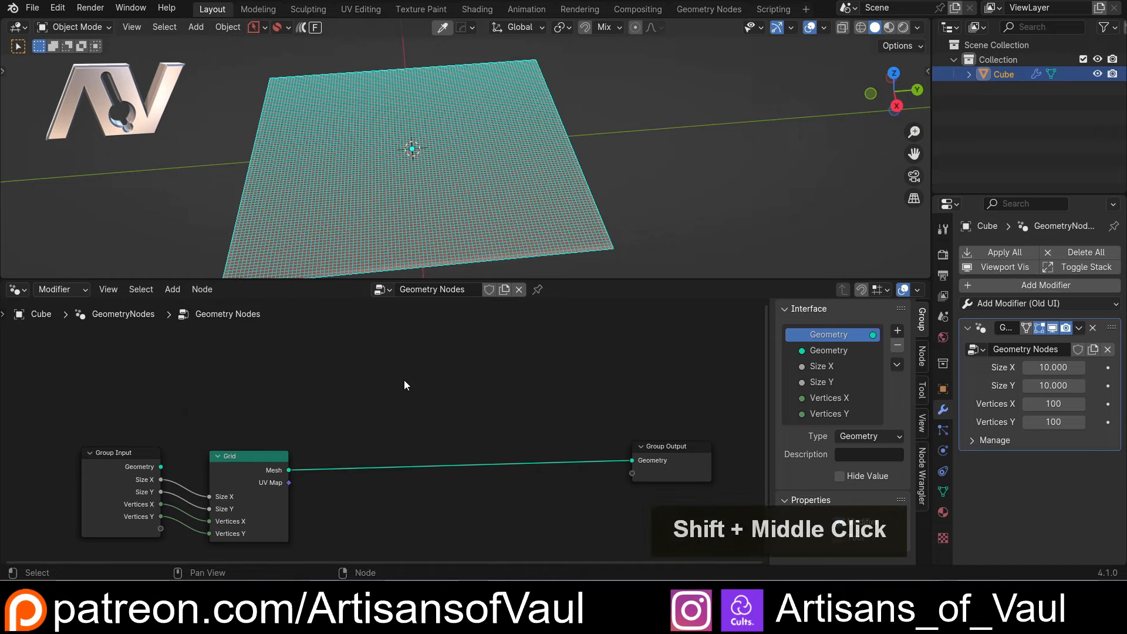
key(shift+a)
text(vor)
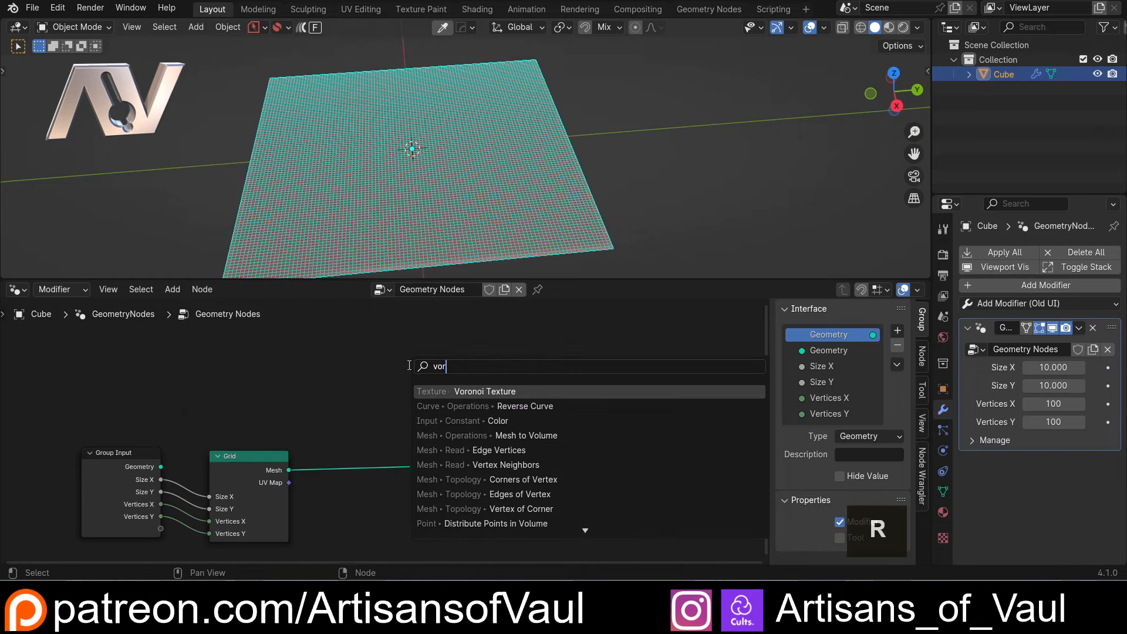
click(464, 391)
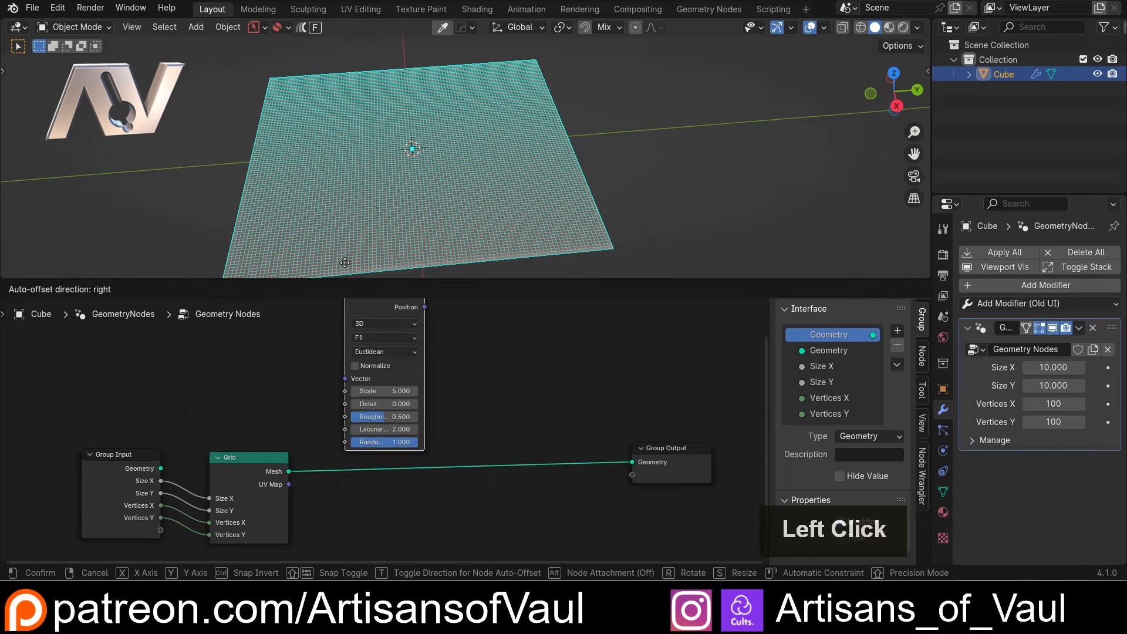
click(326, 334)
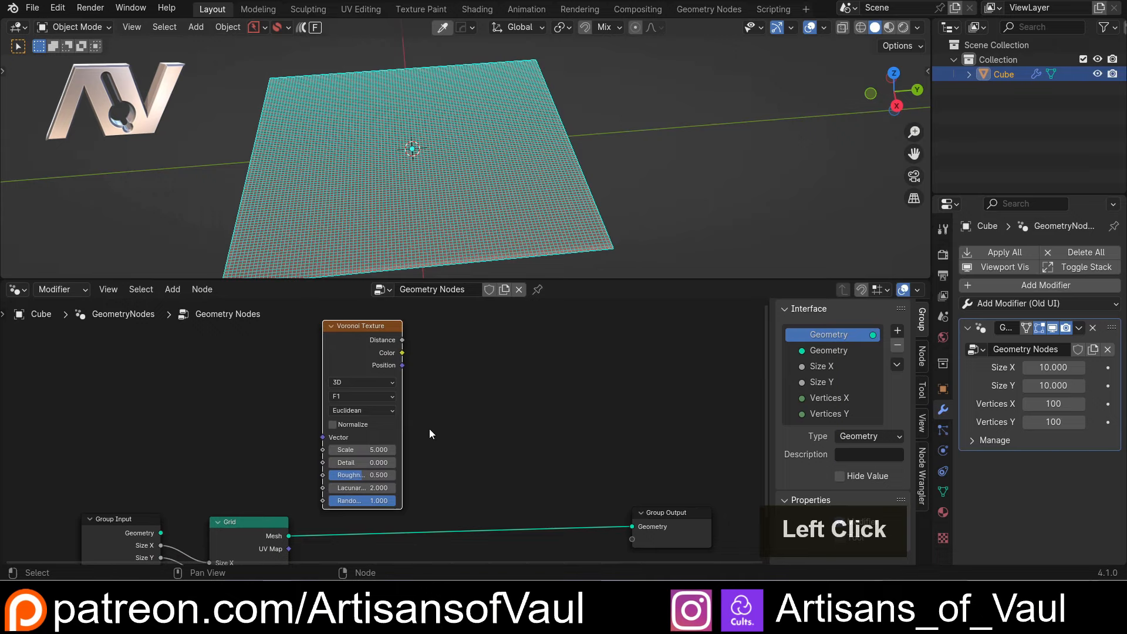
Step: Add a Viewer node between the Voronoi Texture and the Group Output
shift+scroll(436, 414, down, 1)
shift+middle_drag(437, 418, 370, 420)
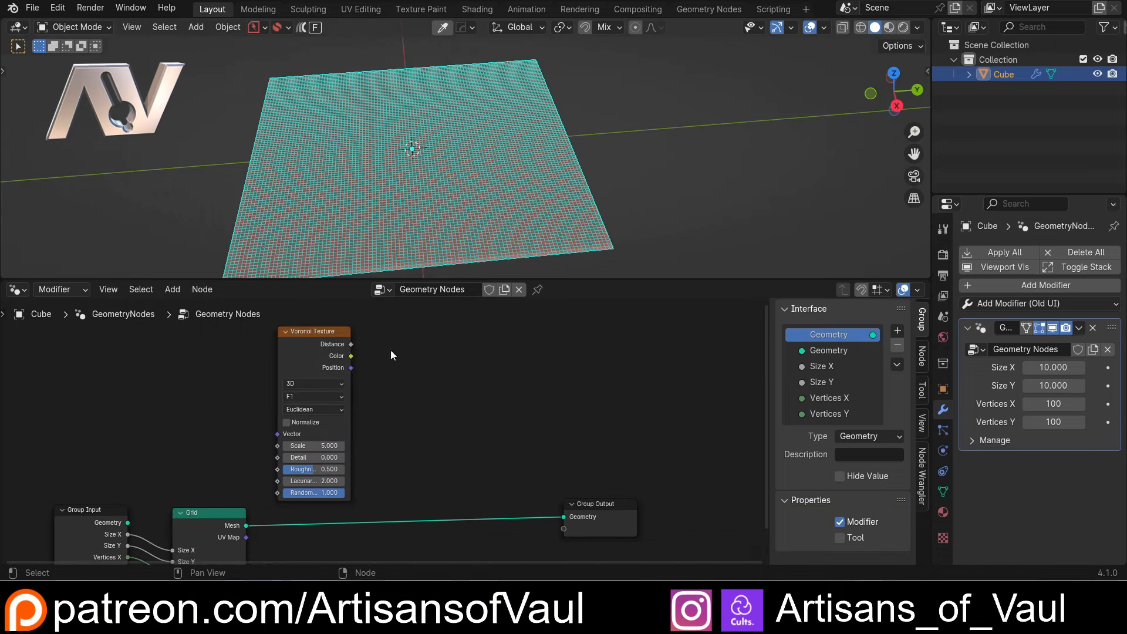
ctrl+shift+click(342, 346)
drag(427, 345, 597, 354)
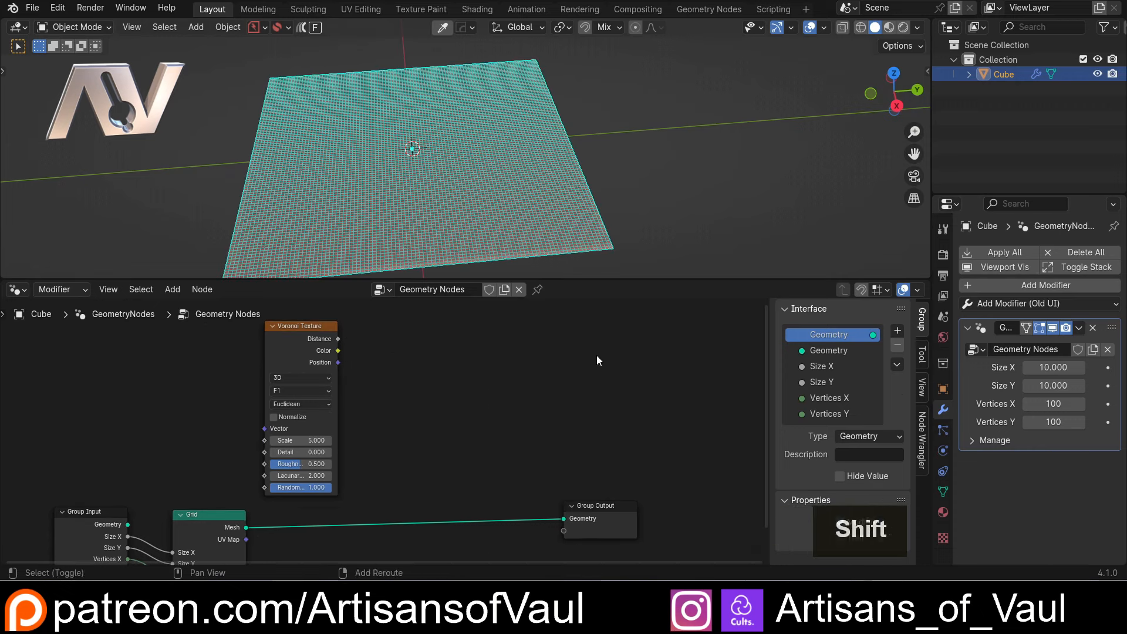
key(shift+a)
text(vi)
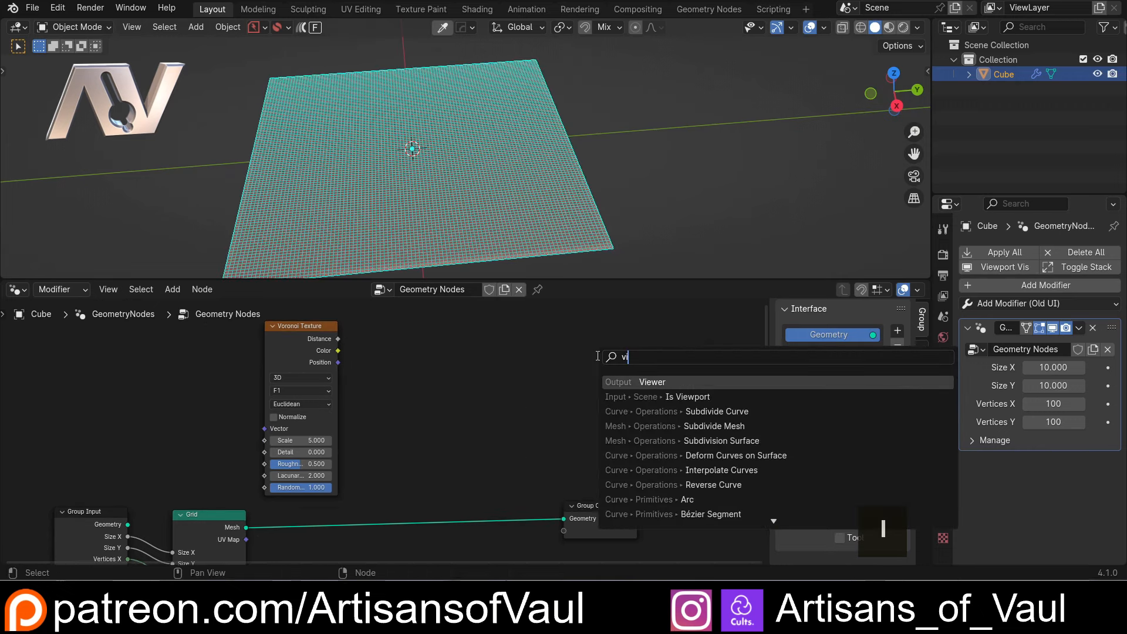
click(671, 383)
click(518, 362)
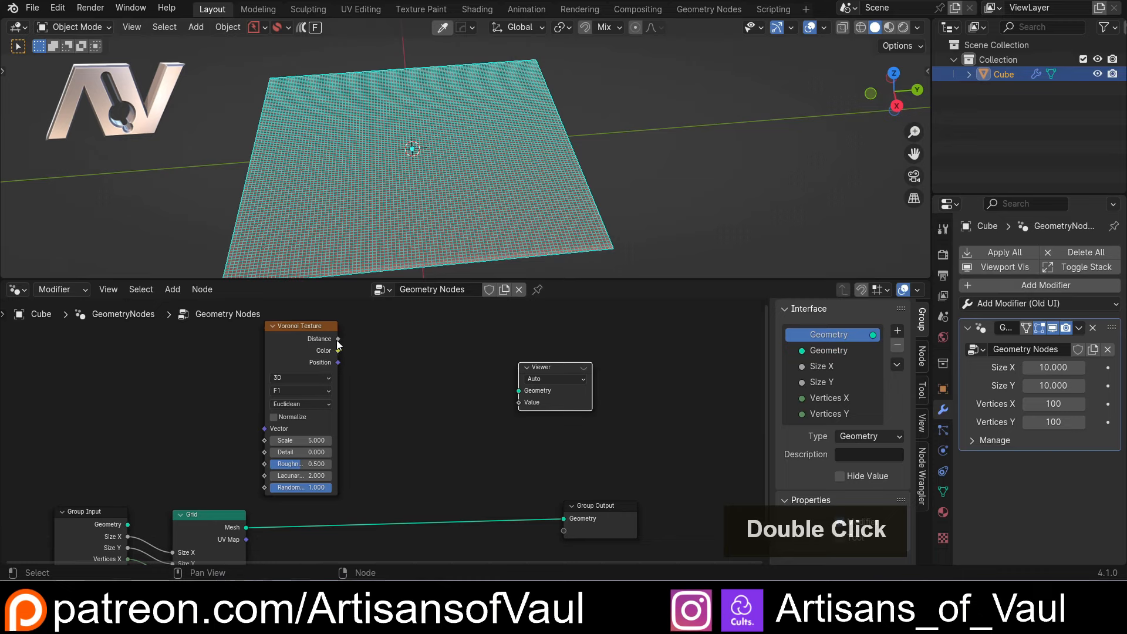
Step: Link the Voronoi Distance to the Viewer's Value and the Grid's Mesh to its Geometry, and activate the Viewer
drag(339, 339, 517, 403)
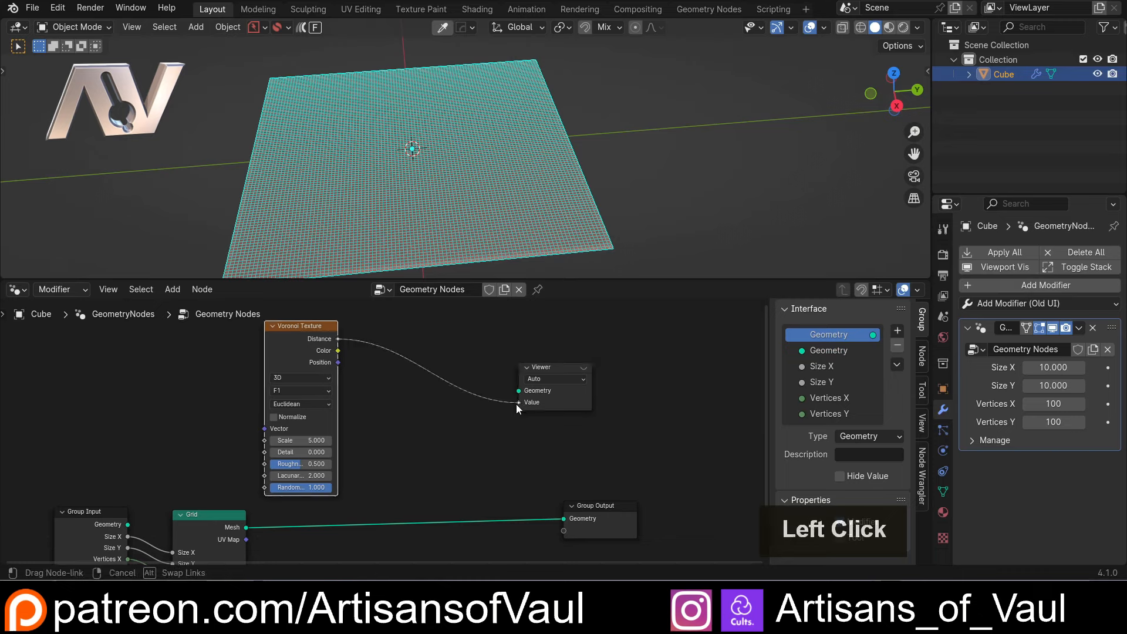
click(584, 368)
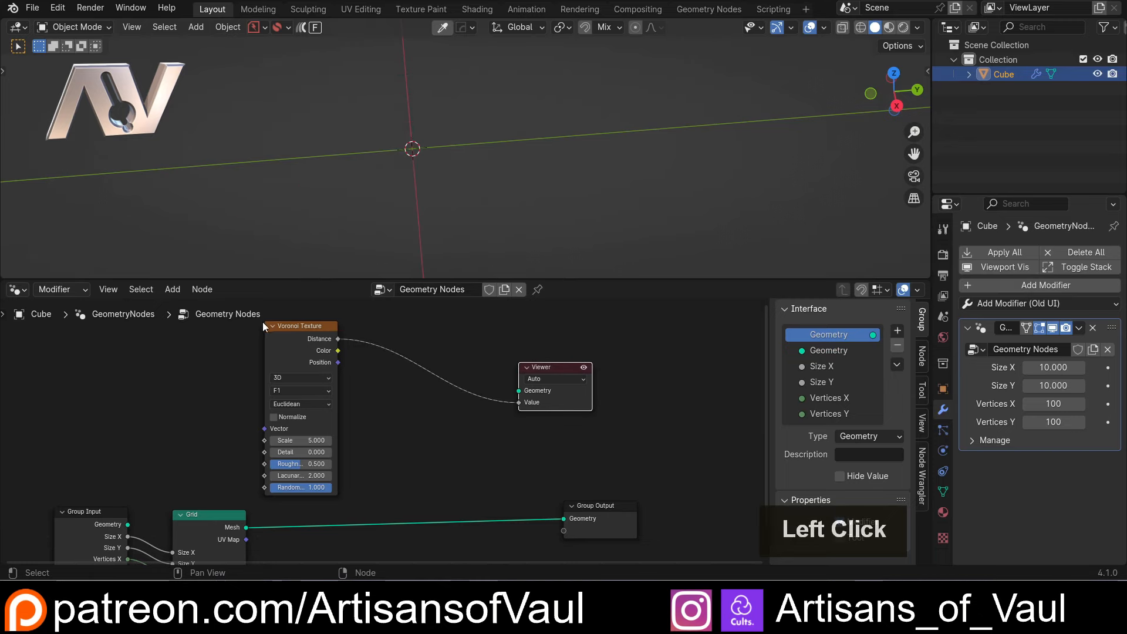
drag(246, 527, 522, 392)
middle_drag(371, 98, 470, 158)
scroll(393, 195, up, 3)
scroll(404, 185, down, 1)
scroll(415, 159, up, 4)
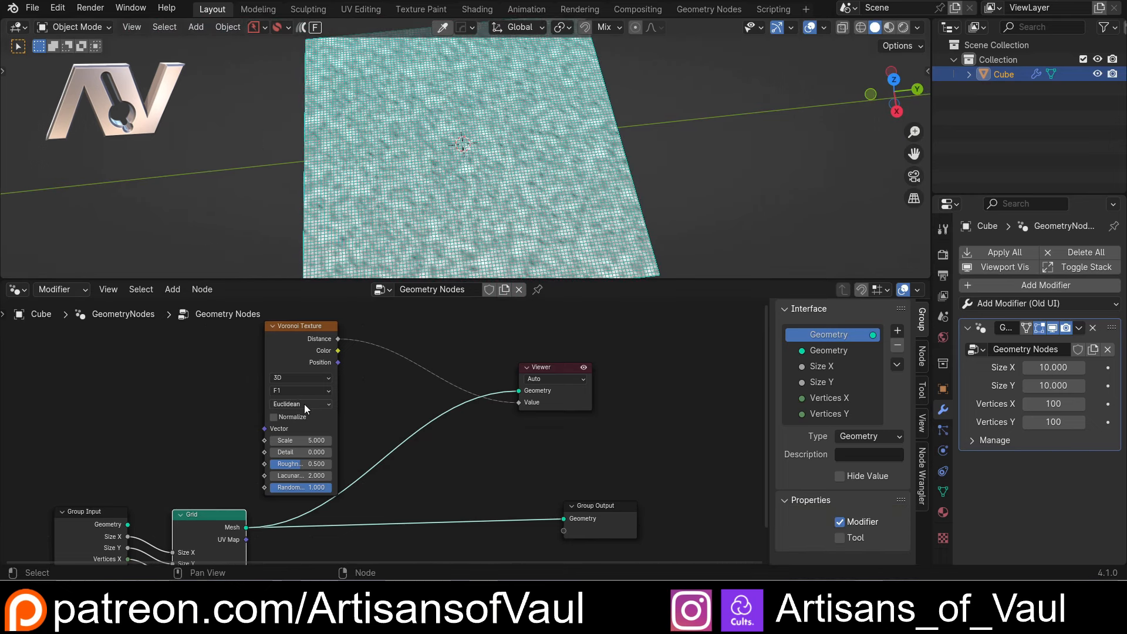
Step: Set the Voronoi Texture's feature output to Distance to Edge and its Scale to 0.400
click(269, 383)
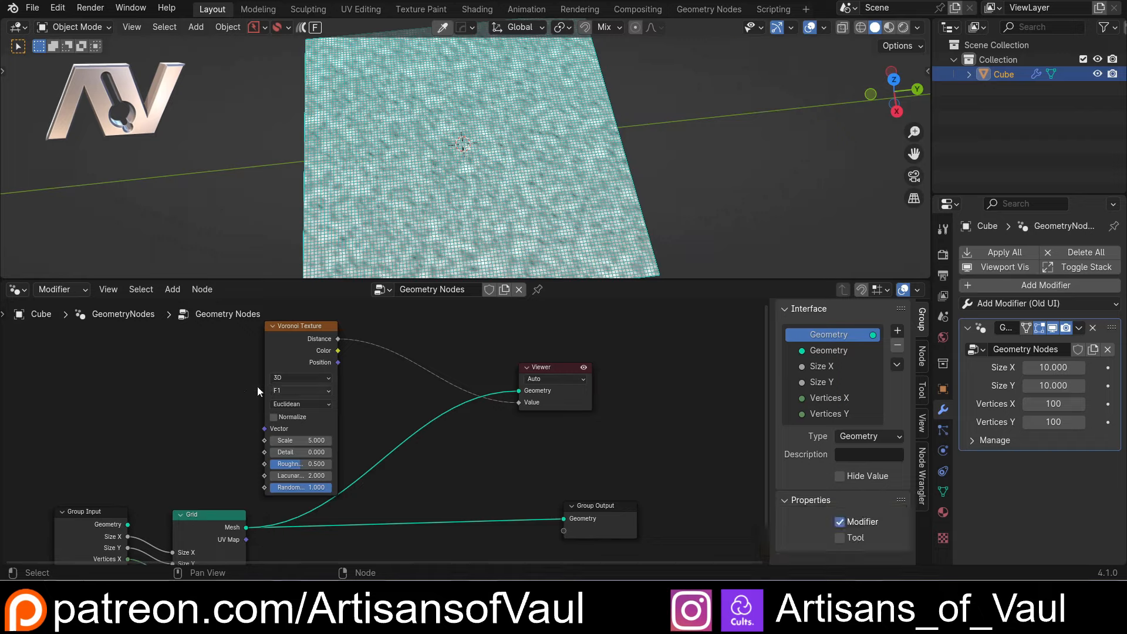
click(301, 390)
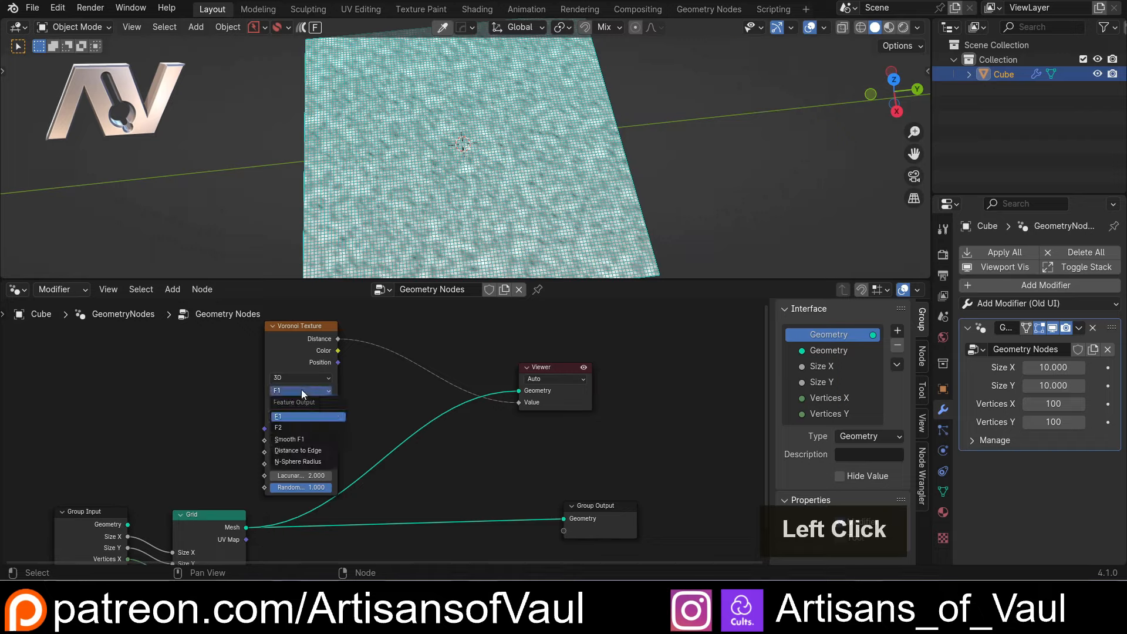
click(309, 450)
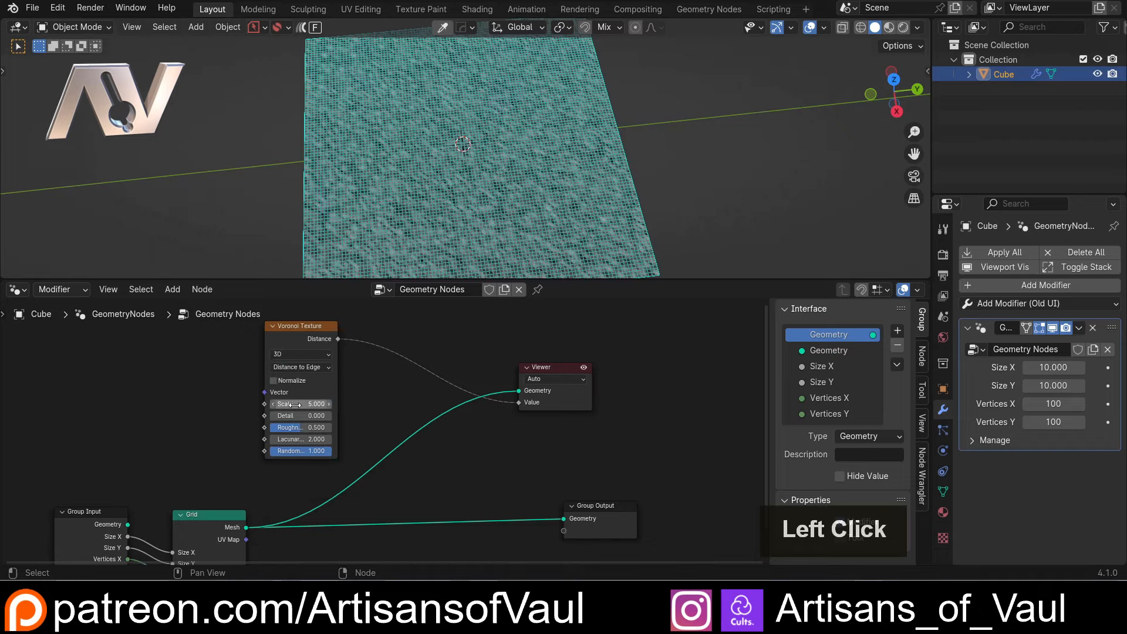
mouse_move(306, 404)
mouse_down()
mouse_move(279, 404)
mouse_move(317, 404)
mouse_up()
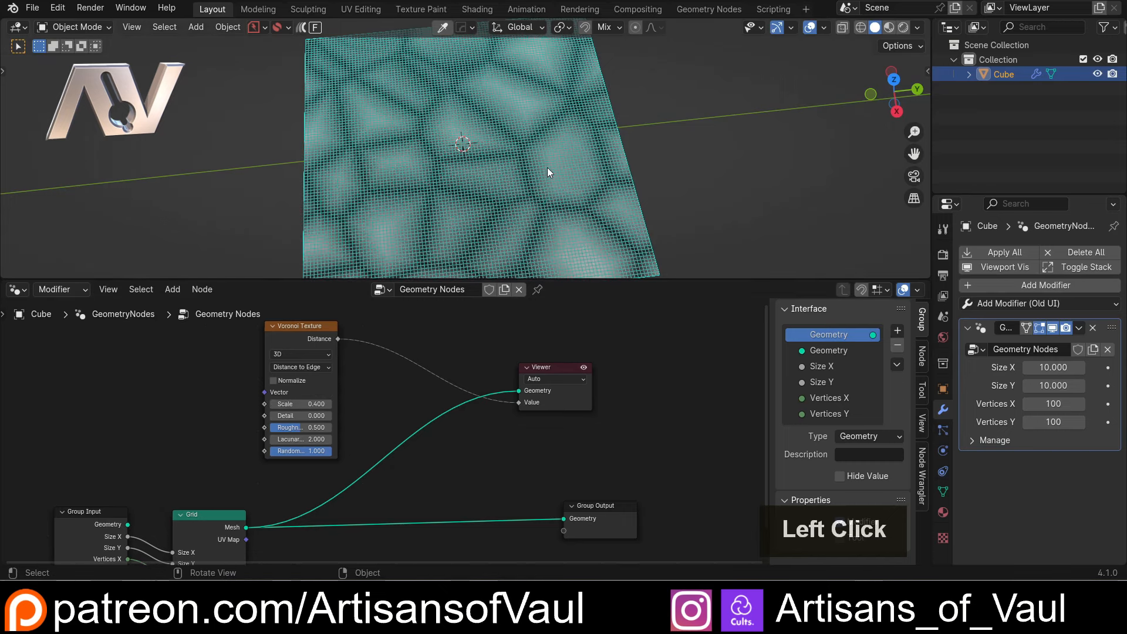
Step: Turn off the wireframe overlay in the viewport
middle_drag(547, 167, 577, 158)
click(825, 27)
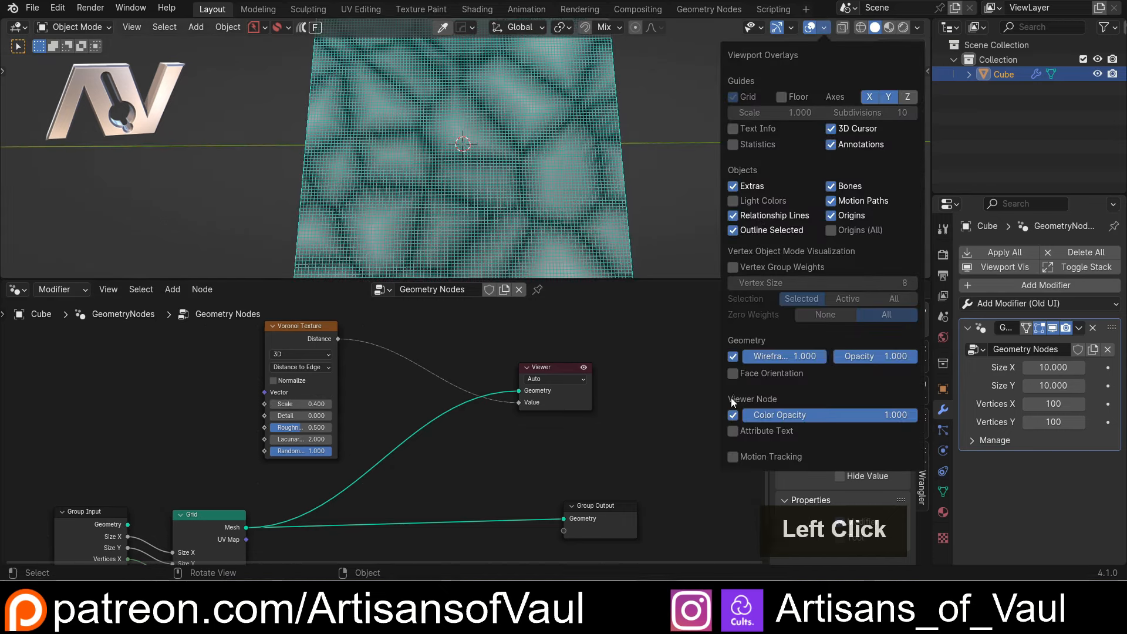
click(733, 356)
Step: Examine the shape and shading of the Voronoi cells across the grid surface
scroll(587, 191, down, 2)
middle_drag(583, 187, 526, 160)
scroll(555, 175, up, 3)
scroll(527, 155, down, 2)
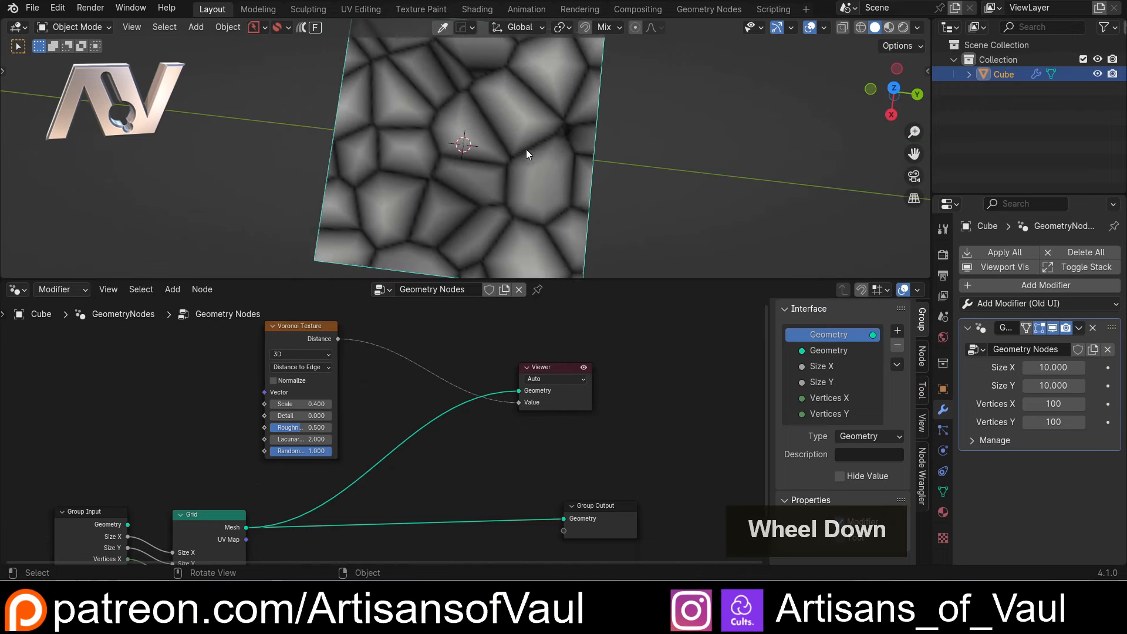
shift+middle_drag(498, 108, 459, 144)
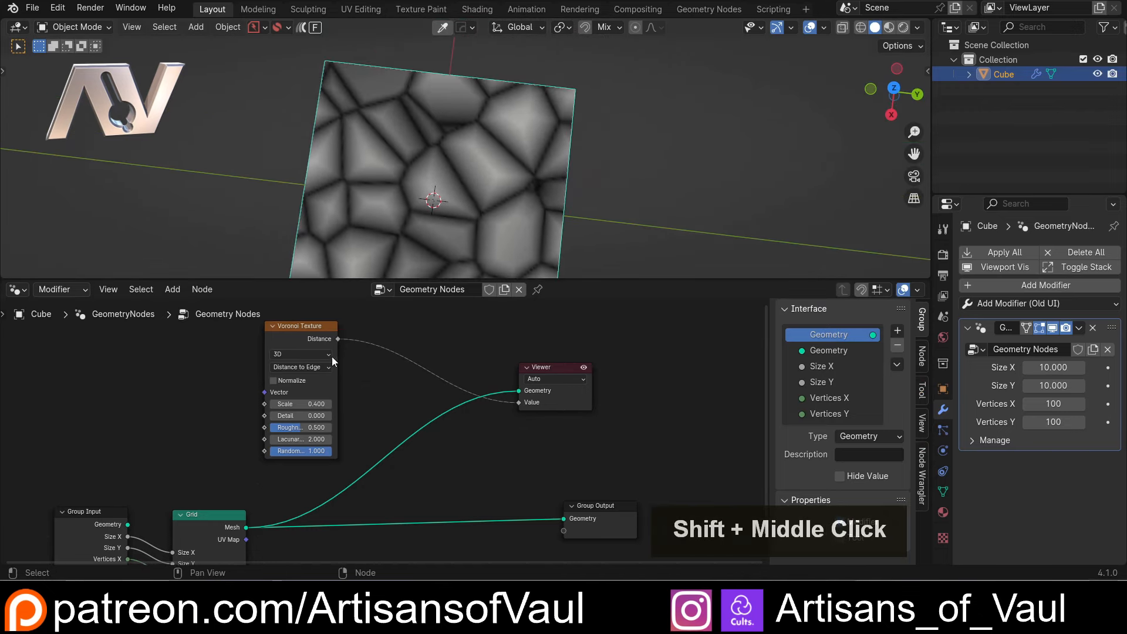
scroll(468, 143, down, 2)
middle_drag(424, 192, 431, 203)
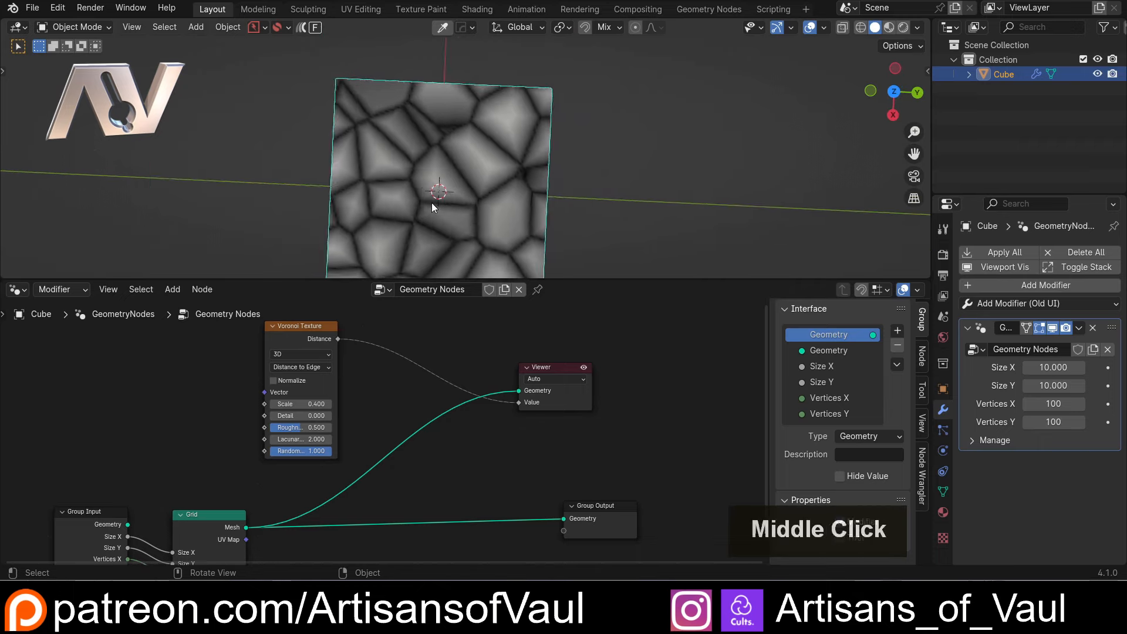
scroll(431, 203, up, 3)
shift+middle_drag(410, 126, 456, 130)
scroll(534, 164, down, 2)
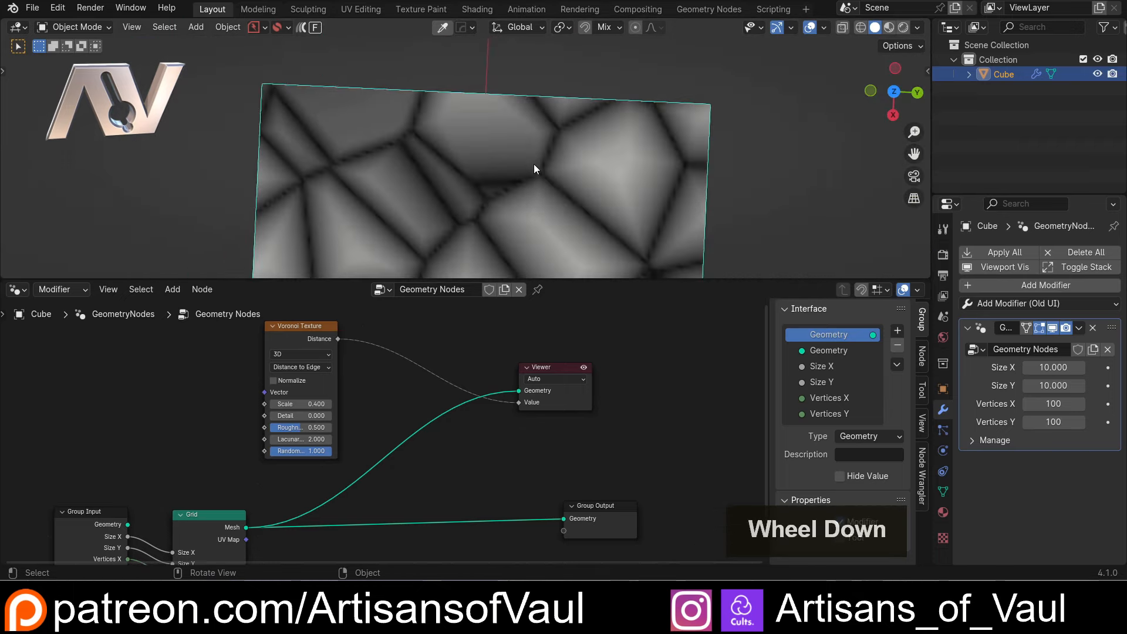
shift+middle_drag(534, 164, 505, 87)
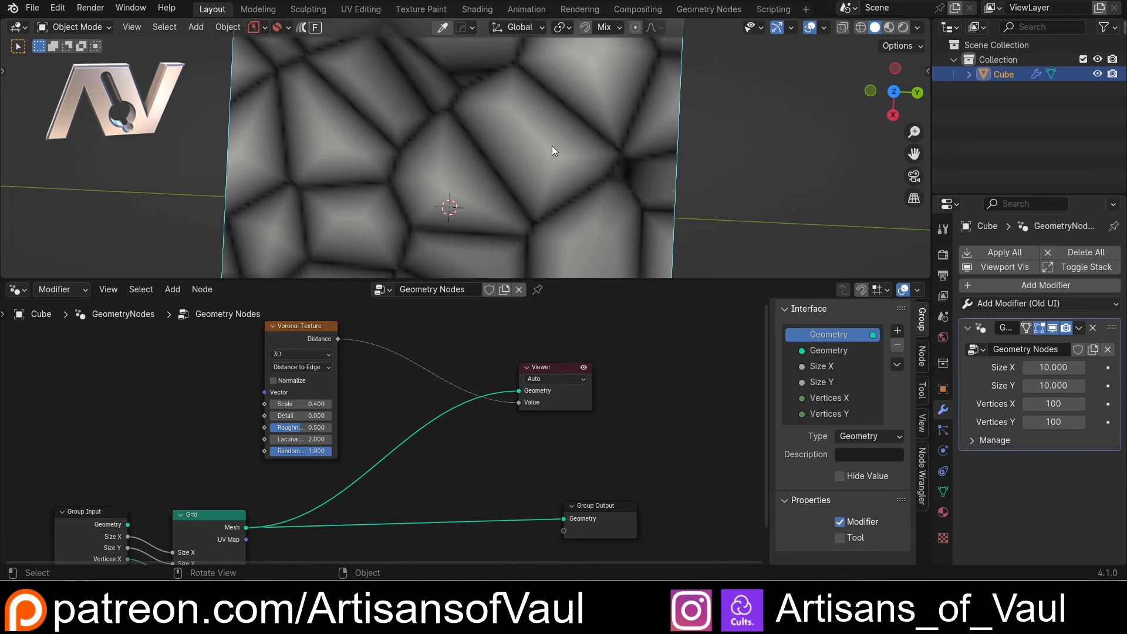
Step: Set the Voronoi Texture's dimensions to 2D and check the new cell pattern on the grid
click(291, 354)
click(281, 391)
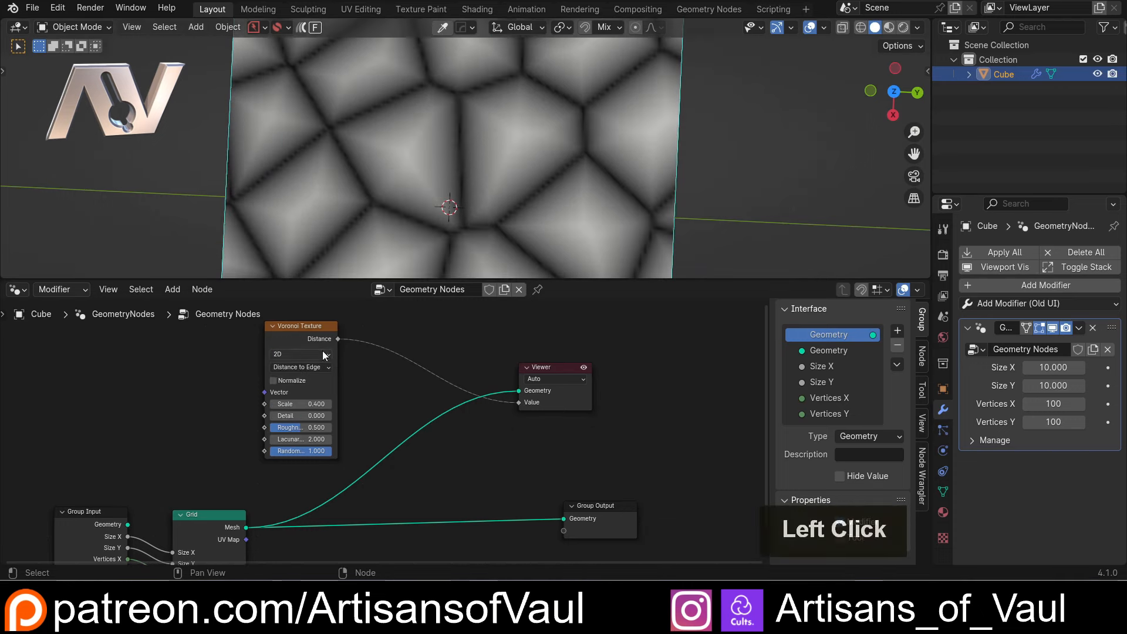
scroll(527, 163, down, 4)
scroll(449, 185, up, 3)
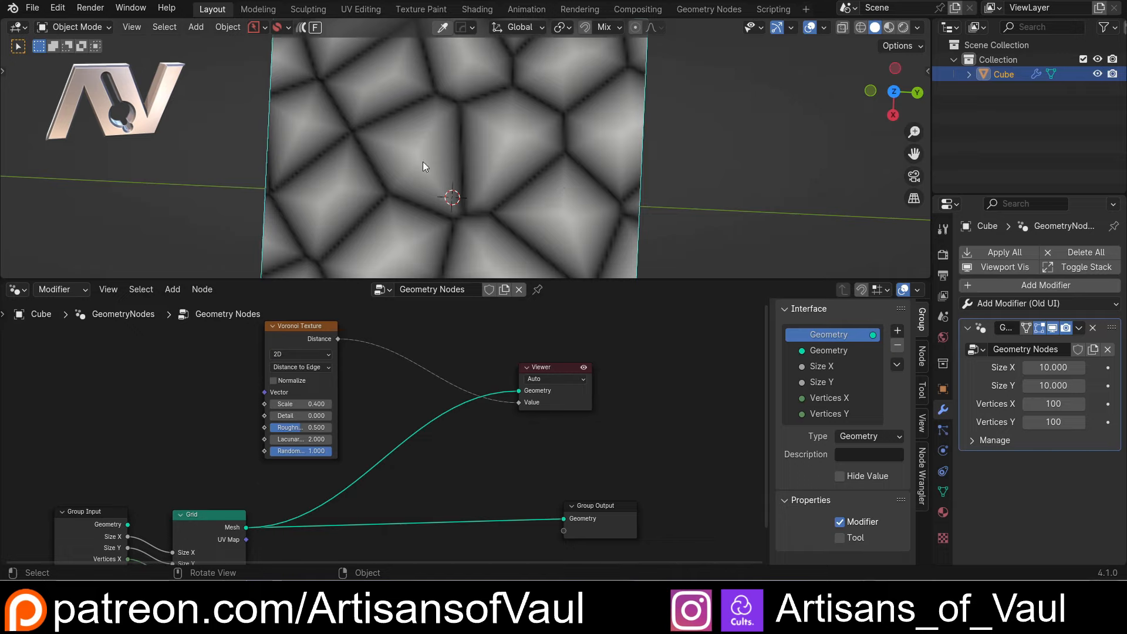
Step: Enlarge the 3D viewport and inspect the dark borders between the Voronoi cells up close
drag(468, 279, 469, 396)
shift+middle_drag(467, 329, 466, 297)
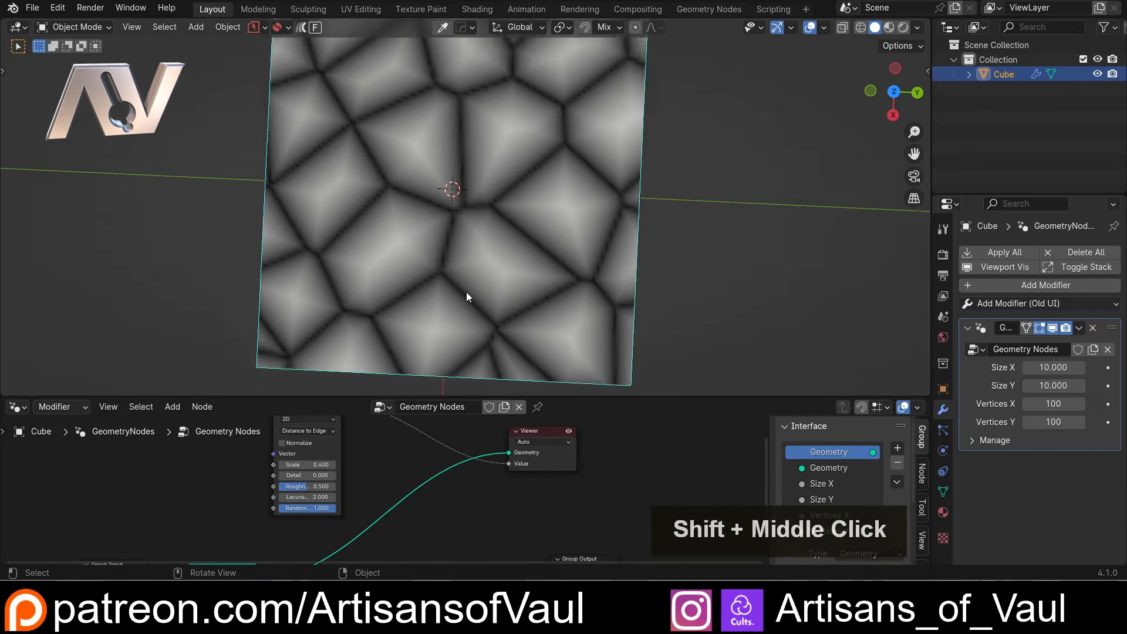
scroll(390, 328, up, 3)
shift+middle_drag(390, 328, 452, 209)
scroll(462, 150, up, 3)
middle_drag(462, 150, 444, 210)
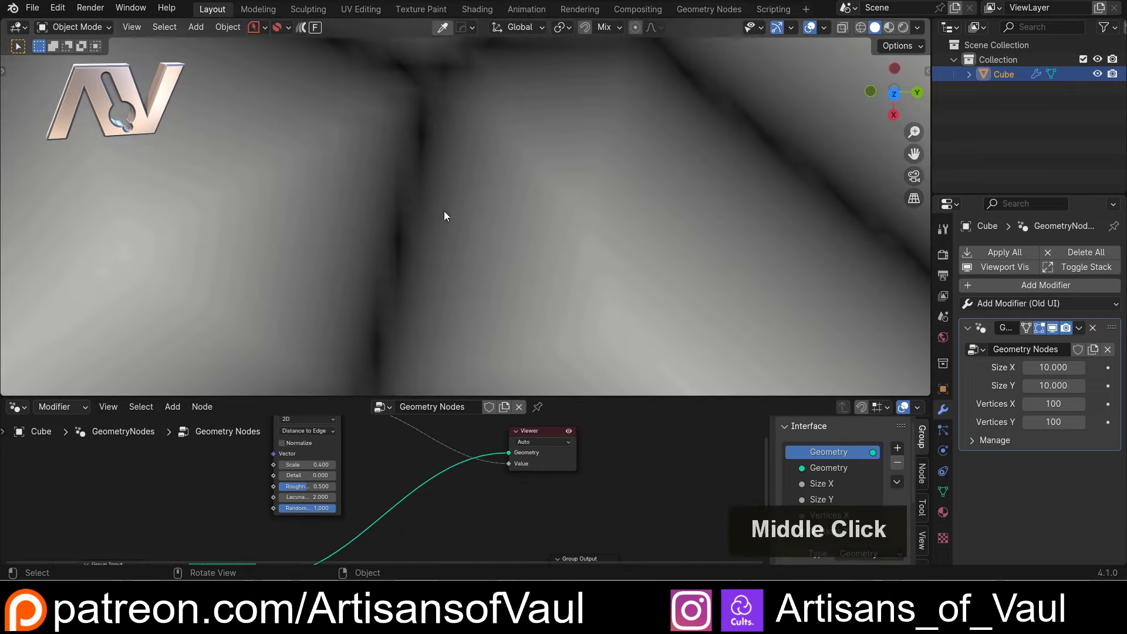
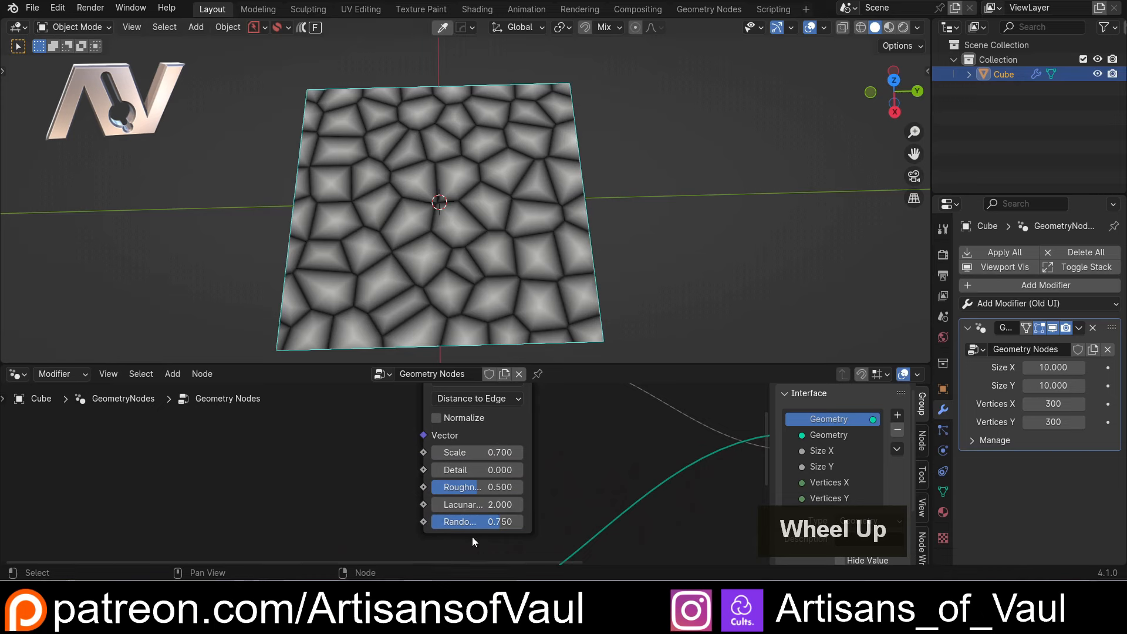
Step: Duplicate the Group Input node and place the copy beside the Voronoi Texture's inputs
scroll(517, 498, down, 3)
middle_drag(450, 456, 474, 412)
click(317, 503)
key(shift+d)
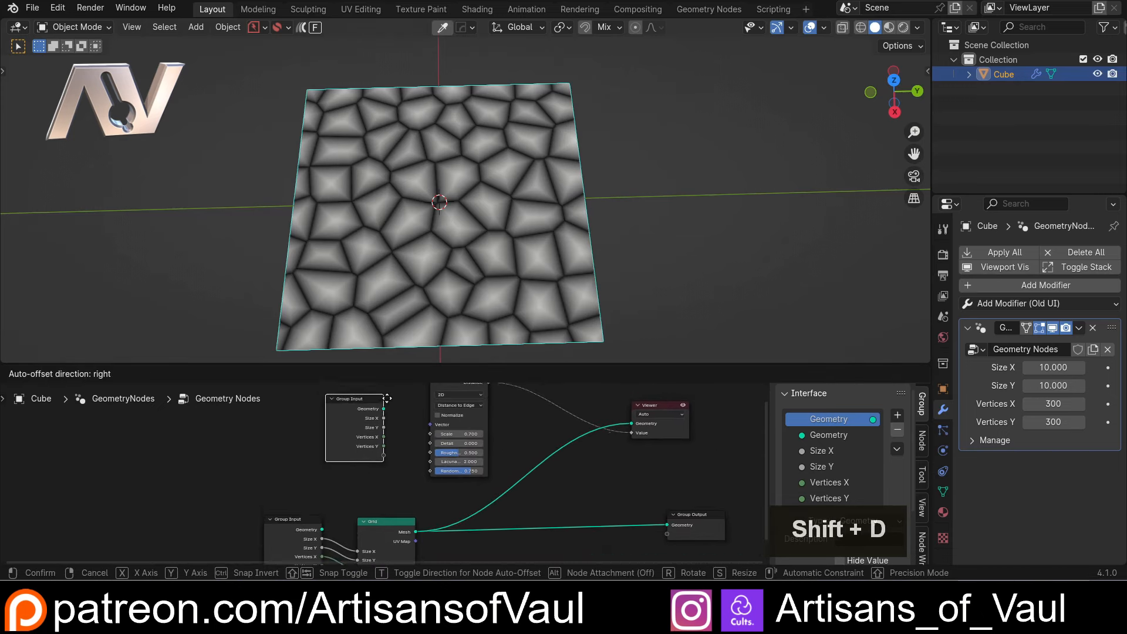
click(410, 410)
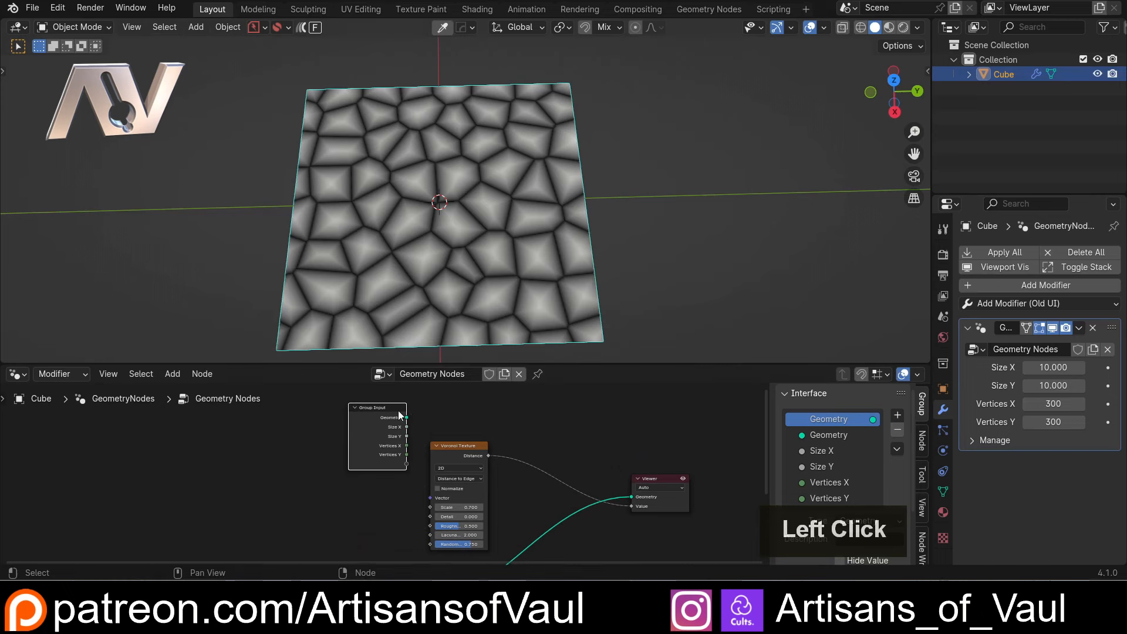
drag(399, 412, 396, 447)
Step: Expose the Voronoi Texture's Scale as a modifier input through the duplicated Group Input
scroll(457, 494, up, 6)
shift+middle_drag(623, 509, 613, 439)
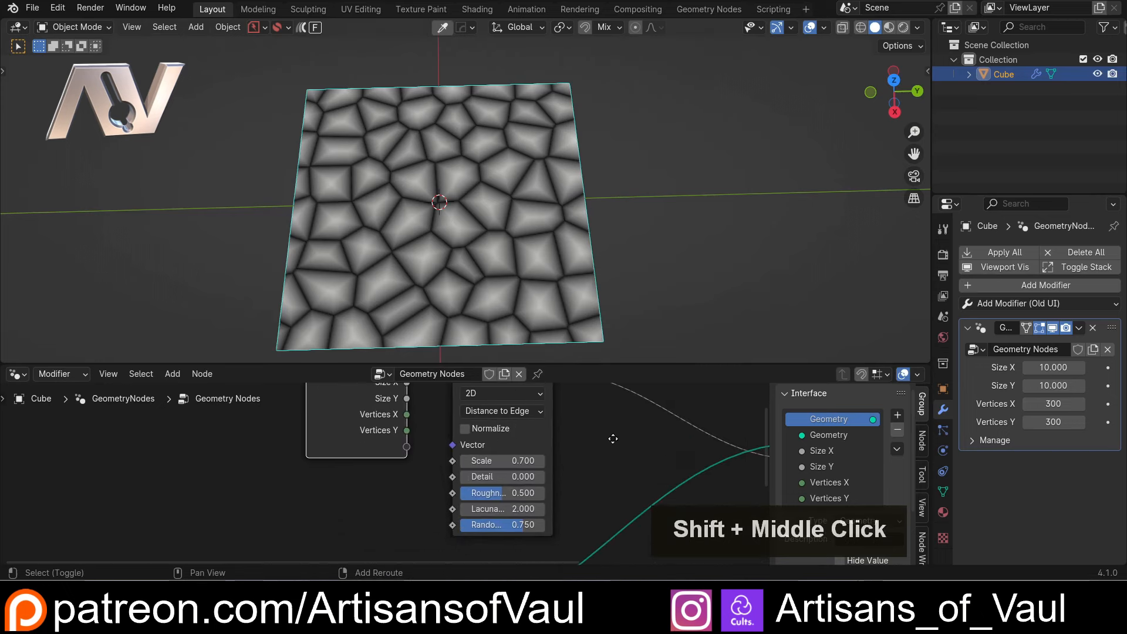
drag(452, 460, 407, 447)
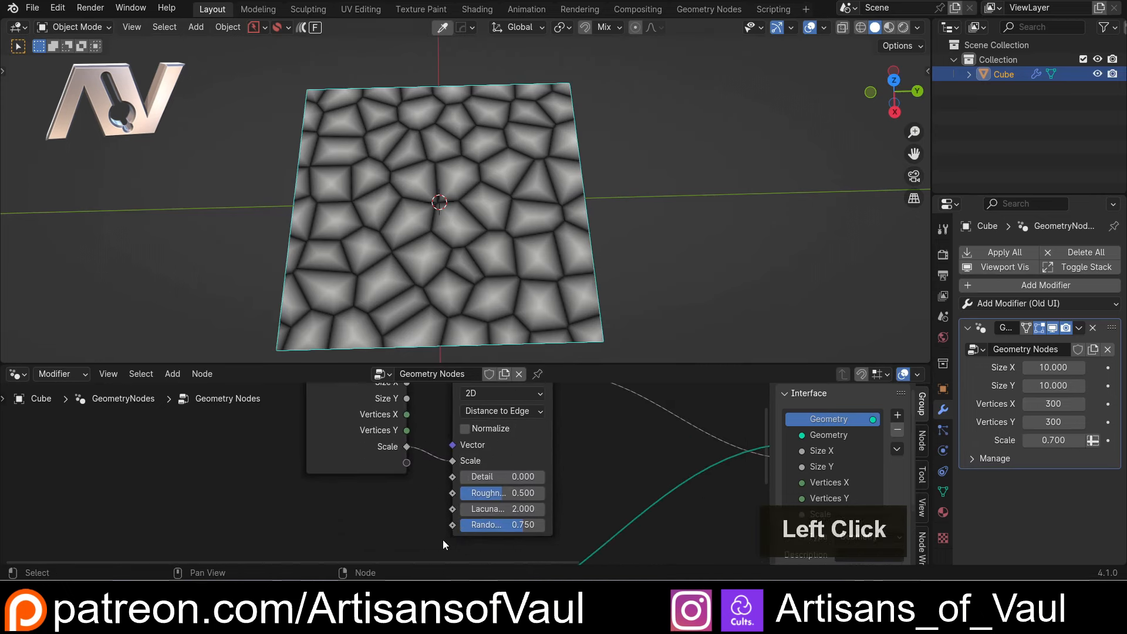
Step: Expose the Voronoi Texture's Randomness as a modifier input and move the Group Output node farther from the Grid node
drag(452, 524, 410, 467)
scroll(393, 464, down, 2)
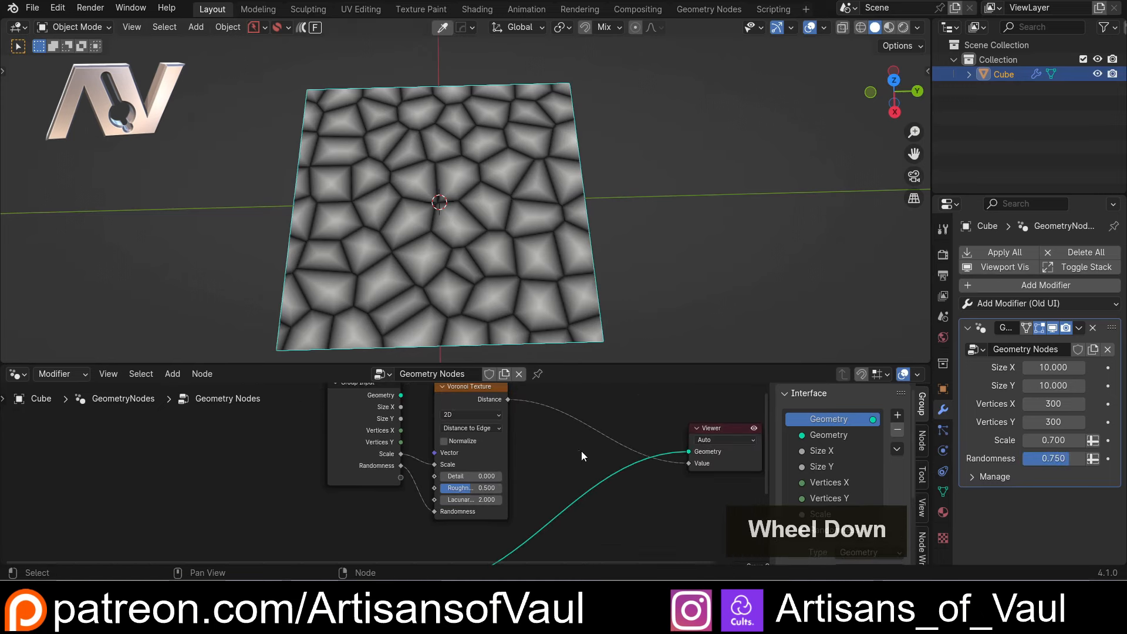
scroll(581, 456, down, 1)
shift+middle_drag(561, 442, 452, 405)
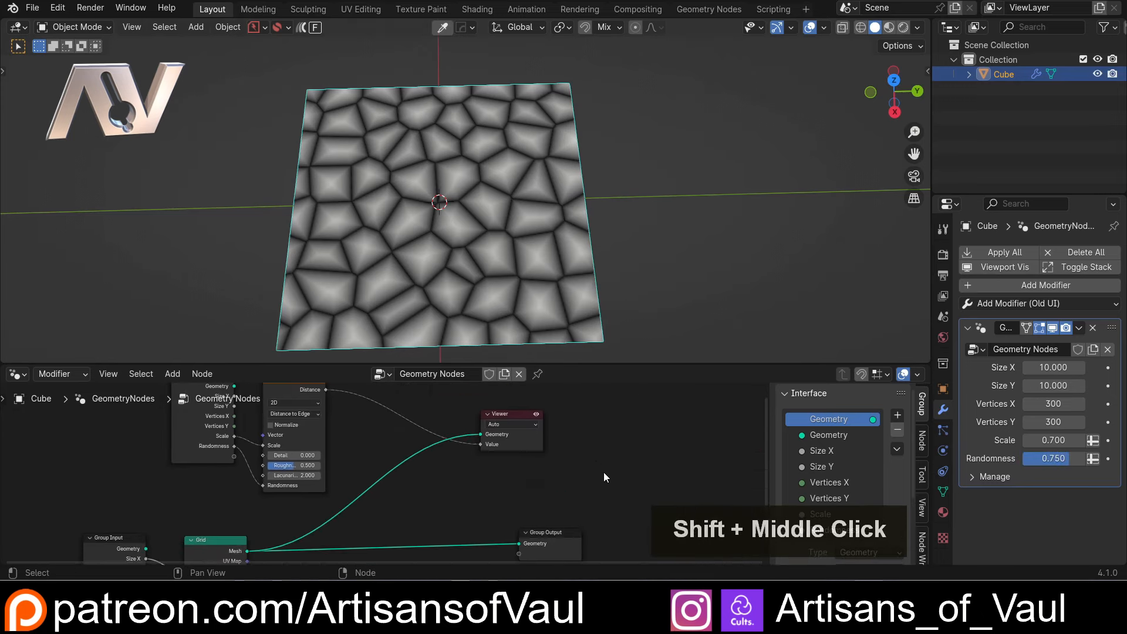
drag(559, 534, 671, 531)
Step: Examine the Voronoi pattern on the grid from several angles, comparing the light cell centres with the dark borders
scroll(477, 238, down, 2)
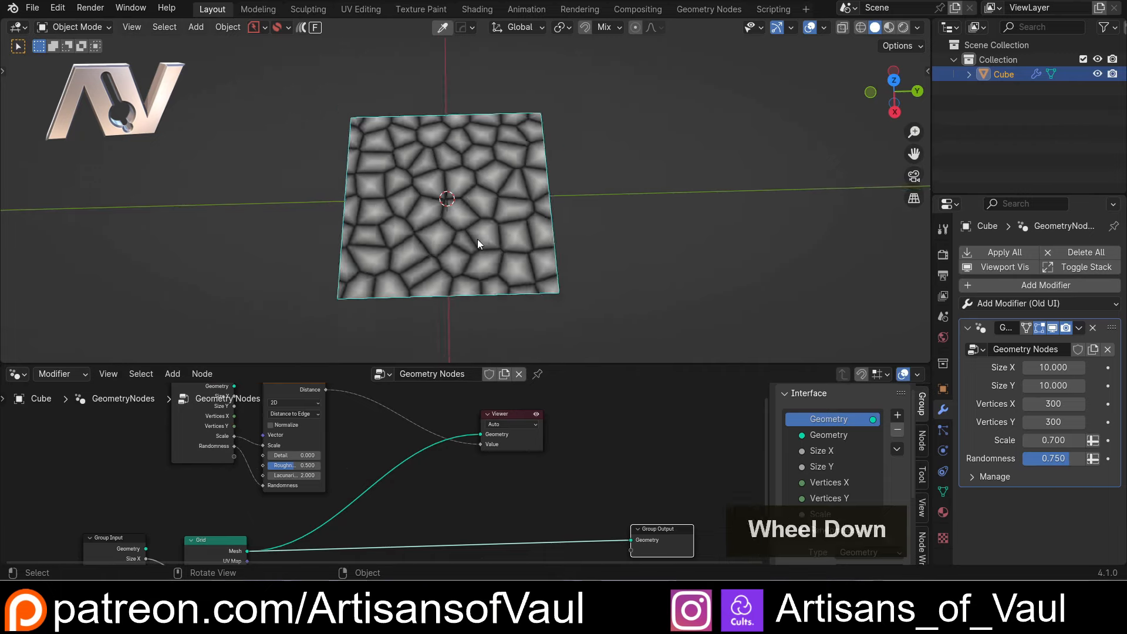
middle_drag(477, 239, 520, 180)
scroll(462, 207, up, 5)
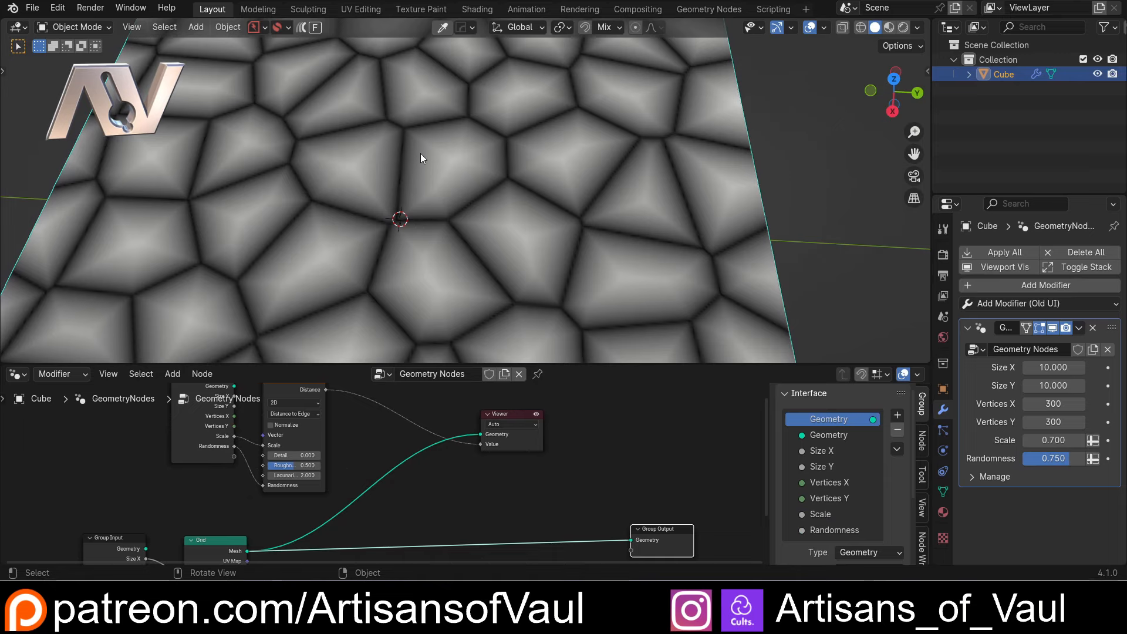
scroll(421, 176, down, 3)
middle_drag(426, 140, 474, 179)
scroll(442, 217, up, 3)
middle_drag(442, 216, 410, 105)
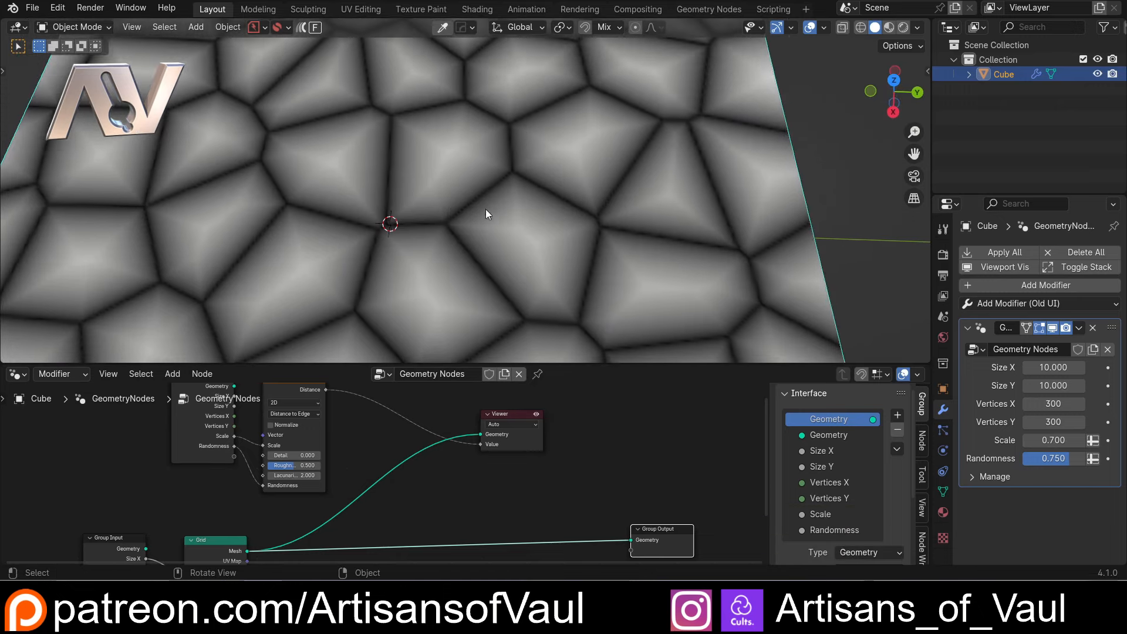
scroll(458, 199, down, 5)
middle_drag(509, 222, 501, 170)
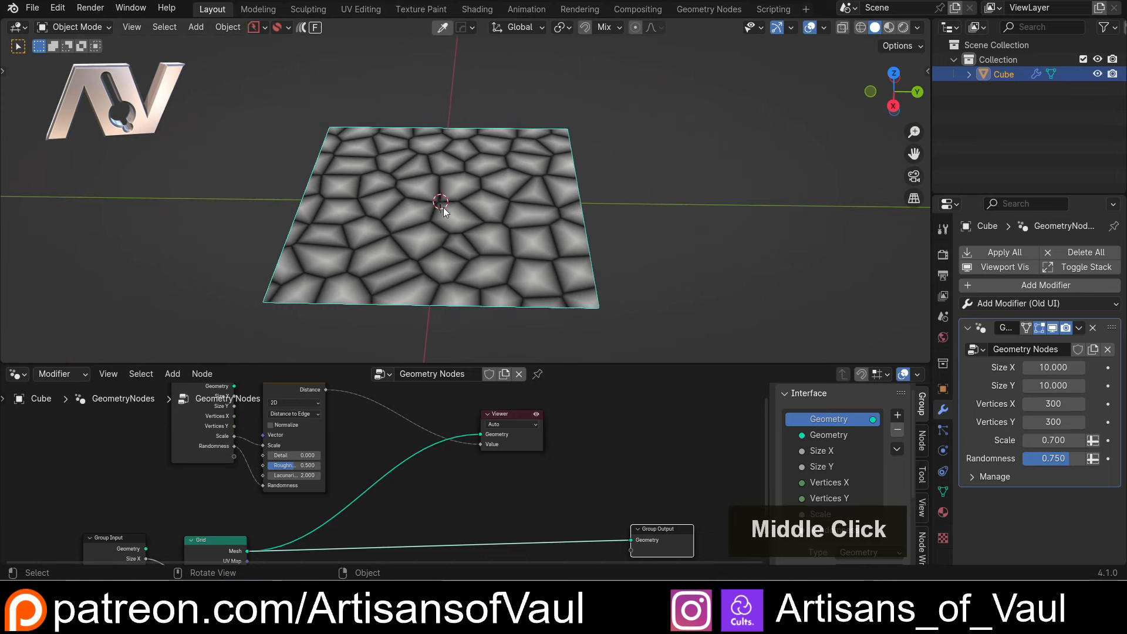
scroll(443, 207, up, 3)
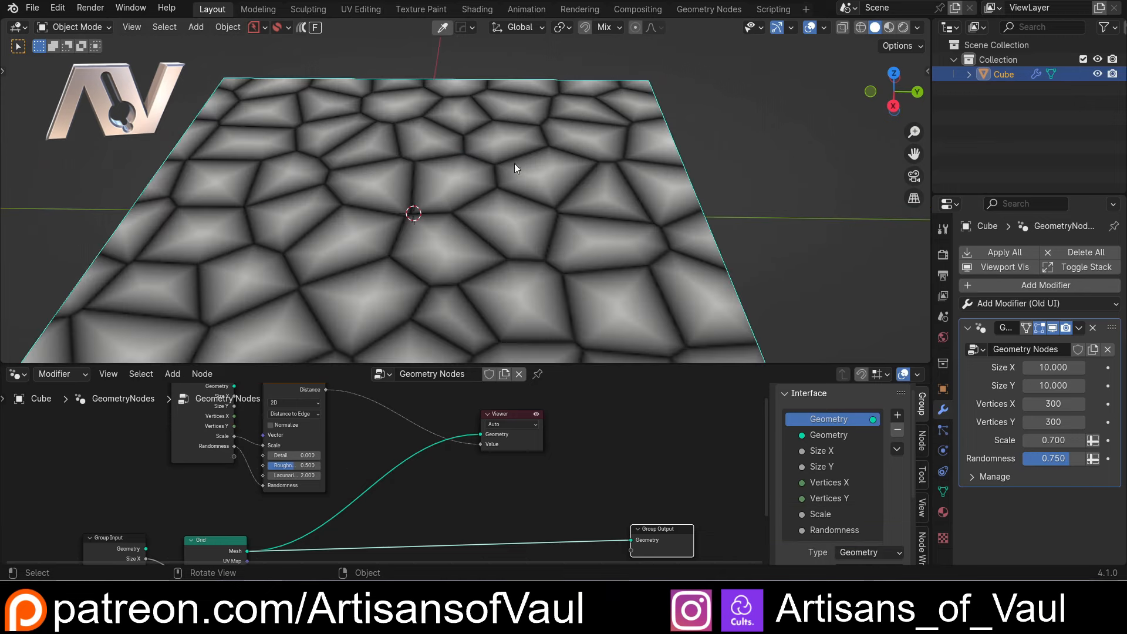
middle_drag(452, 206, 428, 215)
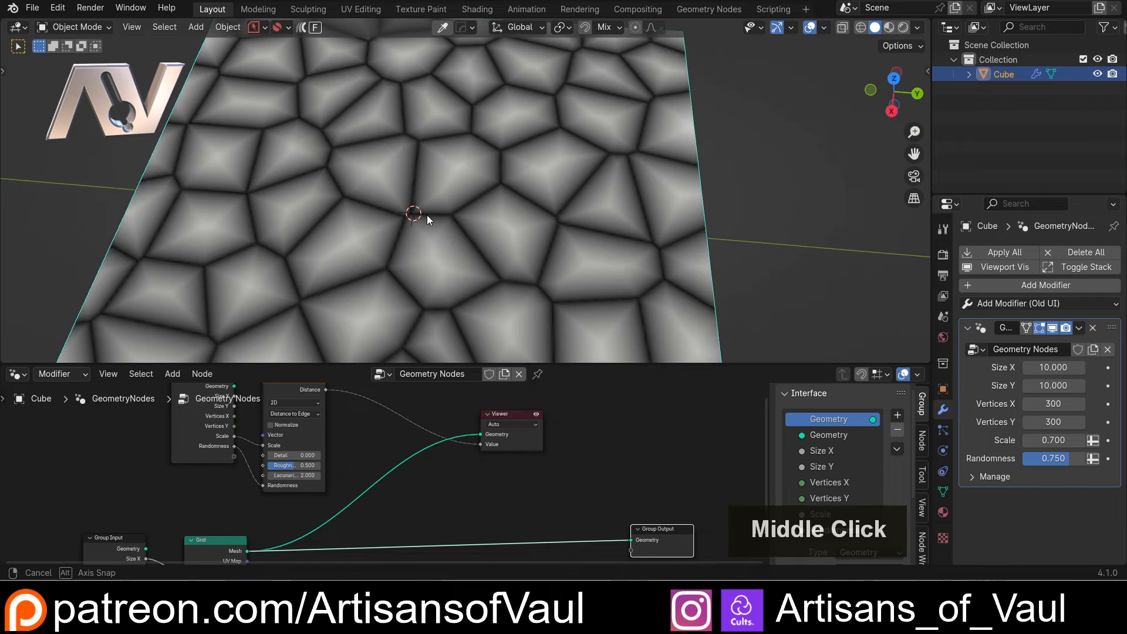
scroll(434, 159, down, 2)
scroll(438, 234, down, 2)
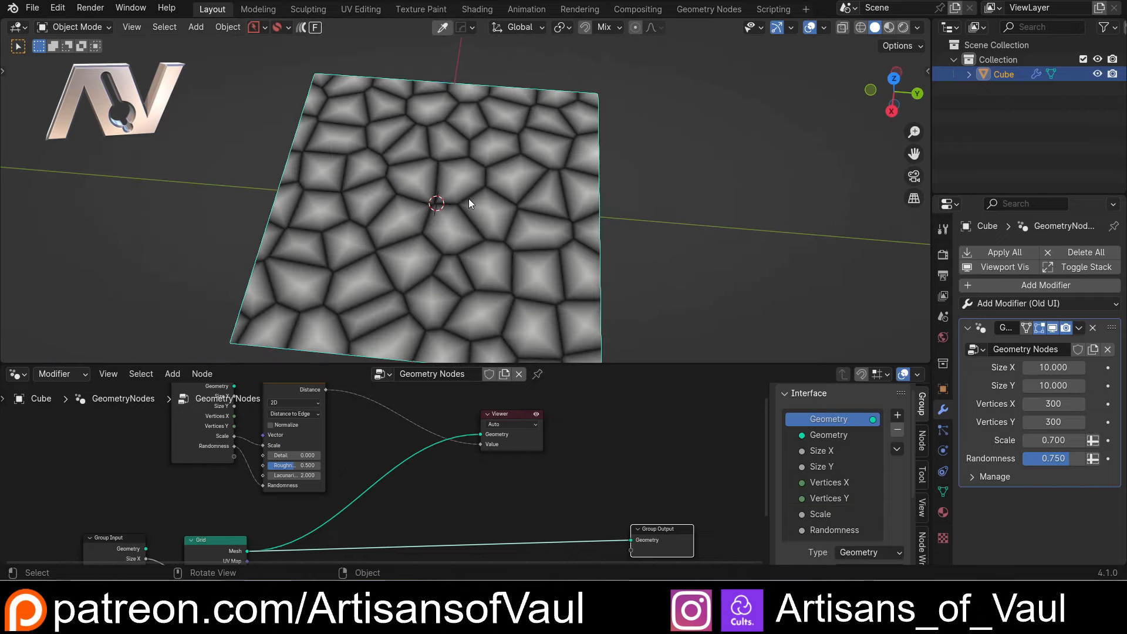
Step: Temporarily show the wireframe overlay to examine the grid's mesh density along the cell borders, and hide it again
click(824, 28)
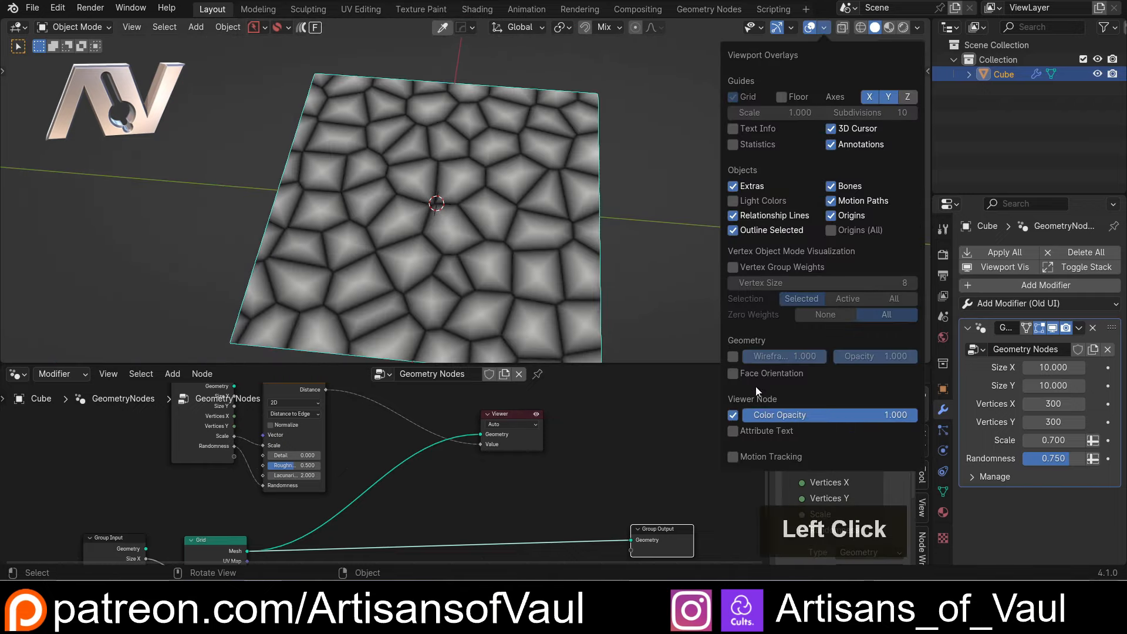
click(733, 356)
scroll(492, 269, up, 5)
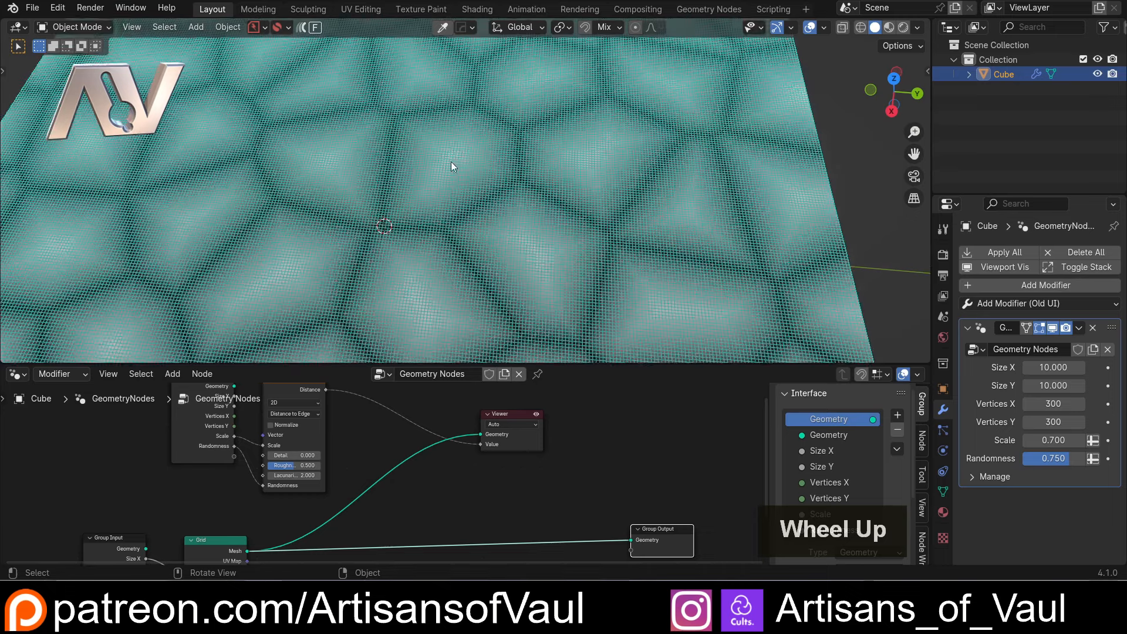
scroll(461, 160, down, 2)
scroll(461, 160, up, 4)
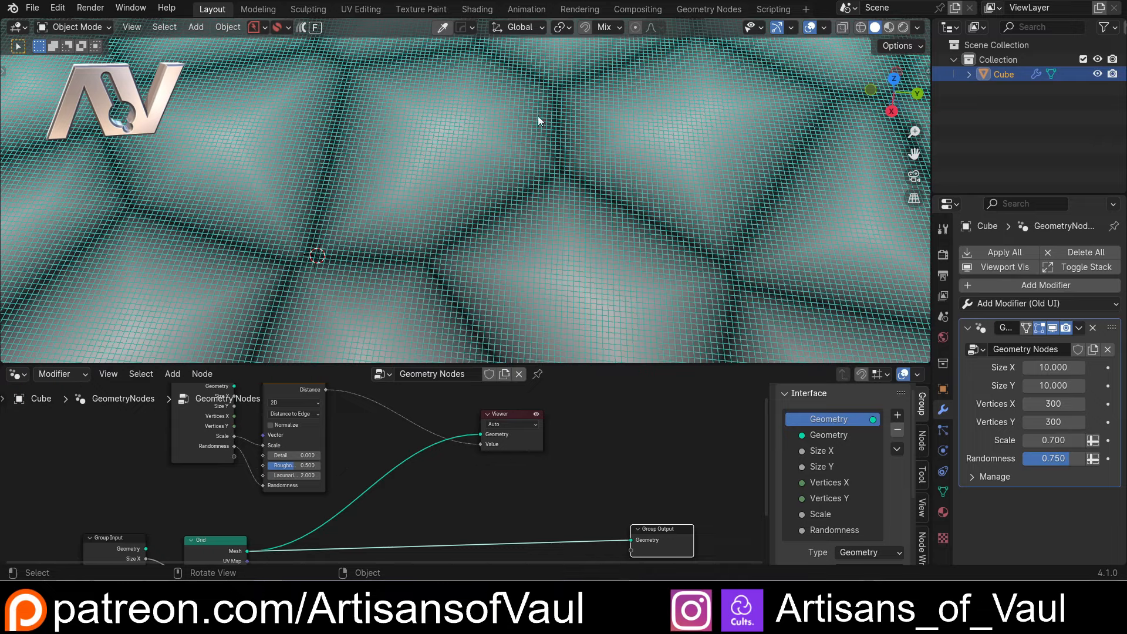
scroll(528, 121, down, 4)
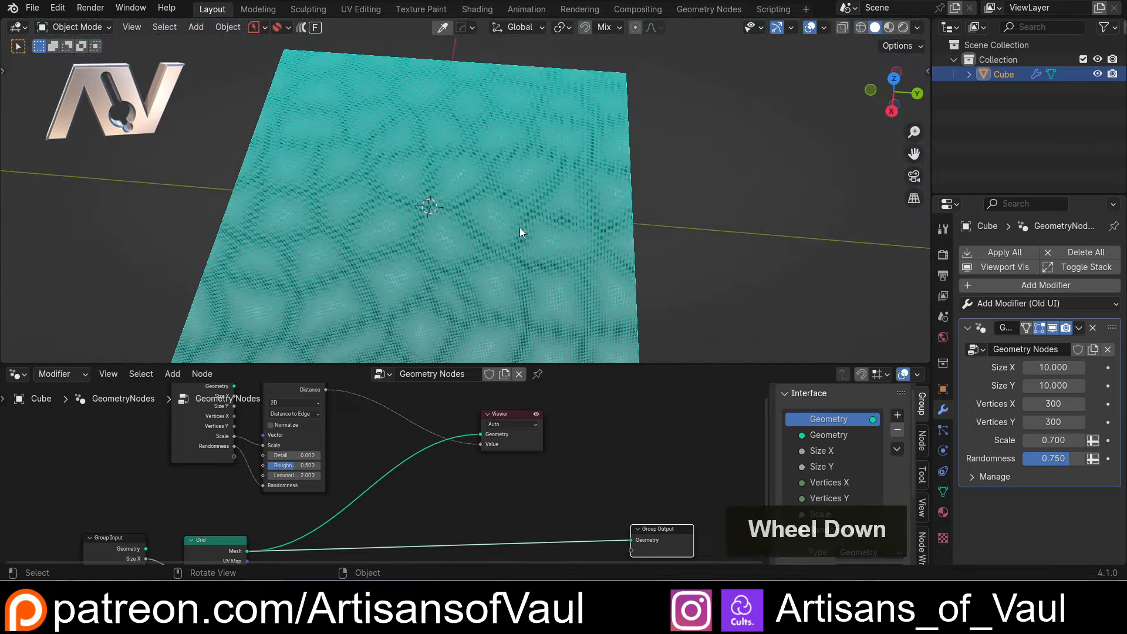
click(824, 28)
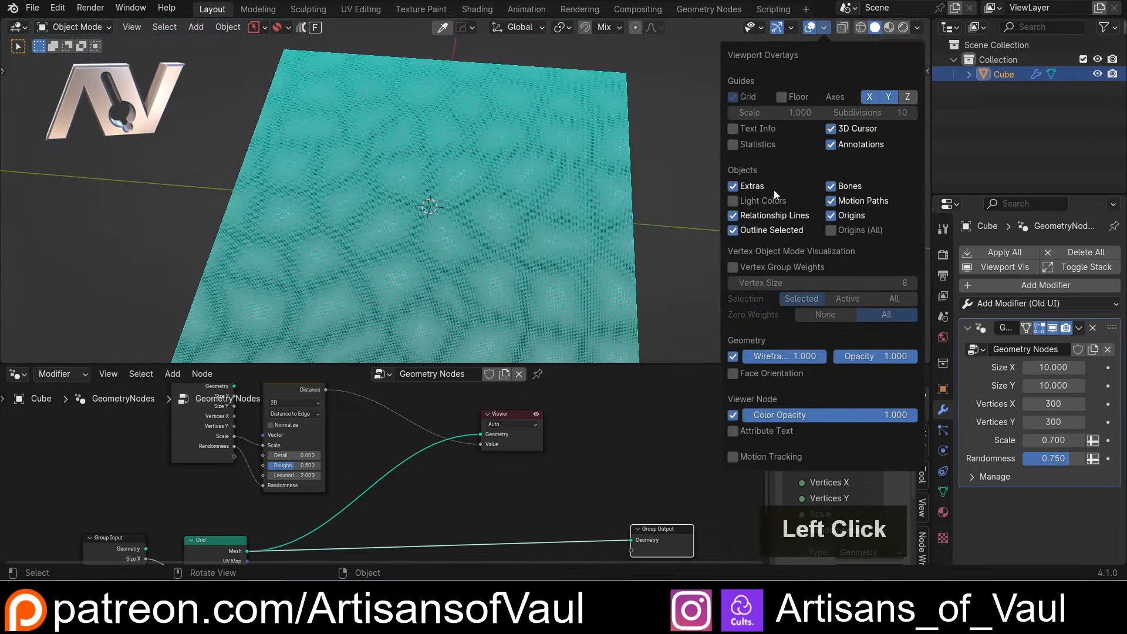
click(733, 357)
Step: Take a closer look at the cell borders and delete the Viewer node from the node tree
scroll(431, 199, up, 3)
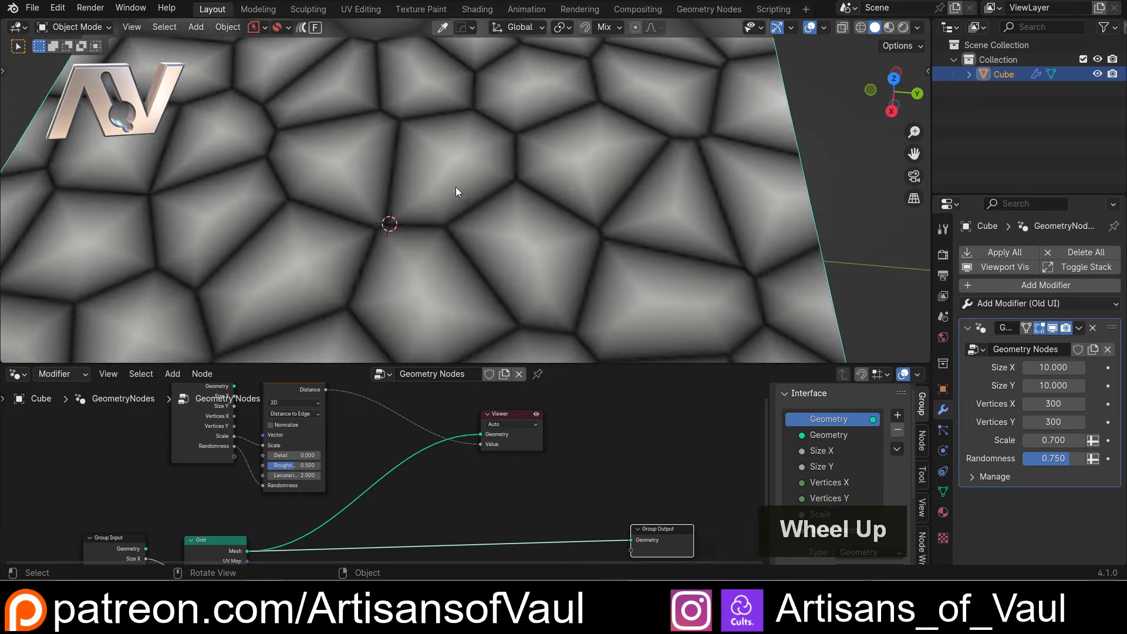
middle_drag(456, 187, 406, 167)
scroll(388, 175, down, 2)
mouse_move(414, 229)
middle_down()
mouse_move(382, 271)
mouse_move(416, 213)
middle_up()
scroll(417, 210, up, 3)
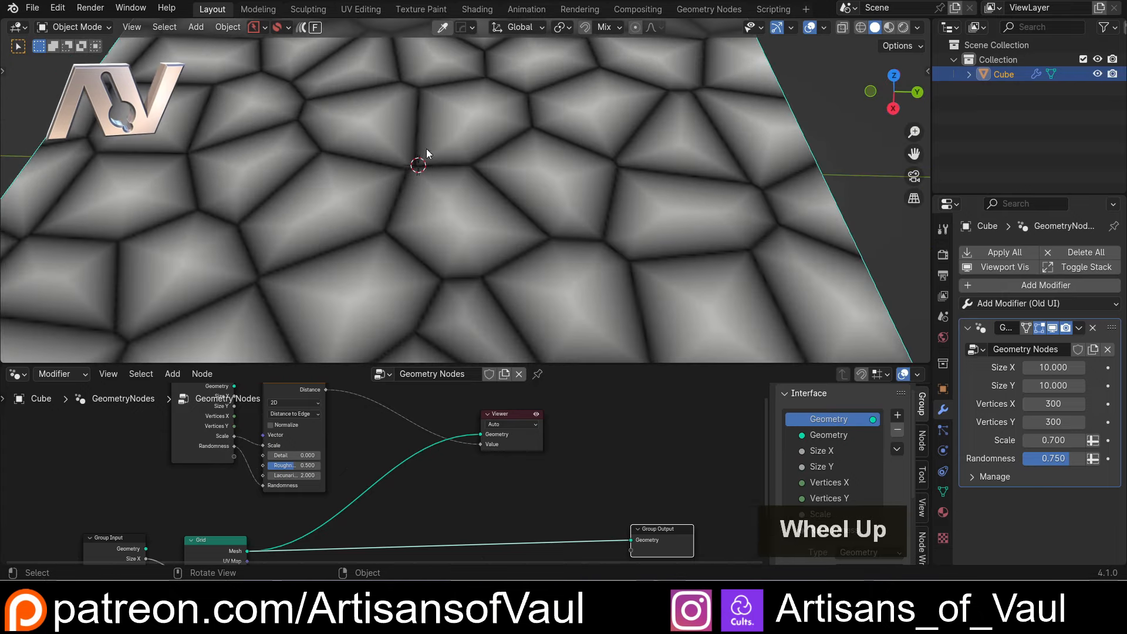
click(496, 414)
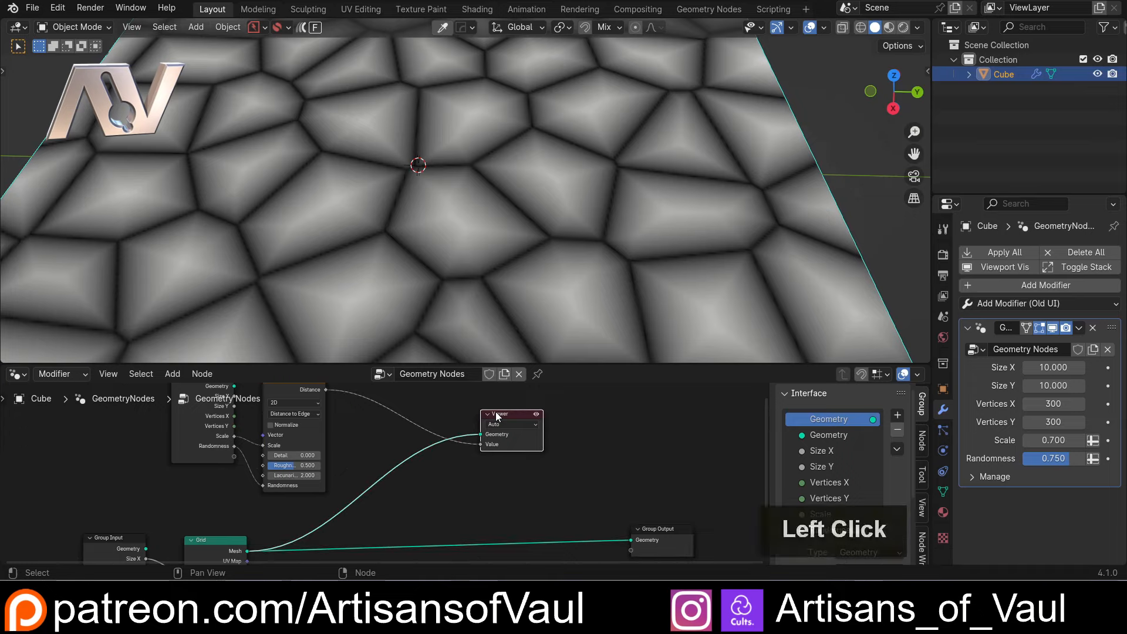
key(Delete)
shift+middle_drag(441, 442, 412, 443)
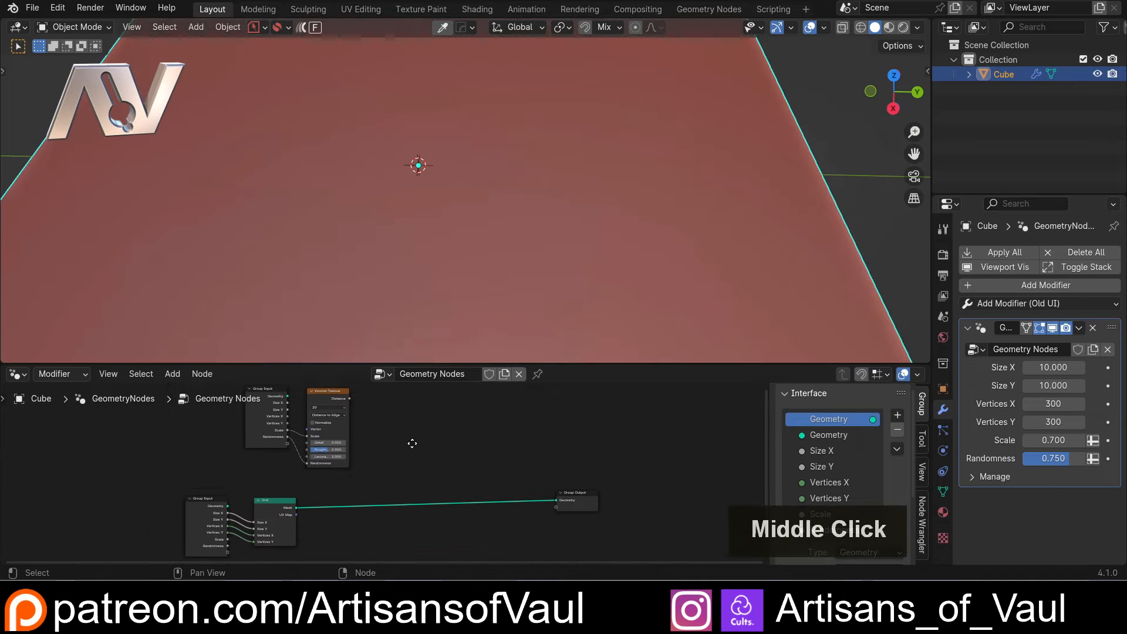
Step: Enlarge the node editor and add a Delete Geometry node between the Voronoi Texture and the Group Output
drag(416, 364, 417, 229)
shift+middle_drag(361, 418, 297, 457)
scroll(409, 364, up, 3)
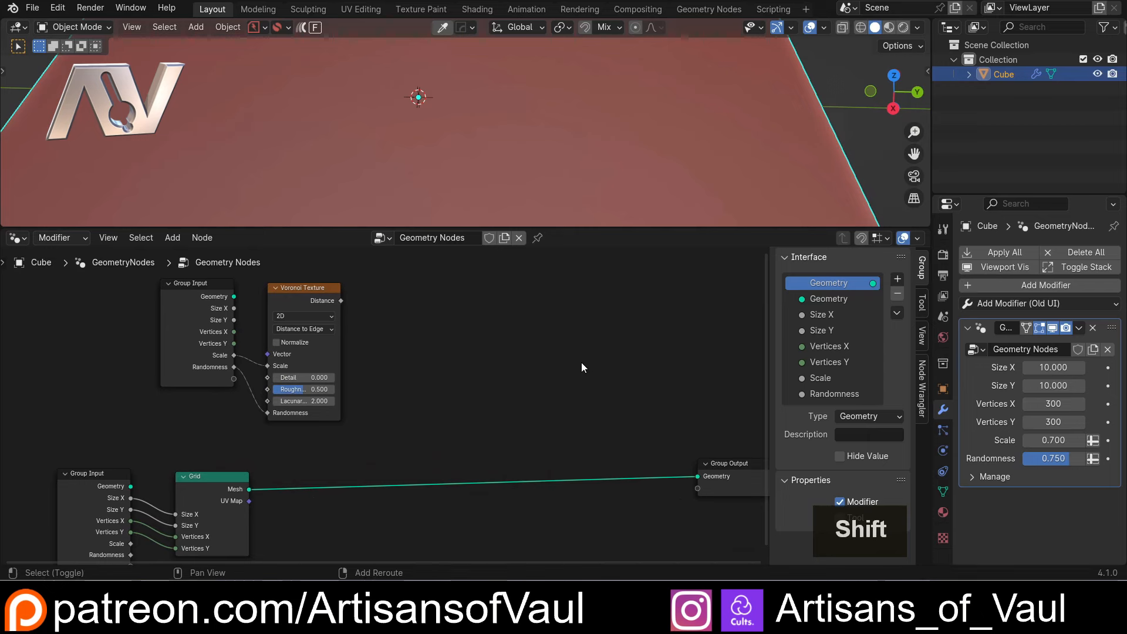
key(shift+a)
mouse_move(581, 364)
text(dele)
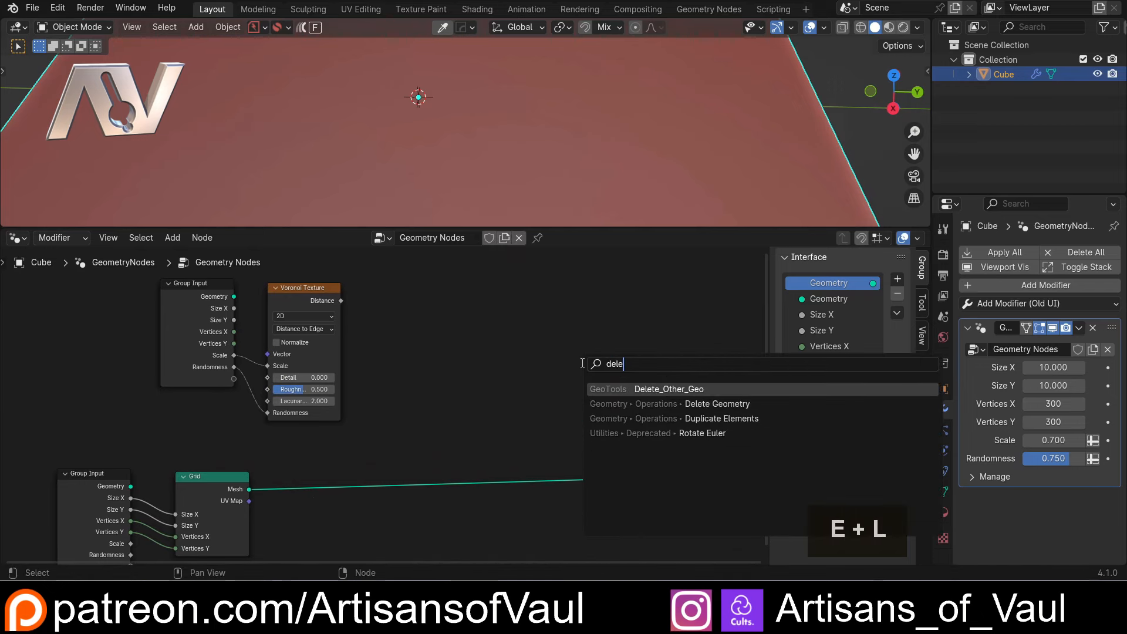
click(646, 404)
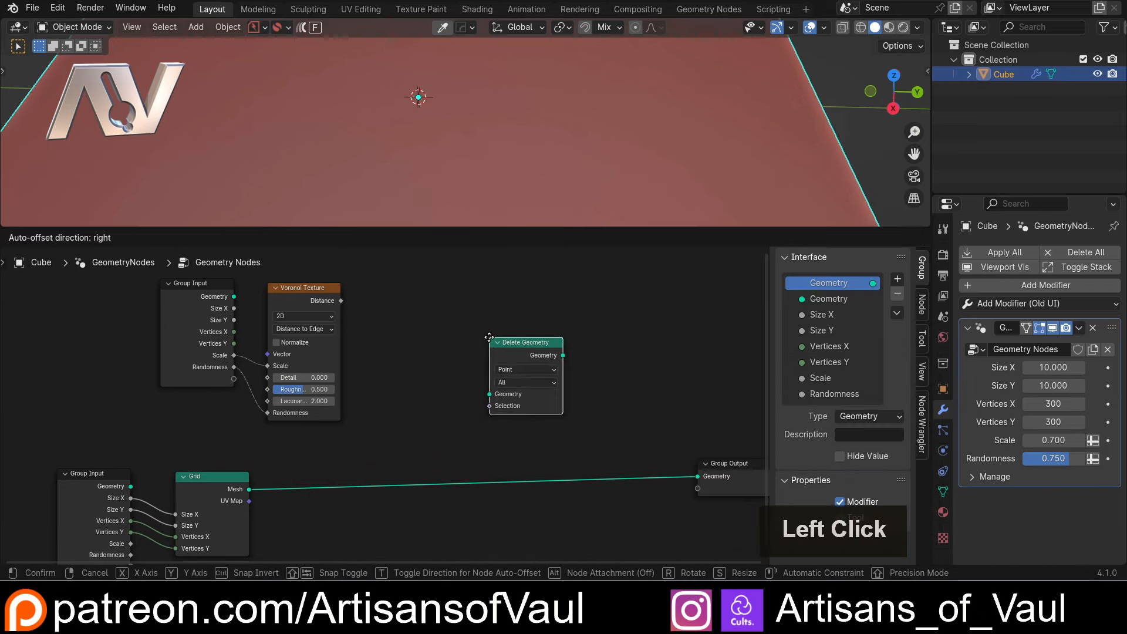
click(529, 358)
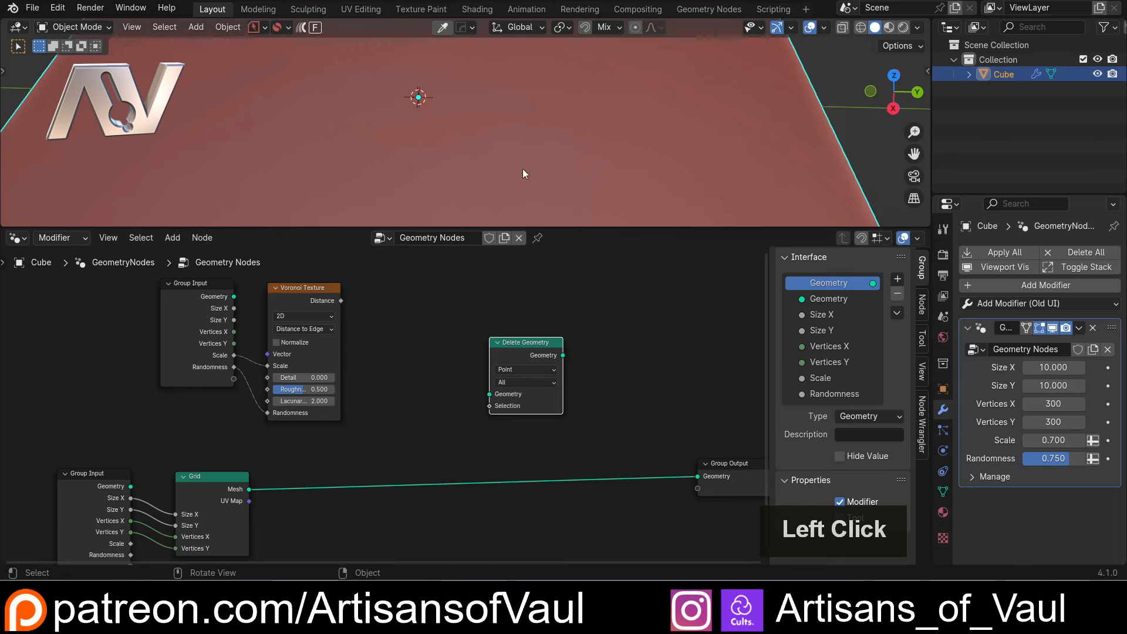
Step: Route the Grid's Mesh through Delete Geometry into the Group Output and move Delete Geometry away from the Voronoi Texture
drag(249, 490, 490, 394)
drag(562, 355, 698, 476)
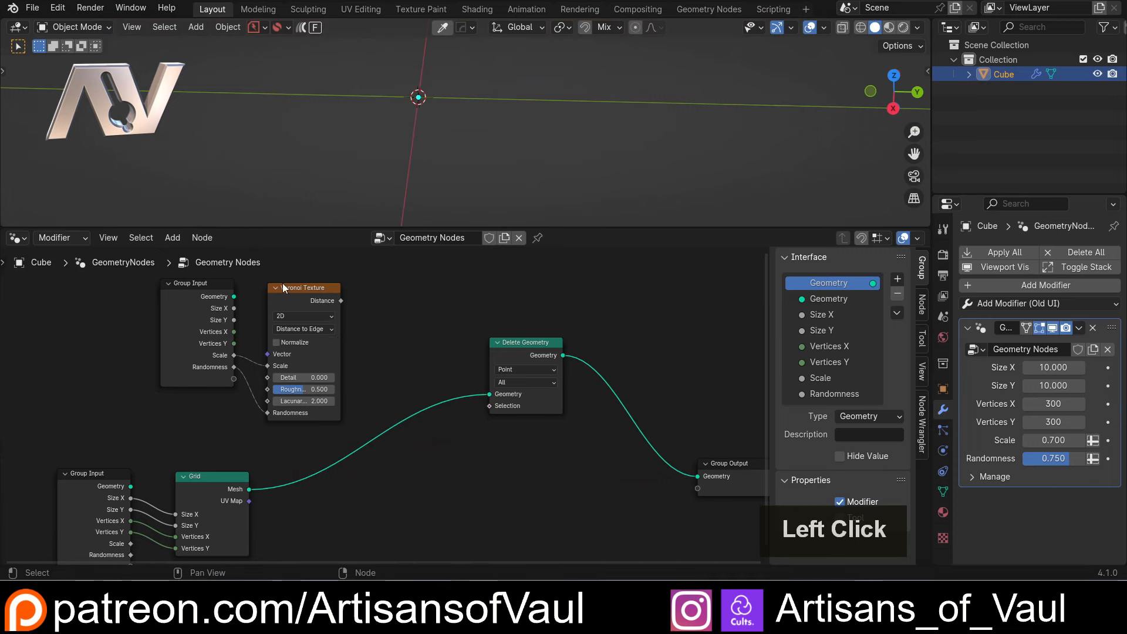
drag(496, 342, 573, 342)
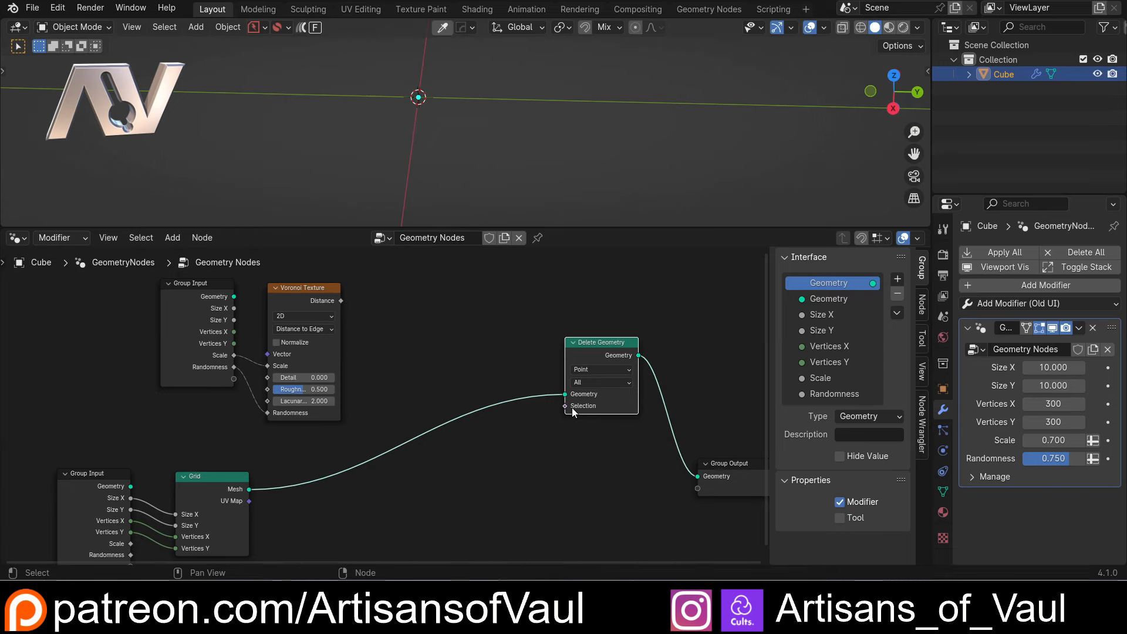
Step: Add a float Compare node in Greater Than mode between the Voronoi Texture and Delete Geometry, with B at 0.200
scroll(574, 412, up, 4)
shift+middle_drag(592, 406, 548, 463)
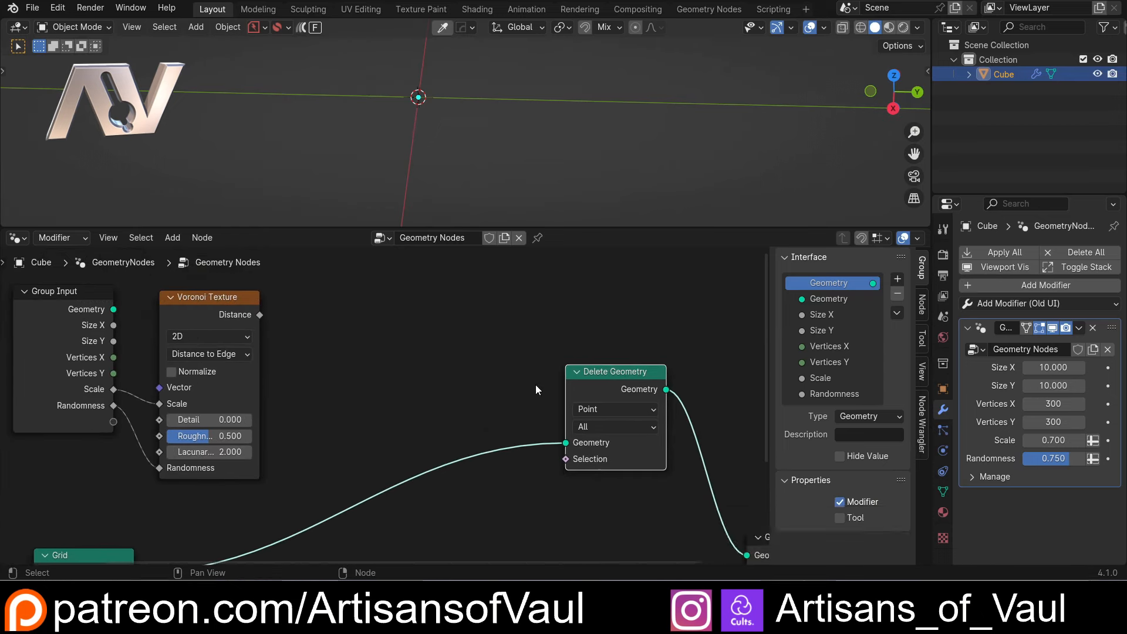
key(shift)
key(shift+a)
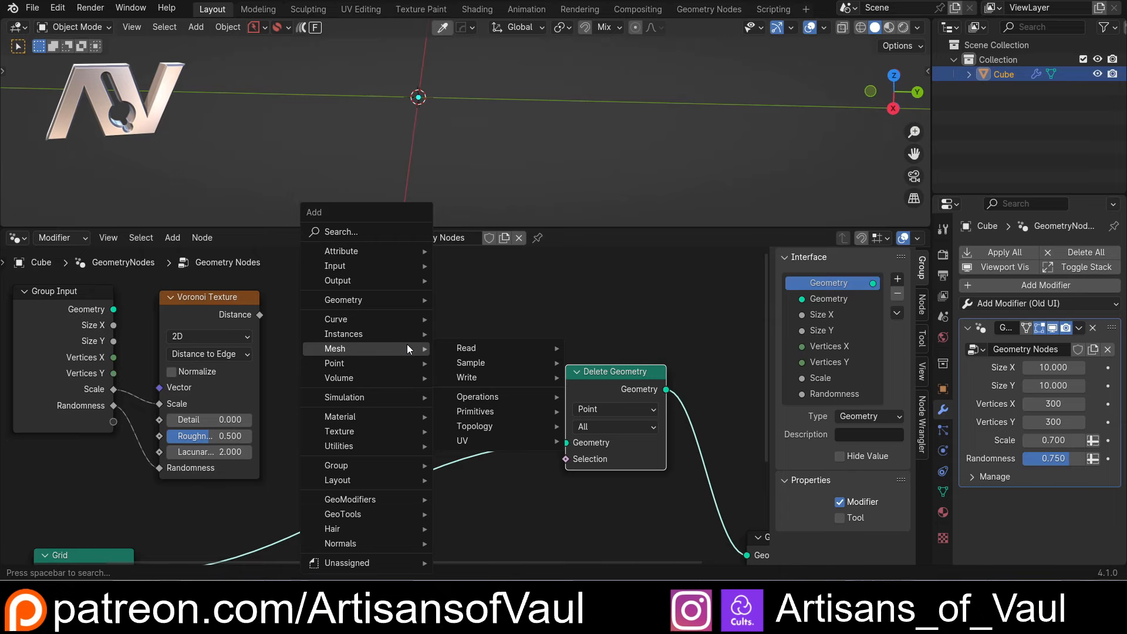
text(com)
click(446, 371)
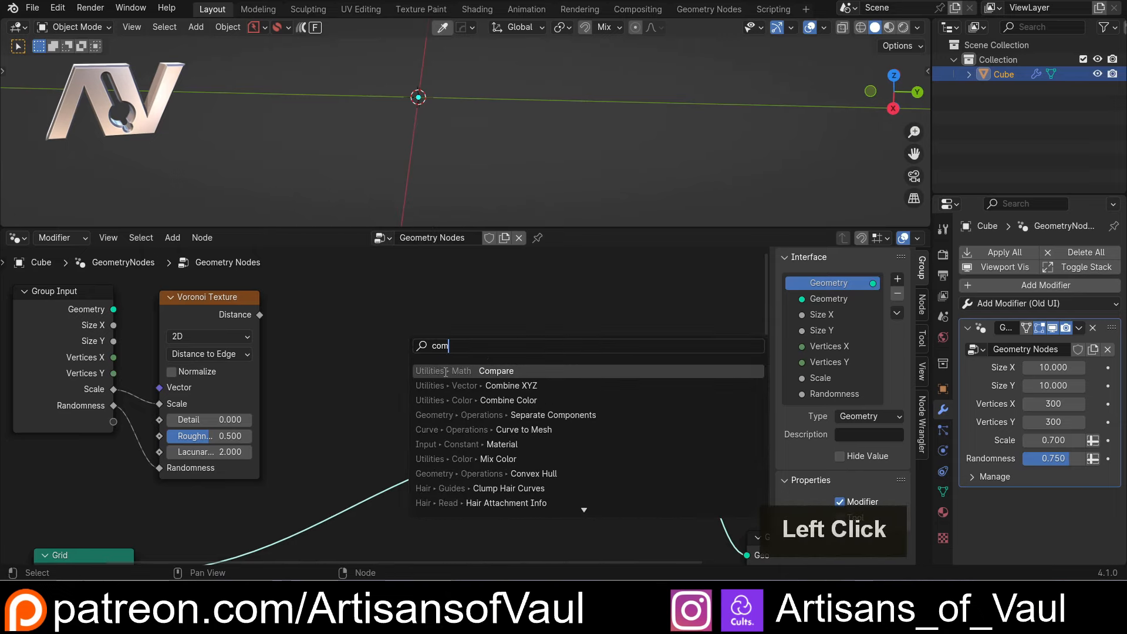
click(384, 381)
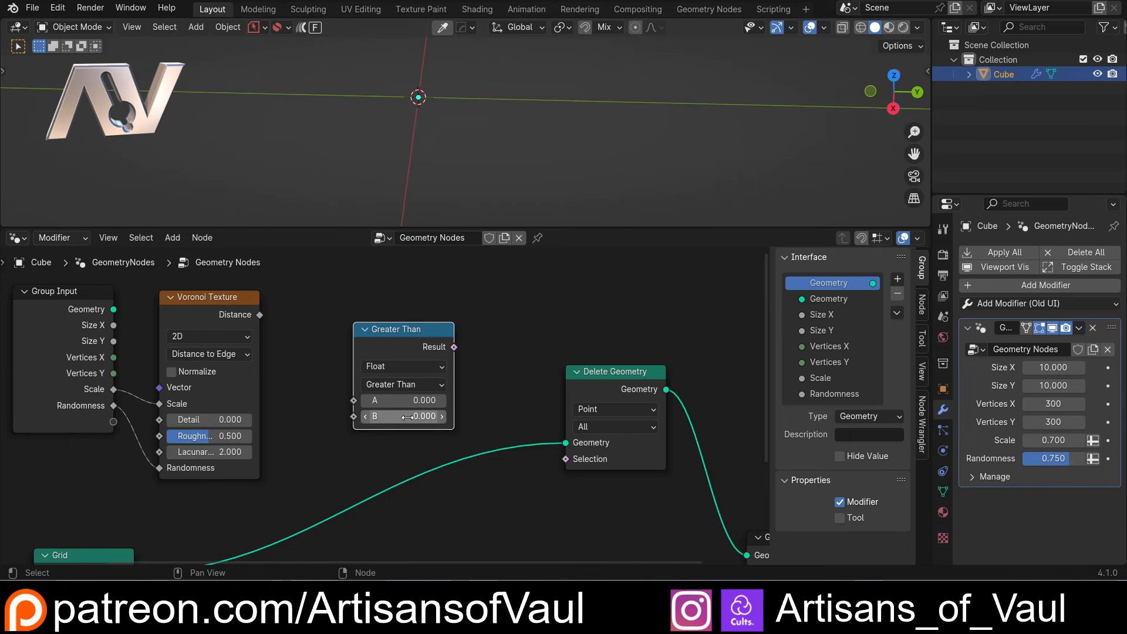
click(442, 418)
click(442, 418)
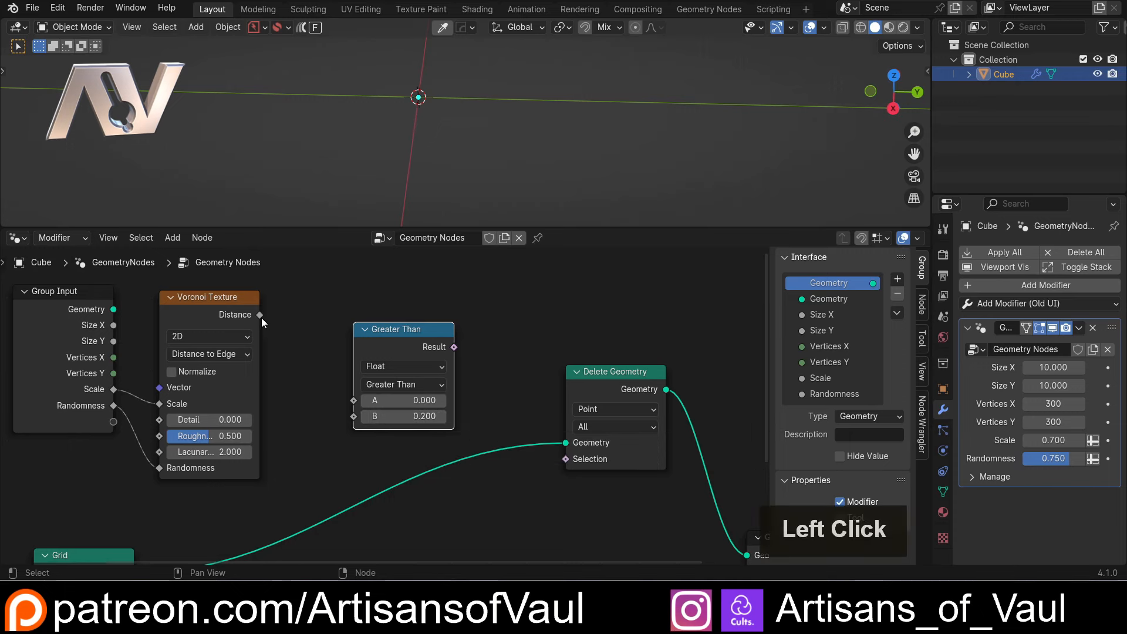
Step: Connect the Voronoi Distance to the Greater Than node's A input and its Result to Delete Geometry's Selection
drag(259, 315, 353, 400)
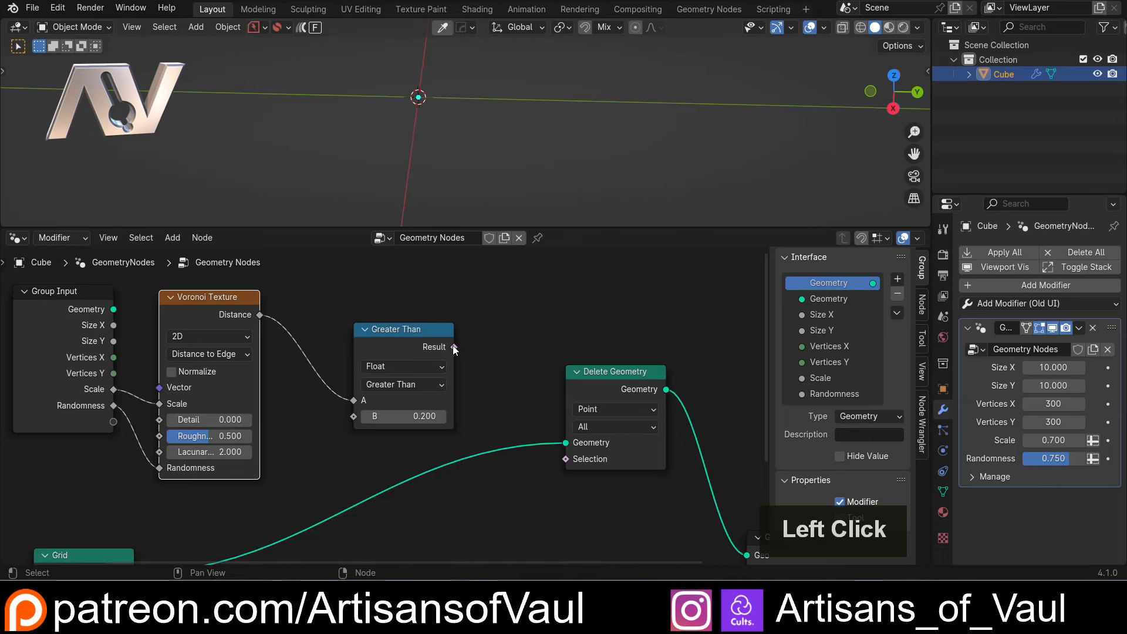
drag(454, 347, 566, 459)
scroll(405, 170, down, 5)
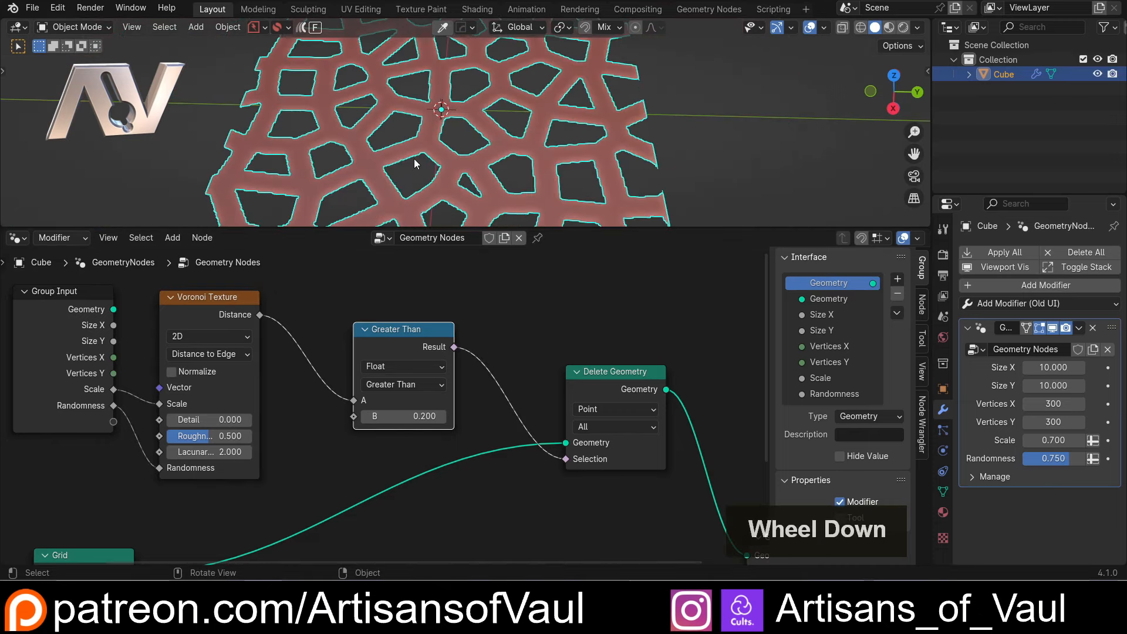
Step: Thin the remaining border mesh by setting the Greater Than node's B value to 0.080
shift+middle_drag(419, 175, 519, 143)
scroll(452, 177, up, 2)
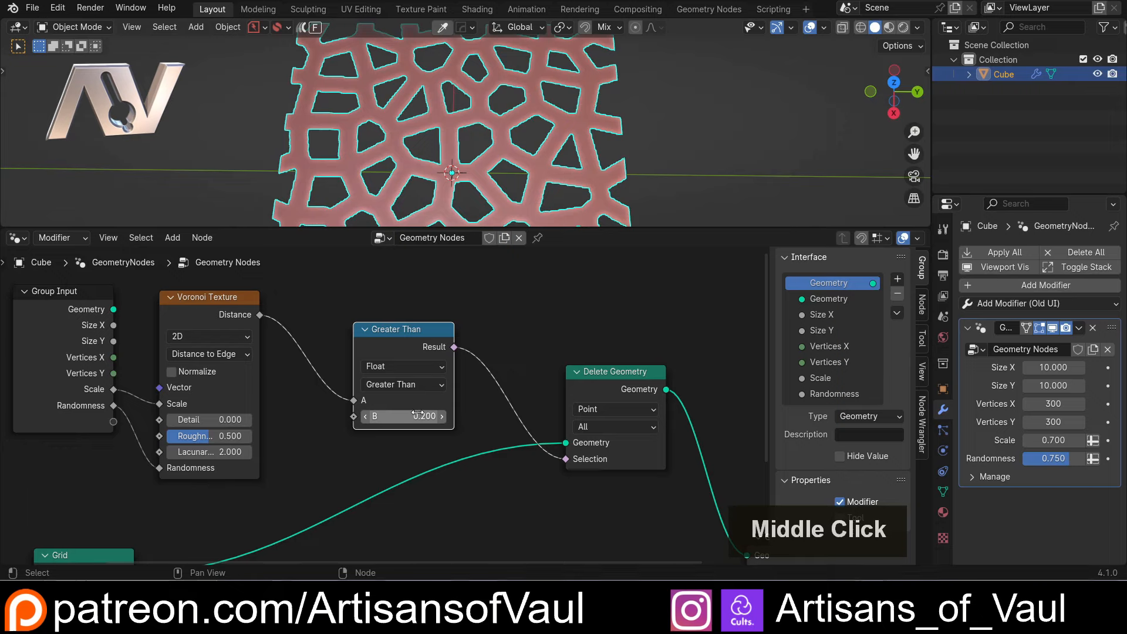
mouse_move(416, 415)
mouse_down()
mouse_move(447, 416)
mouse_move(373, 416)
mouse_move(445, 416)
mouse_move(395, 415)
mouse_move(411, 416)
mouse_up()
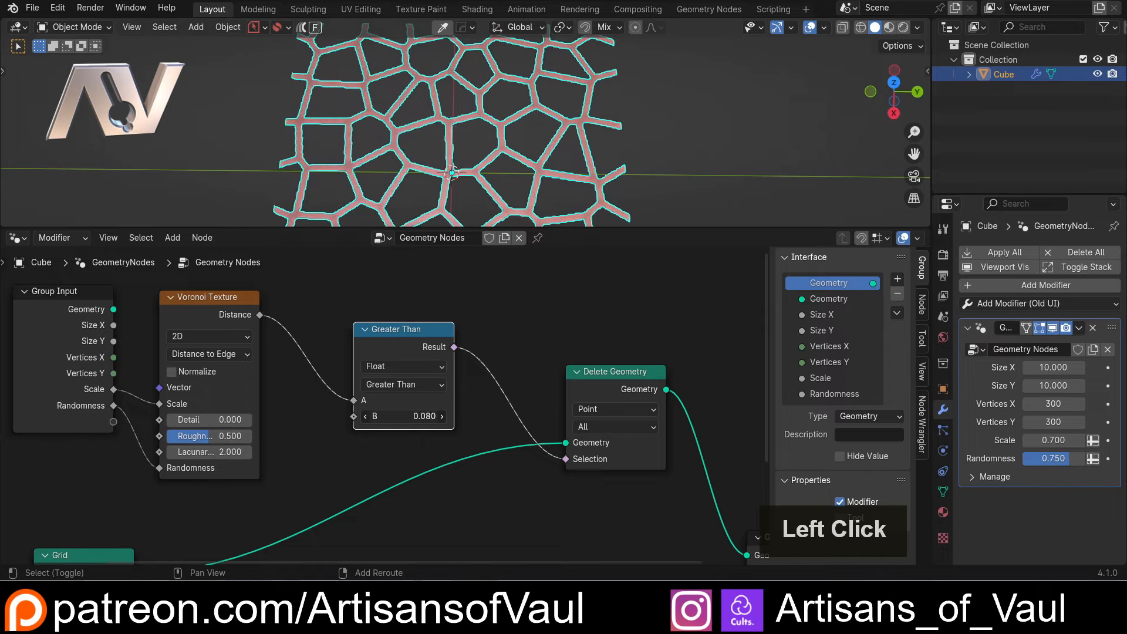
Step: Enlarge the 3D viewport and examine the thinned border network's edges up close and from a distance
scroll(491, 177, up, 3)
drag(498, 226, 497, 382)
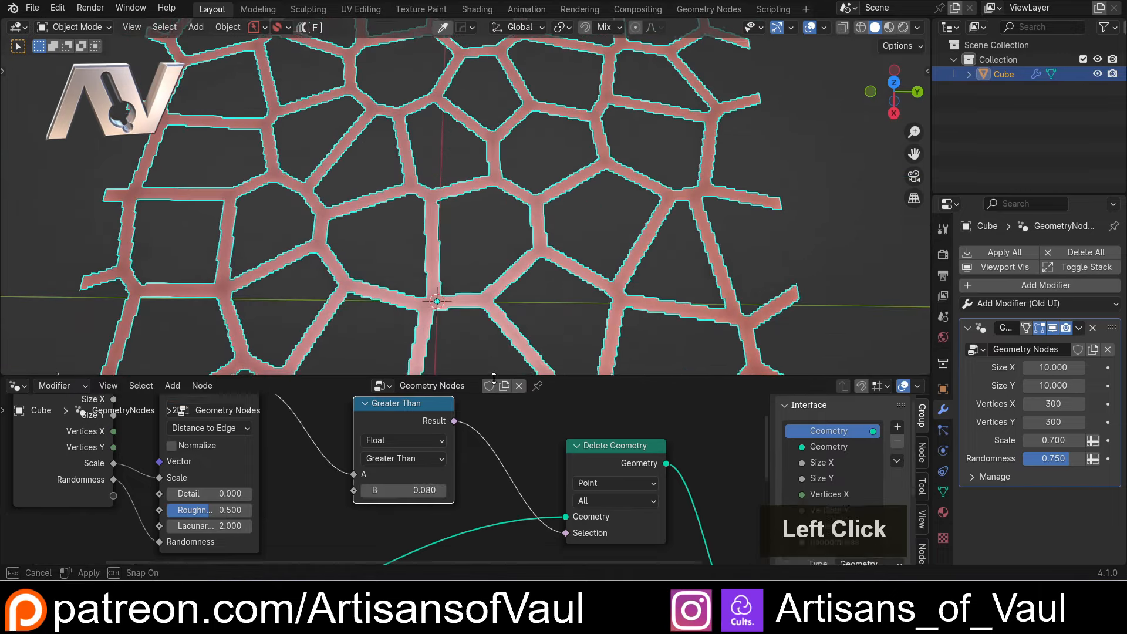
scroll(500, 259, down, 8)
shift+middle_drag(500, 259, 428, 122)
scroll(438, 206, up, 8)
scroll(435, 209, up, 3)
scroll(439, 213, down, 6)
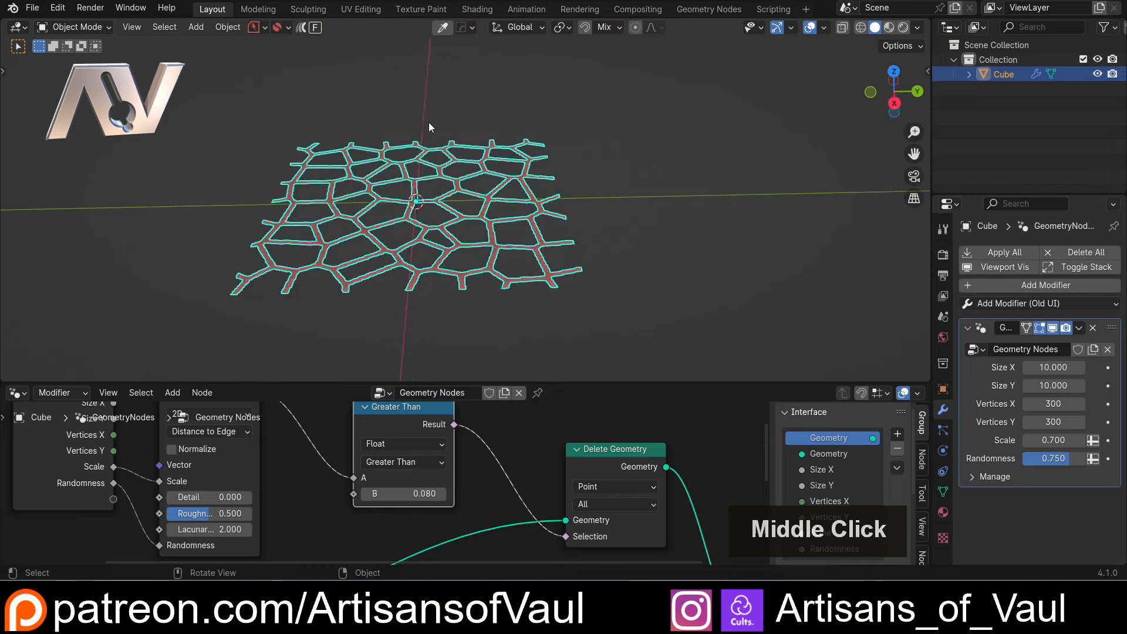
Step: Set both Vertices X and Vertices Y to 500 to try a denser grid on the jagged cell borders
scroll(460, 202, up, 8)
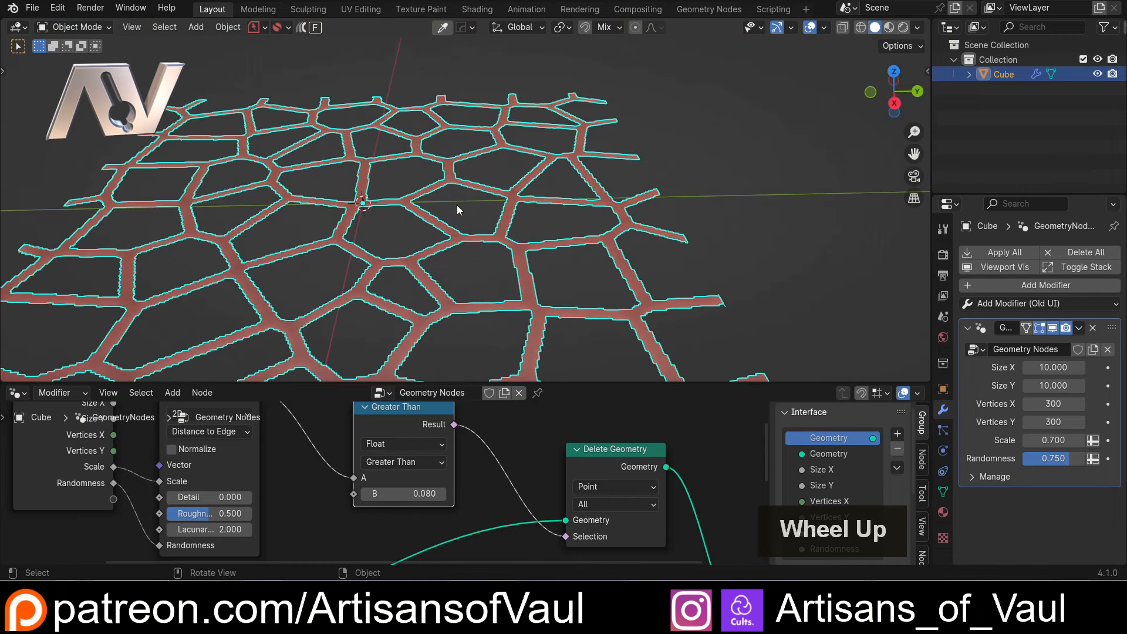
middle_drag(457, 205, 376, 231)
scroll(489, 235, up, 5)
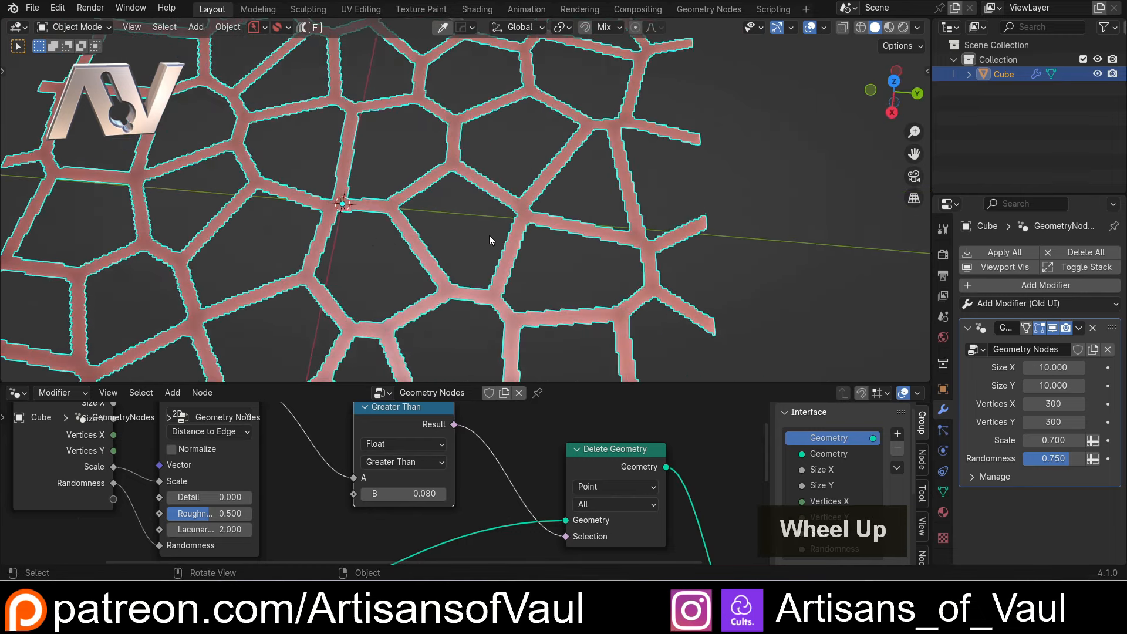
scroll(472, 240, up, 2)
middle_drag(472, 240, 441, 163)
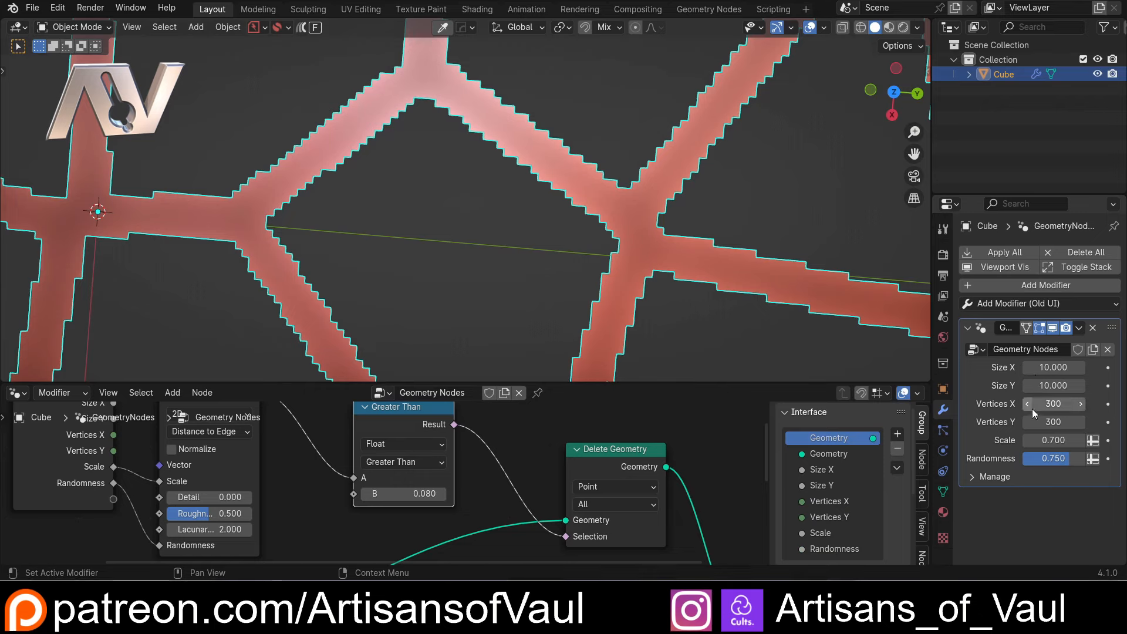
click(1047, 404)
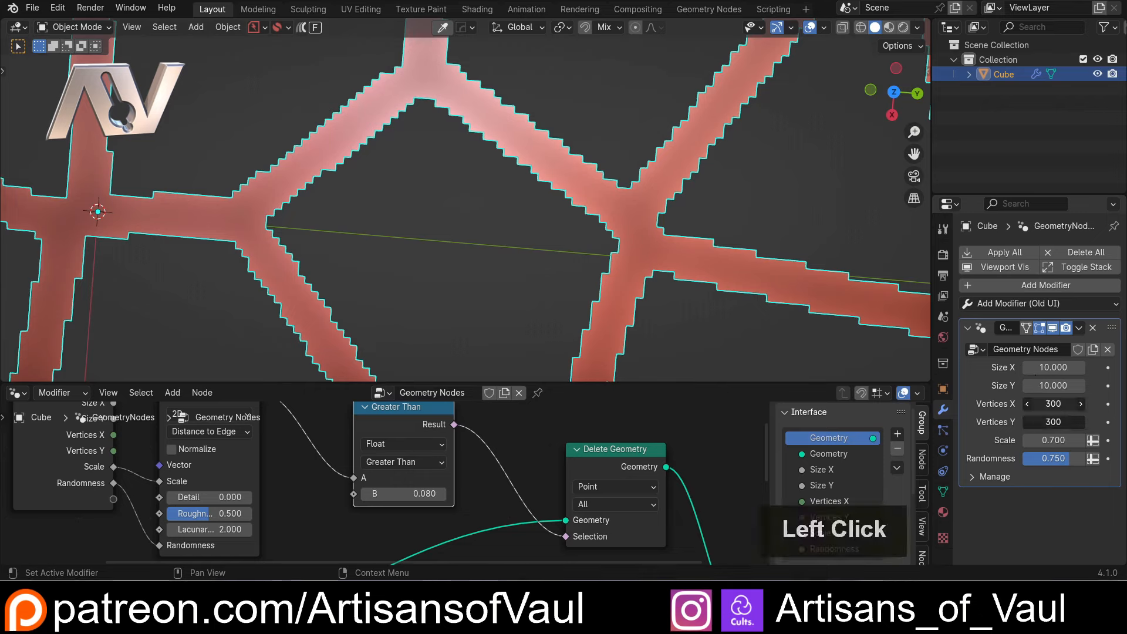
text(500)
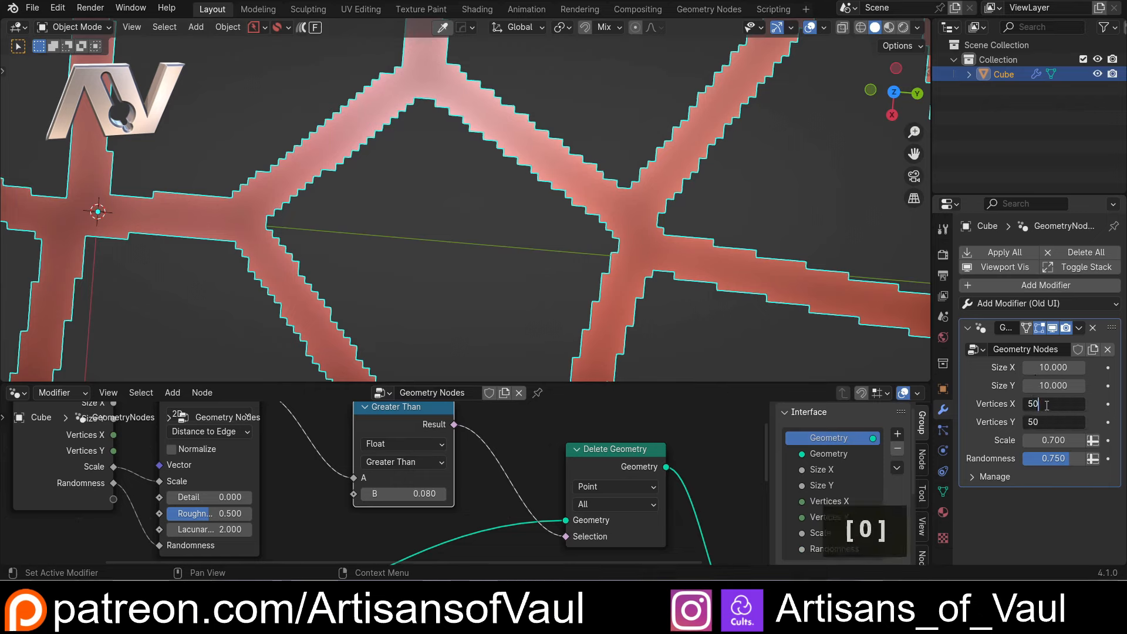
key(Return)
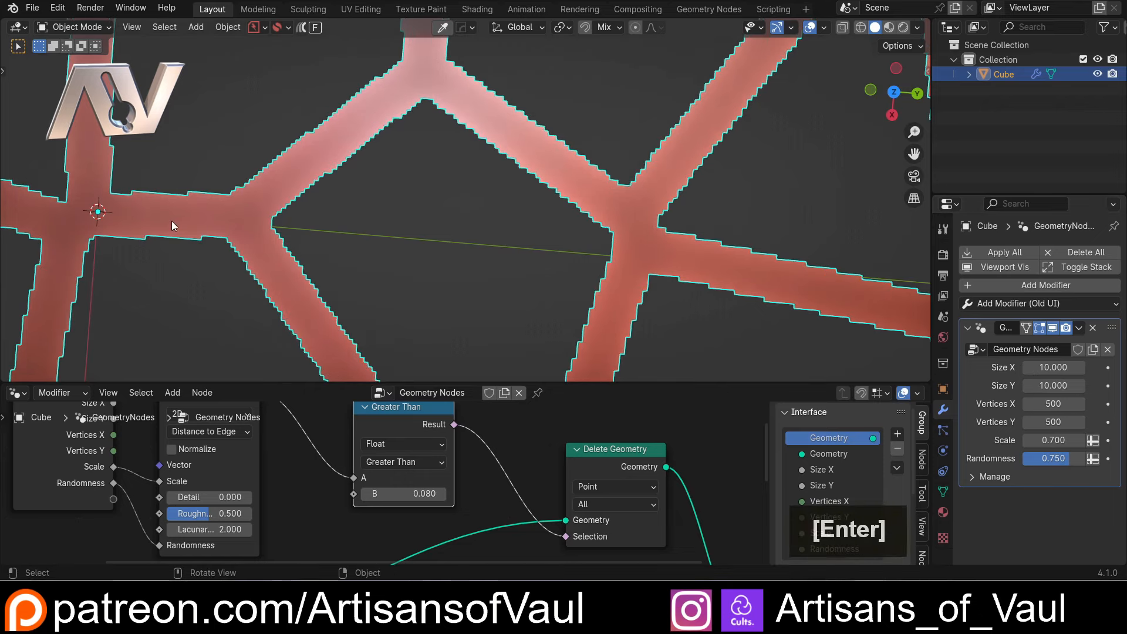
Step: Return both Vertices X and Vertices Y to 300
click(1046, 403)
text(300)
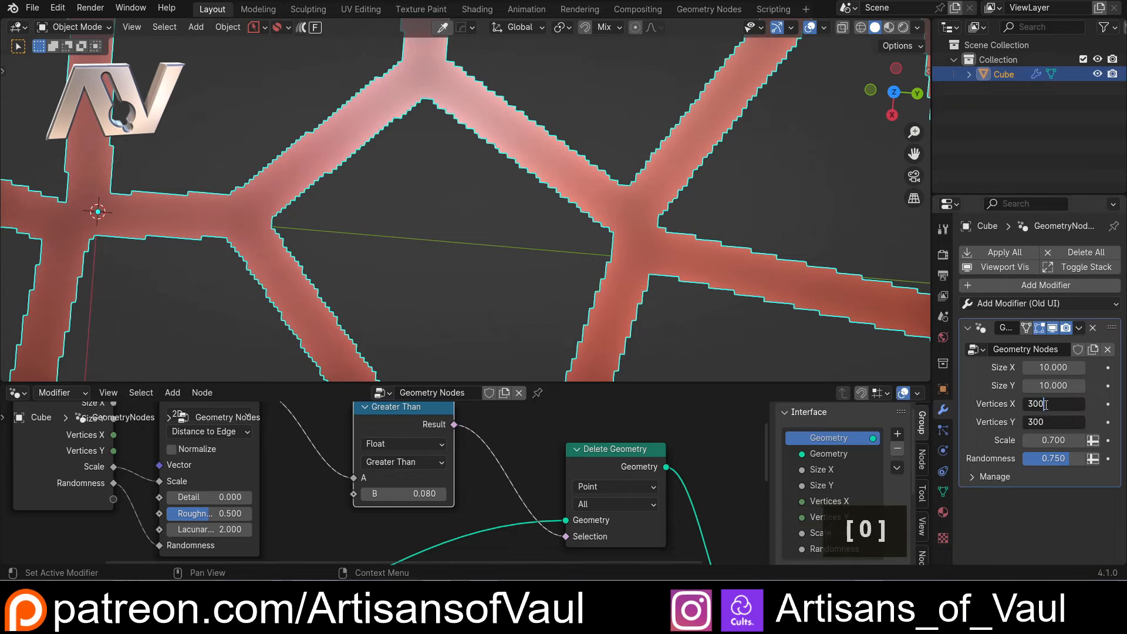
key(Return)
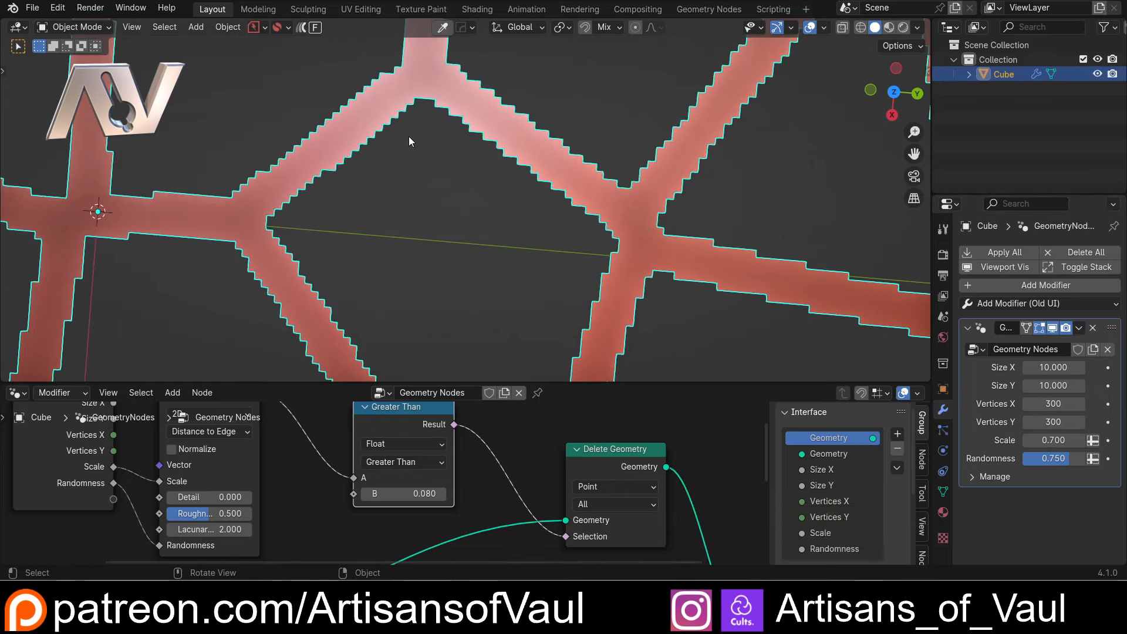
Step: Move the Group Output node farther from Delete Geometry to make room for more nodes between them
scroll(406, 144, down, 5)
shift+middle_drag(365, 253, 458, 297)
scroll(423, 252, up, 3)
scroll(639, 436, down, 5)
shift+middle_drag(669, 427, 435, 519)
drag(458, 494, 734, 411)
scroll(471, 463, down, 2)
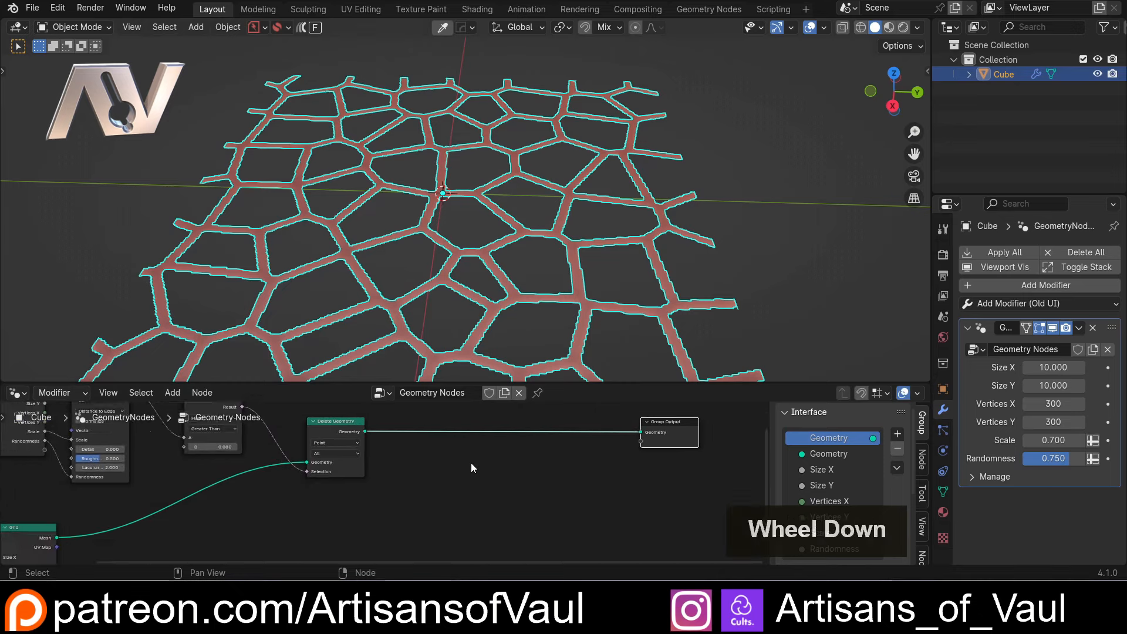
shift+middle_drag(471, 463, 458, 492)
scroll(442, 505, up, 1)
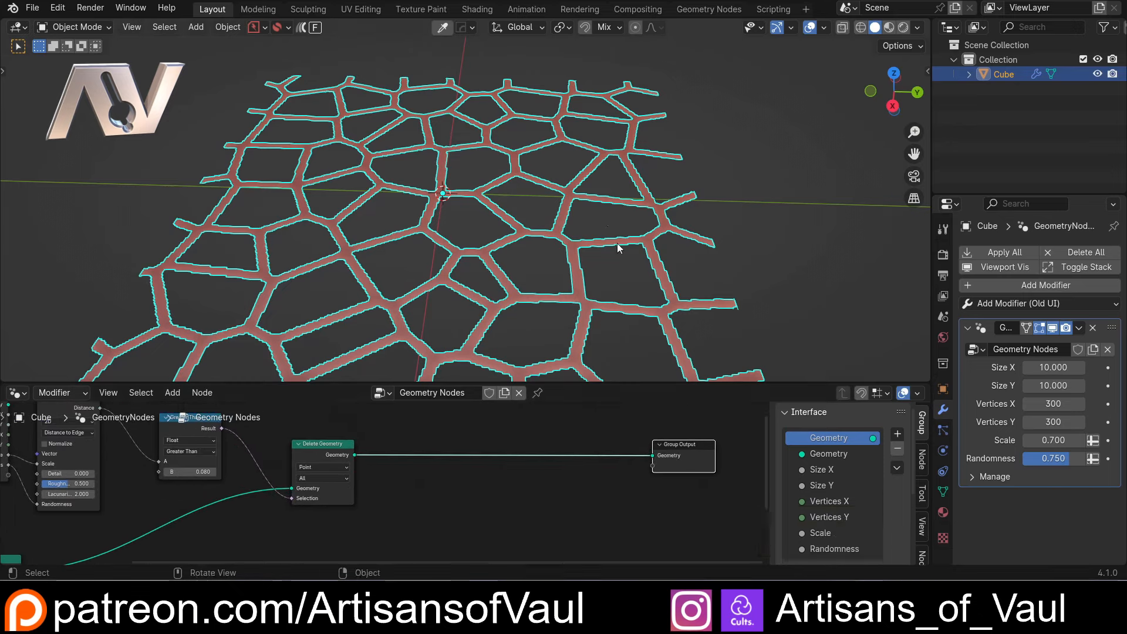
Step: Examine the node chain and the stepped edges of the cell borders up close and from a distance
scroll(378, 481, down, 2)
shift+middle_drag(378, 481, 475, 492)
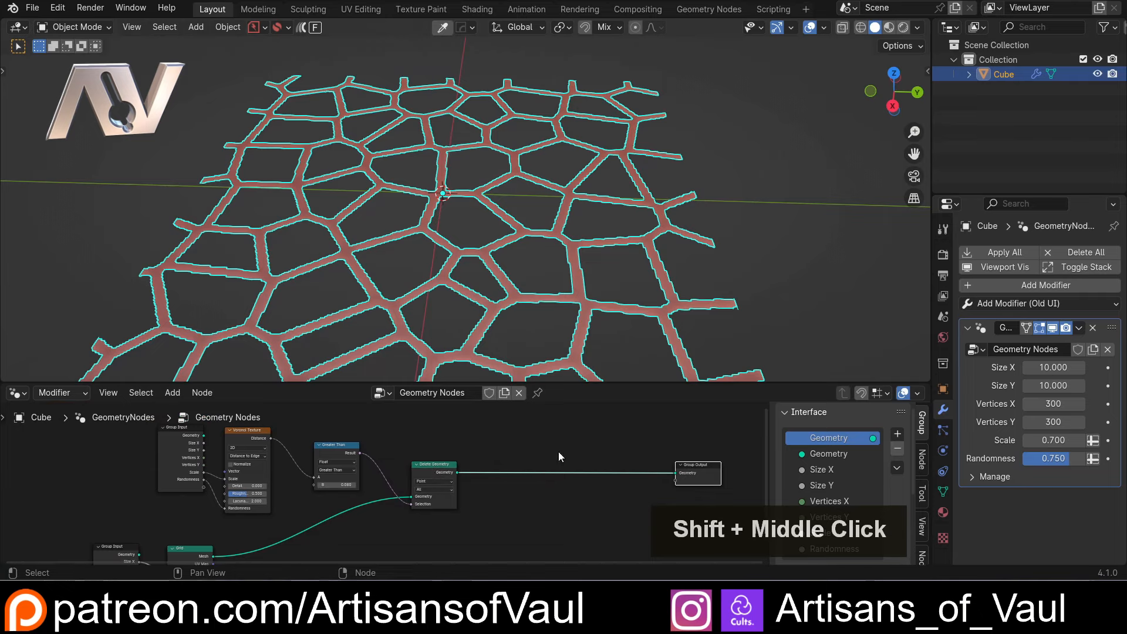
shift+middle_drag(558, 452, 418, 435)
scroll(435, 417, up, 2)
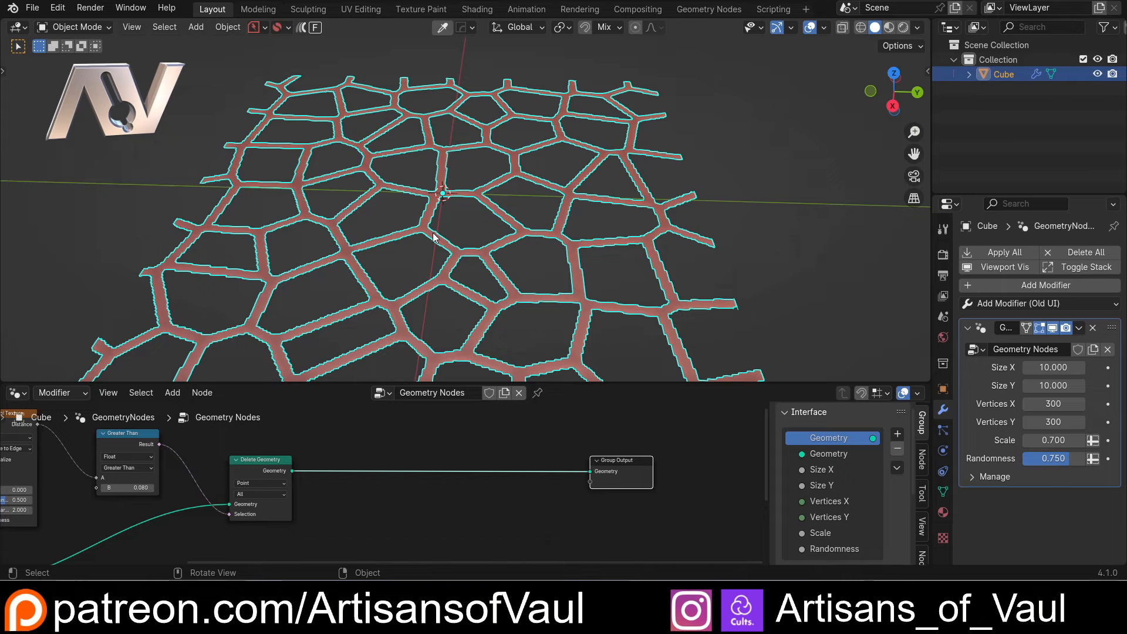
middle_drag(458, 224, 459, 252)
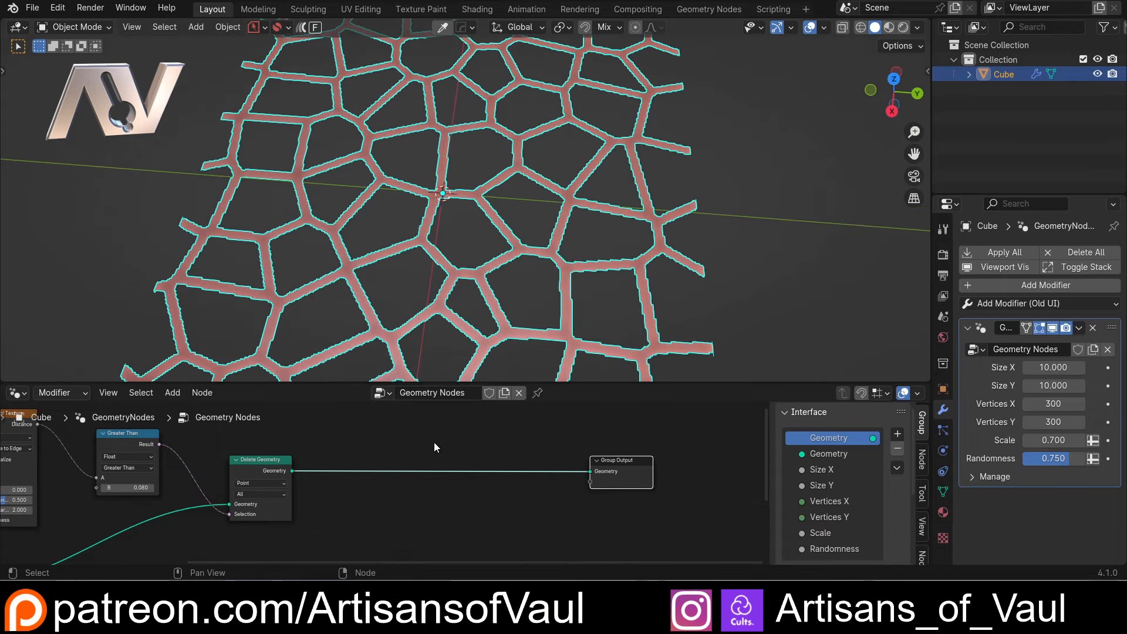
middle_drag(403, 492, 435, 472)
scroll(471, 230, up, 4)
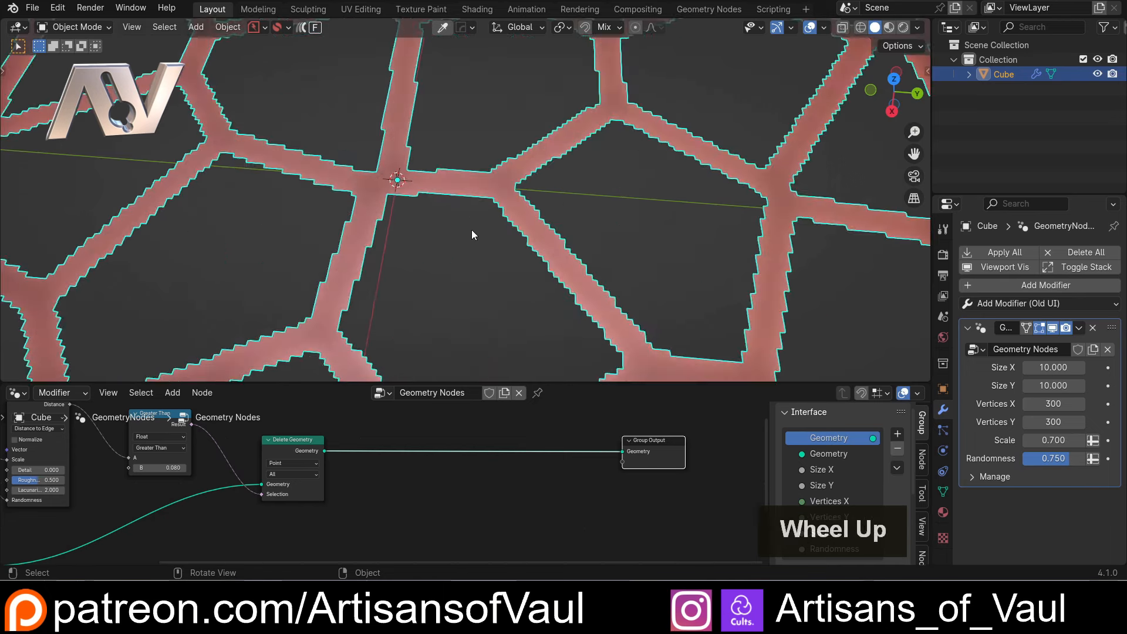
scroll(507, 221, up, 4)
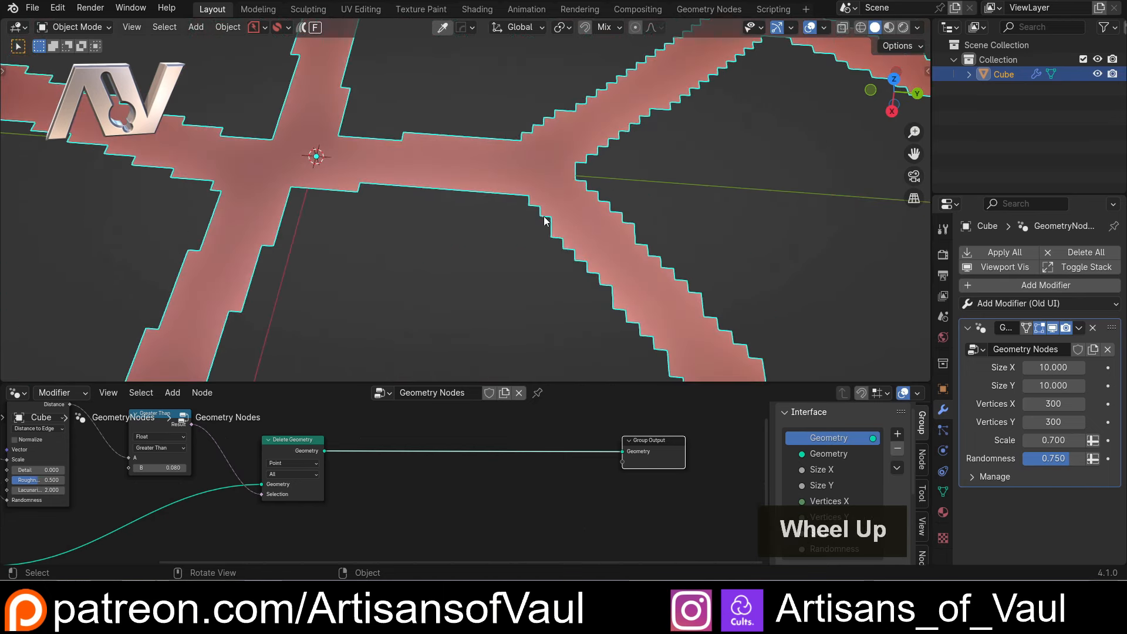
scroll(549, 221, down, 6)
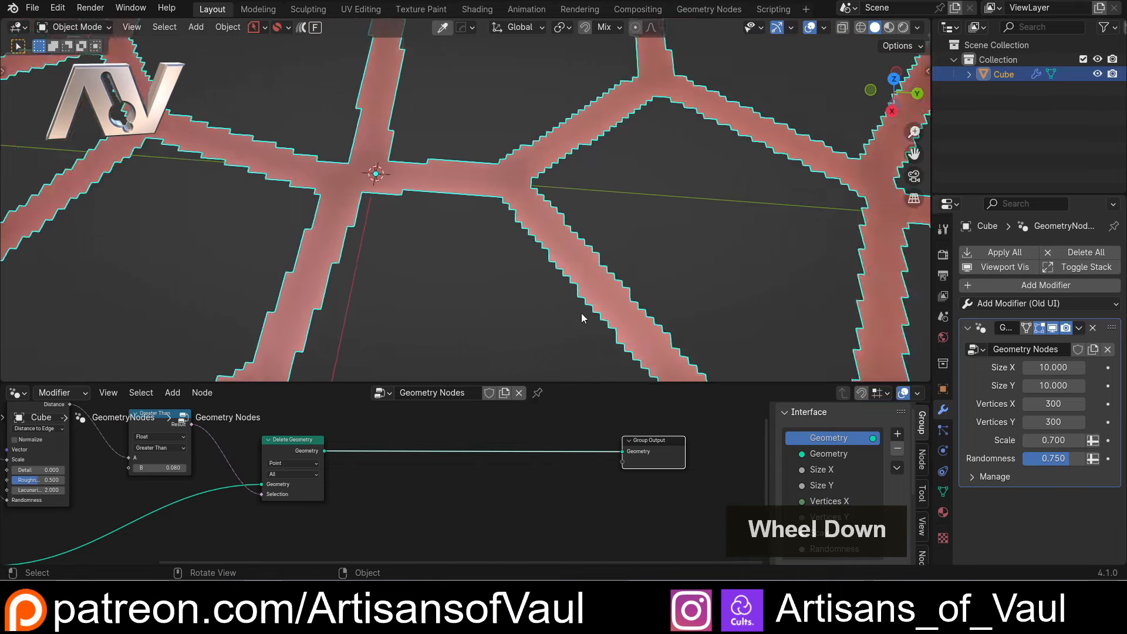
shift+middle_drag(461, 318, 451, 301)
Step: Shift Group Output slightly farther from Delete Geometry and enlarge the node editor area
drag(643, 438, 665, 440)
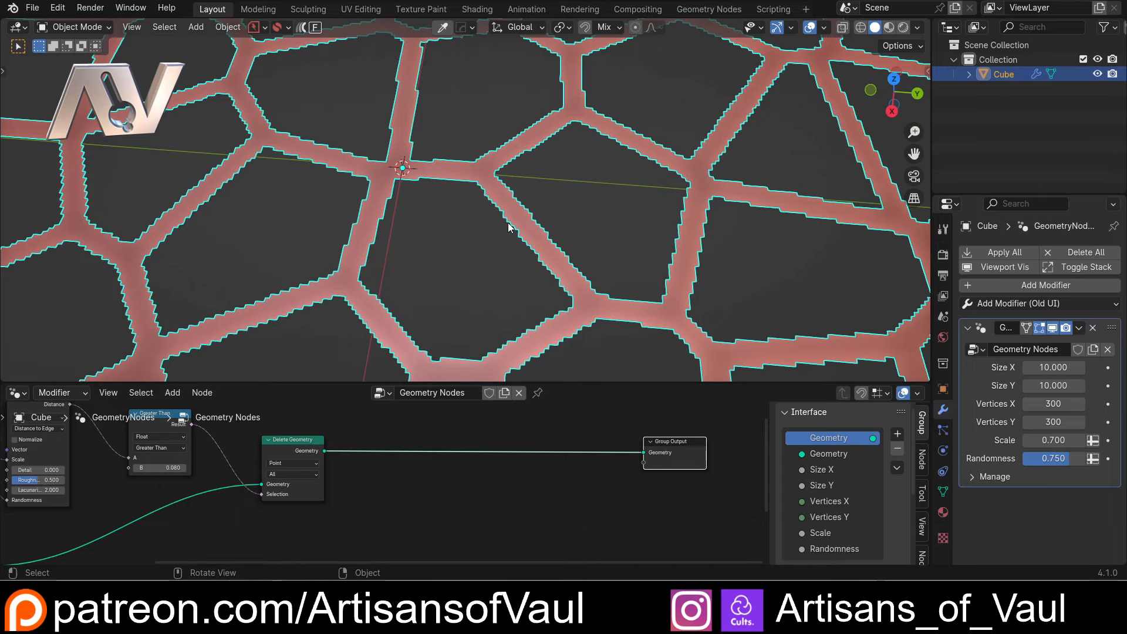
drag(441, 383, 441, 219)
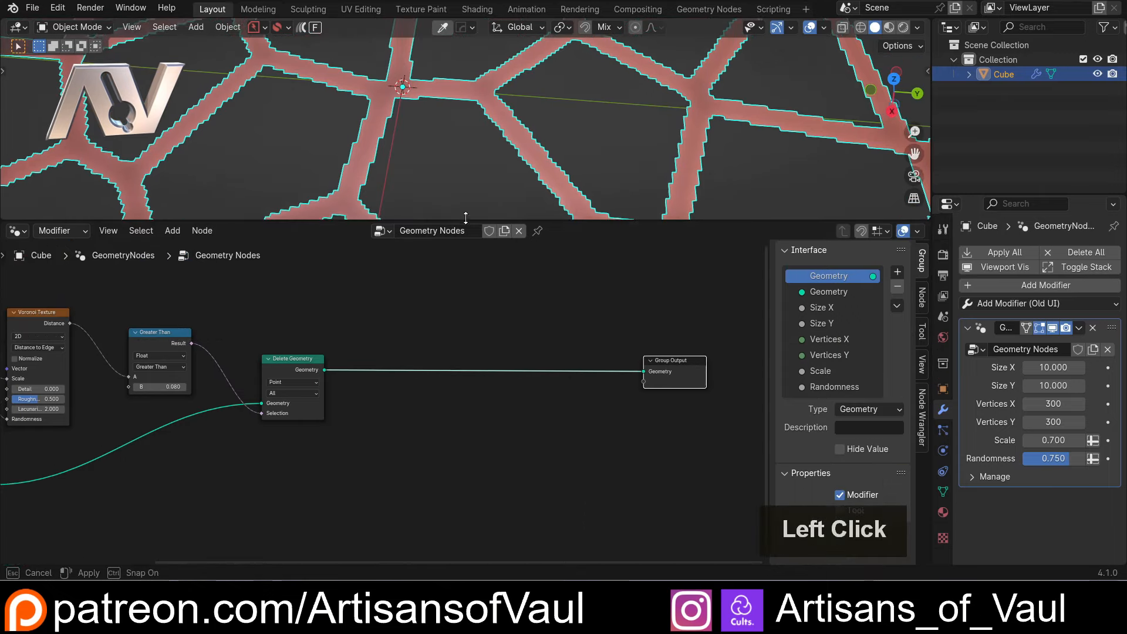
scroll(494, 407, up, 2)
shift+middle_drag(528, 414, 540, 418)
Step: Add a Position node and place it below Delete Geometry
key(shift+a)
mouse_move(566, 416)
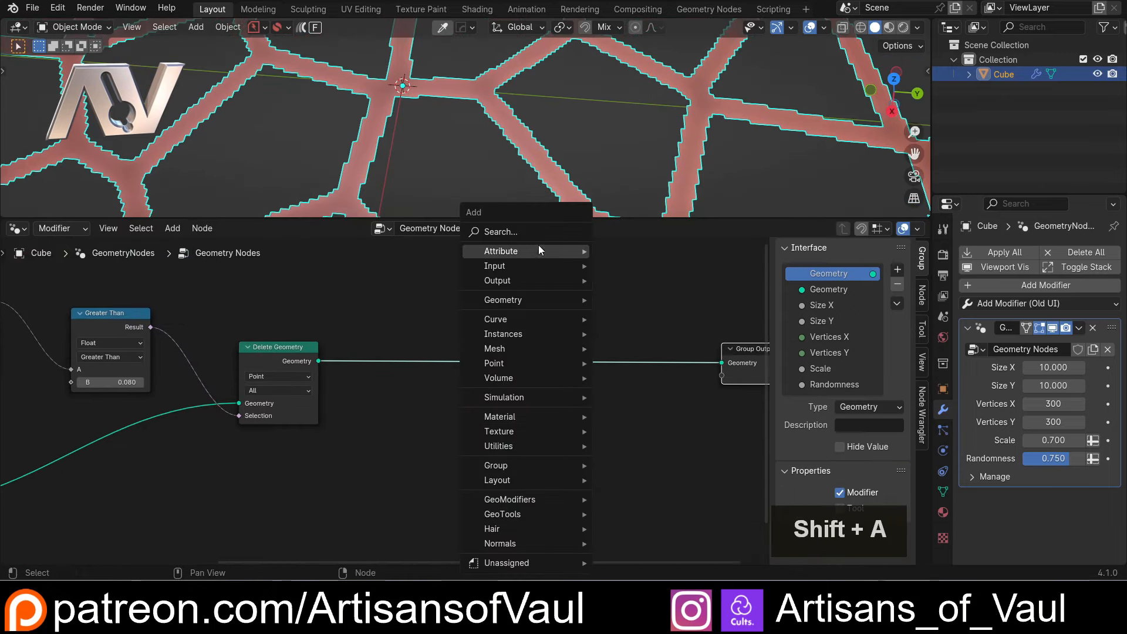
click(538, 236)
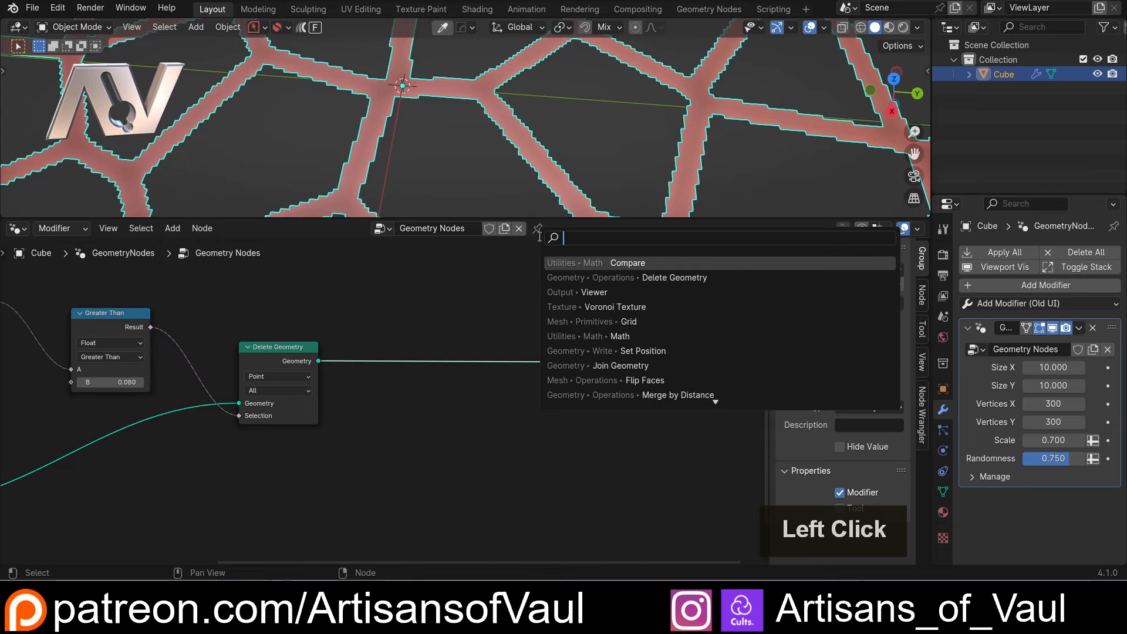
text(pos)
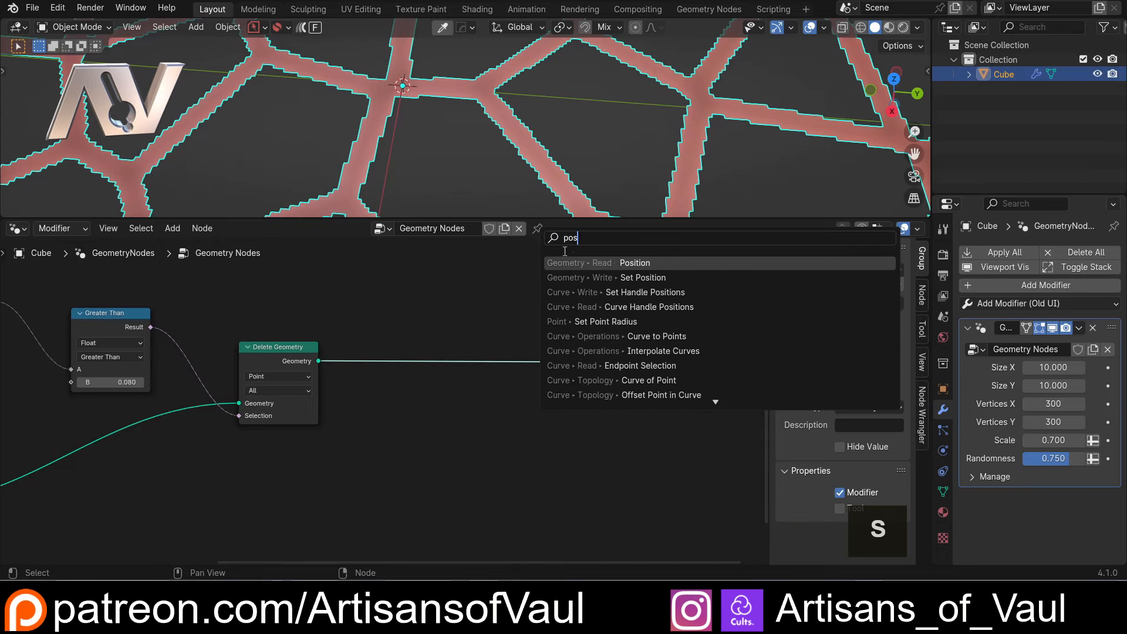
click(566, 263)
click(234, 495)
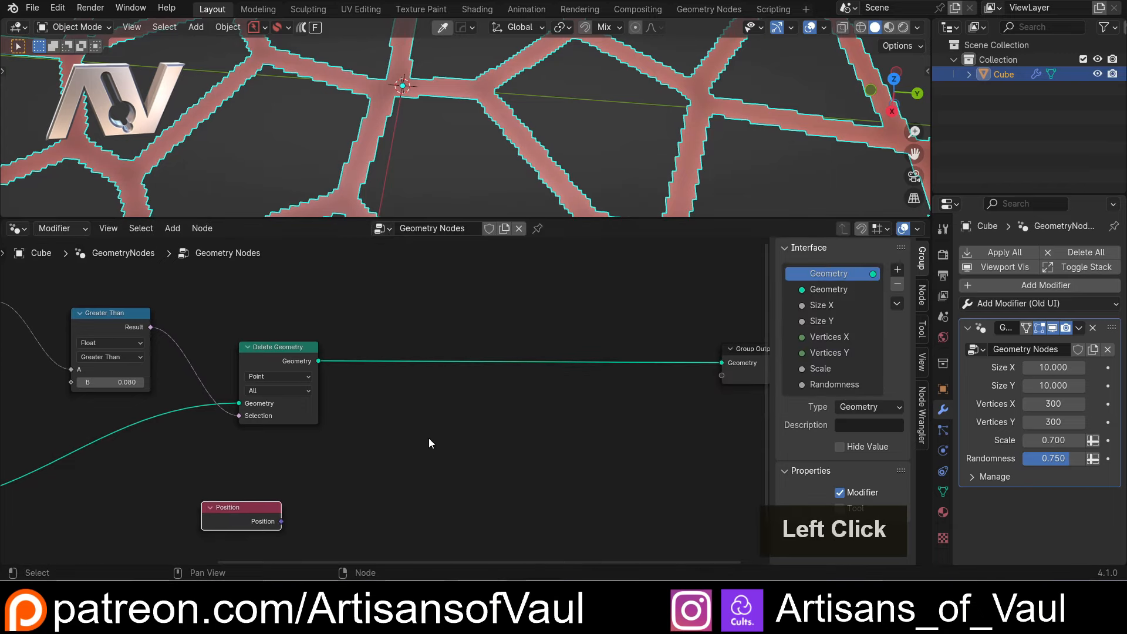
scroll(429, 438, up, 1)
drag(226, 517, 225, 501)
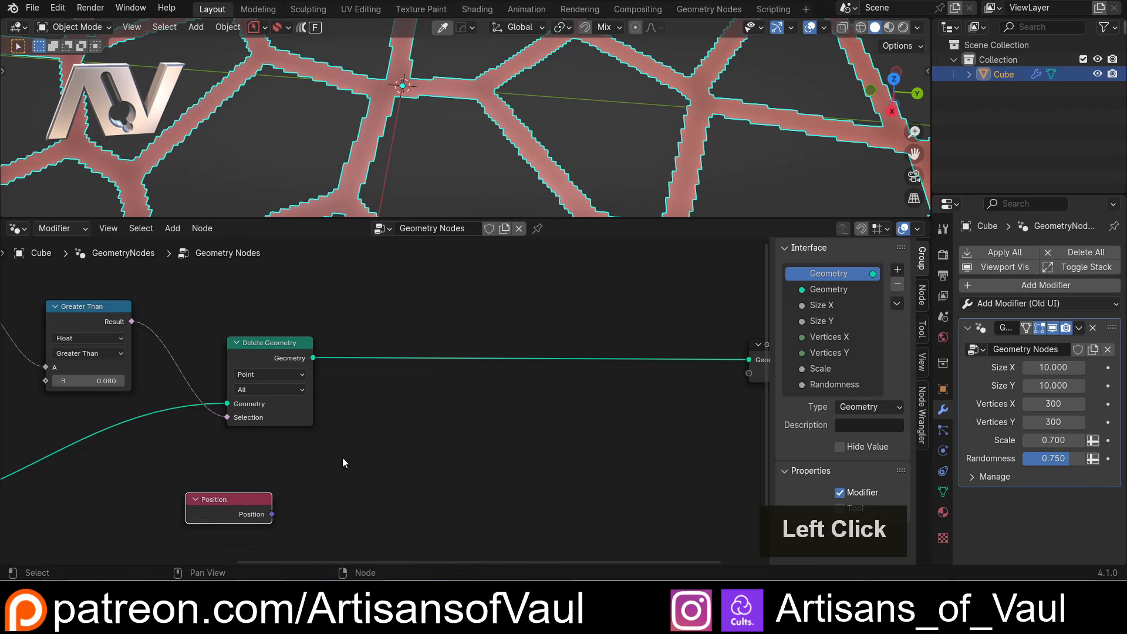
Step: Insert a Set Position node into the link between Delete Geometry and Group Output
key(shift+a)
mouse_move(622, 450)
text(set)
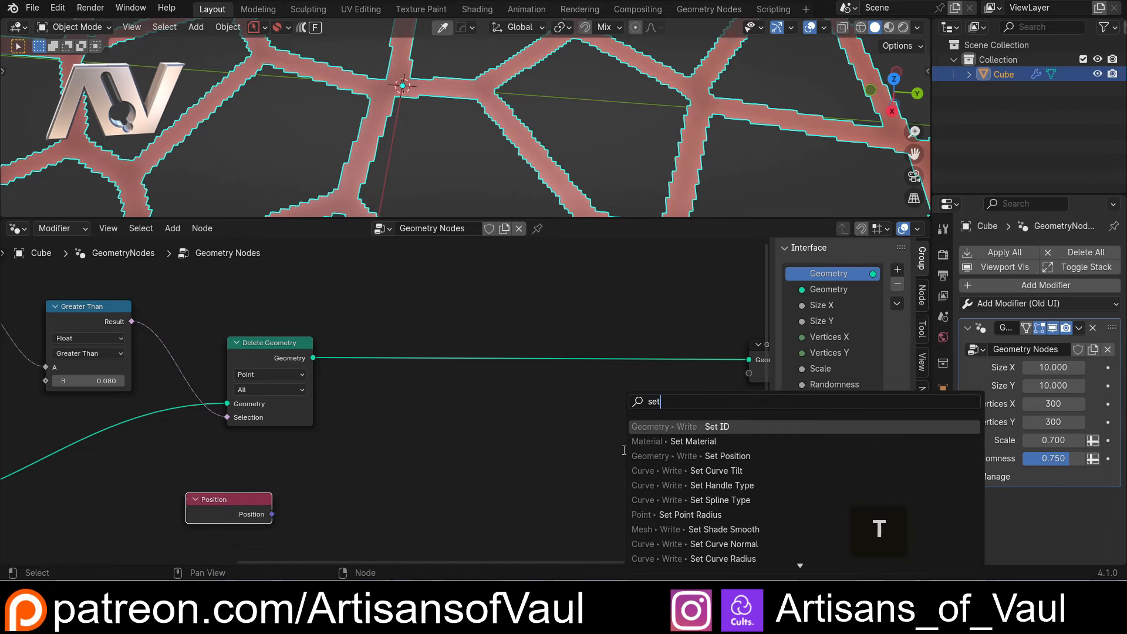
click(725, 456)
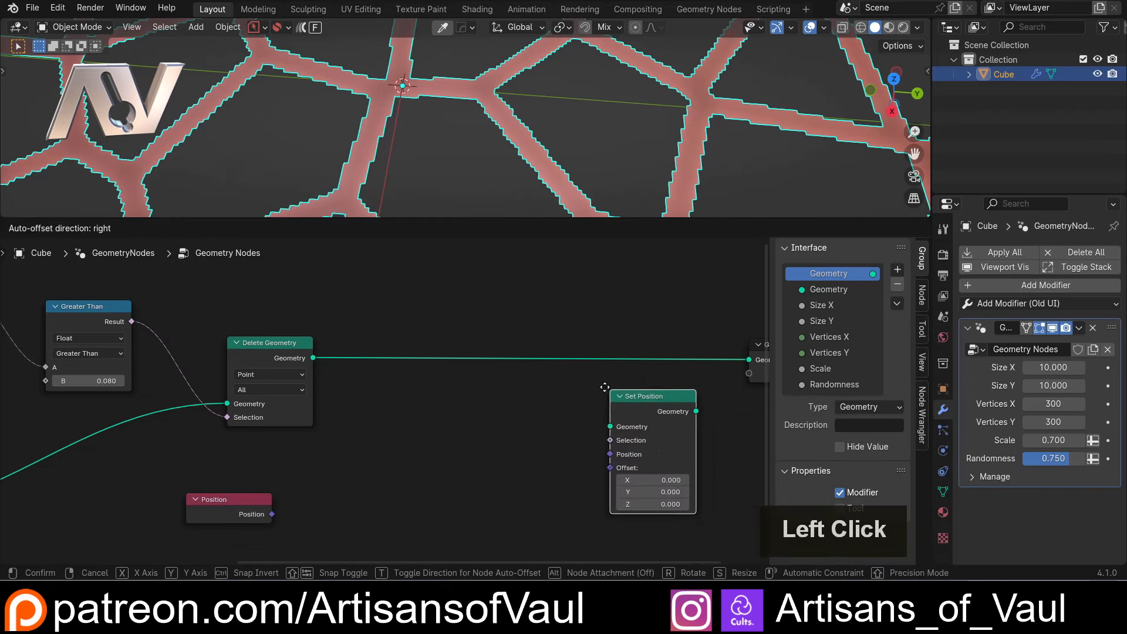
click(620, 405)
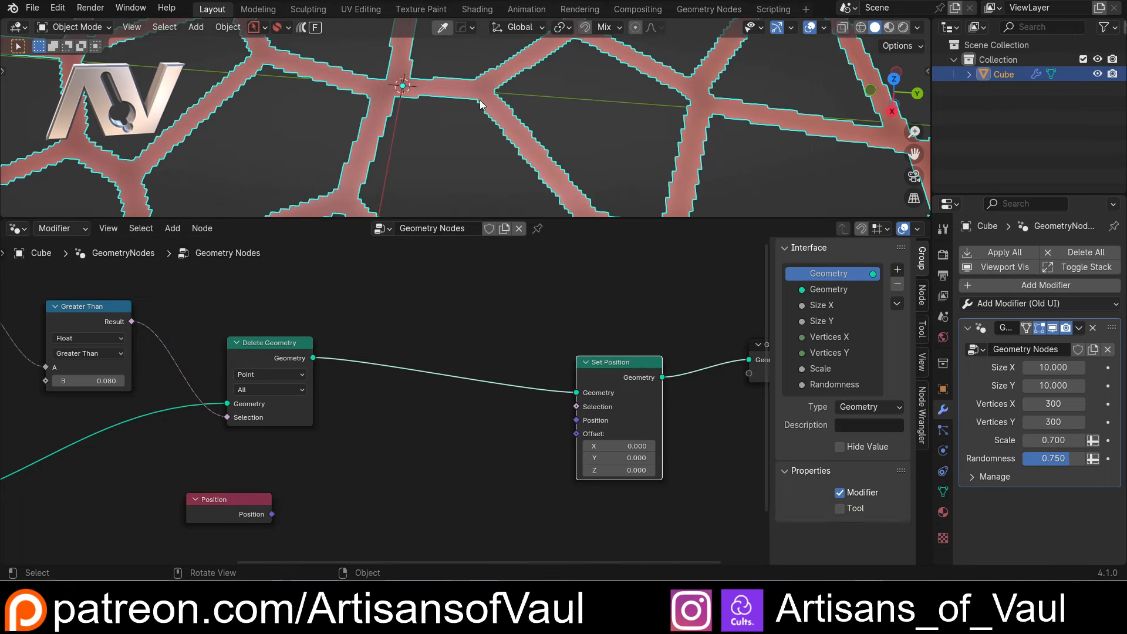
Step: Add a Blur Attribute node and connect Position to its Value input and its Value output to Set Position's Position
click(414, 460)
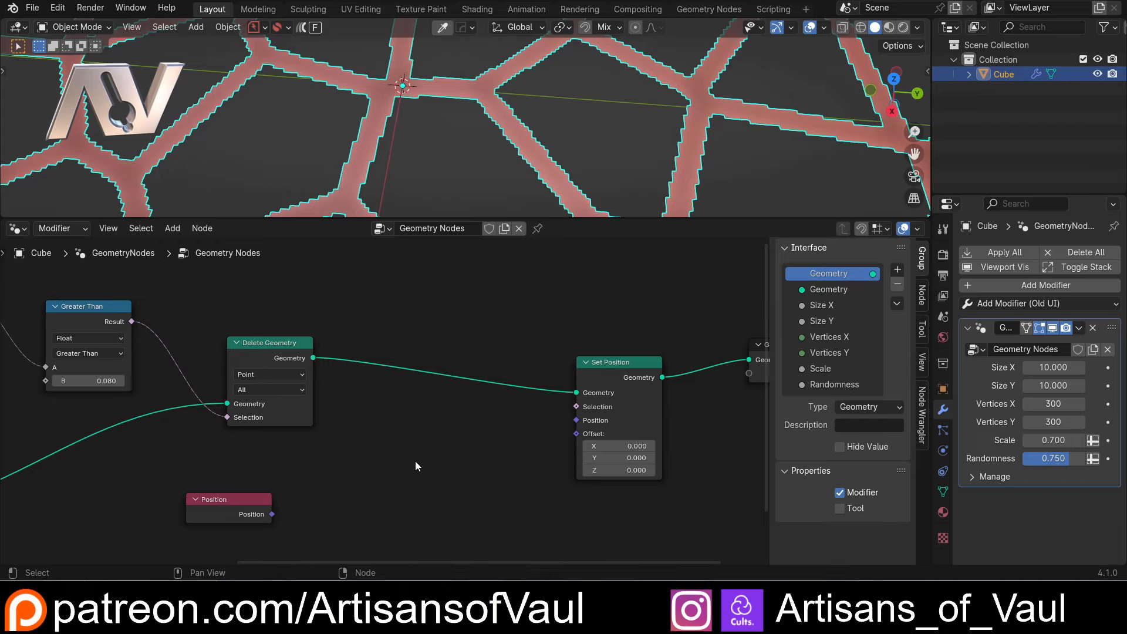
key(shift+a)
key(Escape)
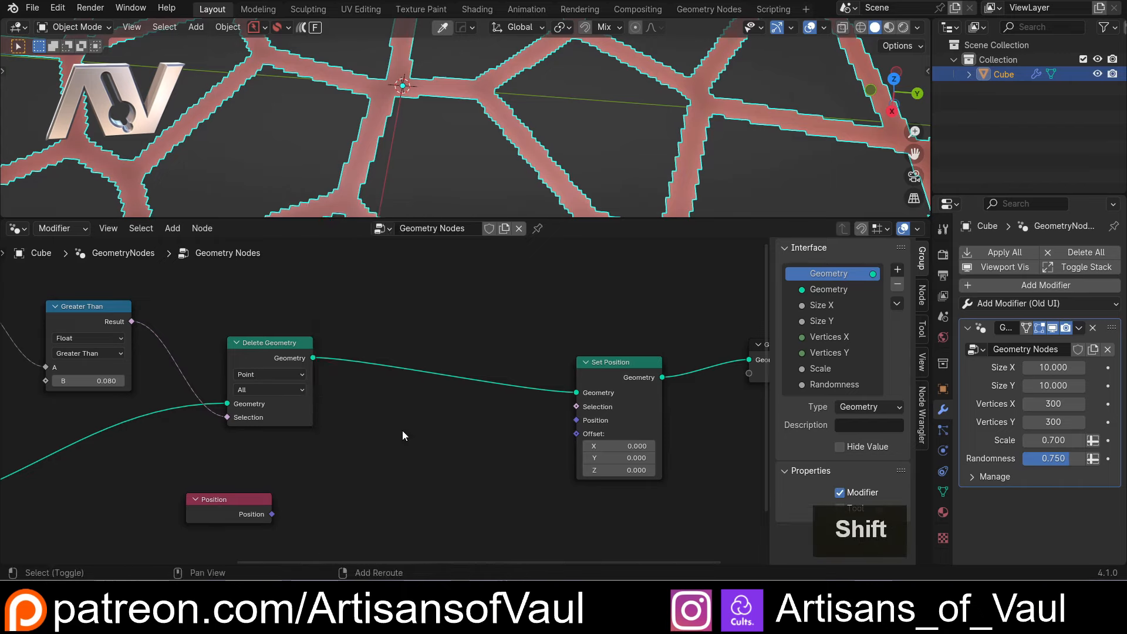
key(shift+a)
text(blur)
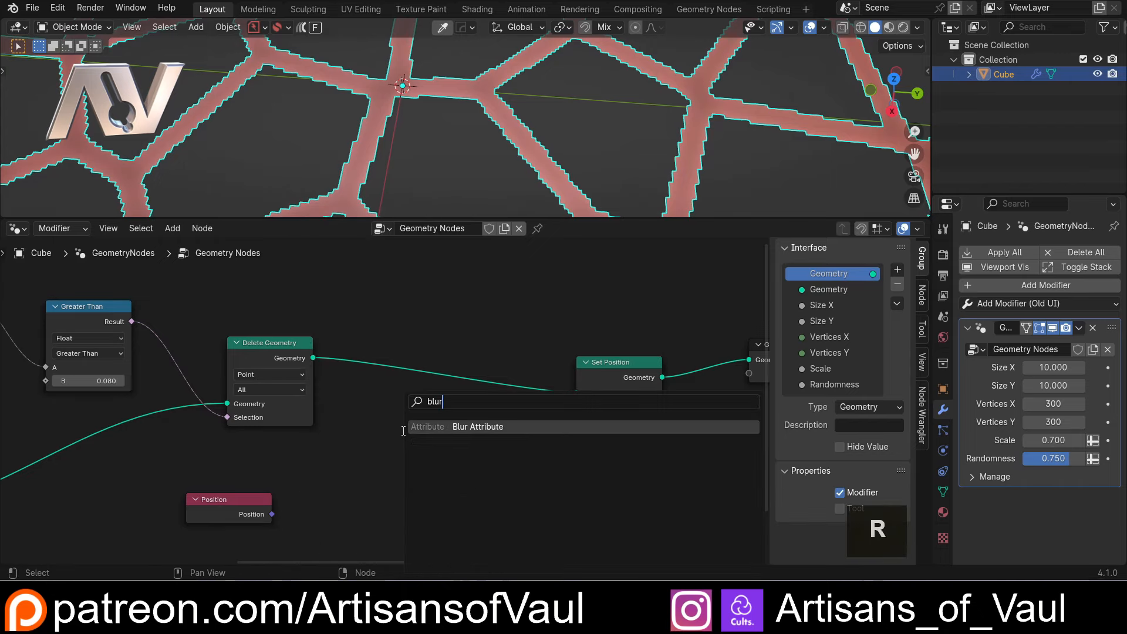
click(410, 426)
click(371, 439)
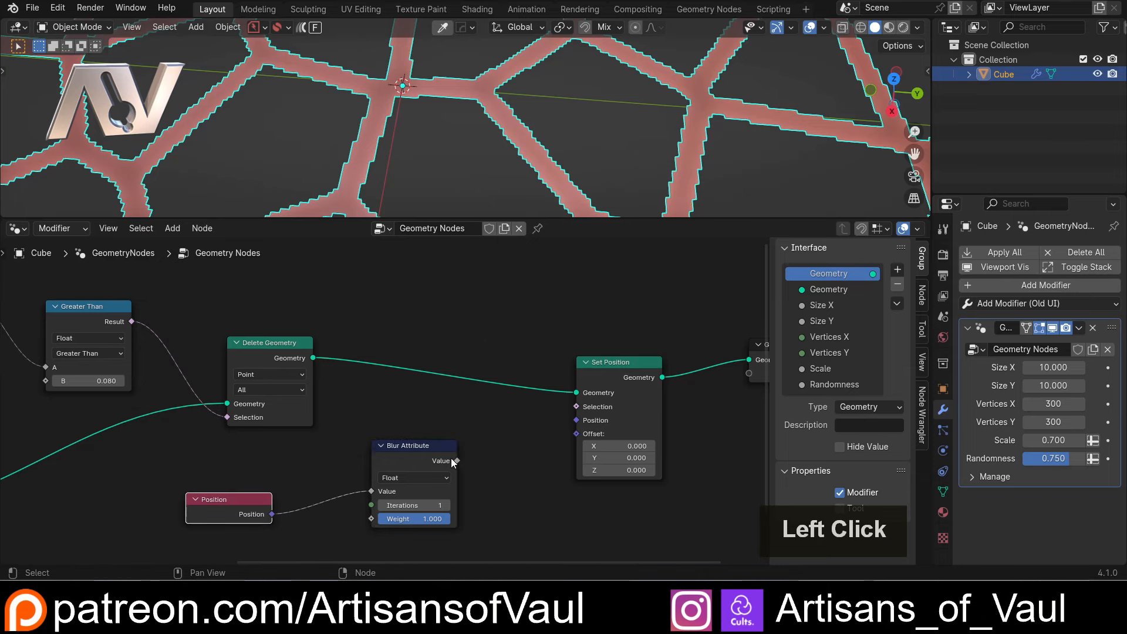
drag(556, 427, 572, 421)
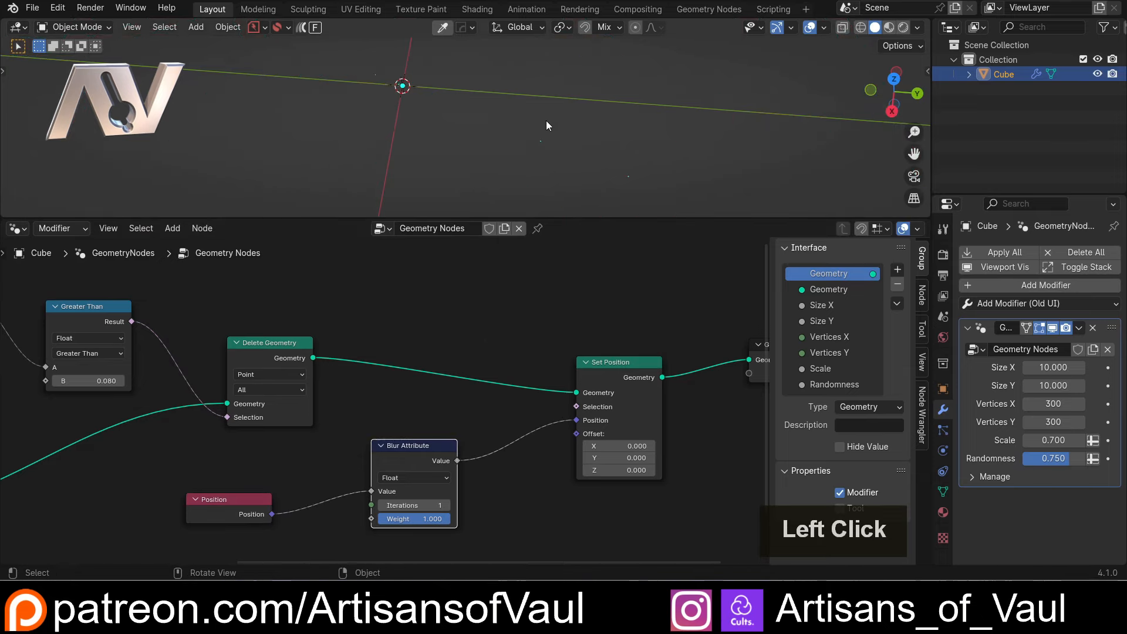
Step: Set the Blur Attribute node's data type to Vector and view the smoothed border mesh up close
scroll(492, 154, down, 2)
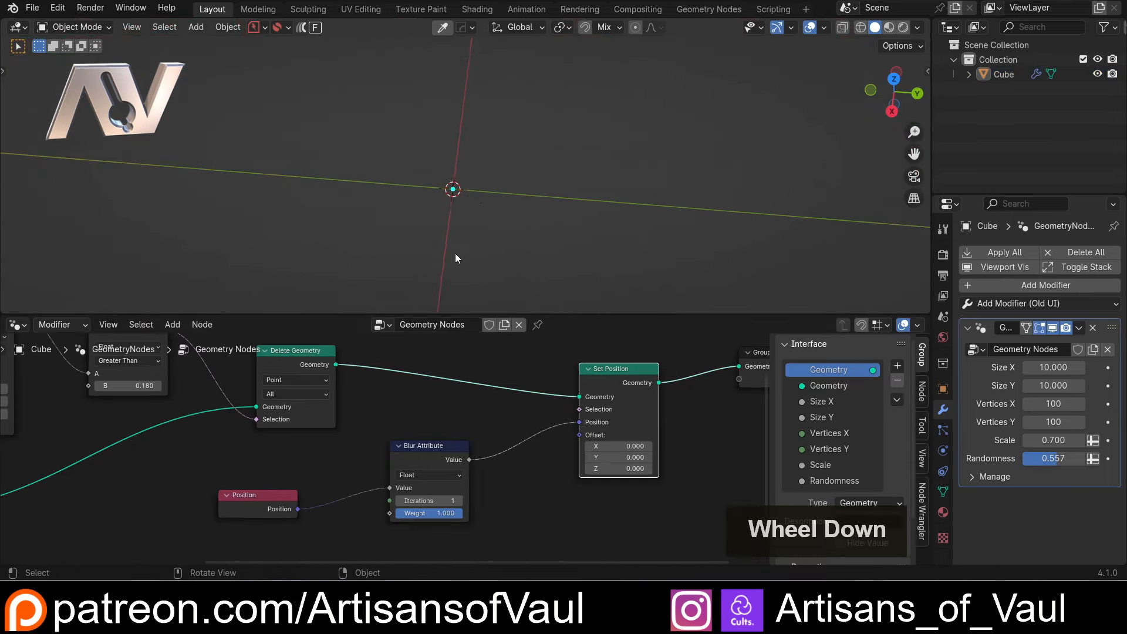
middle_drag(455, 255, 463, 244)
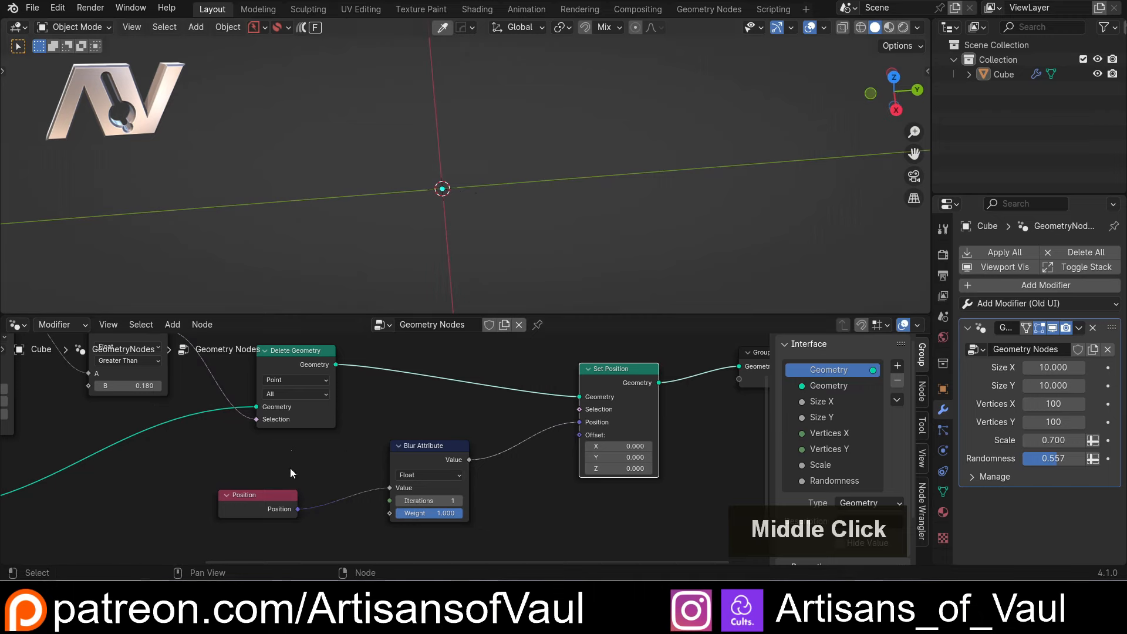
click(424, 478)
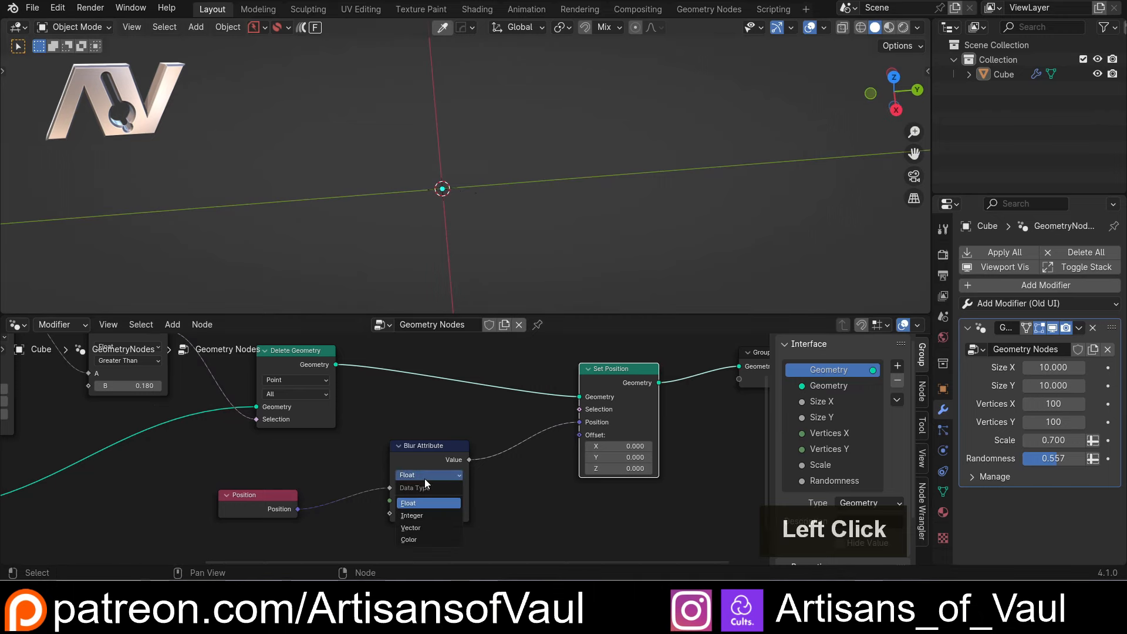
click(418, 528)
scroll(450, 264, up, 6)
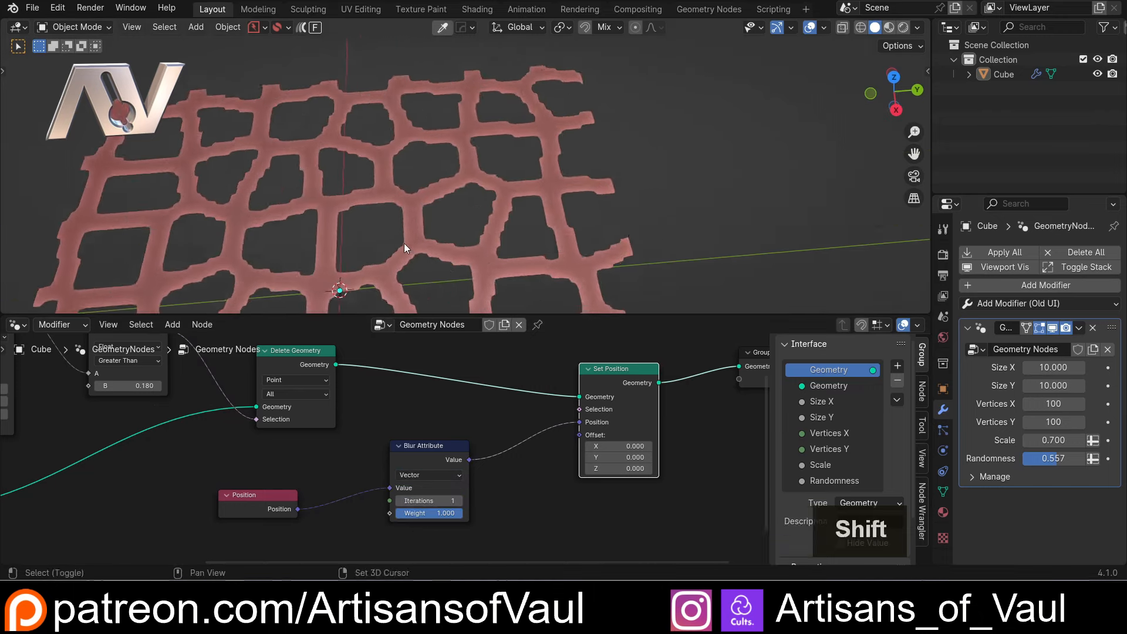
Step: Raise the Blur Attribute node's Iterations to 24 to smooth the jagged border edges
shift+middle_drag(404, 243, 471, 189)
scroll(458, 217, up, 4)
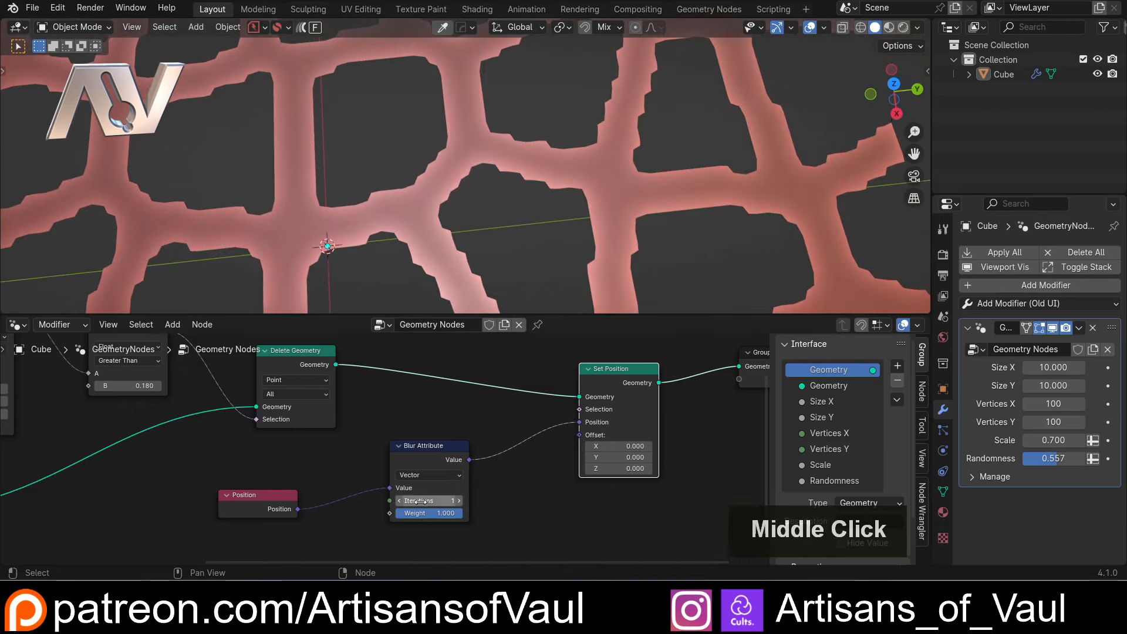
mouse_move(423, 501)
mouse_down()
mouse_move(493, 501)
mouse_move(425, 501)
mouse_move(440, 501)
mouse_up()
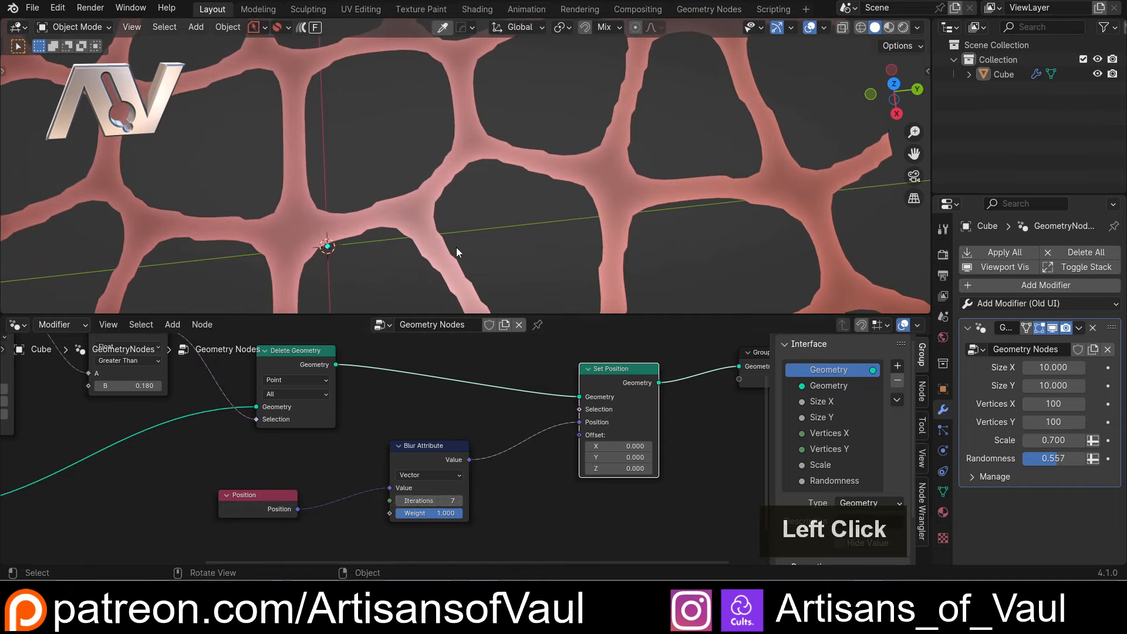
drag(421, 496, 432, 496)
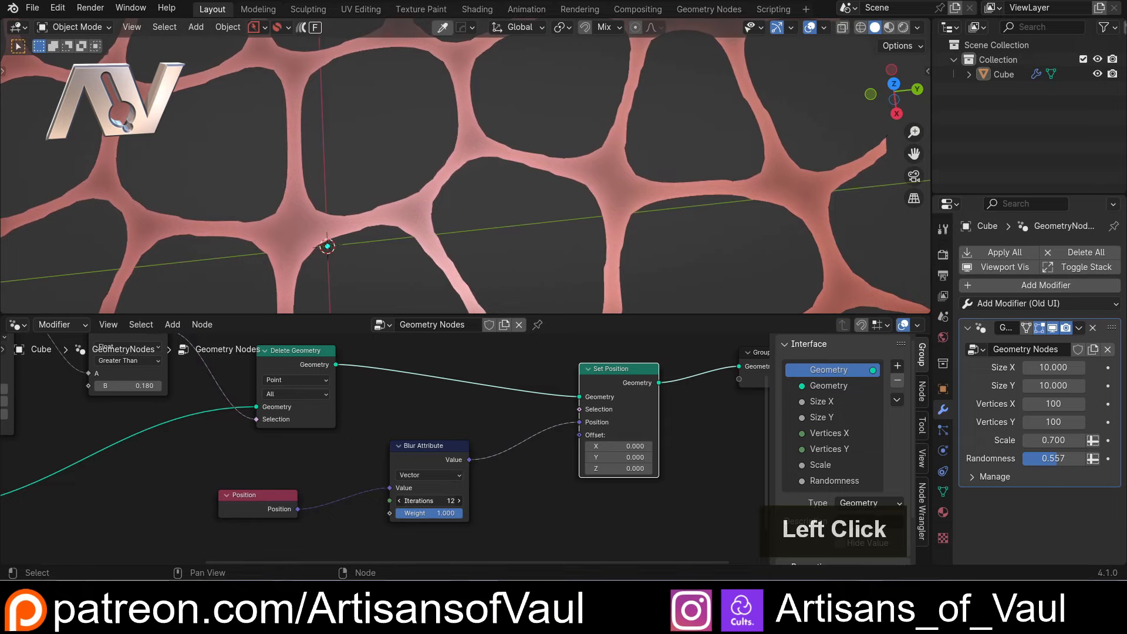
scroll(442, 199, down, 2)
middle_drag(442, 199, 467, 207)
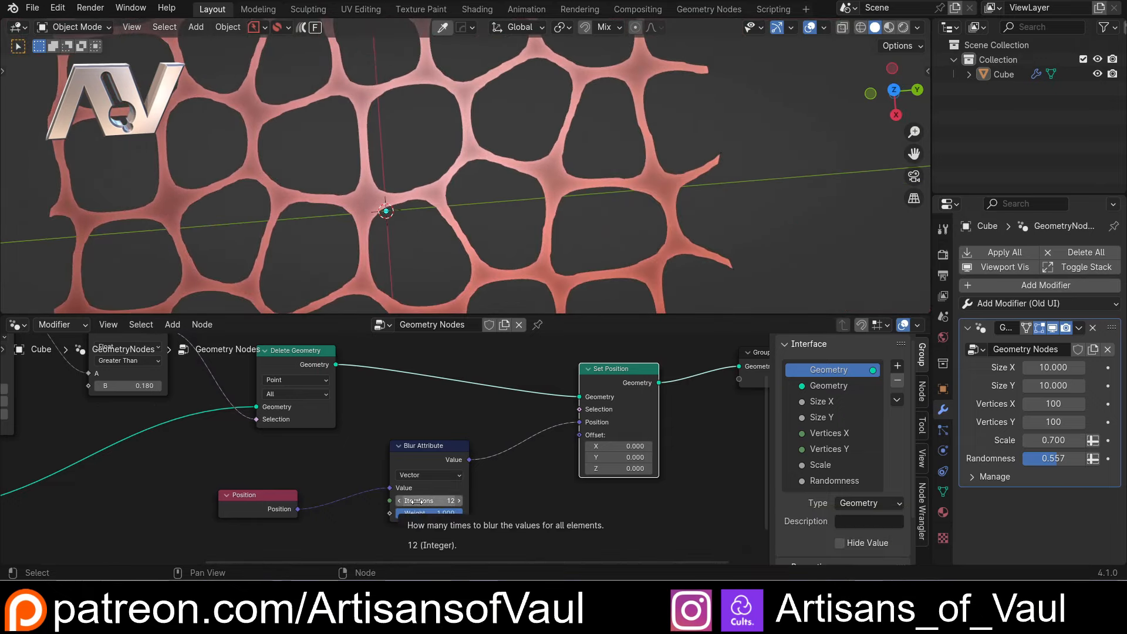
drag(416, 501, 445, 501)
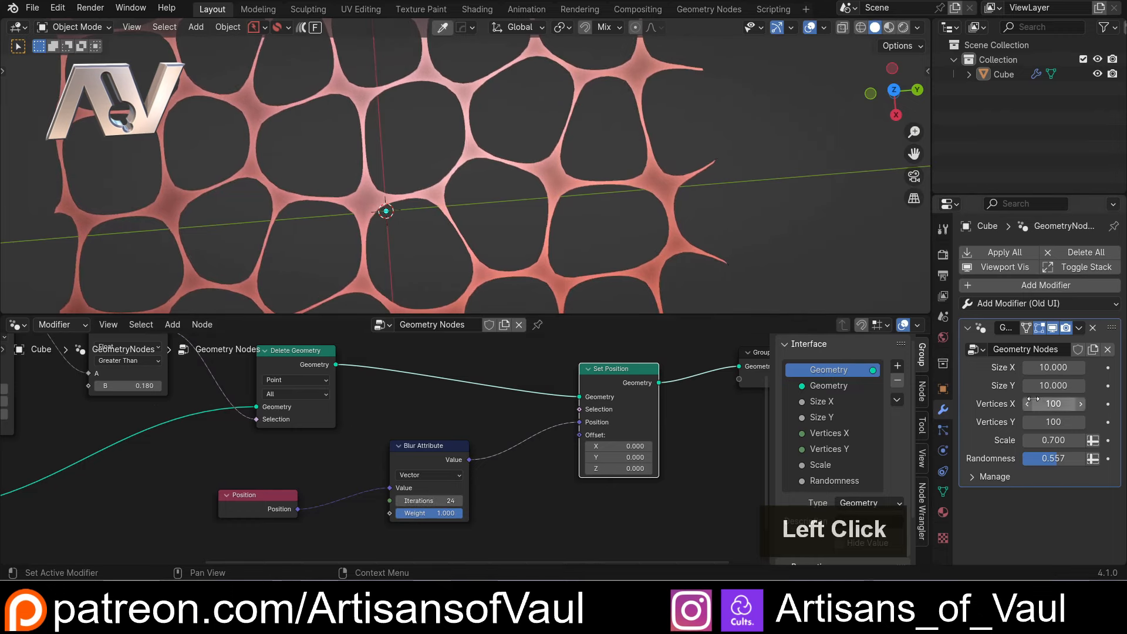
Step: Set the Greater Than node's B value to 0.240 to widen the cell borders
shift+middle_drag(169, 424, 262, 478)
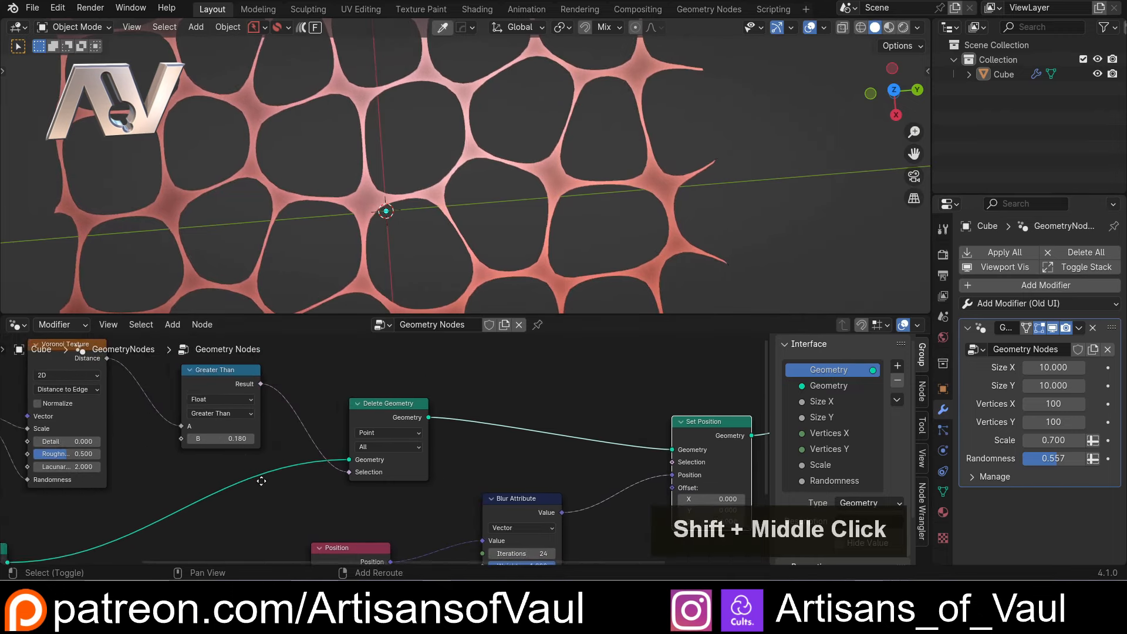
drag(215, 445, 259, 438)
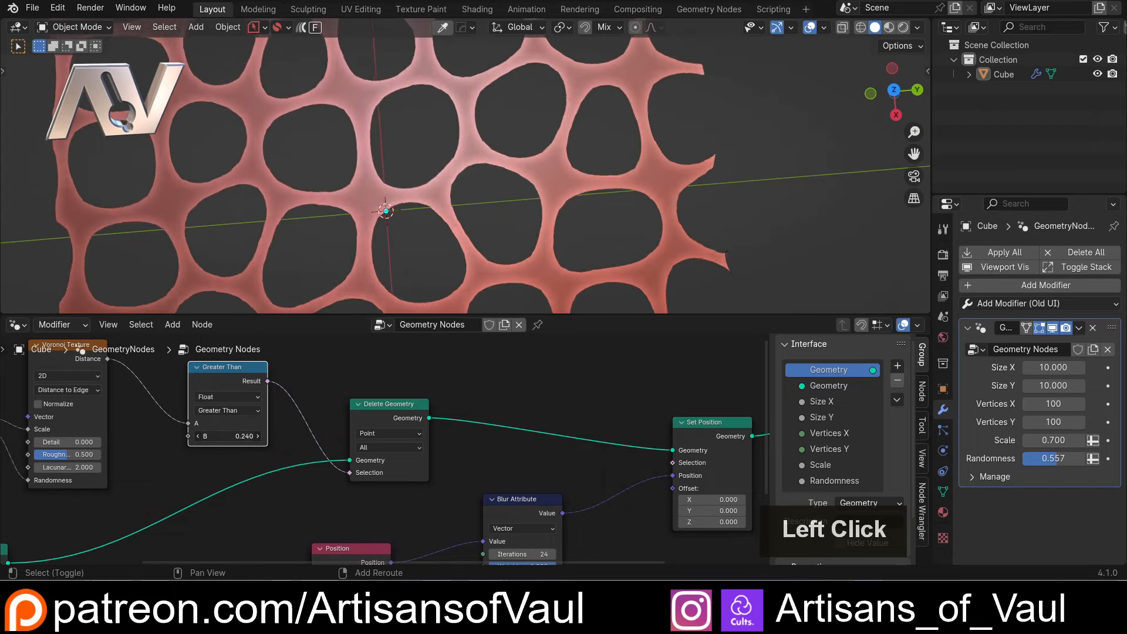
Step: Expose the Greater Than node's B value as a new Group Input socket and rename it Scale Gap
shift+middle_drag(241, 489, 321, 478)
drag(202, 414, 234, 361)
shift+middle_drag(297, 533, 350, 467)
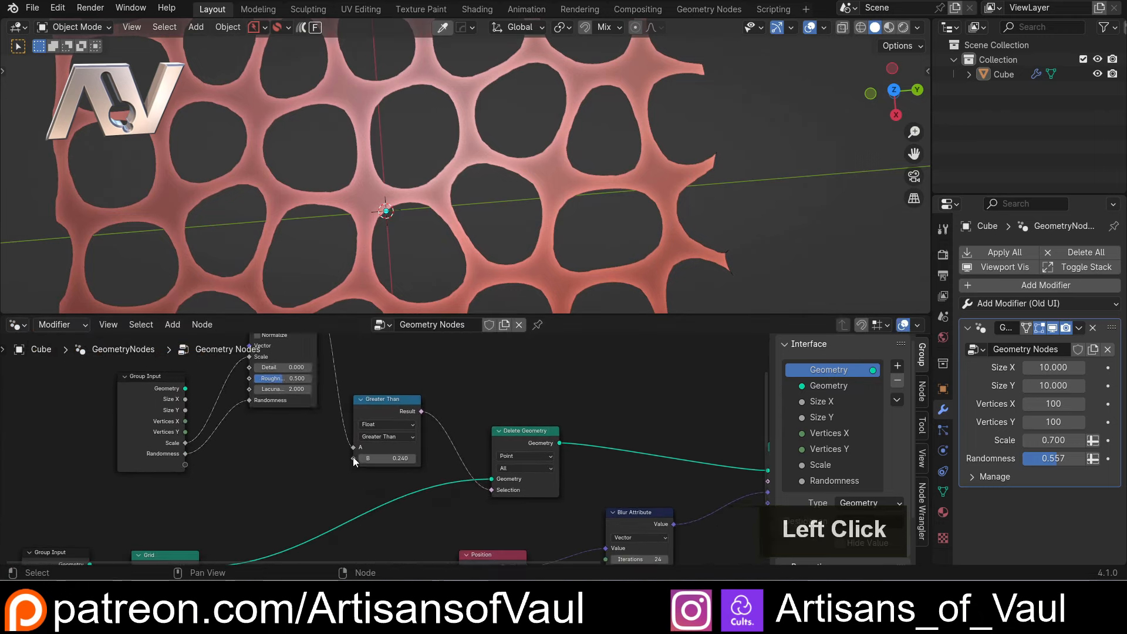
drag(352, 458, 185, 464)
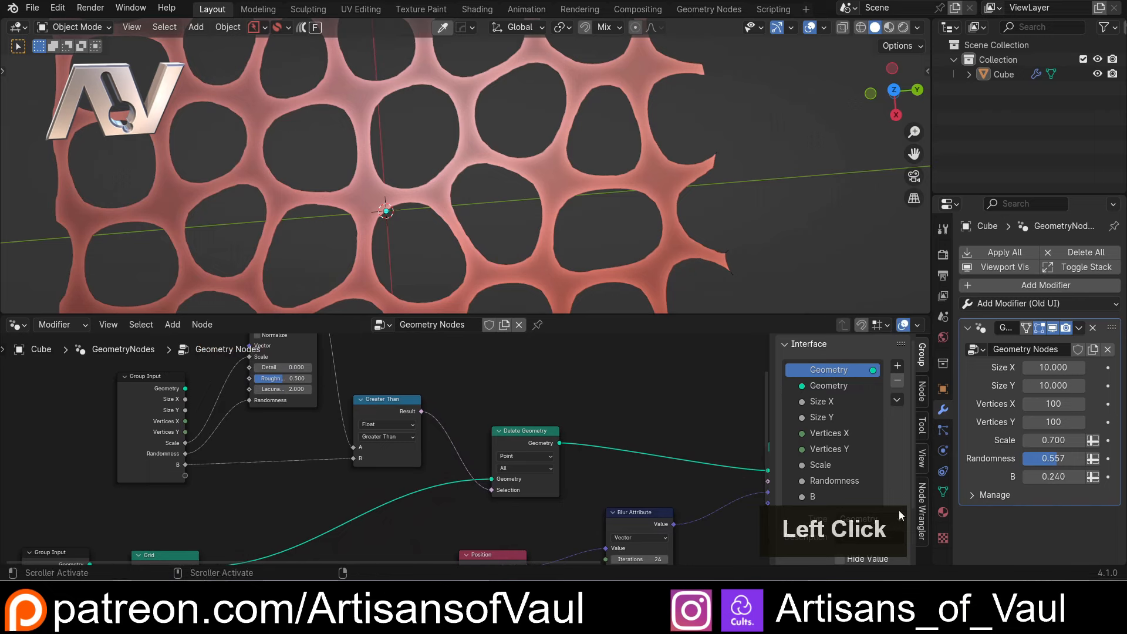
double_click(815, 497)
text(Scale Gap)
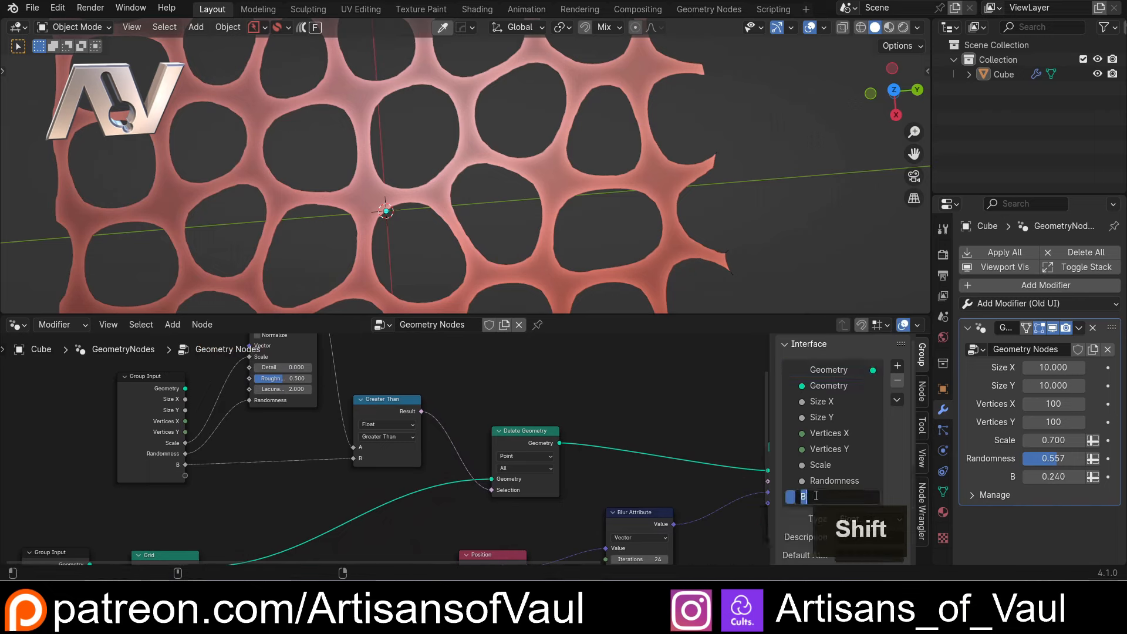
key(Return)
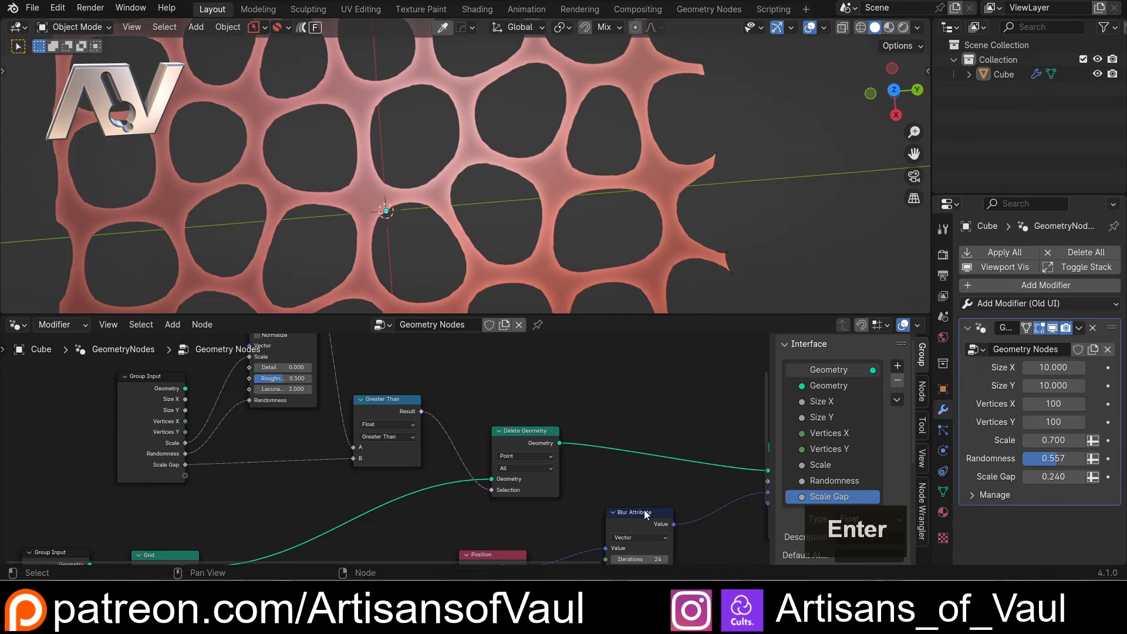
Step: Reposition the Blur Attribute and Position nodes to make room beside them in the node tree
shift+middle_drag(646, 515, 489, 400)
drag(528, 396, 530, 419)
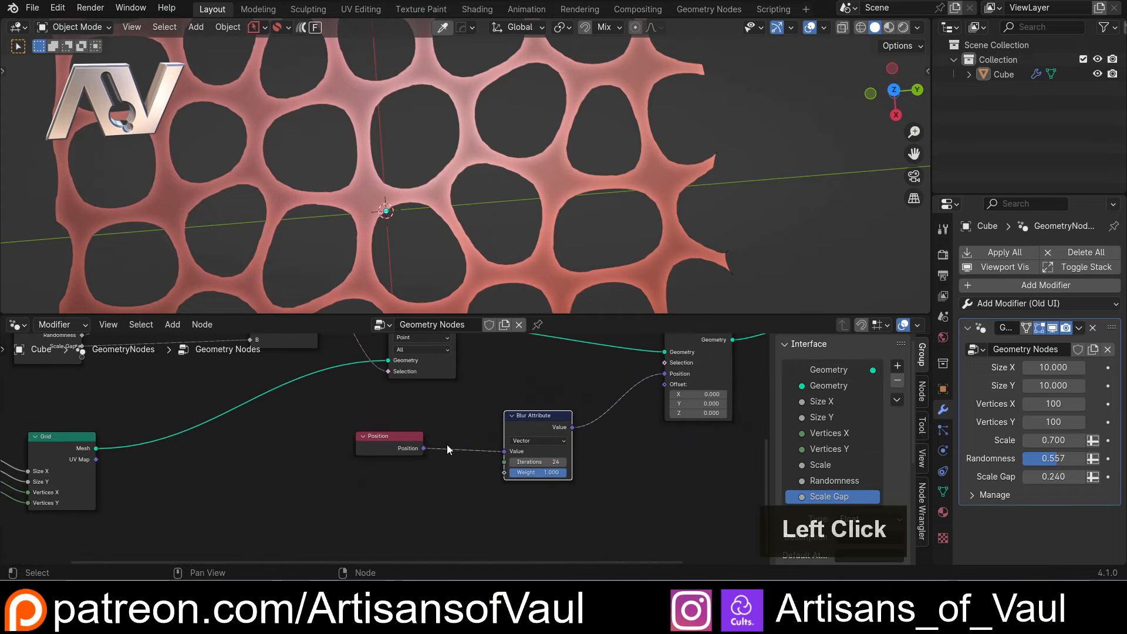
drag(409, 439, 449, 422)
scroll(427, 468, up, 1)
scroll(428, 468, up, 1)
shift+middle_drag(428, 468, 405, 472)
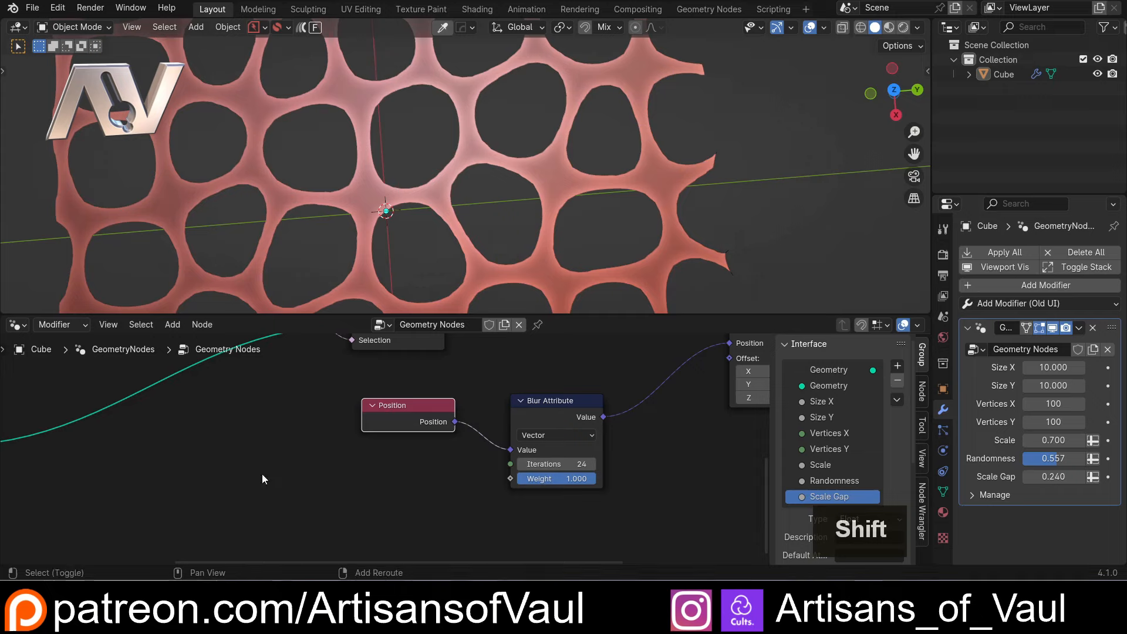
Step: Add another Group Input node and place it beside the Position node
key(shift+a)
text(in)
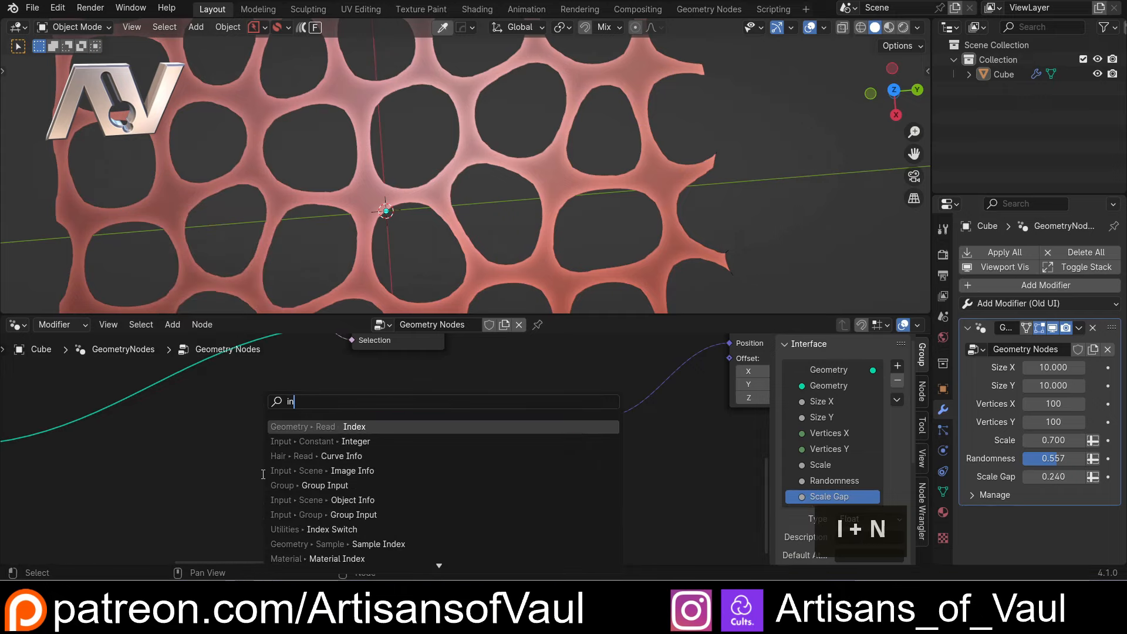
text(pu)
click(305, 441)
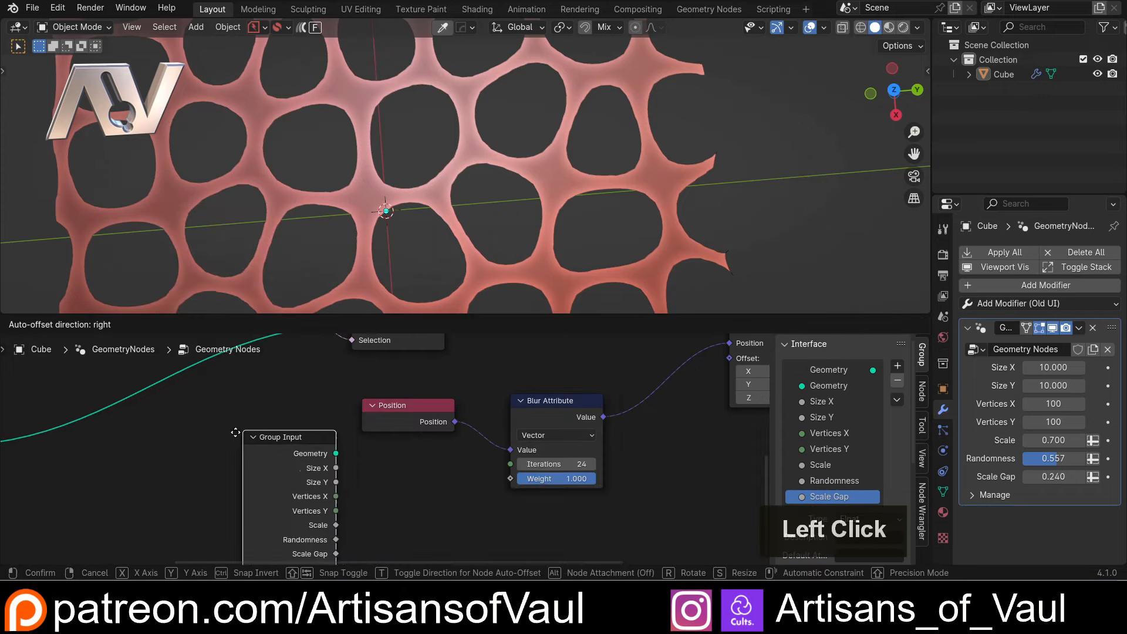
click(249, 400)
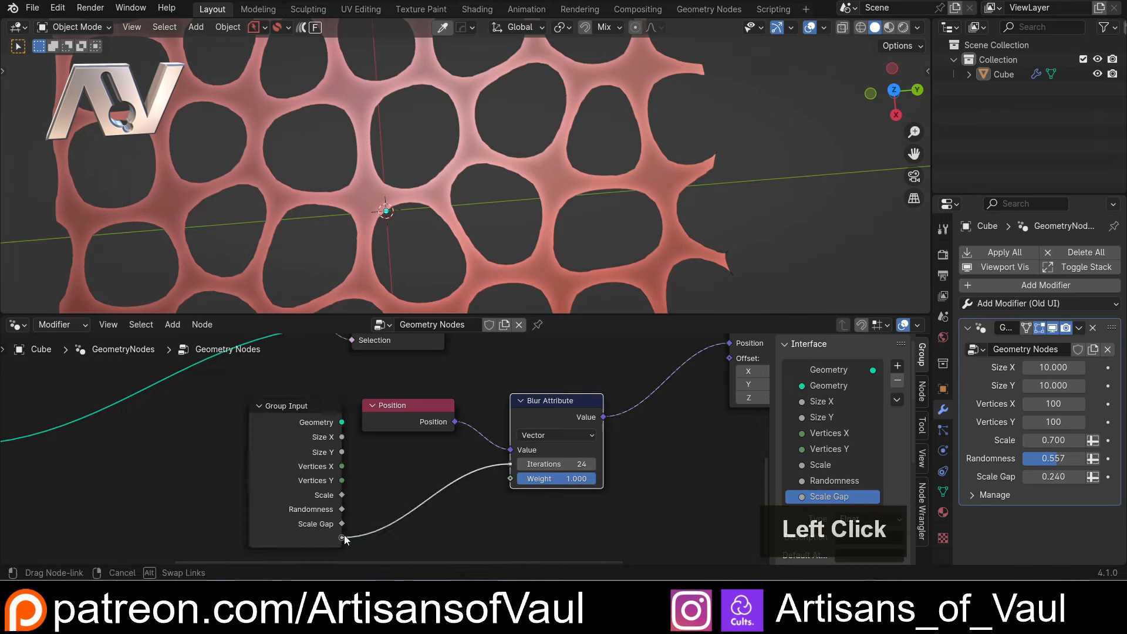
Step: Expose Blur Attribute's Iterations through the new Group Input node and rename the socket Smooth
drag(344, 538, 344, 539)
scroll(828, 470, down, 4)
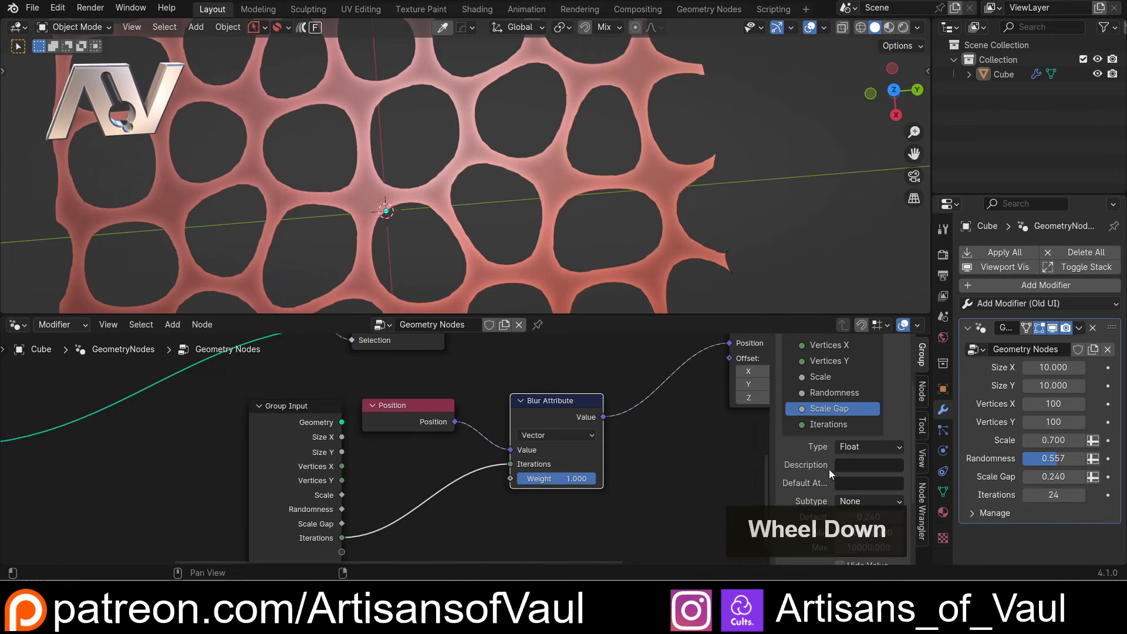
double_click(821, 424)
text(Smo)
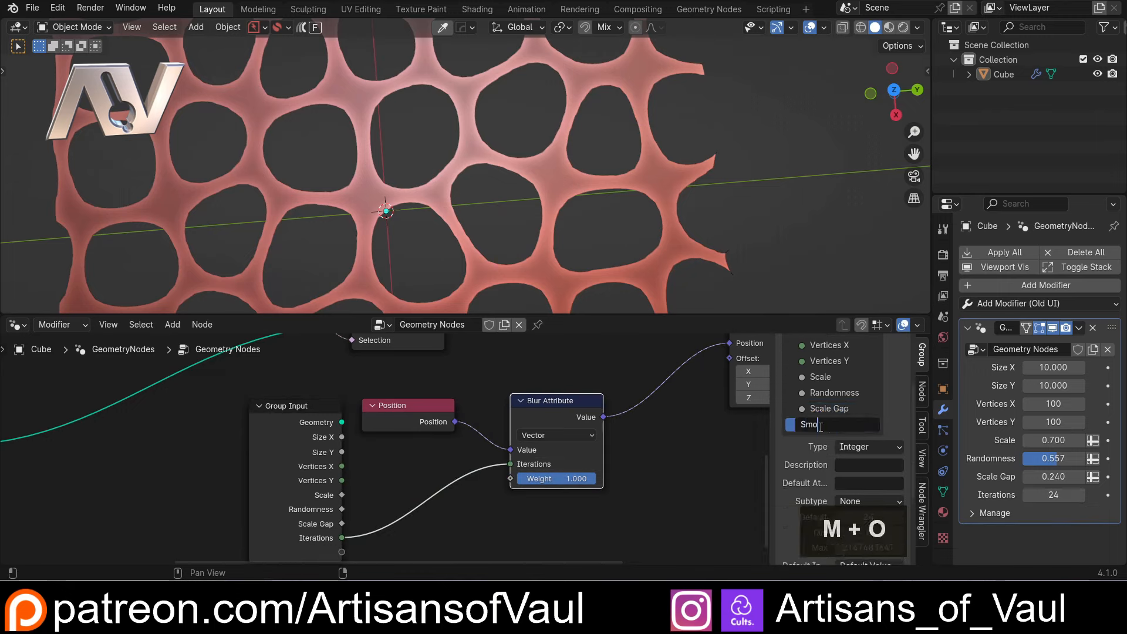
text(oth)
key(Return)
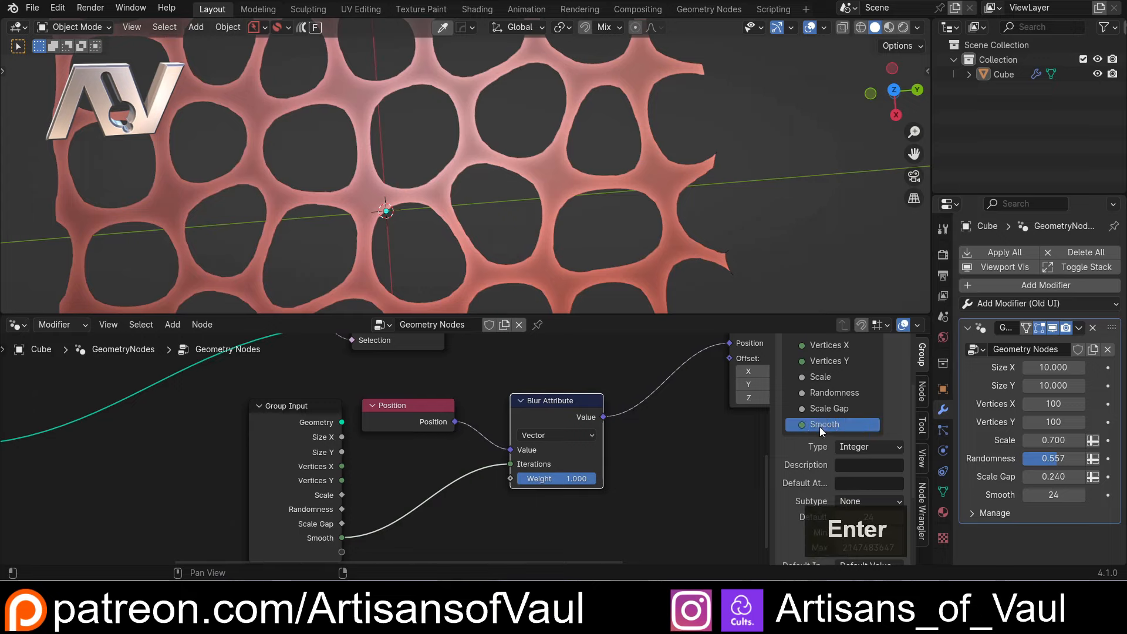
Step: Adjust the modifier inputs to Scale 0.630, Randomness 1.000, Scale Gap 0.210 and Smooth 27
scroll(446, 178, down, 2)
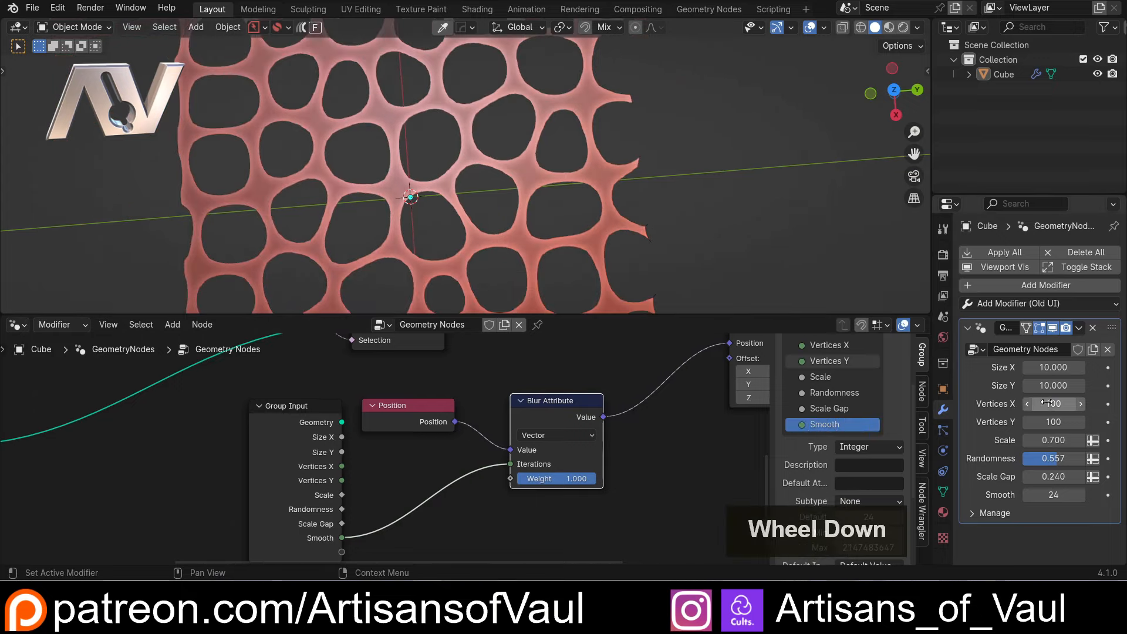
drag(1051, 441, 1056, 495)
scroll(582, 142, down, 3)
middle_drag(585, 171, 487, 175)
scroll(487, 175, up, 5)
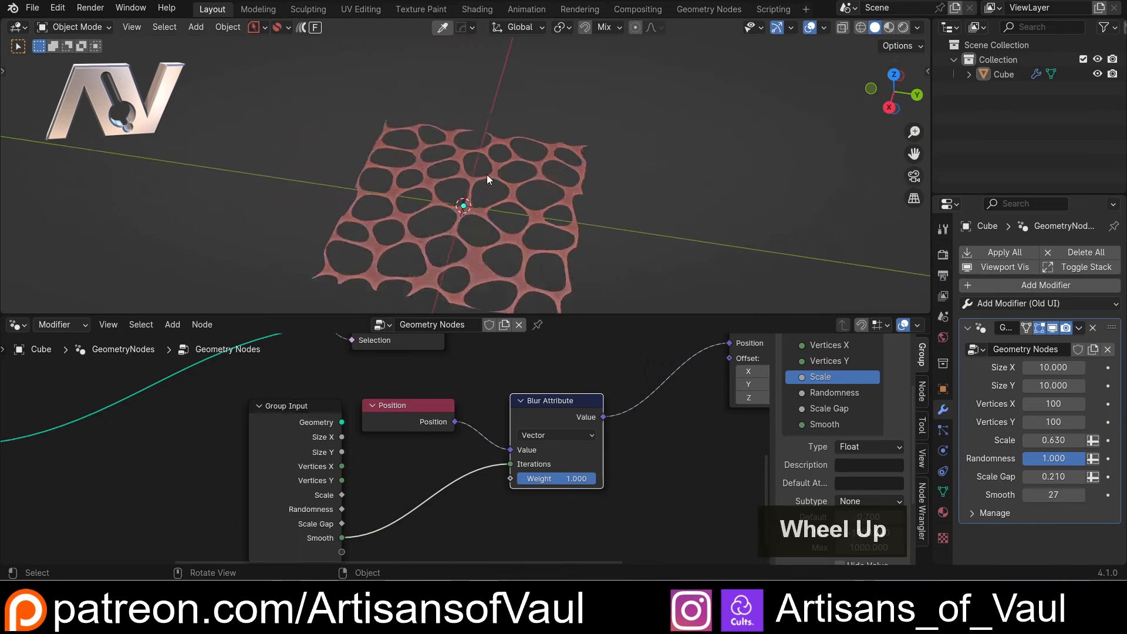
middle_drag(457, 231, 488, 132)
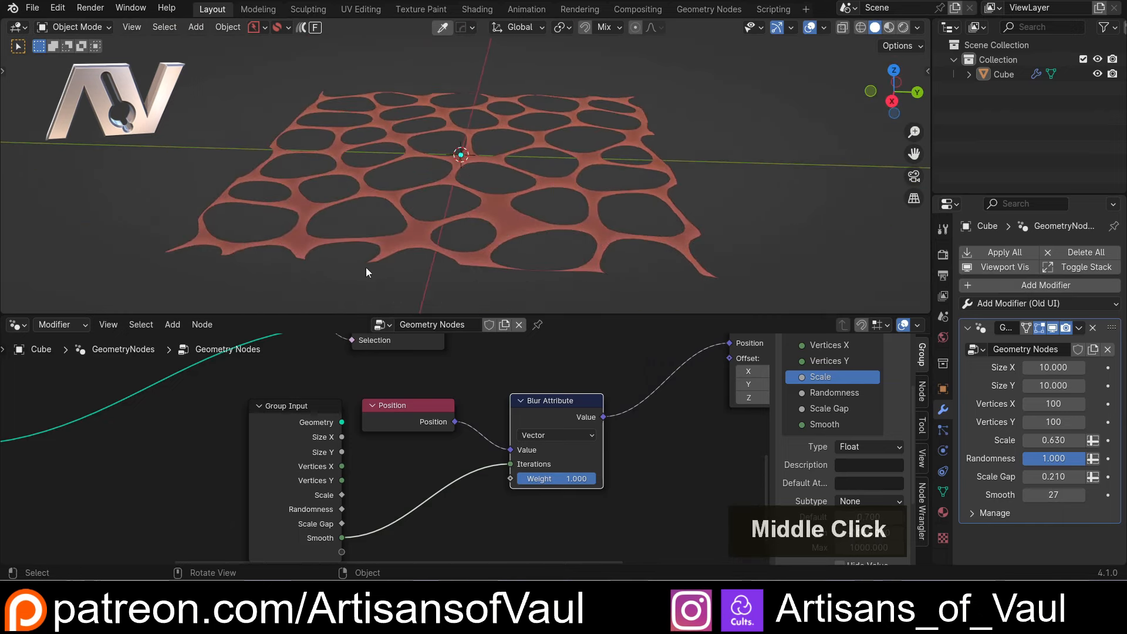
Step: Move the Group Output node farther away from Set Position to make room for another node
shift+middle_drag(644, 379, 541, 435)
right_click(646, 385)
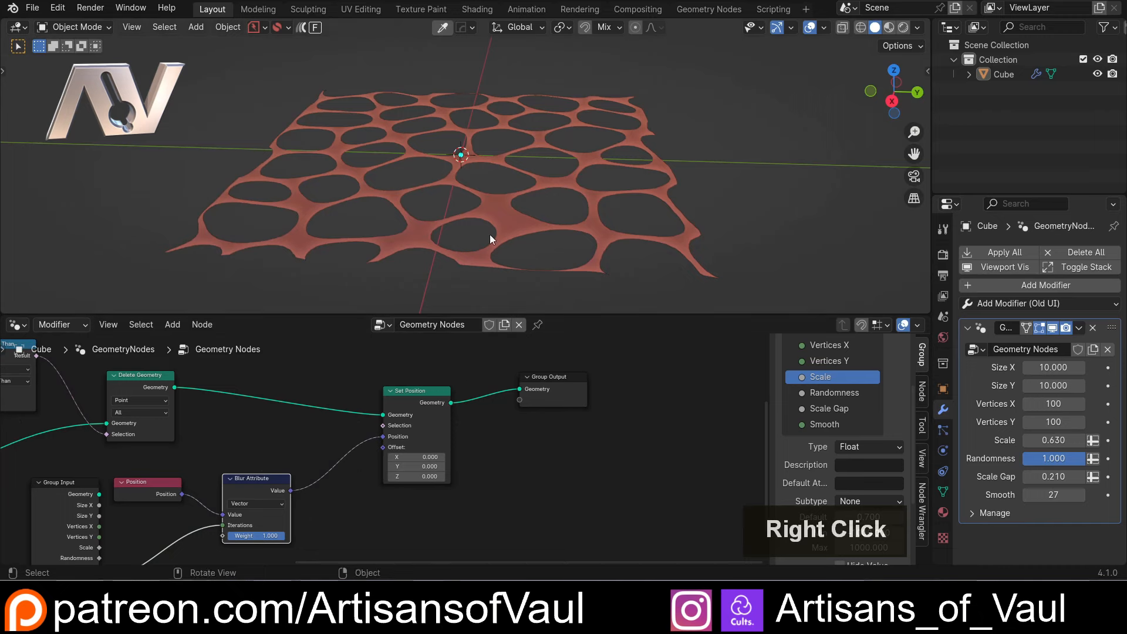
middle_drag(446, 207, 450, 203)
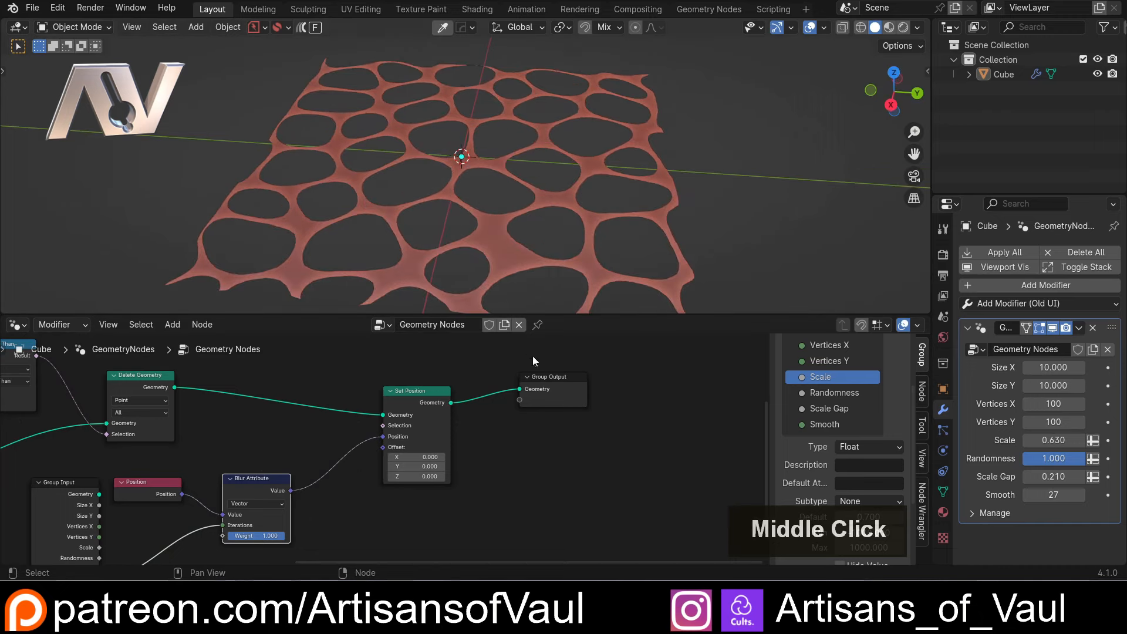
drag(544, 377, 735, 382)
scroll(460, 236, up, 2)
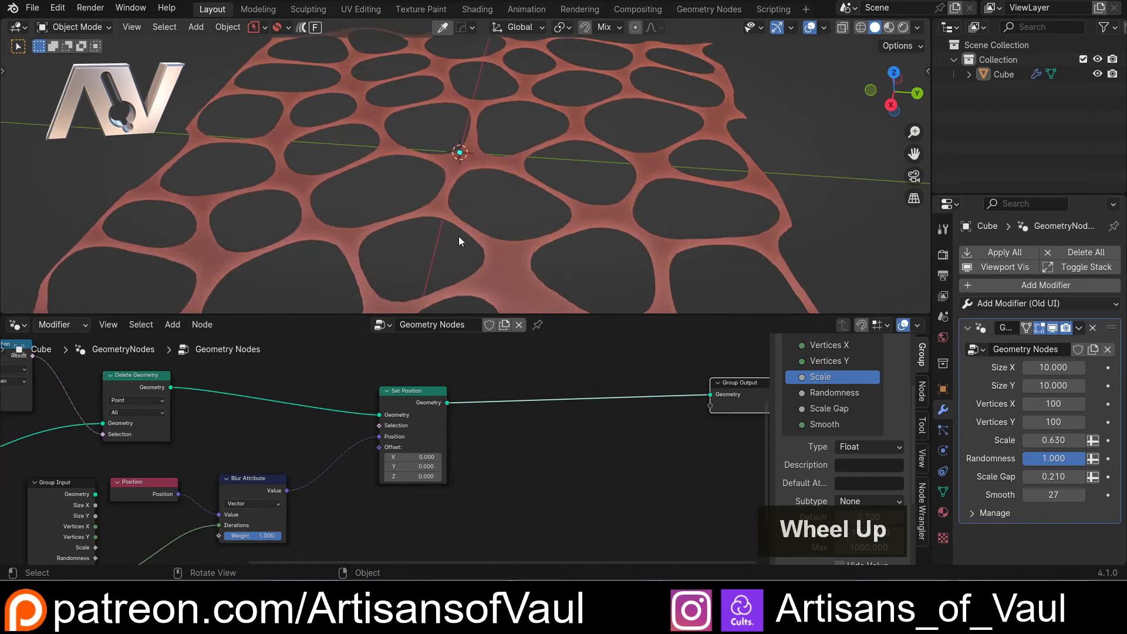
mouse_move(459, 236)
middle_down()
mouse_move(459, 184)
mouse_move(448, 246)
middle_up()
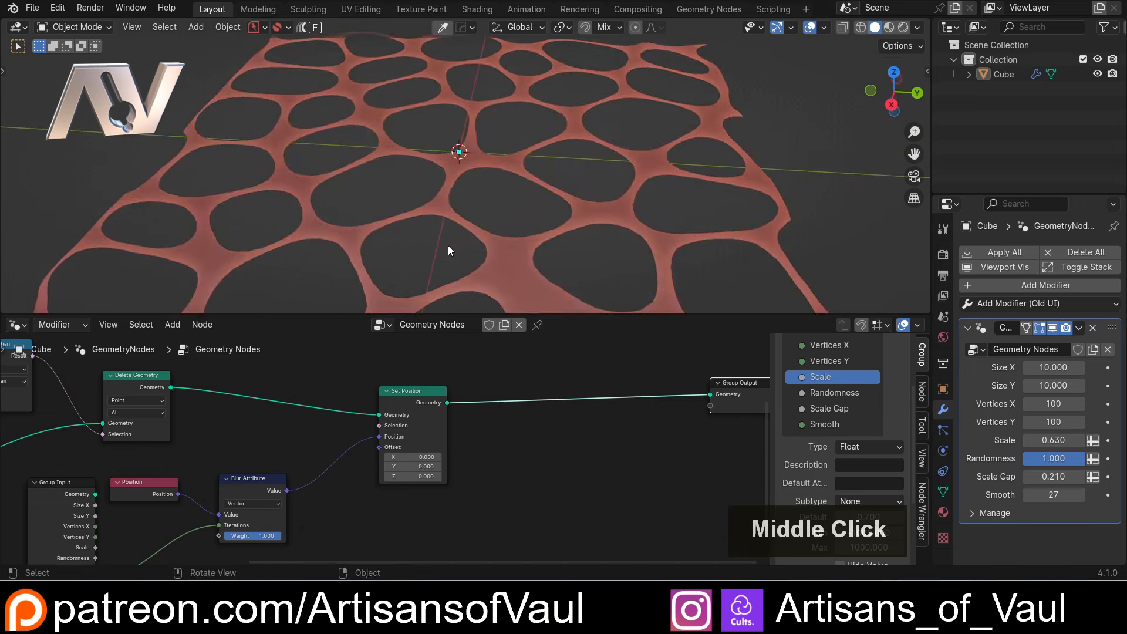
scroll(552, 373, down, 1)
shift+middle_drag(552, 374, 583, 418)
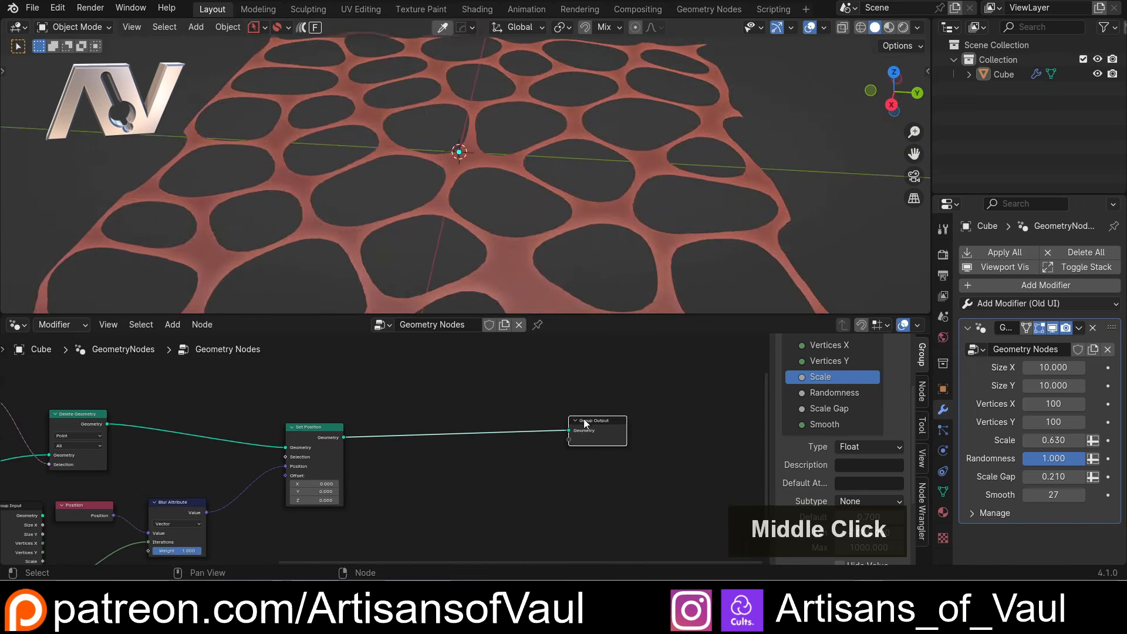
drag(584, 418, 678, 419)
Step: Insert an Extrude Mesh node into the link between Set Position and Group Output
key(shift+a)
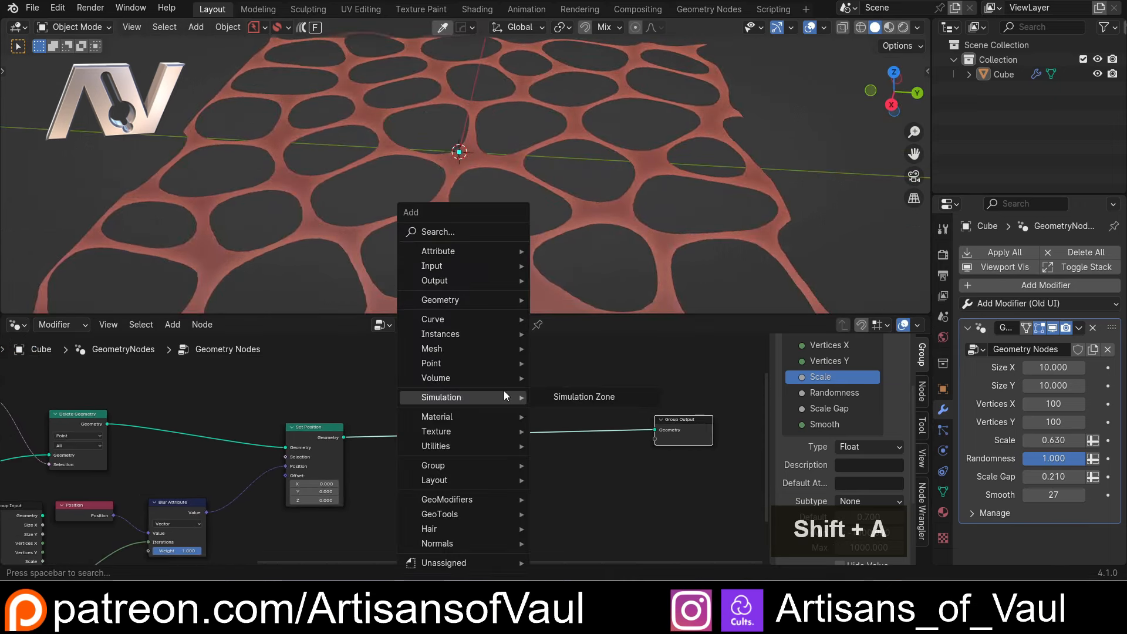
text(extu)
text(r)
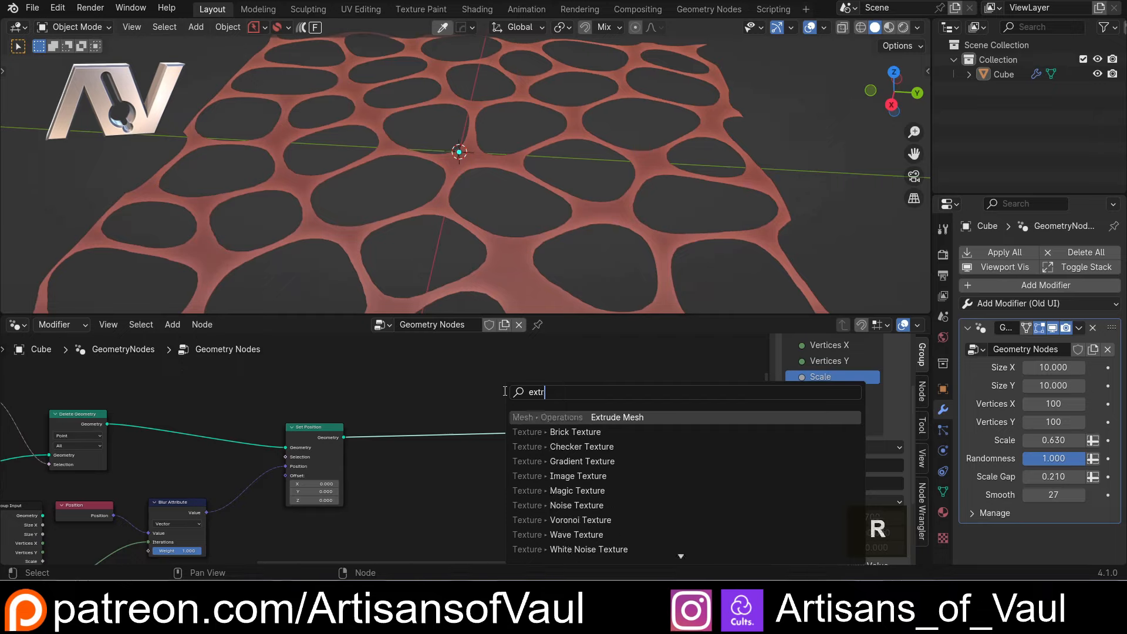
click(579, 417)
click(515, 423)
Step: Examine the extruded mesh up close, including its side walls, flat face and individually extruded faces
scroll(435, 268, down, 2)
middle_drag(438, 268, 452, 138)
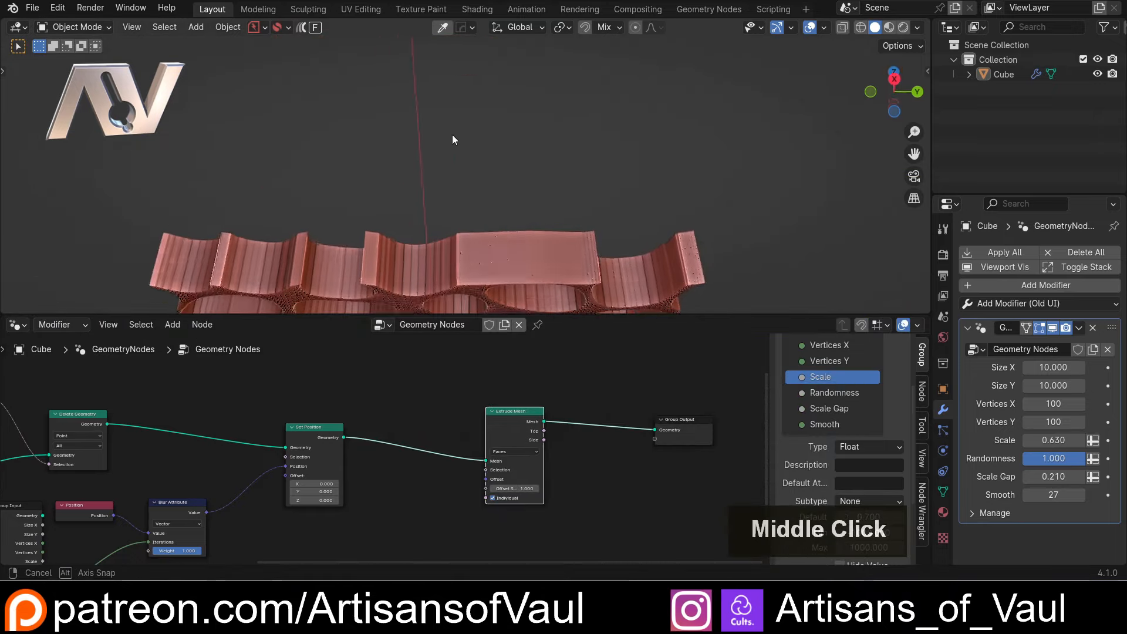
scroll(410, 260, up, 2)
shift+middle_drag(410, 260, 460, 269)
scroll(439, 95, up, 3)
scroll(490, 251, up, 4)
scroll(650, 177, down, 5)
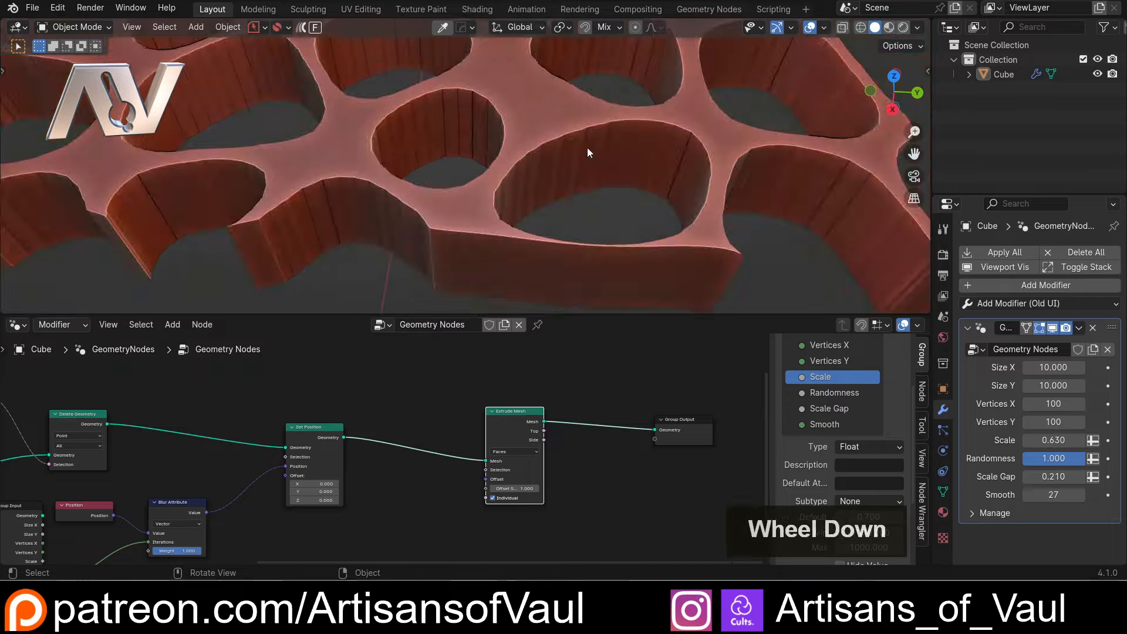
shift+middle_drag(587, 151, 464, 12)
scroll(486, 177, up, 3)
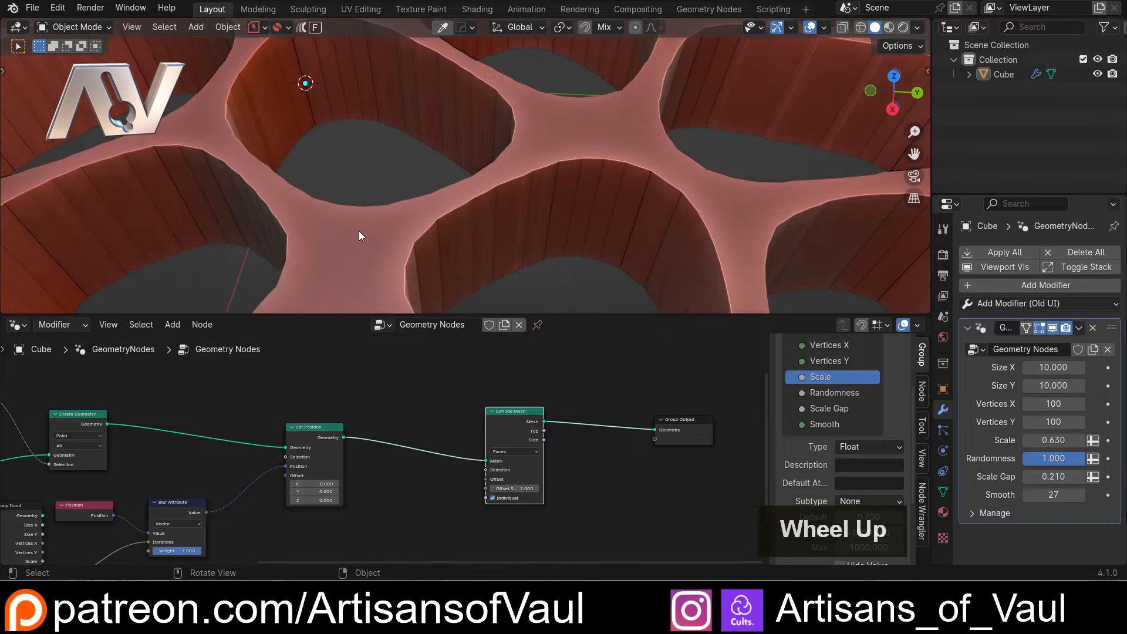
scroll(357, 232, down, 4)
middle_drag(357, 233, 452, 78)
scroll(452, 77, up, 3)
middle_drag(470, 139, 478, 95)
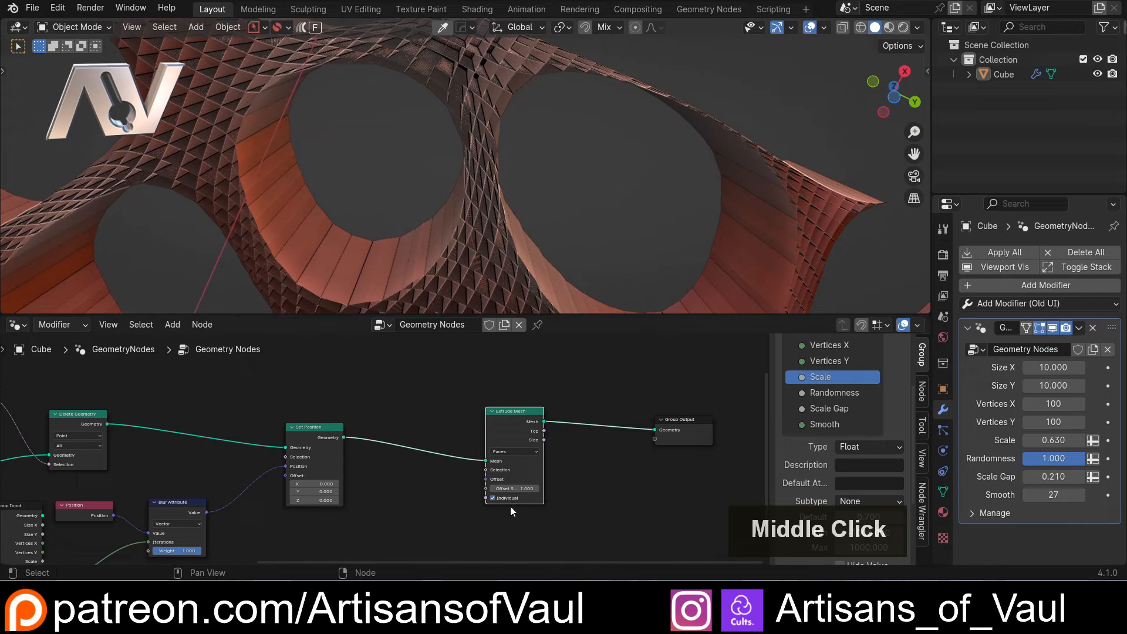
Step: Turn off Individual on the Extrude Mesh node so the faces extrude as one piece
scroll(508, 506, up, 2)
middle_drag(678, 493, 607, 432)
click(487, 464)
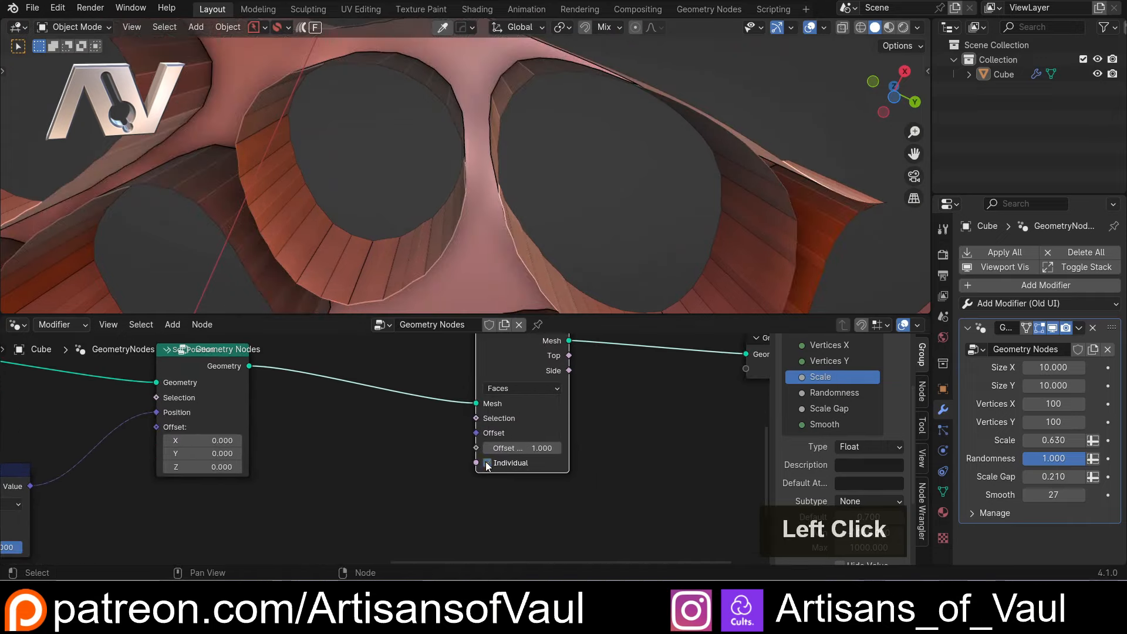
Step: Inspect the joined extrusion from several angles, checking its walls and outer edges
middle_drag(590, 288, 432, 141)
scroll(508, 191, down, 3)
scroll(480, 156, down, 3)
scroll(466, 143, down, 2)
middle_drag(497, 199, 347, 180)
shift+middle_drag(504, 183, 364, 175)
scroll(411, 176, up, 4)
scroll(495, 164, down, 5)
scroll(586, 133, up, 4)
middle_drag(586, 133, 519, 181)
Step: Set the modifier's Scale input to 0.590, comparing how the extruded outer edge of the pattern reacts
drag(1054, 440, 1037, 441)
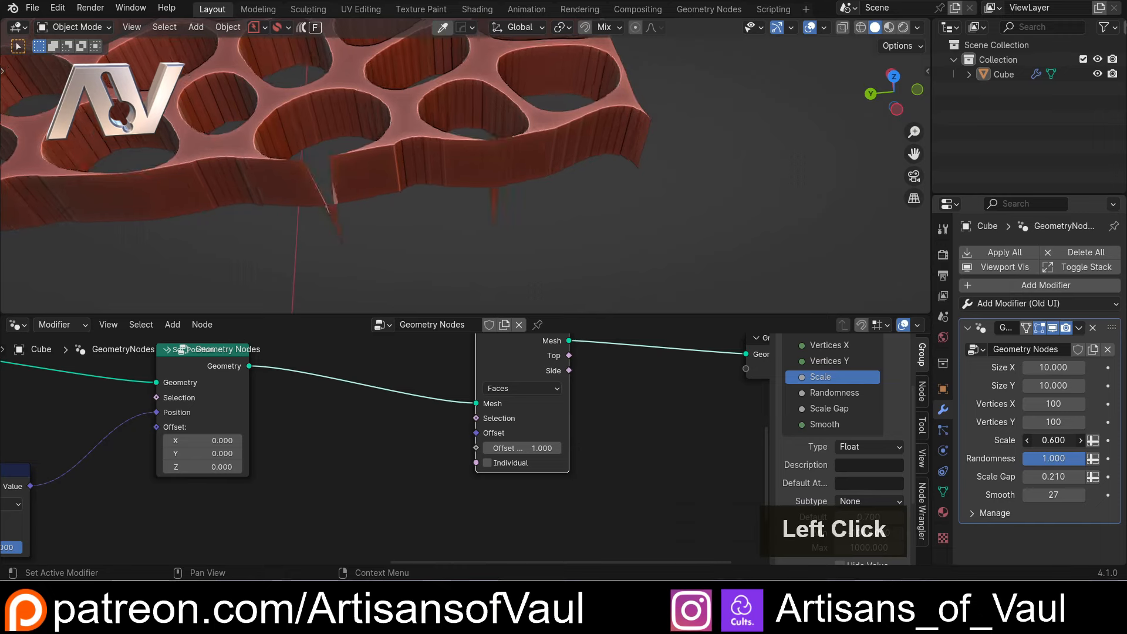
scroll(354, 216, up, 3)
middle_drag(354, 216, 555, 264)
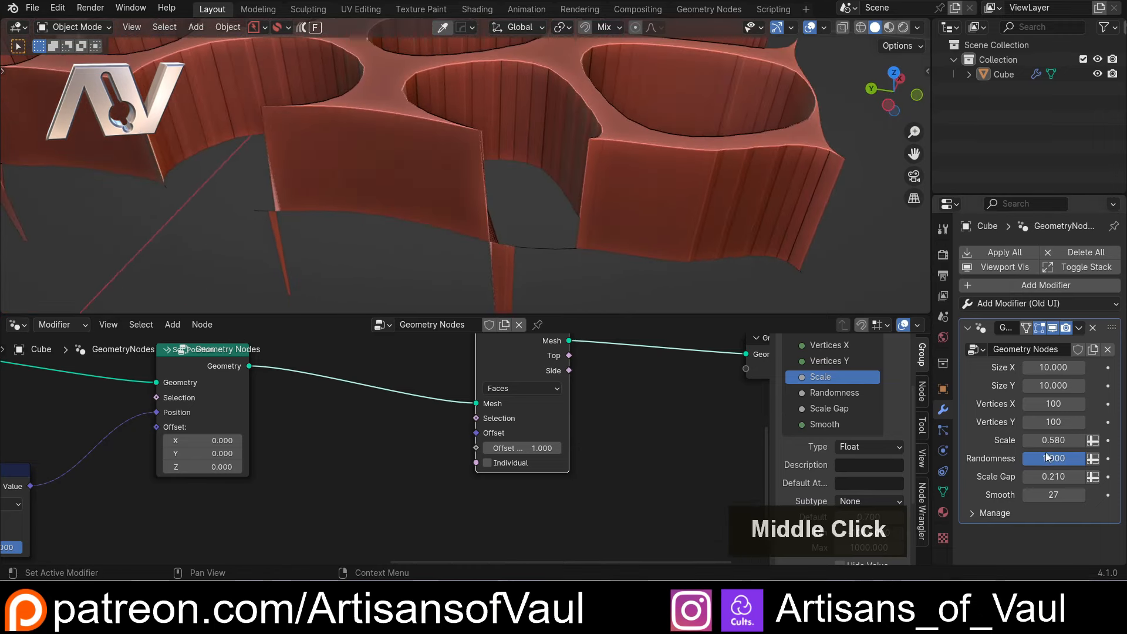
drag(1056, 441, 1056, 440)
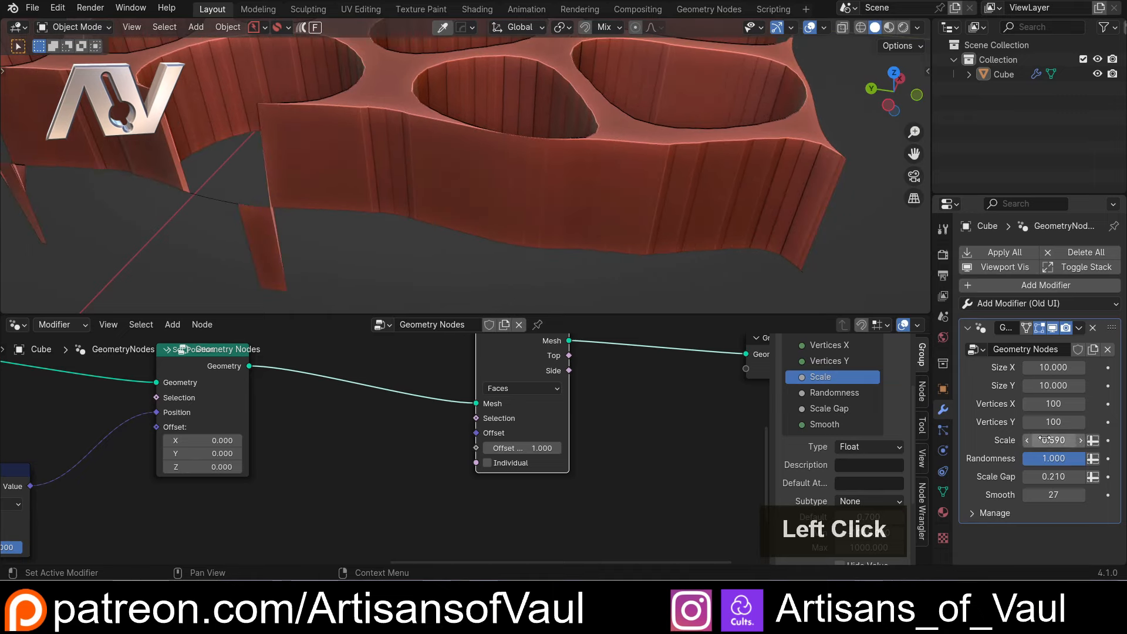
scroll(270, 235, down, 2)
middle_drag(270, 235, 187, 186)
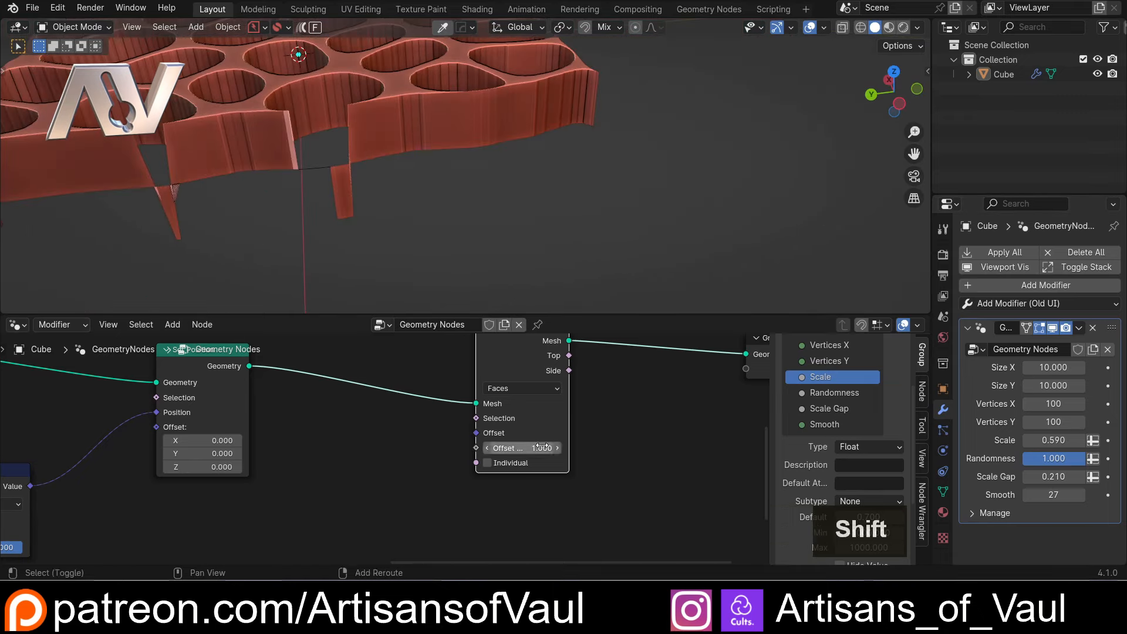
Step: Inspect the stray flaps and gaps along the extrusion's outer edge, close up and across the whole piece
scroll(406, 431, down, 1)
shift+middle_drag(272, 212, 395, 309)
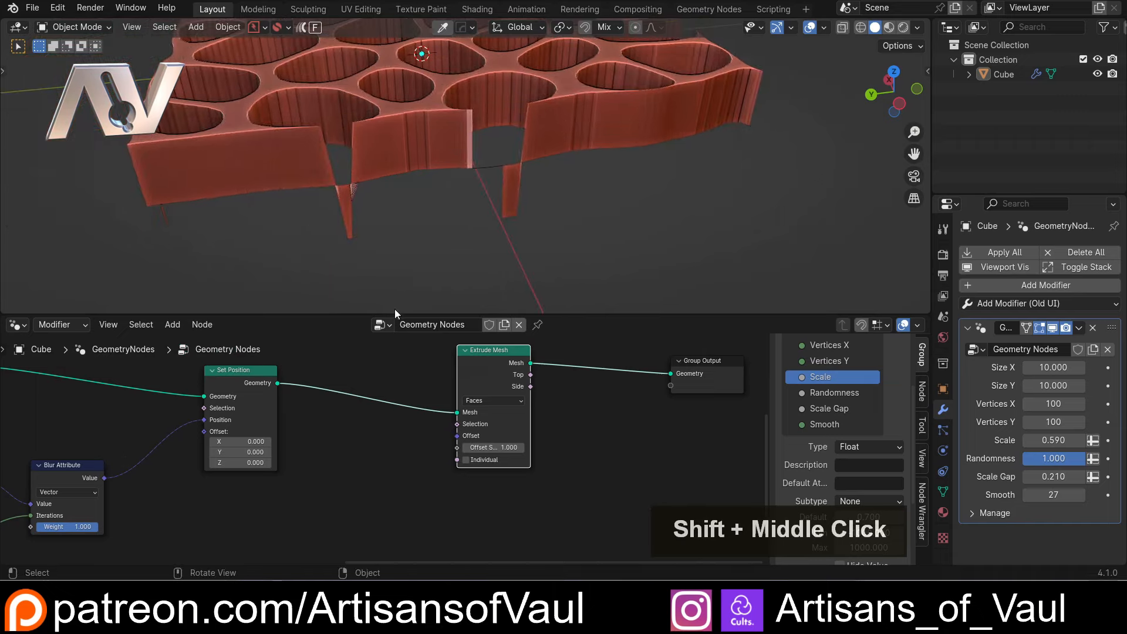
scroll(370, 211, up, 2)
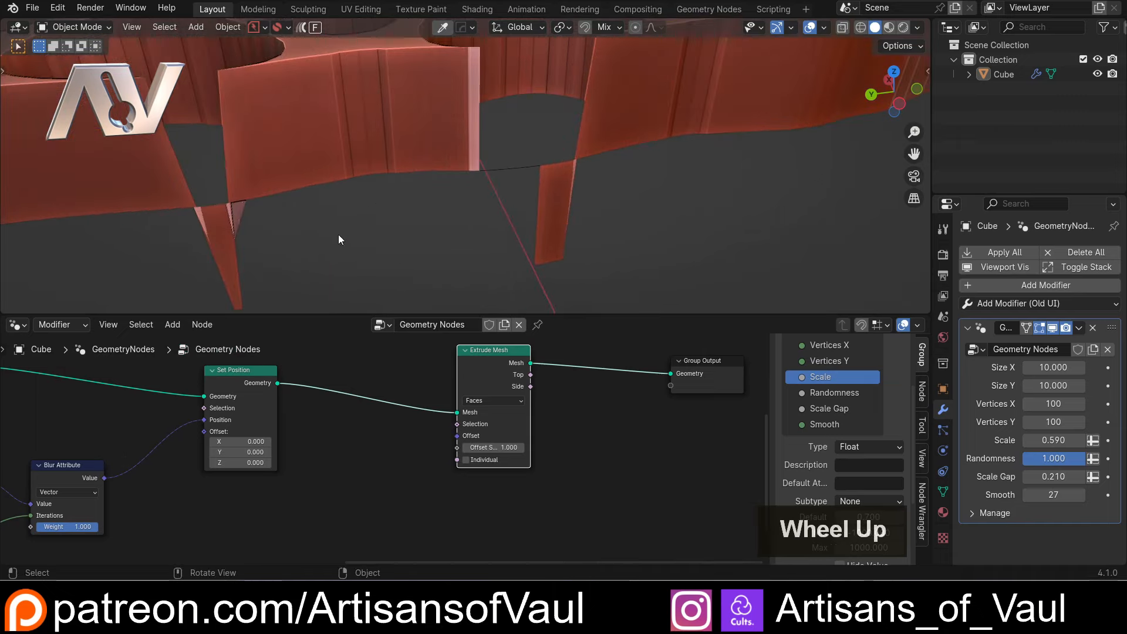
middle_drag(338, 240, 410, 221)
scroll(380, 210, down, 1)
middle_drag(520, 245, 428, 220)
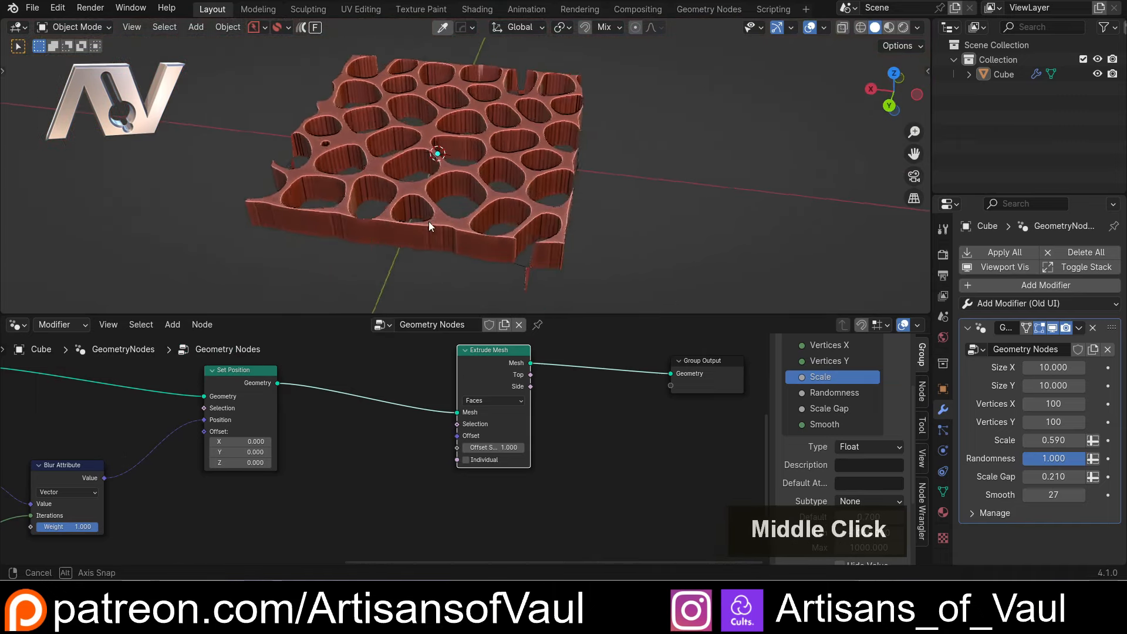
scroll(435, 229, up, 4)
scroll(381, 367, up, 3)
Step: Move the Extrude Mesh node closer to Group Output and check the extrusion's depth from the side
shift+middle_drag(439, 449, 380, 525)
drag(477, 395, 612, 397)
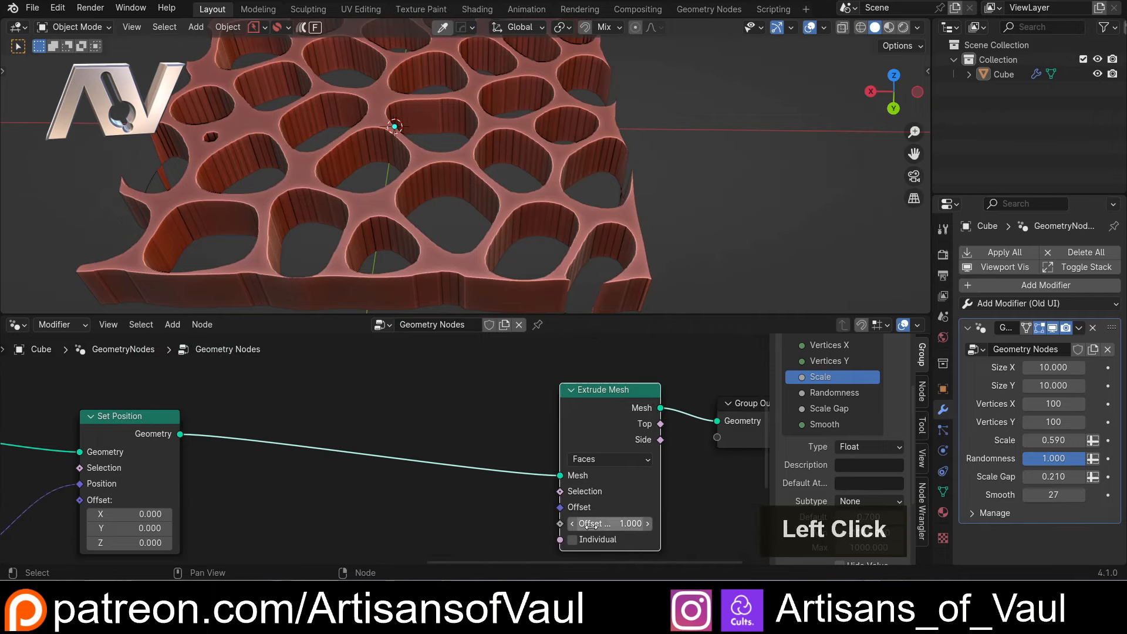
scroll(442, 284, down, 5)
middle_drag(442, 283, 435, 198)
scroll(446, 235, up, 3)
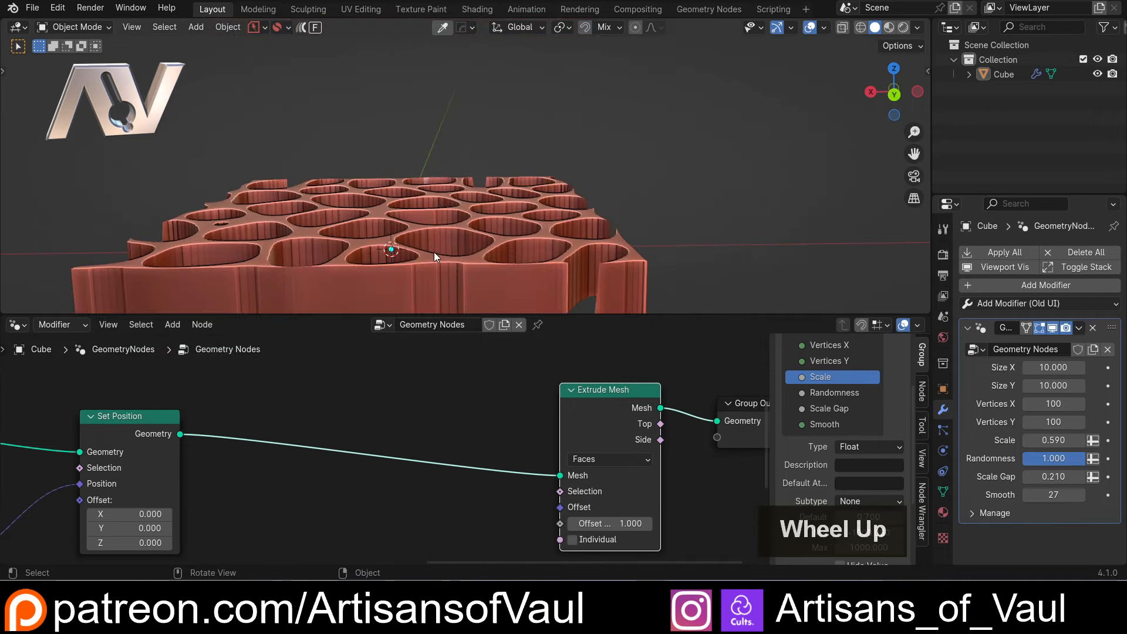
scroll(435, 252, down, 3)
scroll(496, 446, down, 2)
shift+middle_drag(456, 528, 415, 454)
scroll(259, 455, down, 4)
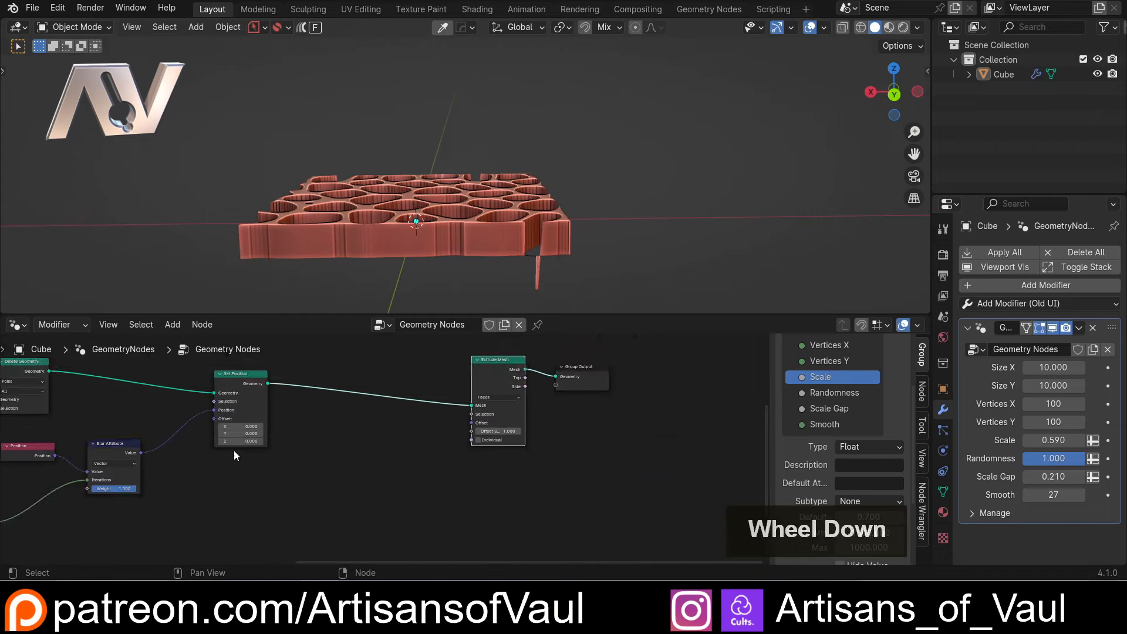
Step: Duplicate the Group Input node beside Extrude Mesh and expose Offset Scale as a new group input
shift+middle_drag(11, 508, 186, 431)
click(45, 388)
scroll(71, 411, up, 5)
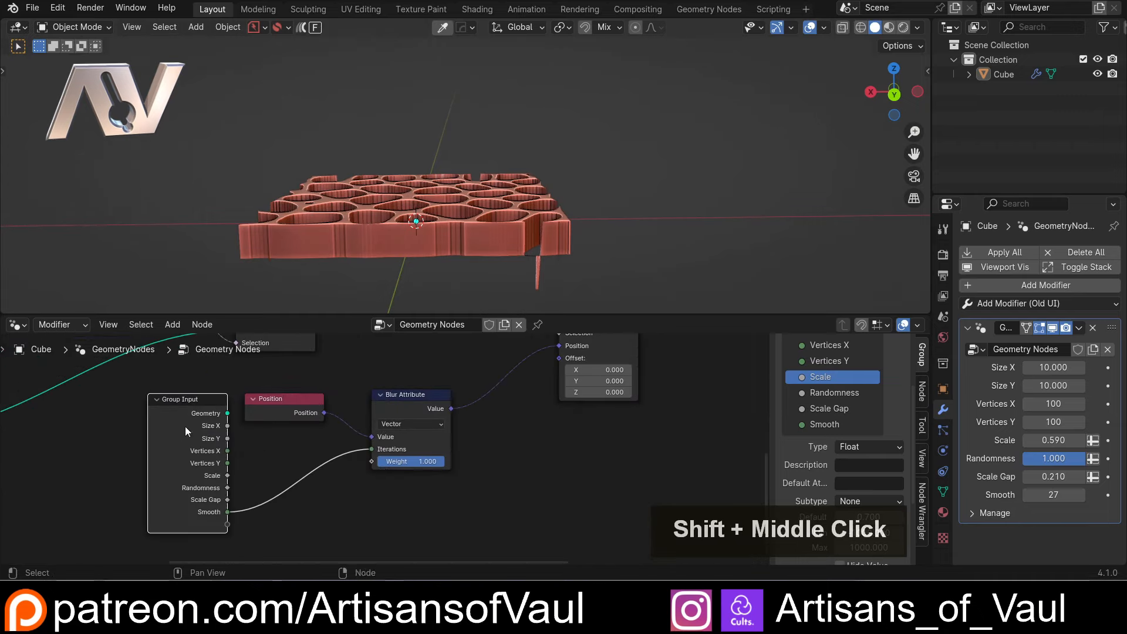
key(shift+d)
click(709, 422)
shift+middle_drag(750, 360, 388, 374)
drag(577, 391, 370, 520)
Step: Rename the new Offset Scale group input to Thickness and nudge its Group Input node closer to Extrude Mesh
double_click(827, 437)
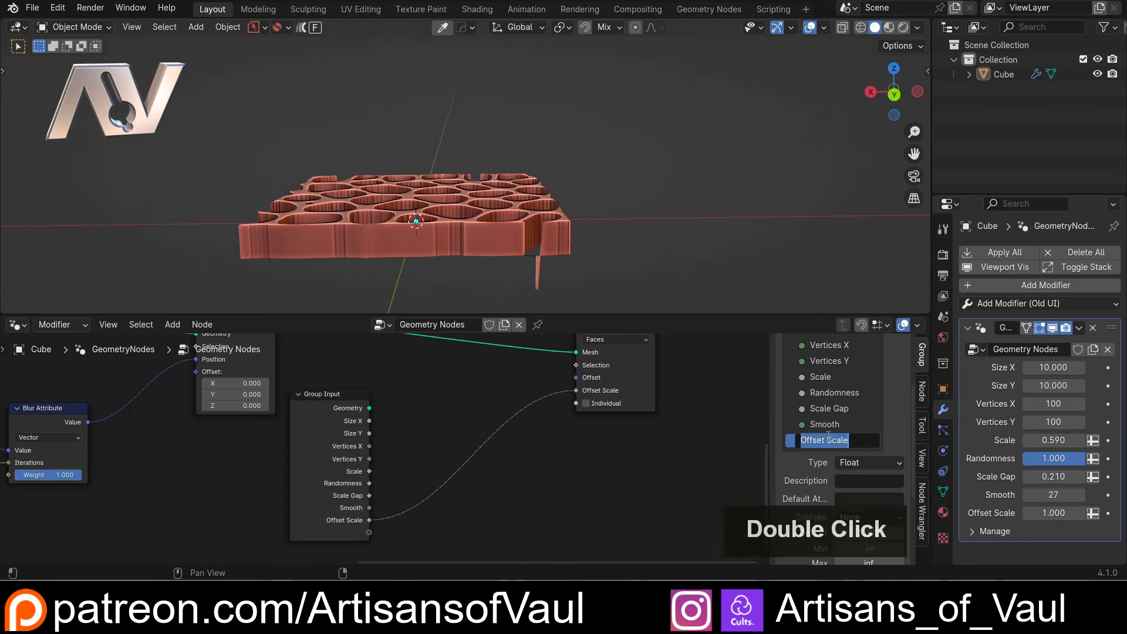
scroll(400, 228, up, 3)
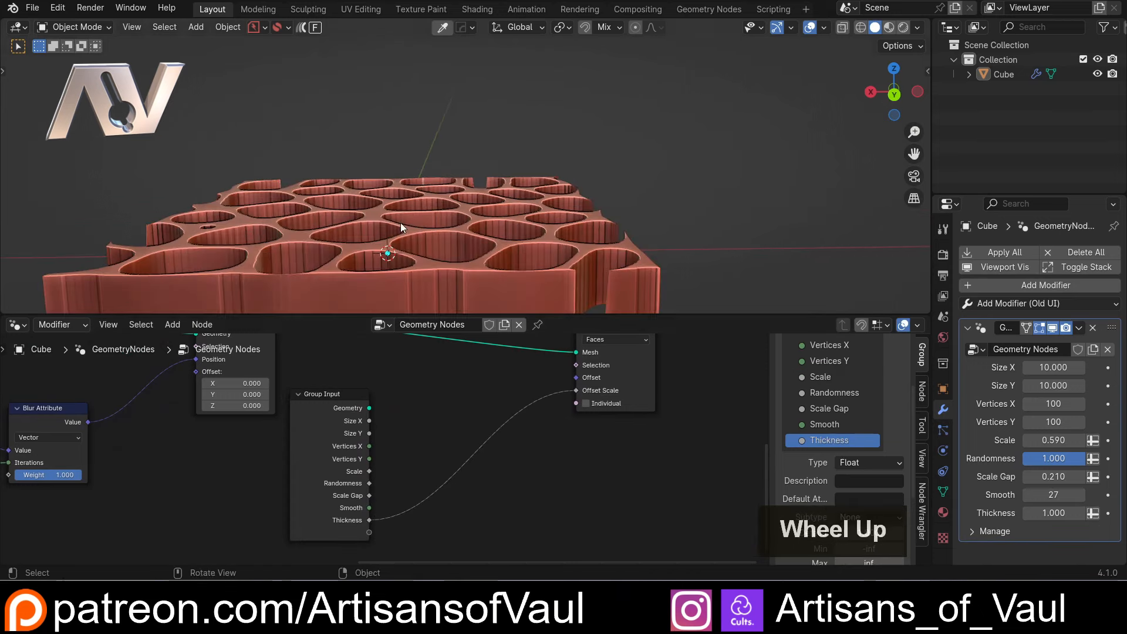
drag(341, 397, 364, 388)
Step: Examine the open underside of the extruded cell borders up close
scroll(396, 288, down, 3)
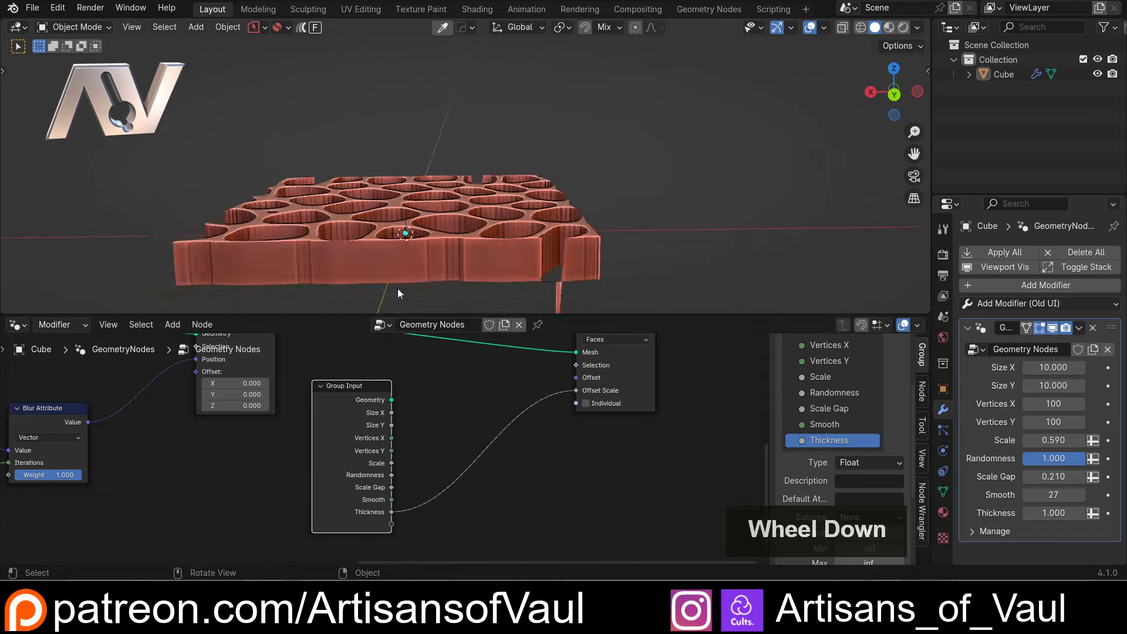
middle_drag(397, 288, 402, 147)
scroll(402, 147, up, 5)
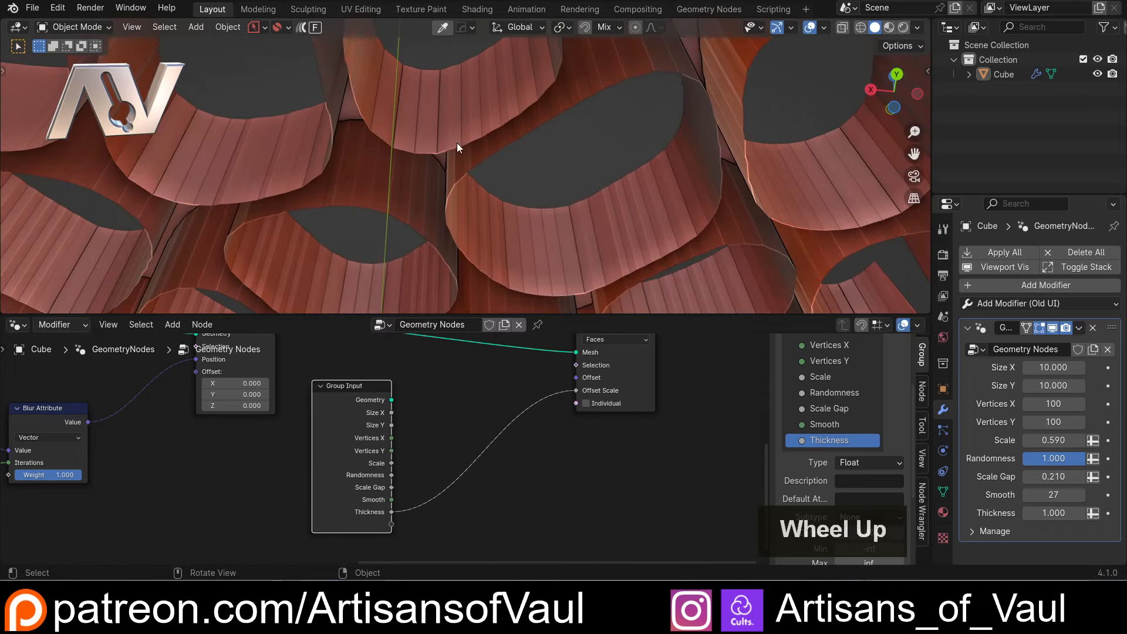
scroll(489, 452, down, 2)
Step: Spread out the Set Position, Extrude Mesh and Group Output nodes to make room before the output
shift+middle_drag(456, 408, 439, 459)
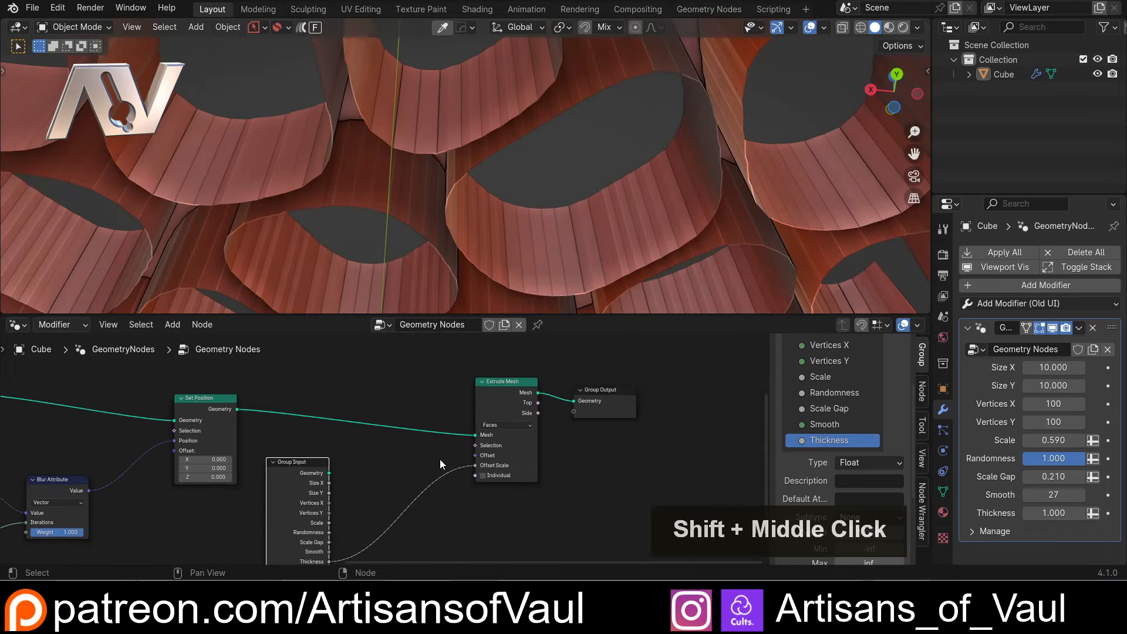
drag(596, 391, 668, 383)
mouse_move(503, 384)
mouse_down()
mouse_move(516, 368)
mouse_move(507, 388)
mouse_up()
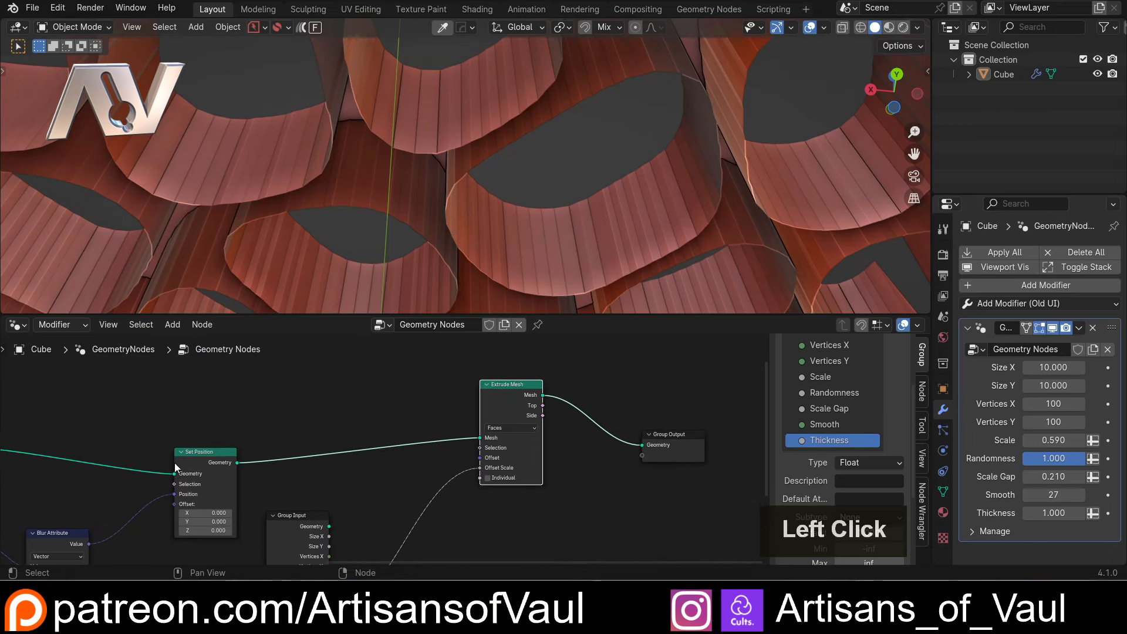
drag(200, 452, 230, 389)
drag(673, 436, 738, 436)
Step: Insert a Join Geometry node after Extrude Mesh and also feed the Set Position geometry into it
key(shift+a)
text(join)
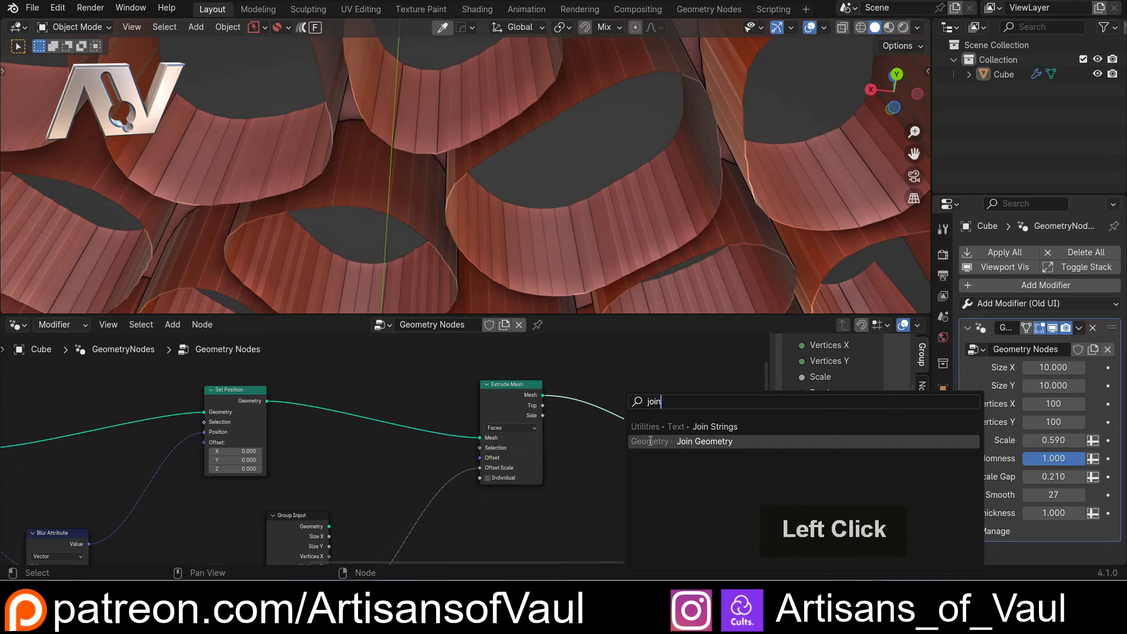
click(705, 442)
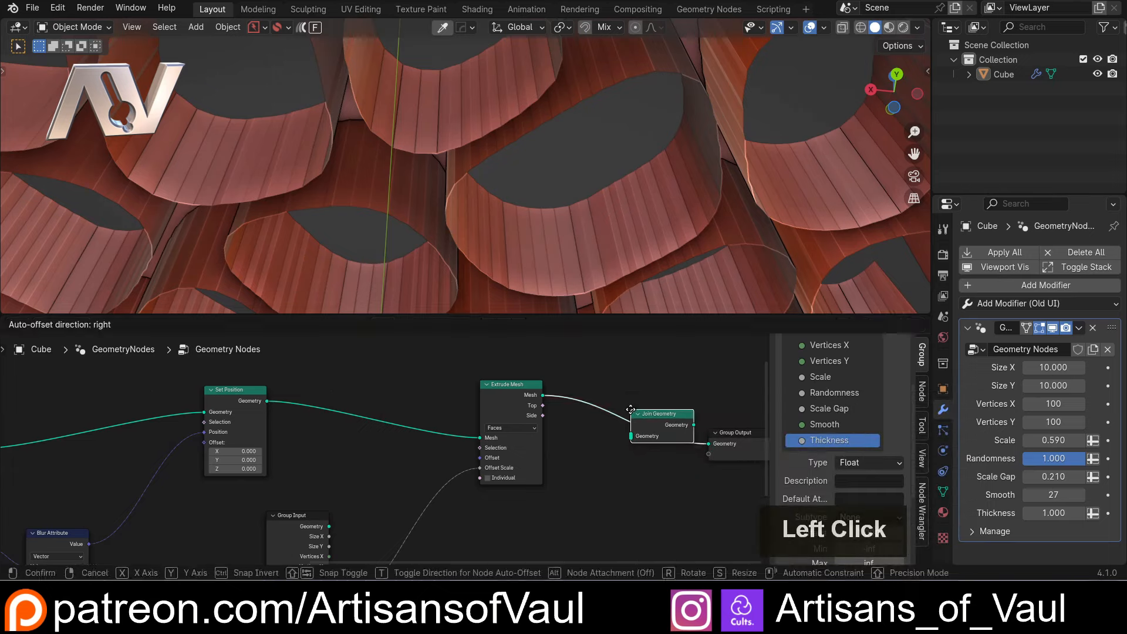
click(643, 426)
drag(509, 384, 508, 360)
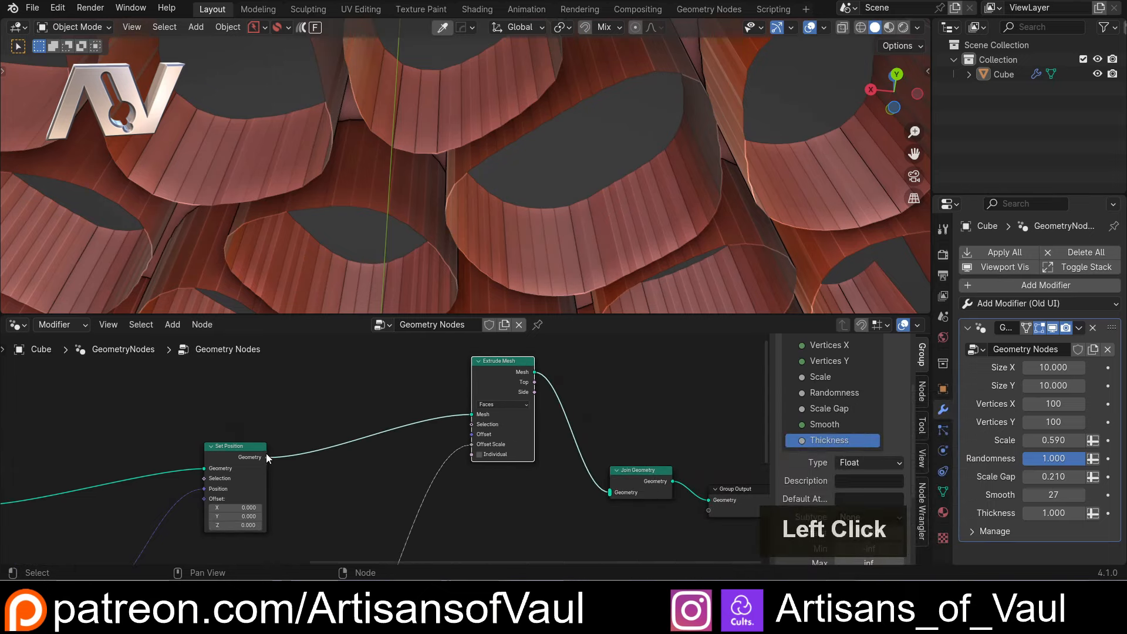
drag(608, 499, 609, 492)
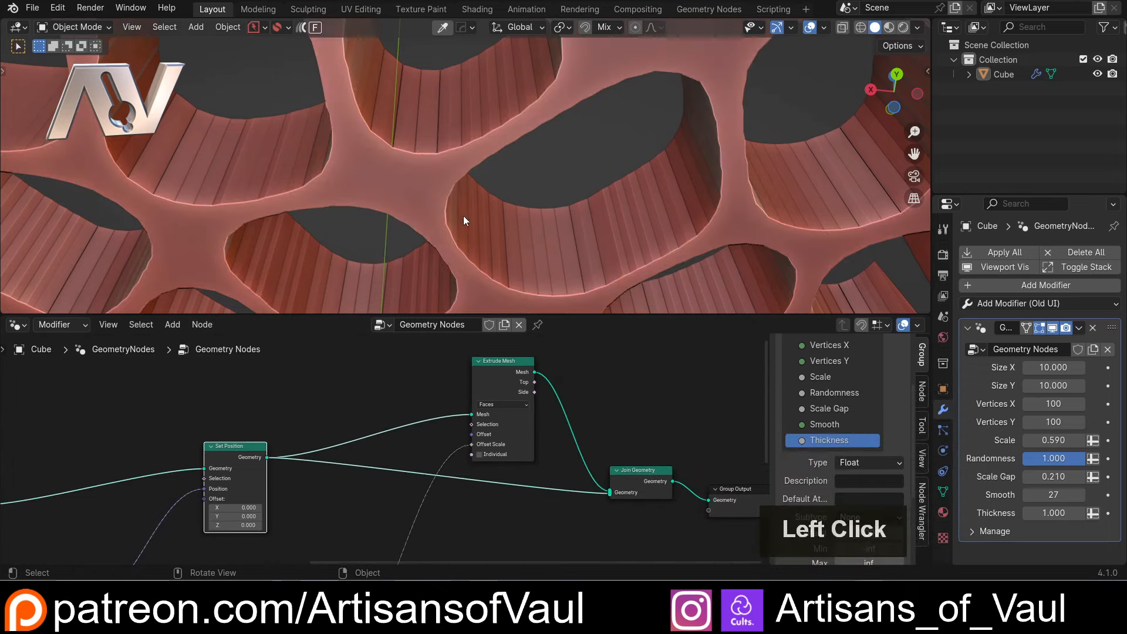
Step: Inspect the joined underside of the cell borders and move Group Output farther from Join Geometry
scroll(462, 203, down, 3)
middle_drag(460, 189, 462, 210)
scroll(463, 210, up, 5)
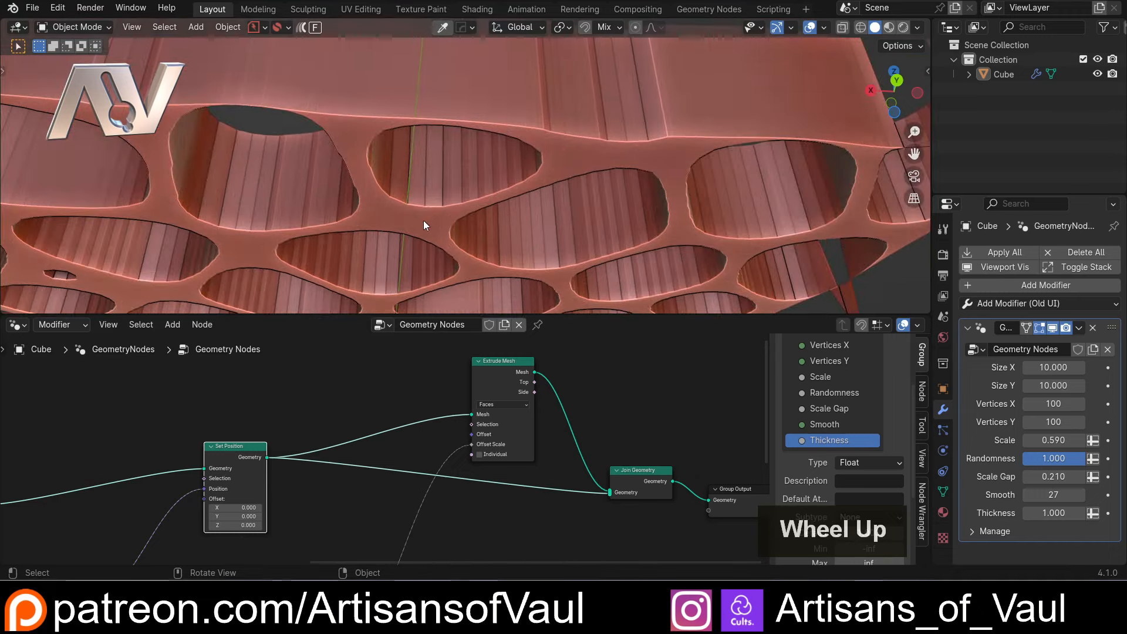
shift+middle_drag(677, 477, 540, 459)
click(686, 472)
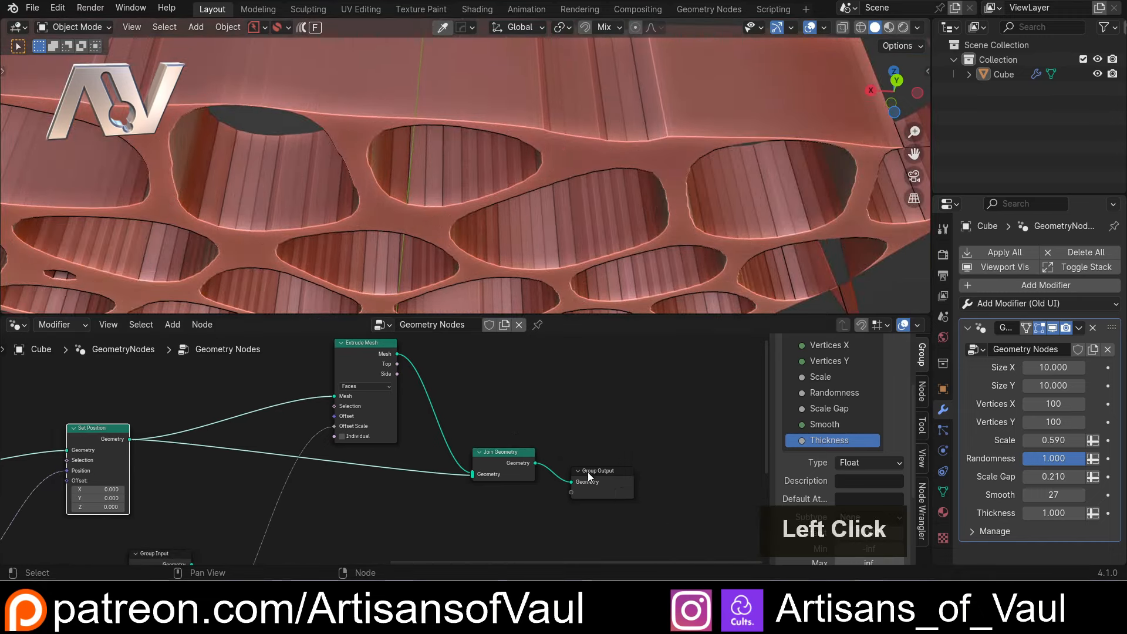
scroll(595, 226, up, 3)
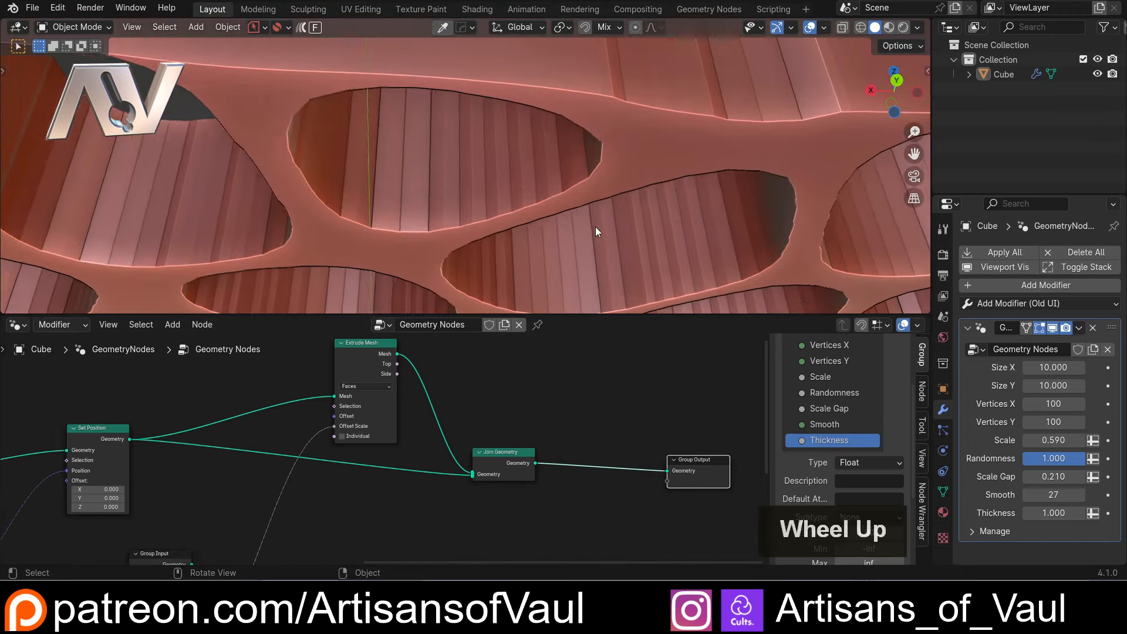
shift+middle_drag(596, 227, 502, 131)
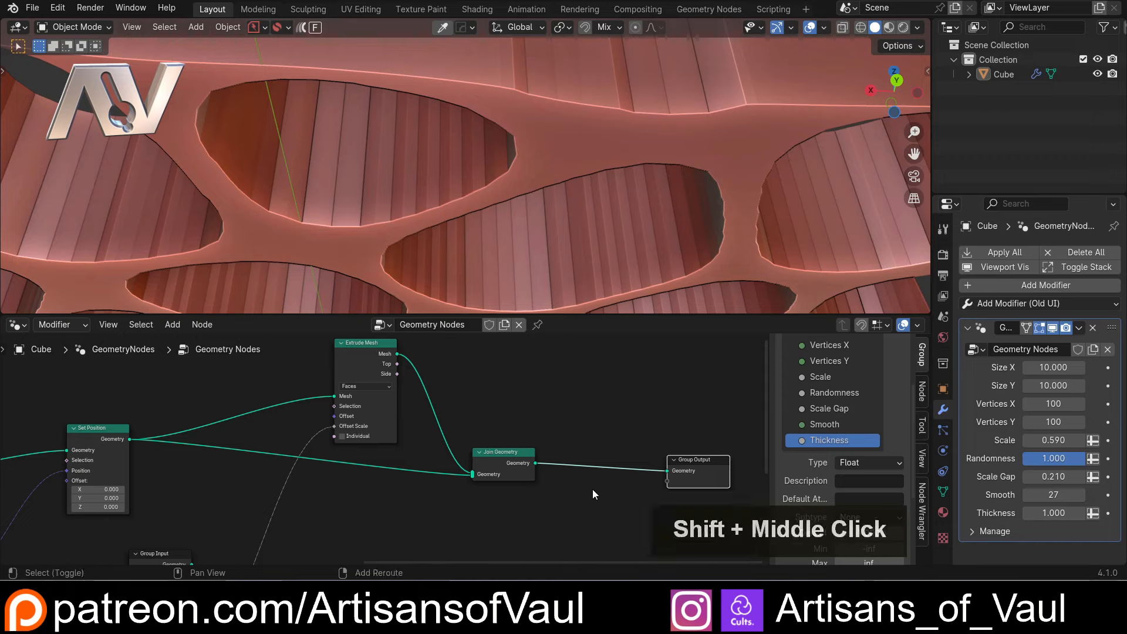
Step: Insert a Merge by Distance node between Join Geometry and Group Output
scroll(520, 444, up, 2)
shift+middle_drag(520, 444, 516, 500)
key(shift+a)
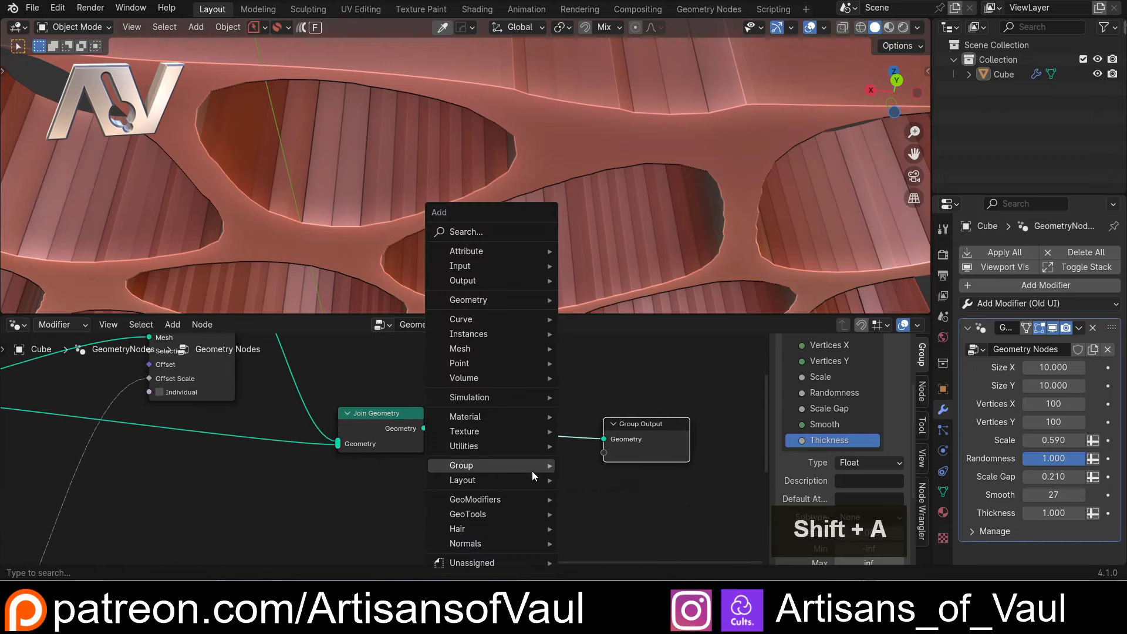
text(mer)
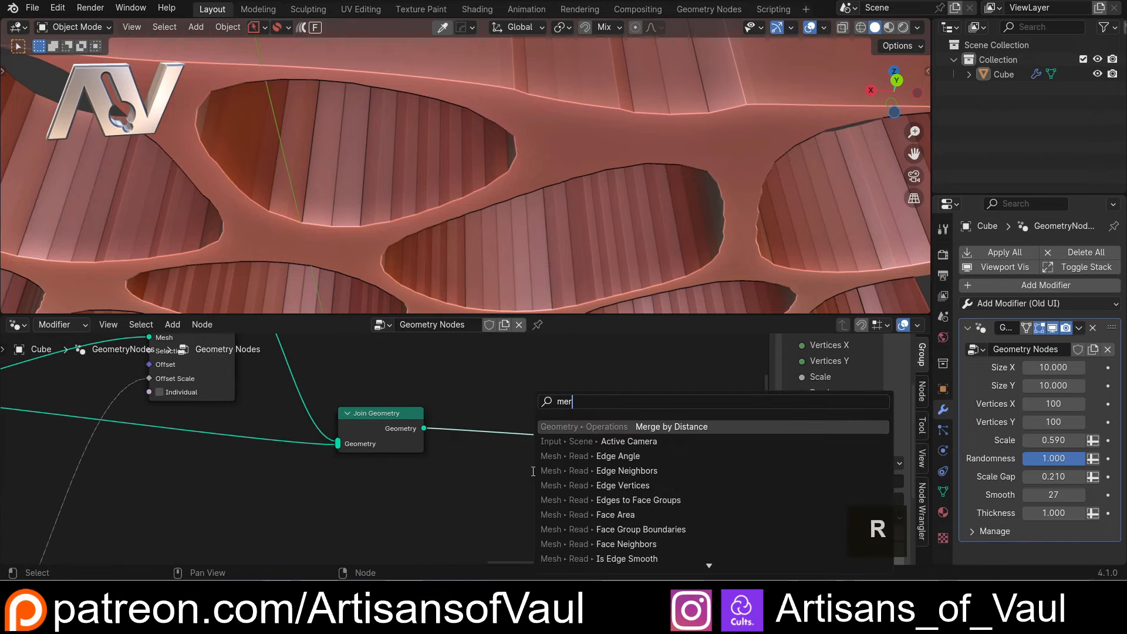
click(549, 427)
click(505, 427)
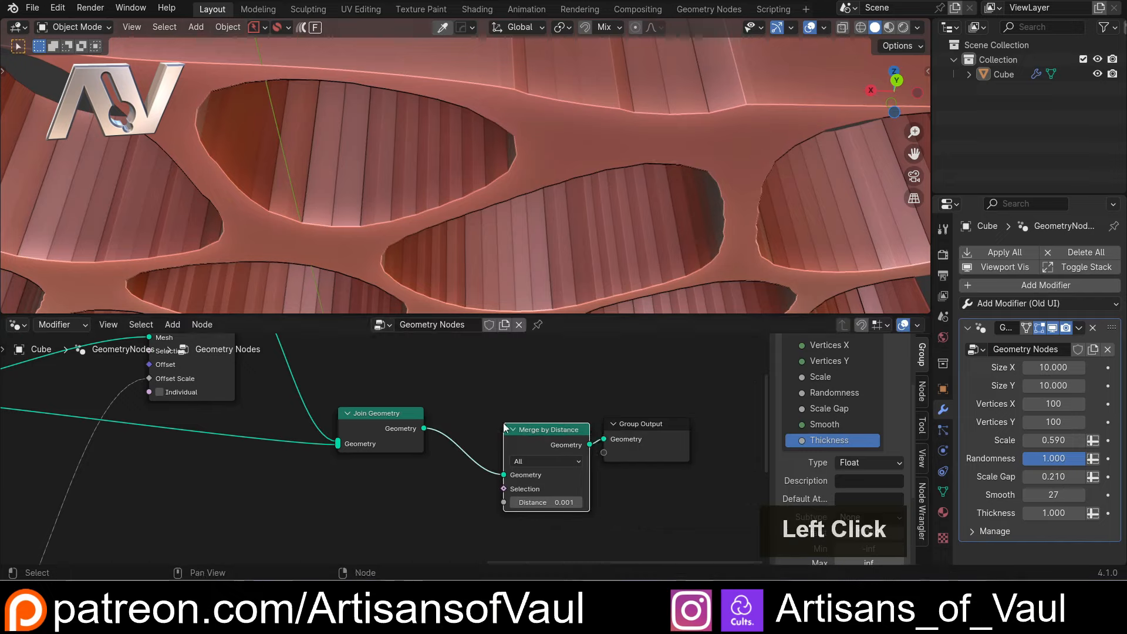
Step: Turn on the Face Orientation overlay and check the normals on the underside of the mesh
scroll(406, 206, down, 4)
mouse_move(406, 205)
middle_down()
mouse_move(396, 235)
mouse_move(413, 206)
middle_up()
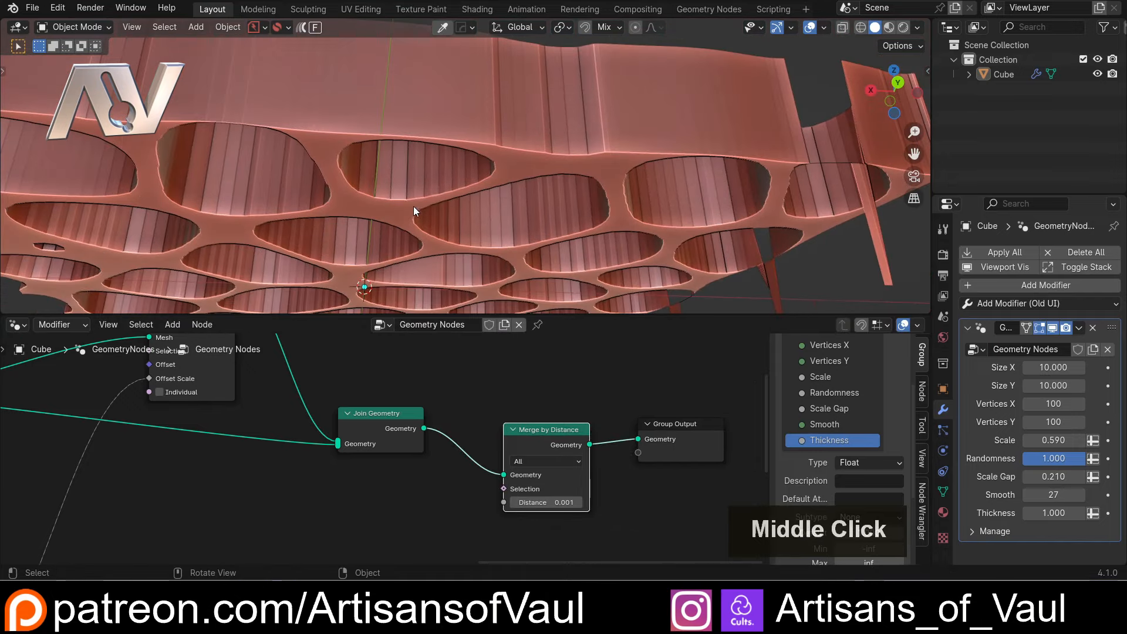
scroll(403, 488, down, 2)
shift+middle_drag(403, 488, 464, 495)
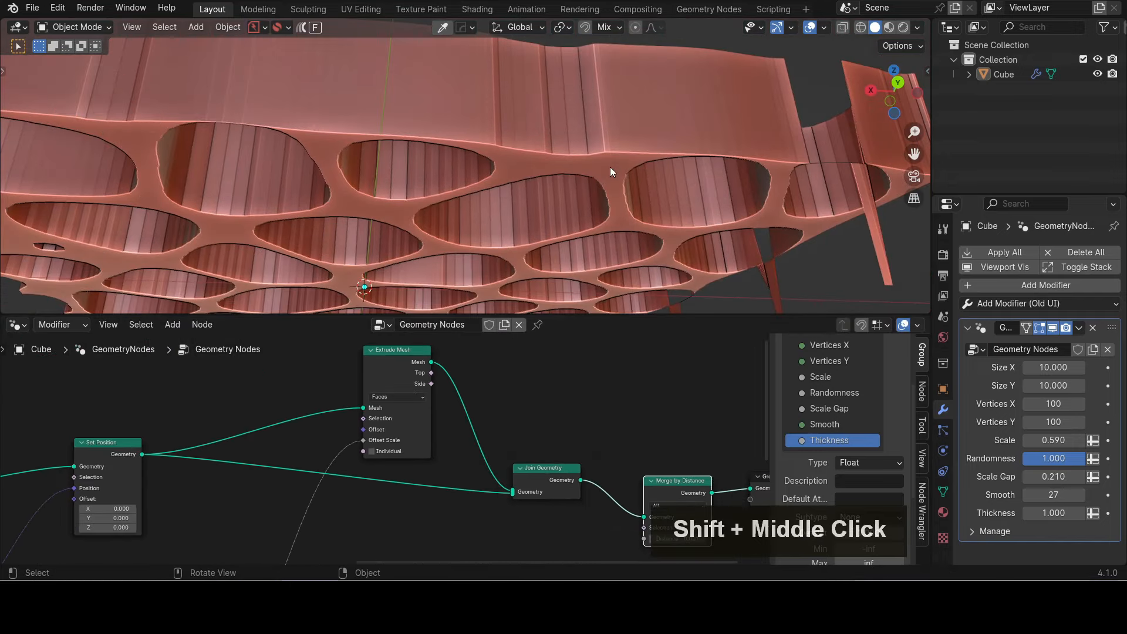
click(825, 27)
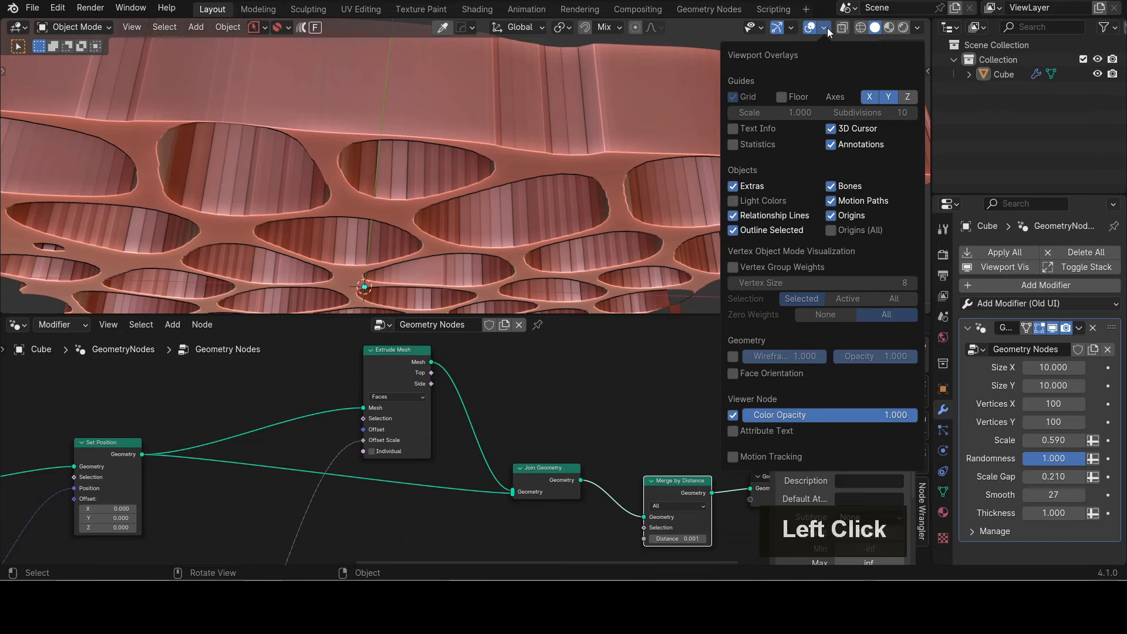
click(469, 188)
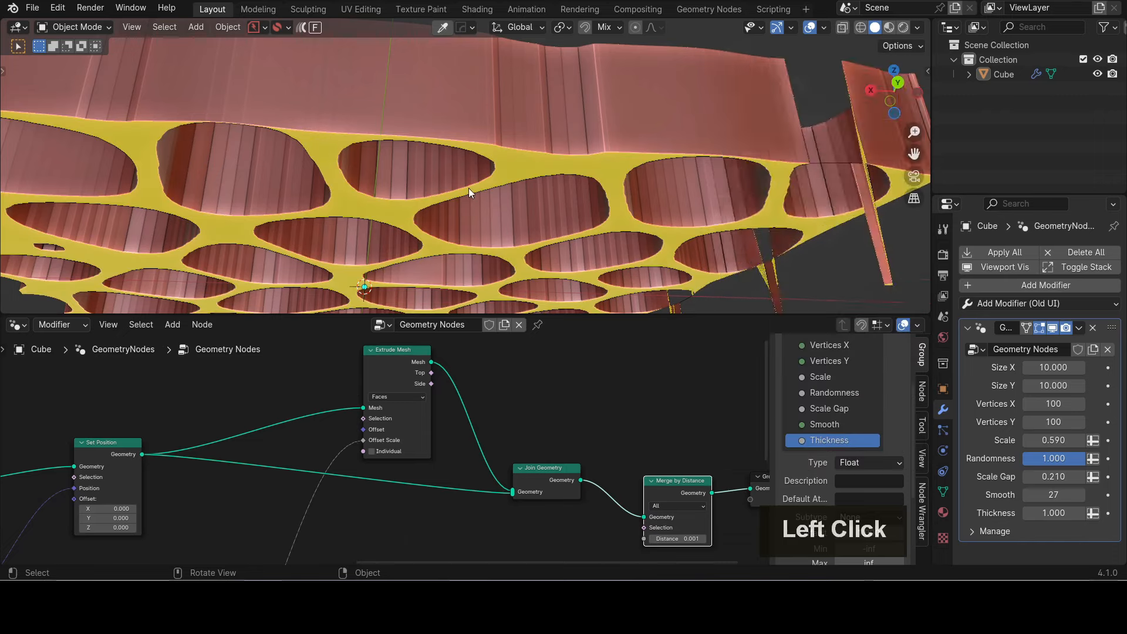
scroll(467, 184, down, 2)
mouse_move(465, 178)
middle_down()
mouse_move(452, 220)
mouse_move(460, 174)
middle_up()
Step: Insert a Flip Faces node on the direct link between Set Position and Join Geometry
shift+middle_drag(403, 521, 408, 490)
scroll(421, 471, up, 4)
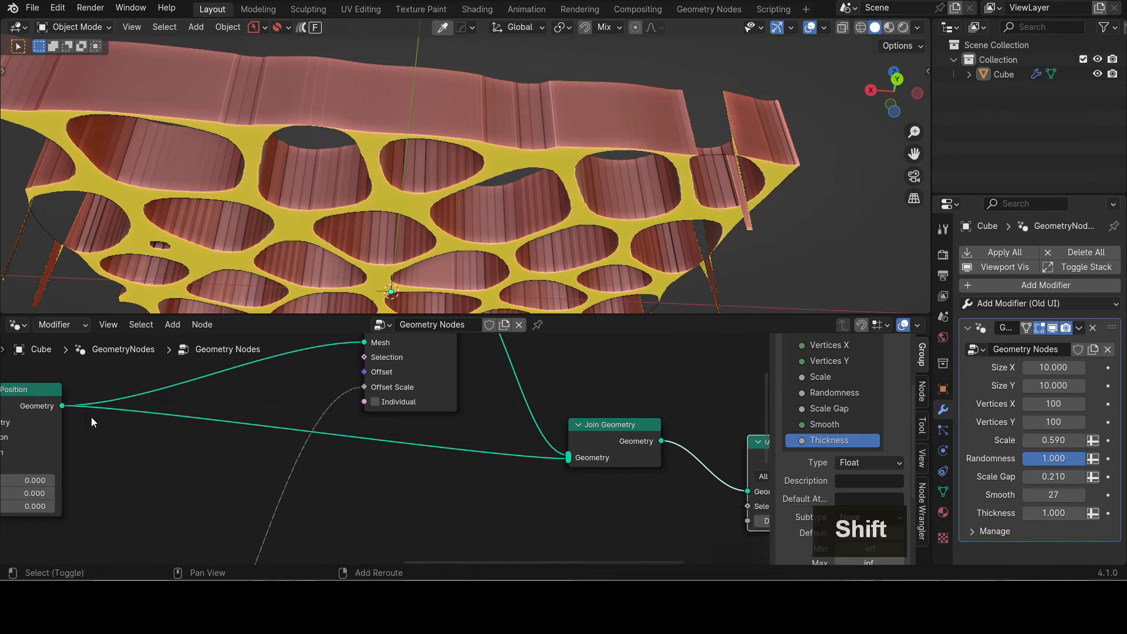
shift+middle_drag(91, 417, 151, 435)
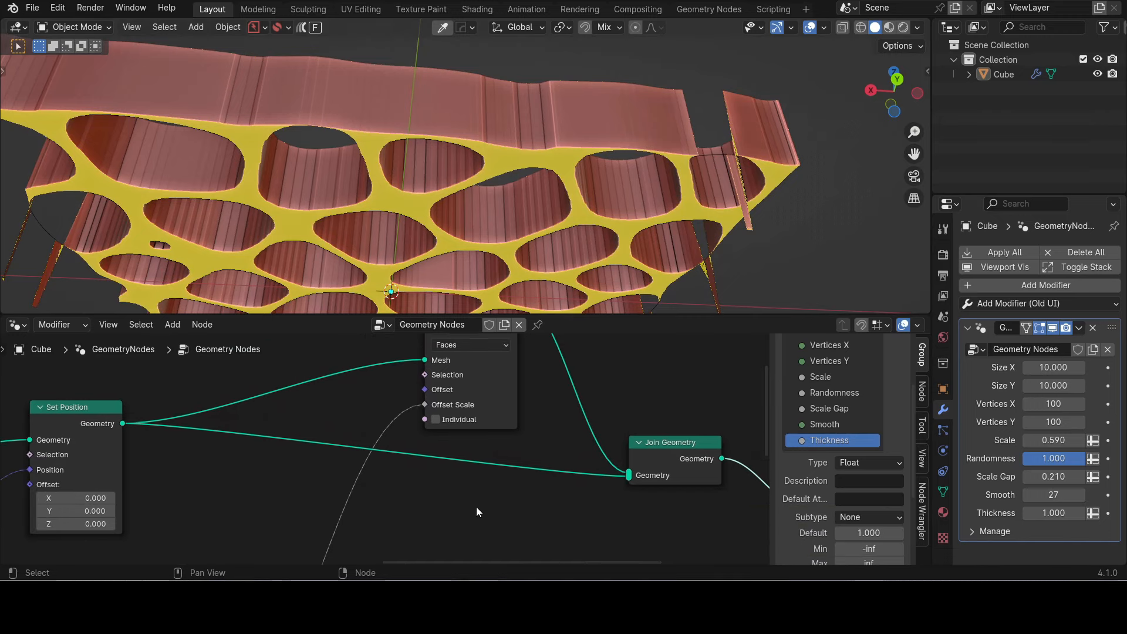
key(shift+a)
text(fli)
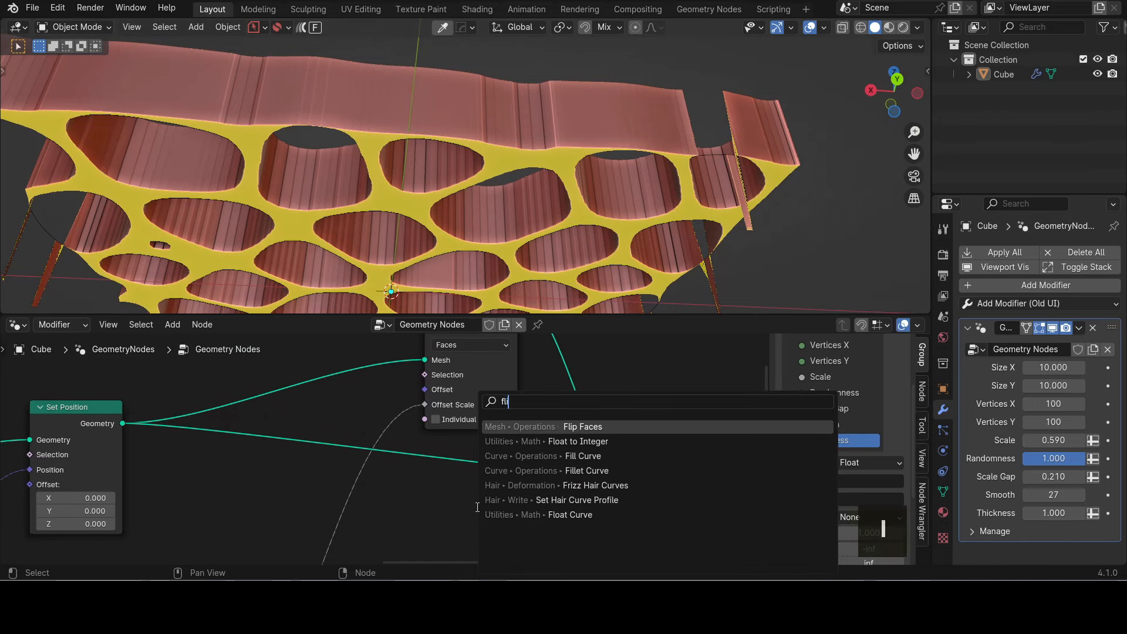
click(528, 427)
click(436, 443)
Step: Inspect the face orientation along the cell walls and outer edges of the extruded mesh
middle_drag(518, 200, 505, 155)
scroll(498, 177, up, 3)
shift+middle_drag(505, 155, 430, 215)
scroll(572, 151, up, 5)
shift+middle_drag(571, 152, 436, 241)
scroll(435, 241, up, 1)
scroll(482, 173, up, 2)
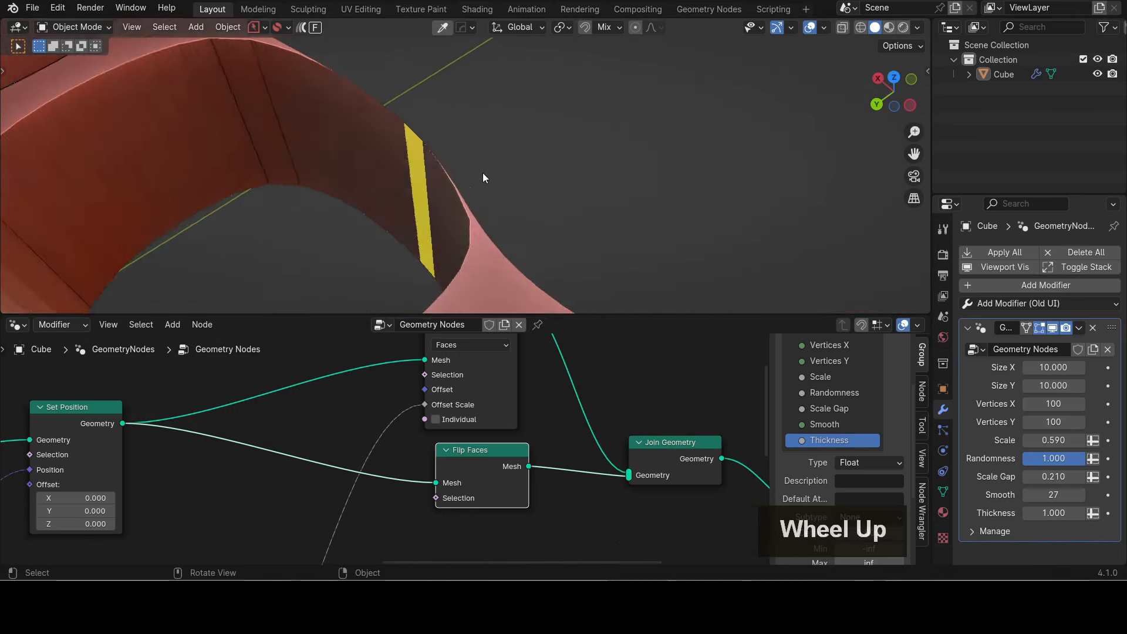
middle_drag(482, 173, 396, 198)
scroll(514, 152, down, 1)
scroll(513, 153, down, 5)
scroll(396, 197, up, 3)
scroll(395, 198, up, 2)
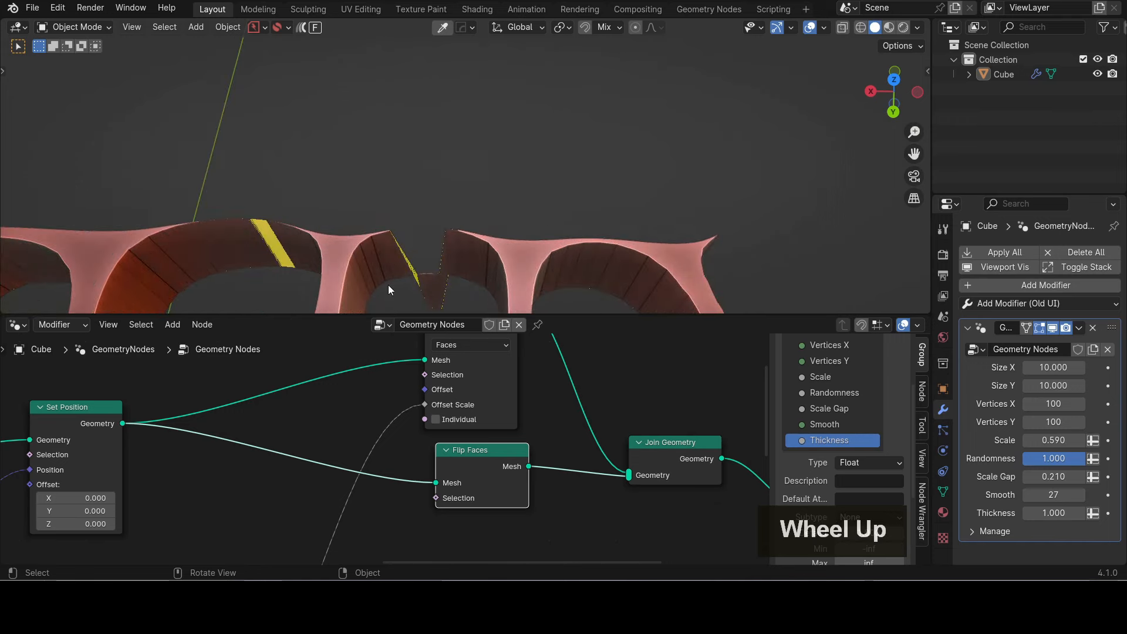
scroll(417, 214, down, 5)
shift+middle_drag(471, 248, 552, 291)
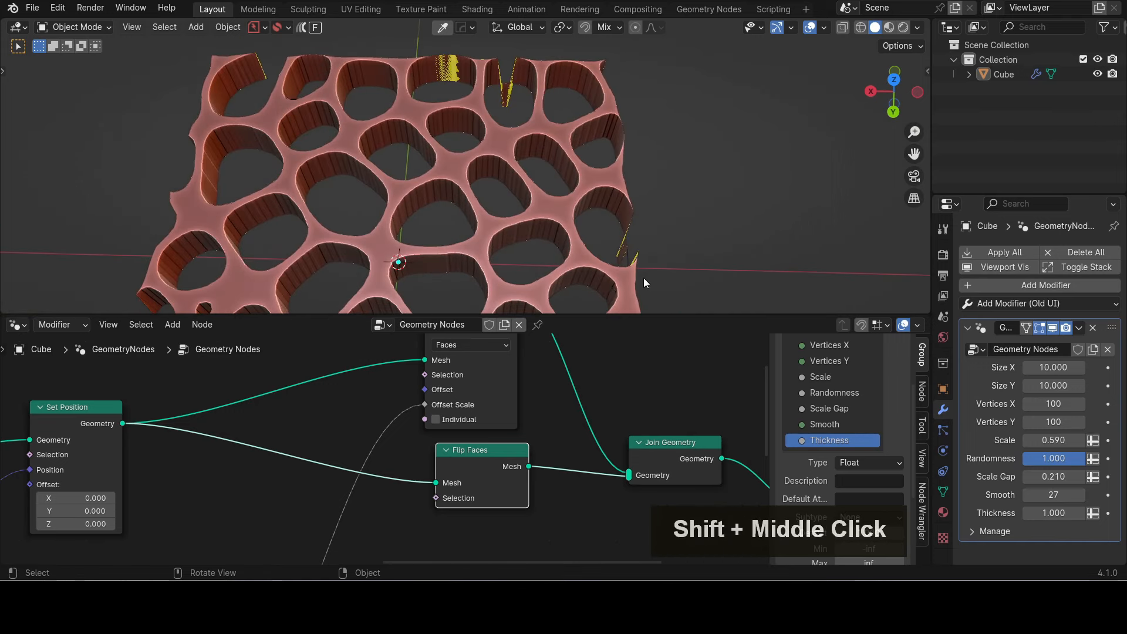
scroll(643, 283, down, 2)
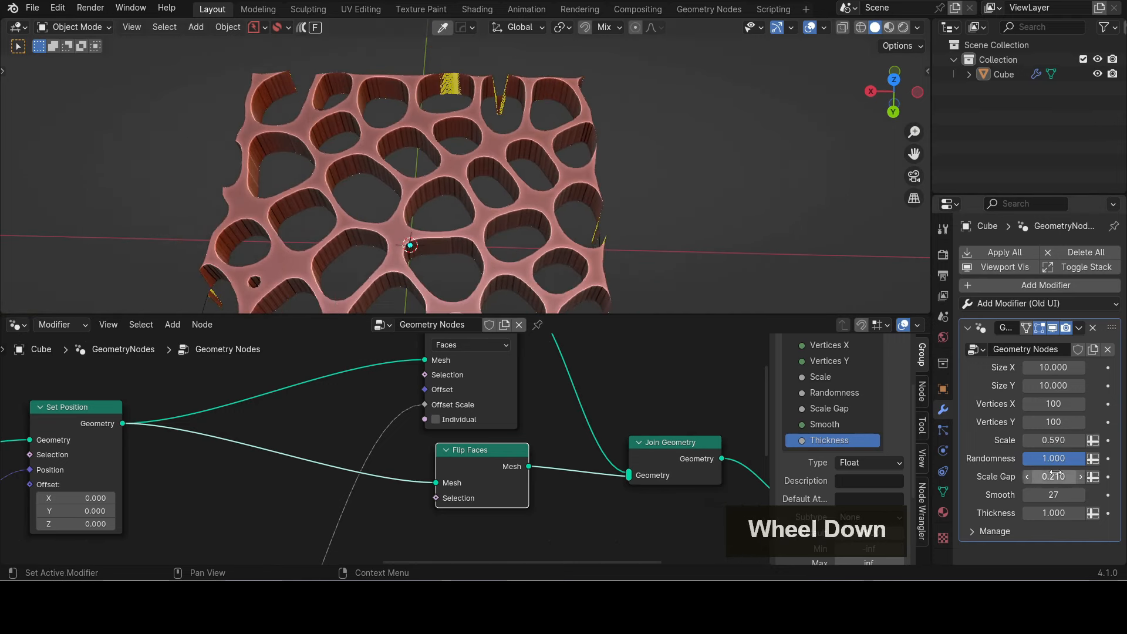
Step: Set the modifier's Smooth to 17 and Scale Gap to 0.160
mouse_move(1054, 495)
mouse_down()
mouse_move(991, 495)
mouse_move(1070, 476)
mouse_move(1047, 477)
mouse_up()
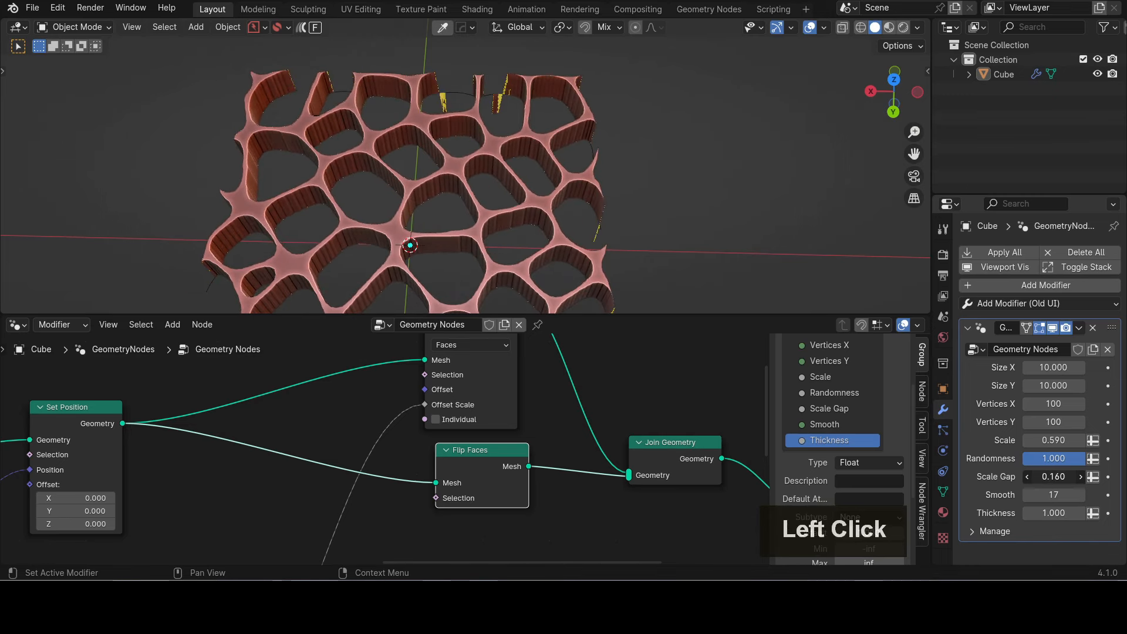
scroll(444, 357, down, 1)
scroll(385, 216, up, 2)
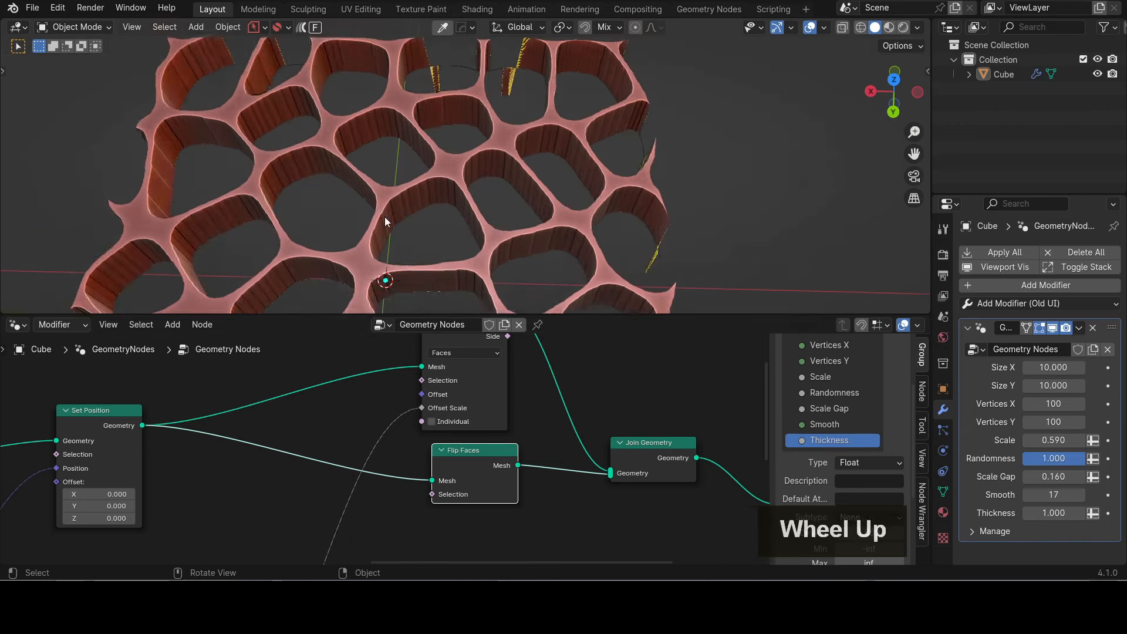
scroll(607, 263, down, 3)
Step: Move the Group Input node that feeds the extrusion's Offset Scale closer to the Extrude Mesh and Flip Faces nodes
shift+middle_drag(528, 486, 495, 384)
scroll(498, 392, down, 2)
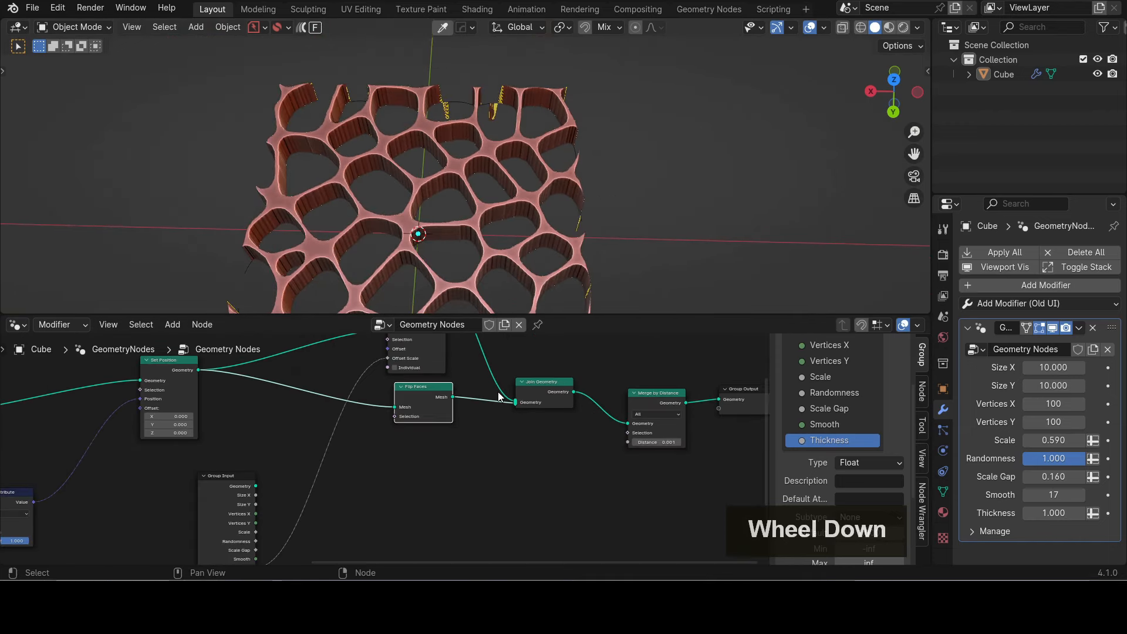
drag(258, 461, 303, 419)
scroll(329, 399, down, 1)
shift+middle_drag(351, 378, 351, 498)
scroll(354, 493, up, 4)
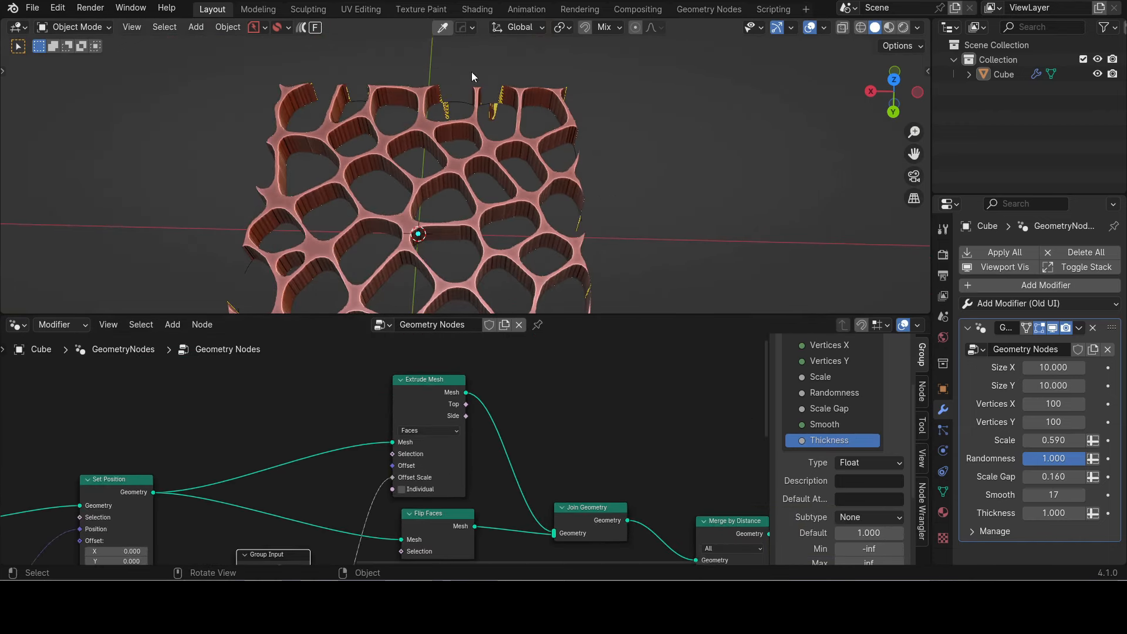
scroll(458, 199, down, 3)
middle_drag(462, 181, 415, 126)
scroll(489, 228, up, 4)
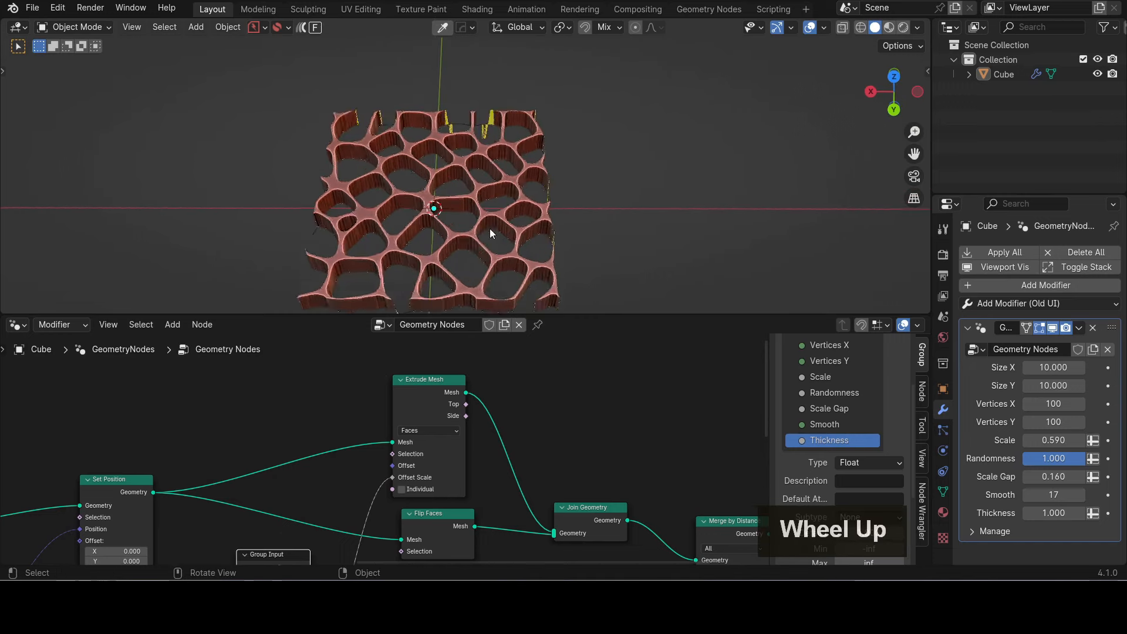
Step: Duplicate the first Group Input and its Grid node together and place the copies in the empty area below the main network
scroll(435, 256, down, 5)
shift+middle_drag(361, 342, 333, 294)
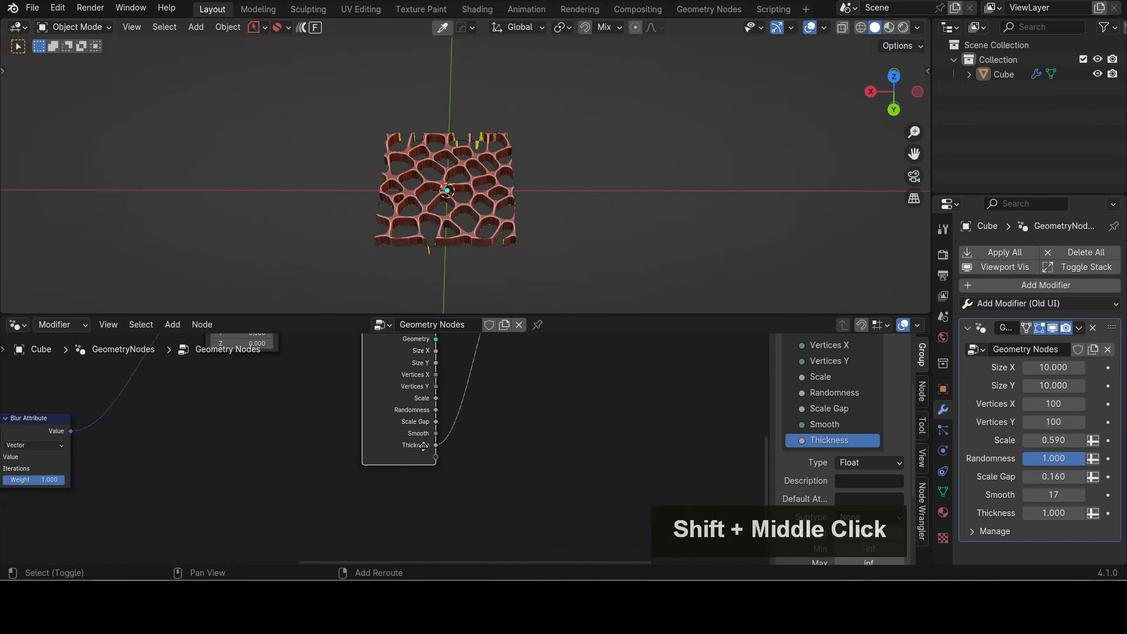
scroll(331, 437, down, 4)
shift+middle_drag(227, 432, 337, 452)
scroll(337, 452, down, 2)
shift+middle_drag(179, 485, 442, 548)
scroll(367, 423, up, 14)
scroll(237, 446, down, 2)
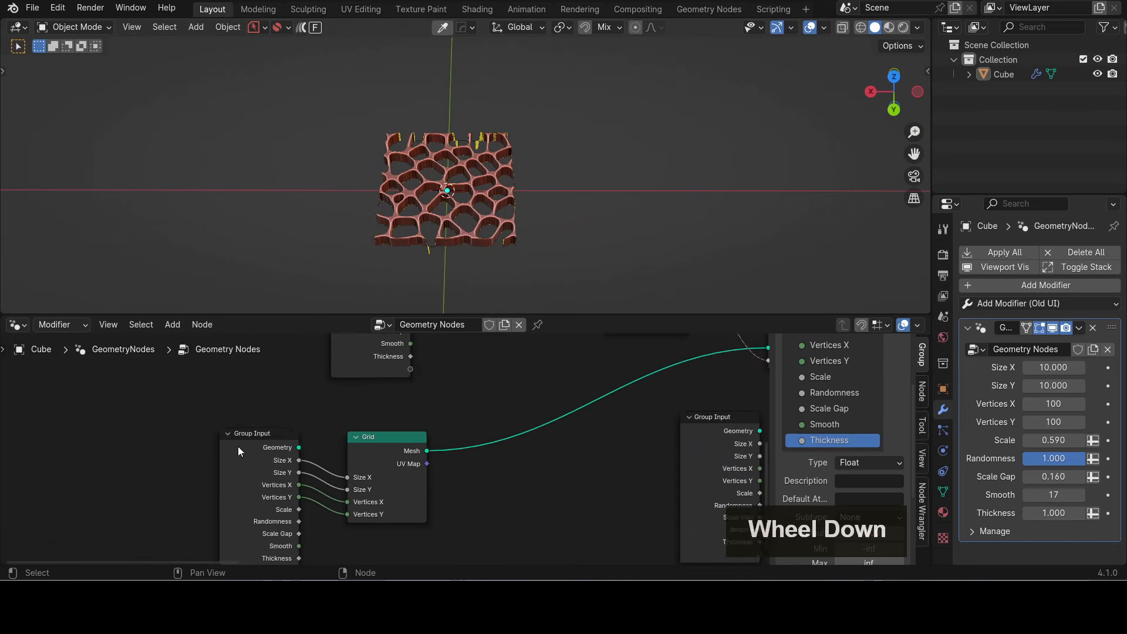
drag(163, 407, 425, 534)
scroll(463, 499, down, 3)
shift+middle_drag(463, 499, 241, 384)
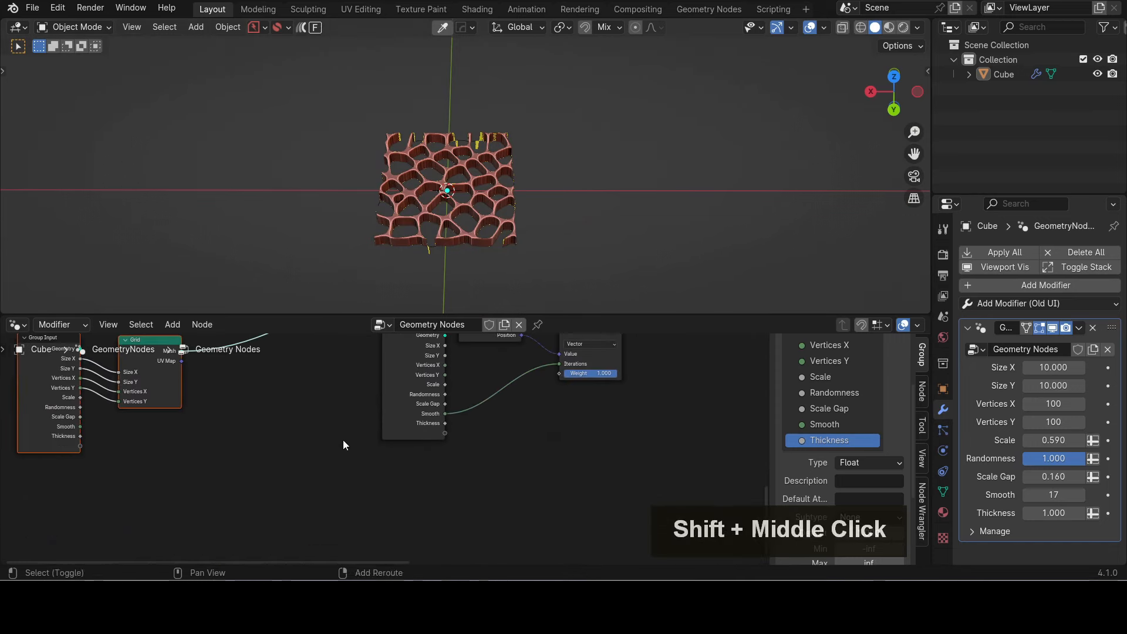
key(shift+d)
click(727, 471)
Step: Preview the duplicated Grid by connecting its mesh to the Group Output
scroll(617, 385, down, 2)
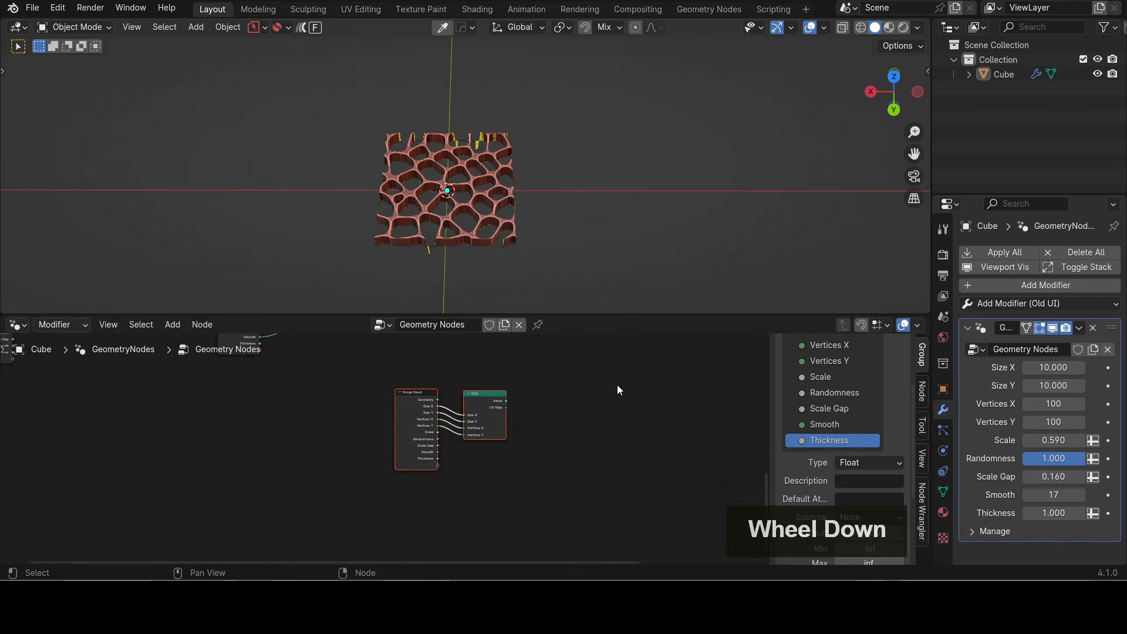
shift+middle_drag(617, 385, 369, 423)
scroll(434, 460, up, 2)
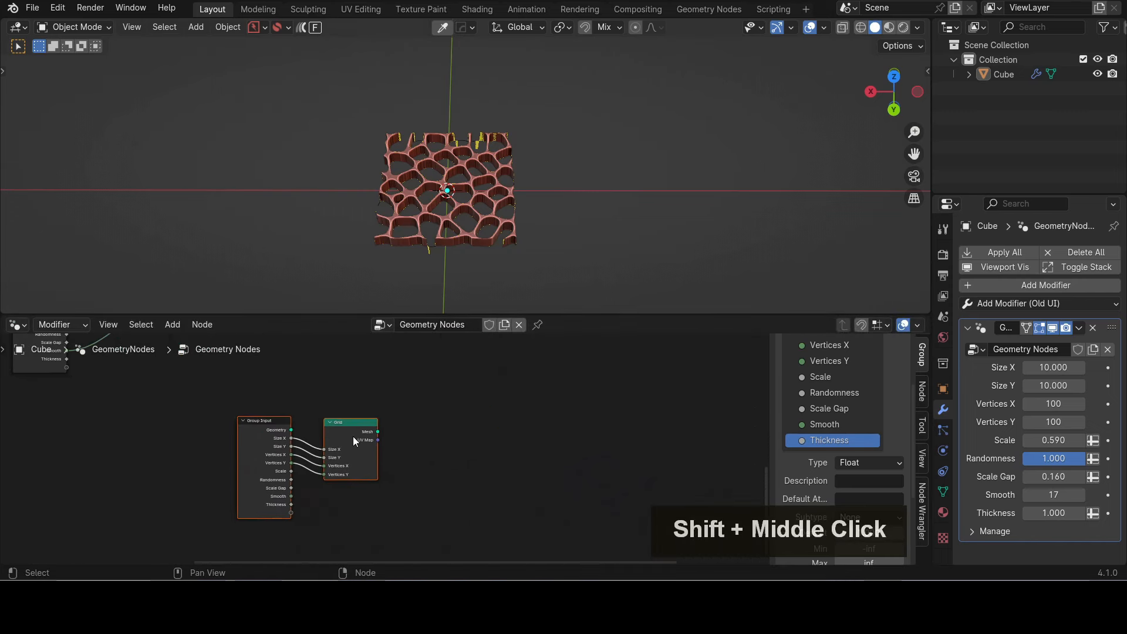
alt+shift+click(353, 436)
scroll(434, 241, up, 3)
middle_drag(435, 245, 414, 257)
scroll(399, 386, up, 2)
scroll(377, 442, up, 2)
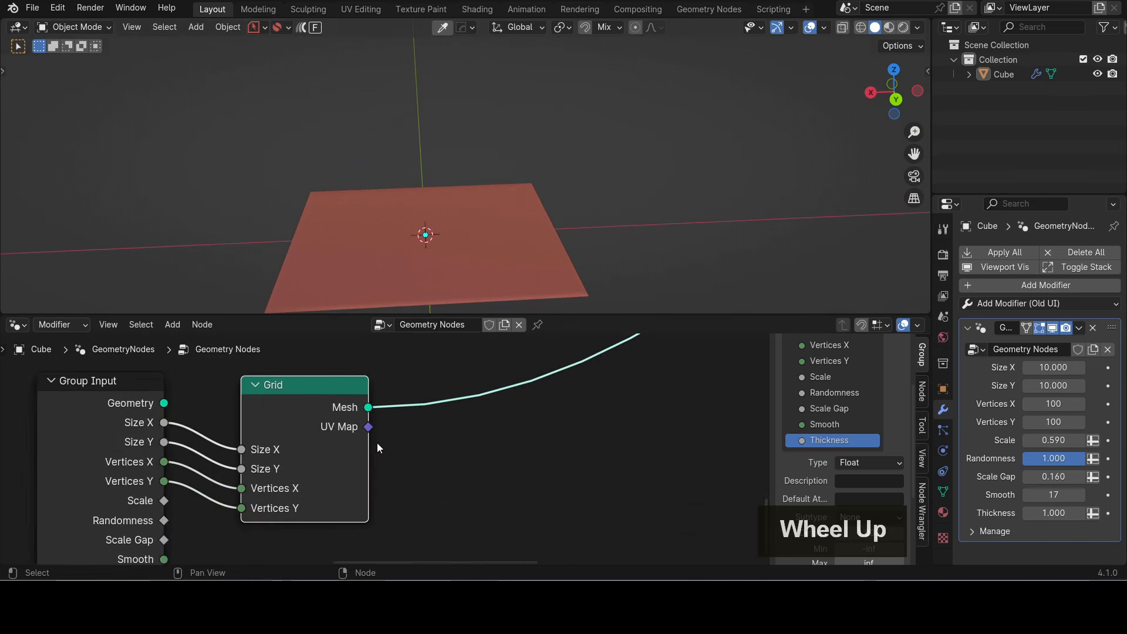
Step: Disconnect Vertices X and Vertices Y from the duplicated Grid and set both to 2
drag(279, 390, 361, 382)
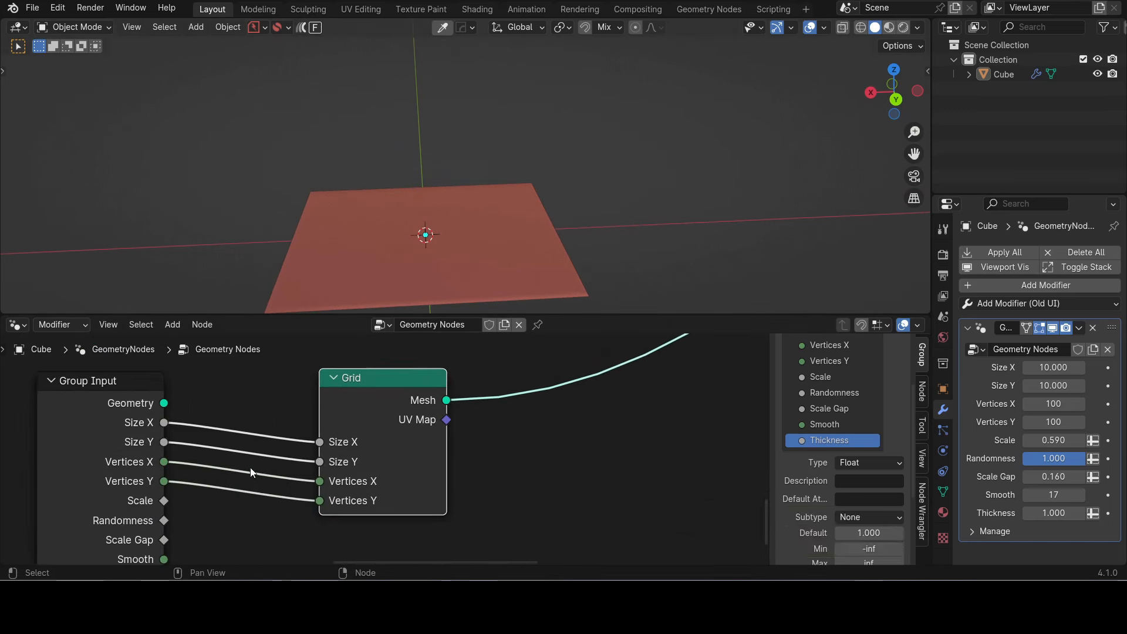
mouse_move(251, 465)
ctrl+right_down()
mouse_move(251, 498)
mouse_move(283, 524)
ctrl+right_up()
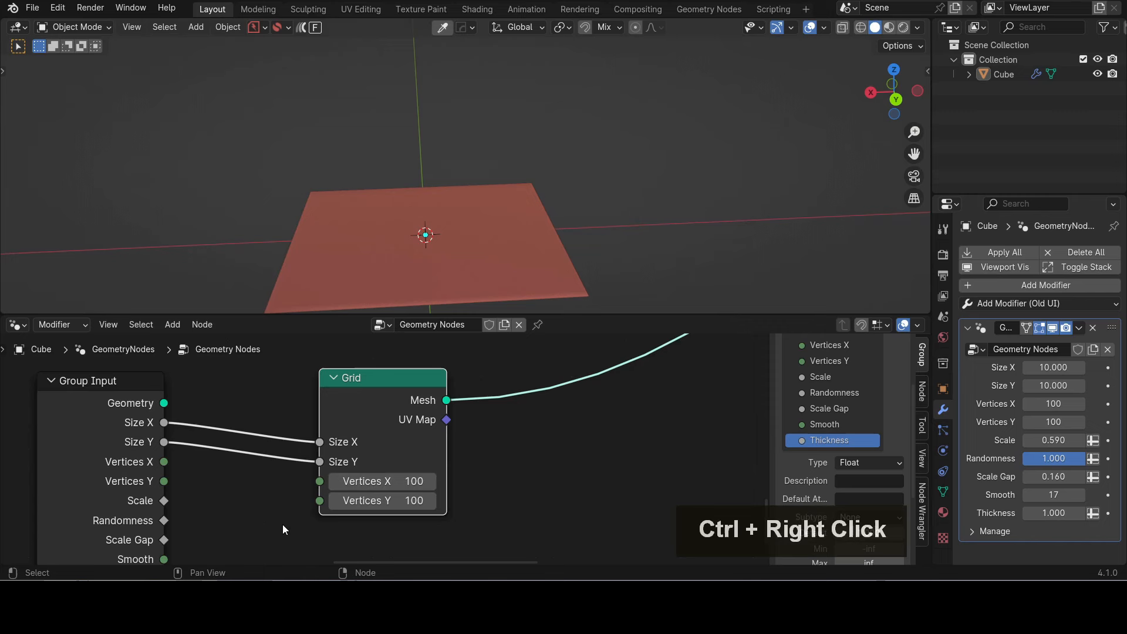
click(414, 482)
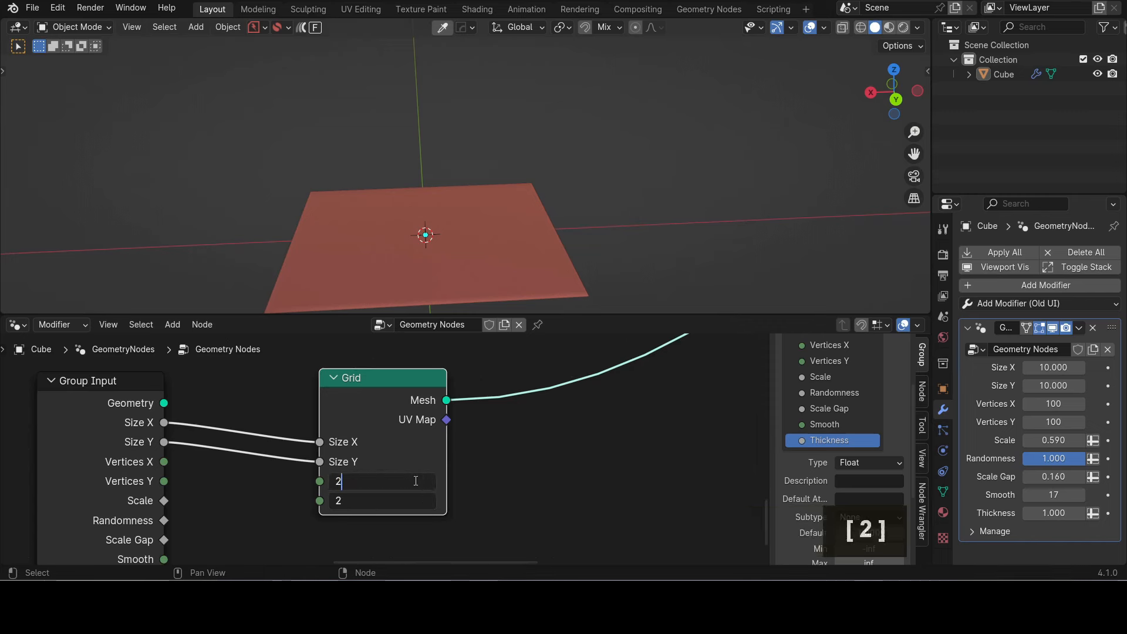
text(2)
key(Return)
Step: Turn on the Wireframe overlay and examine the simplified grid plane
click(823, 28)
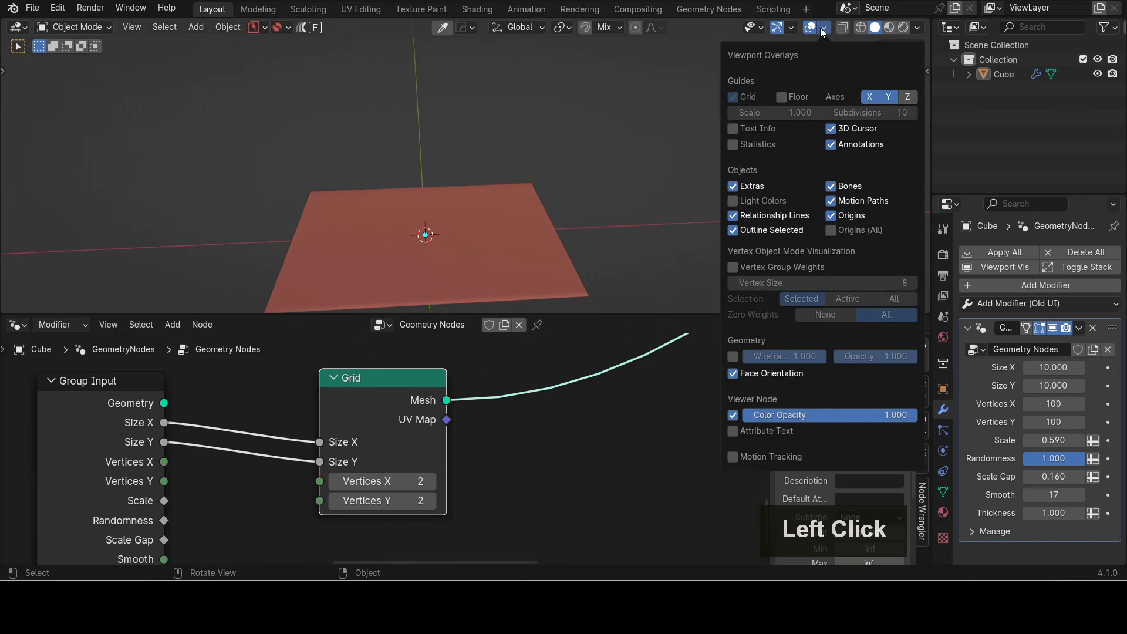
middle_drag(488, 241, 273, 229)
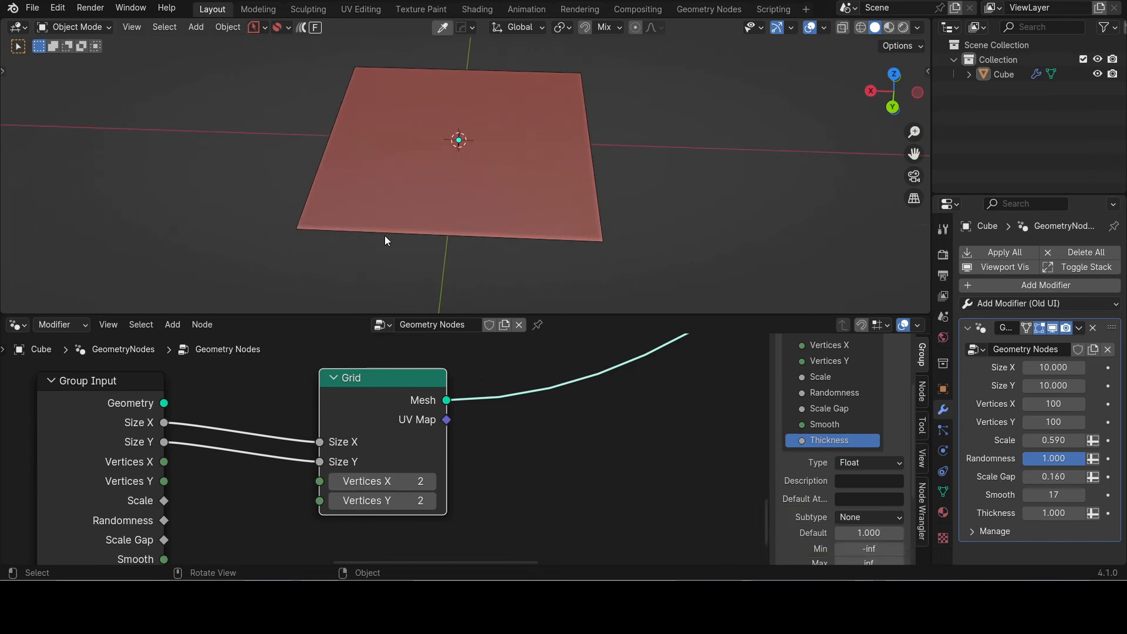
scroll(442, 246, up, 3)
scroll(428, 217, down, 2)
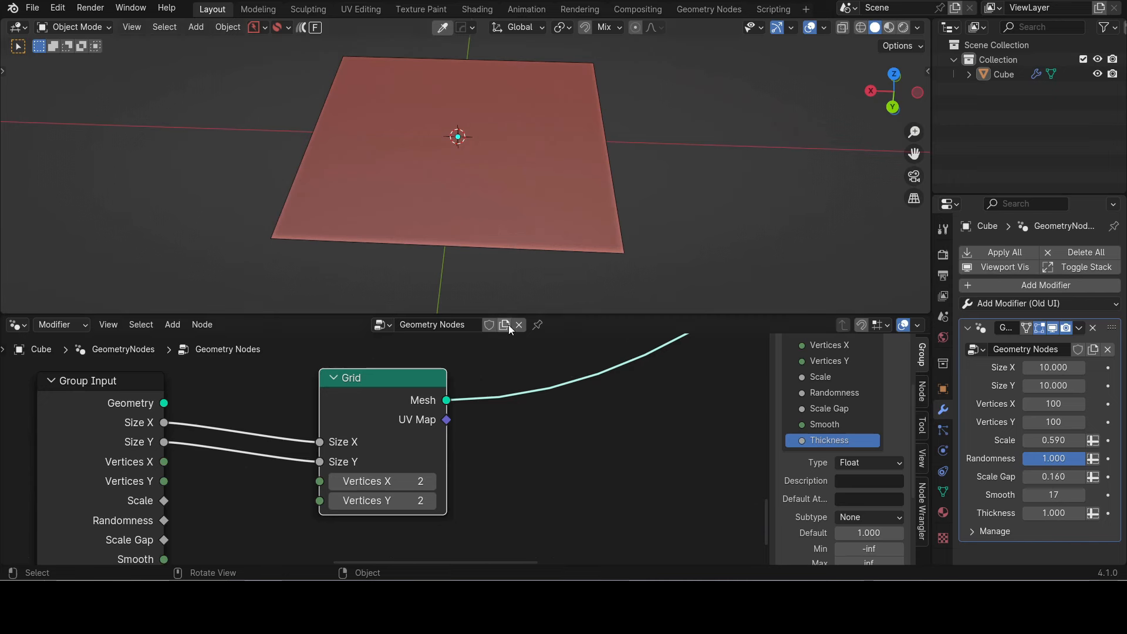
scroll(579, 348, down, 1)
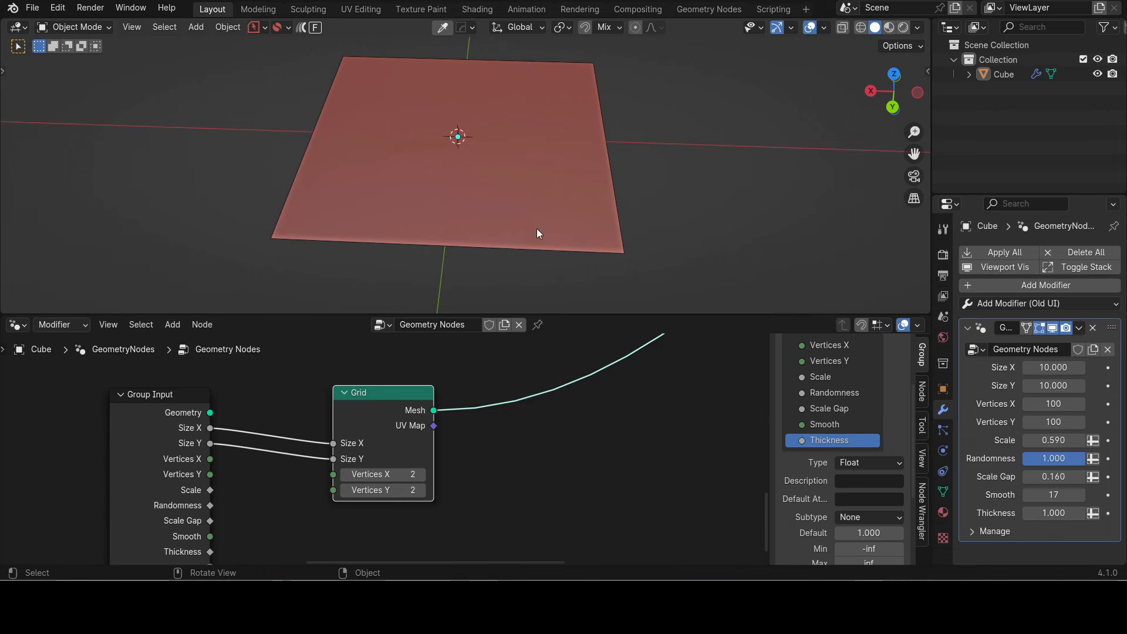
Step: Enlarge the node editor and move the duplicated Group Input and Grid nodes closer together
scroll(527, 364, down, 3)
shift+middle_drag(546, 428, 441, 477)
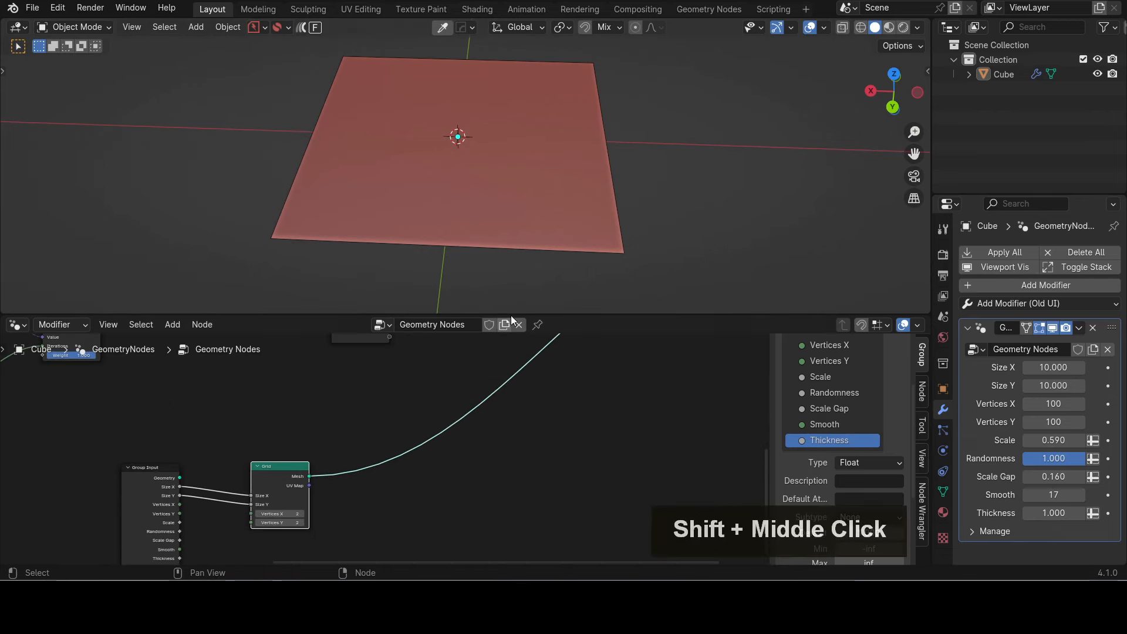
drag(549, 314, 548, 189)
scroll(388, 376, up, 5)
shift+middle_drag(223, 407, 301, 411)
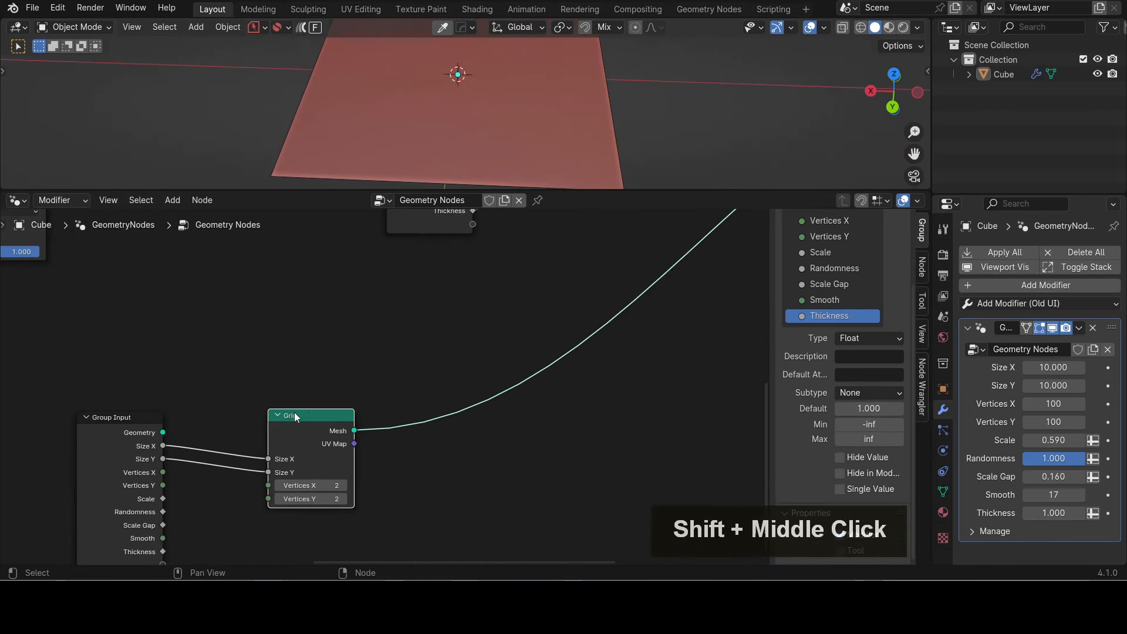
click(279, 416)
click(284, 418)
drag(141, 417, 305, 410)
scroll(453, 141, down, 3)
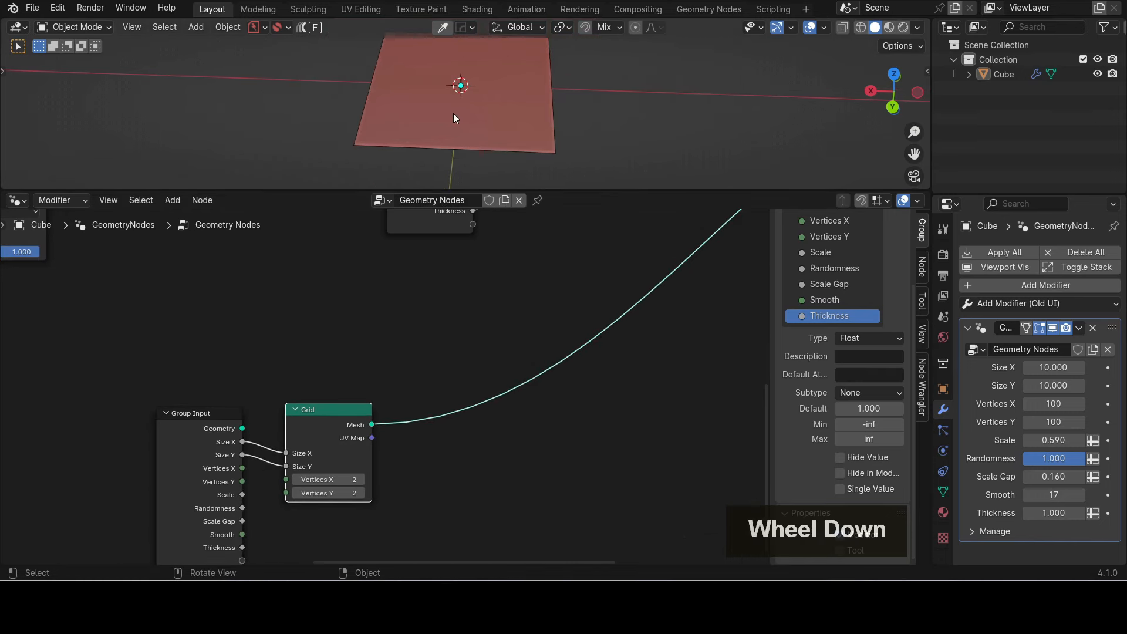
Step: Reconnect Merge by Distance to the Group Output and examine the cell border mesh's wireframe
scroll(454, 114, up, 1)
scroll(558, 272, down, 5)
shift+middle_drag(562, 276, 377, 268)
middle_drag(492, 461, 464, 365)
alt+shift+click(567, 411)
scroll(435, 122, up, 4)
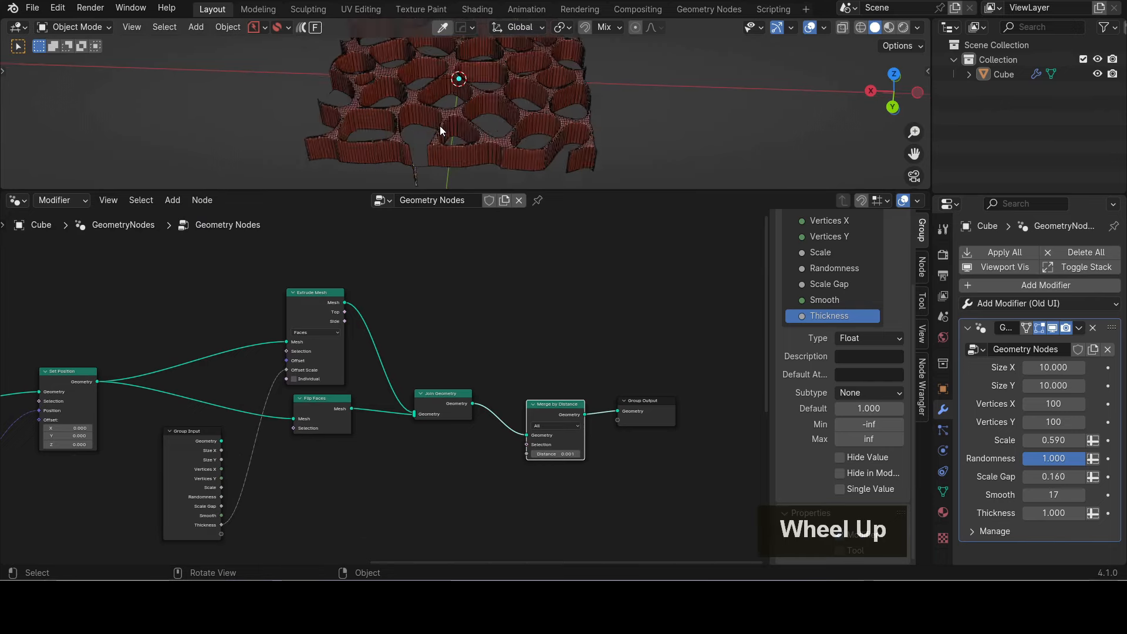
scroll(588, 130, up, 3)
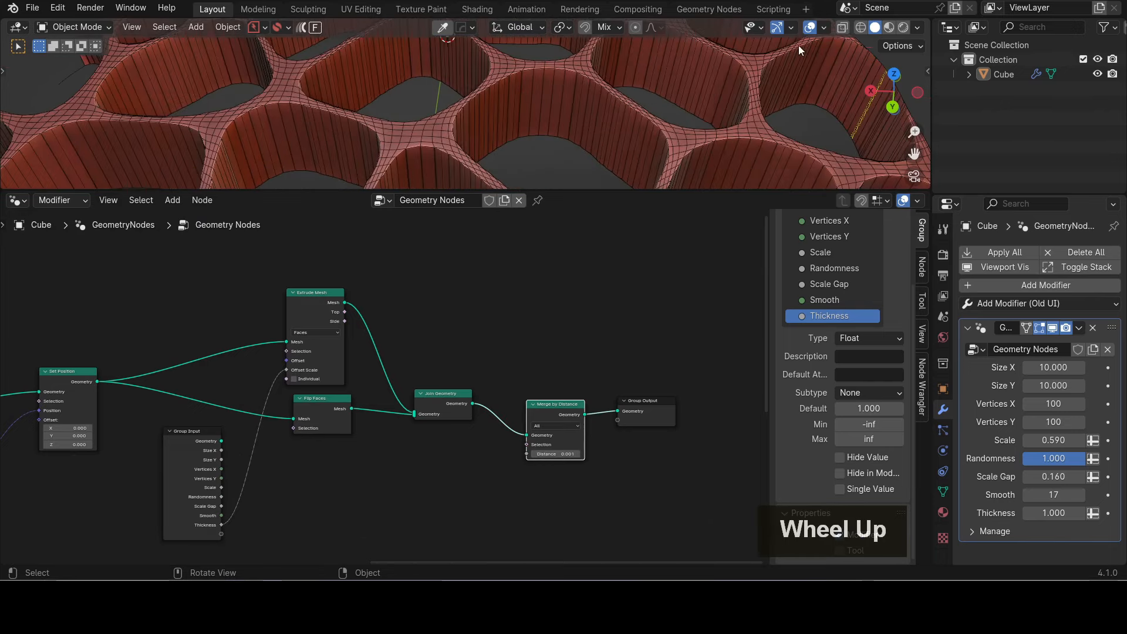
middle_drag(551, 118, 540, 123)
Step: Turn off the Wireframe overlay and review the cell border mesh from the side
click(824, 27)
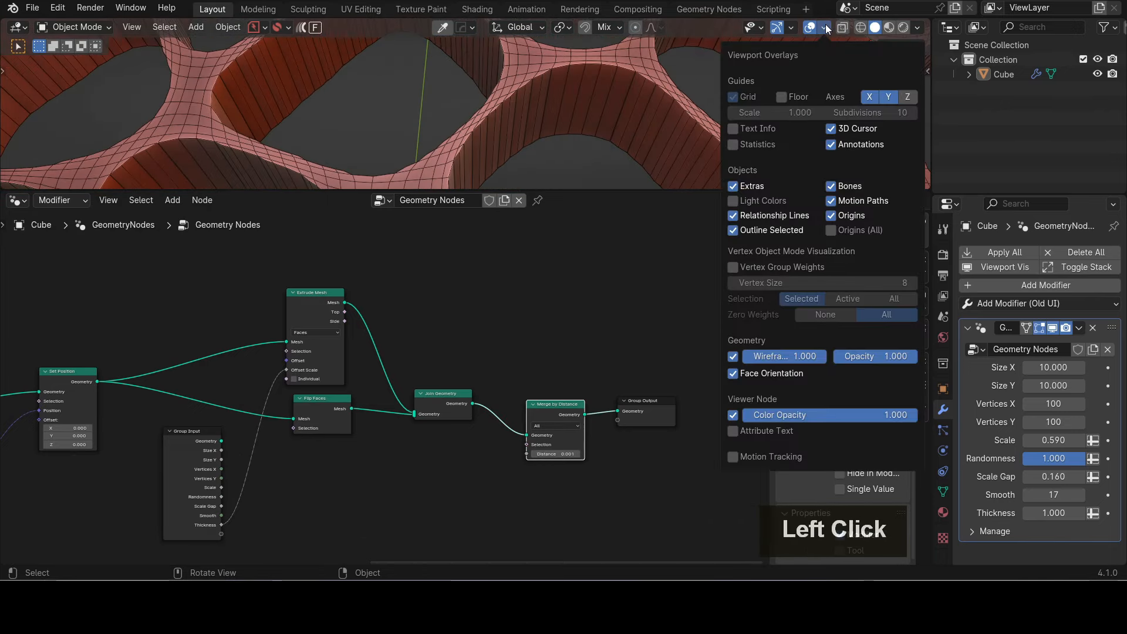
click(733, 357)
scroll(315, 399, down, 3)
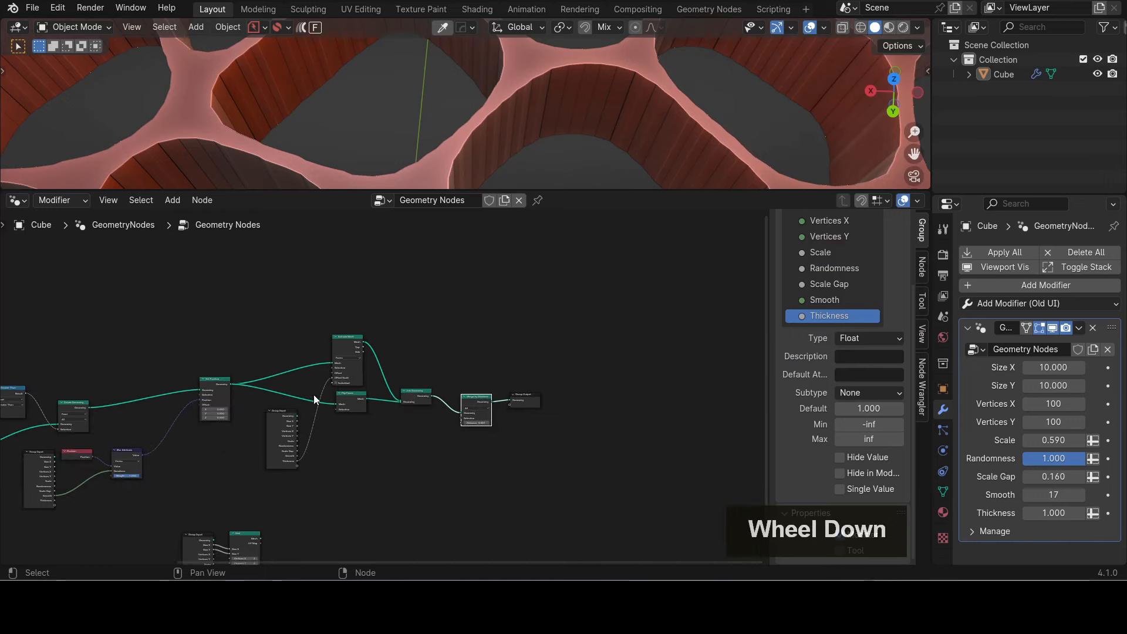
scroll(353, 170, down, 5)
middle_drag(385, 156, 410, 98)
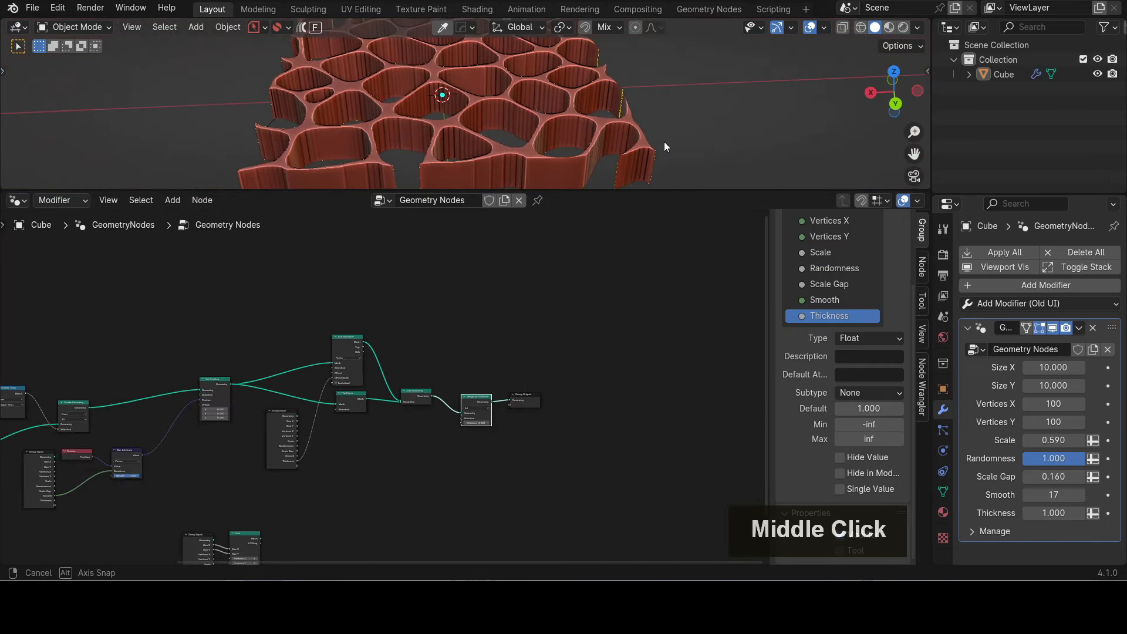
middle_drag(665, 142, 575, 155)
scroll(397, 406, down, 2)
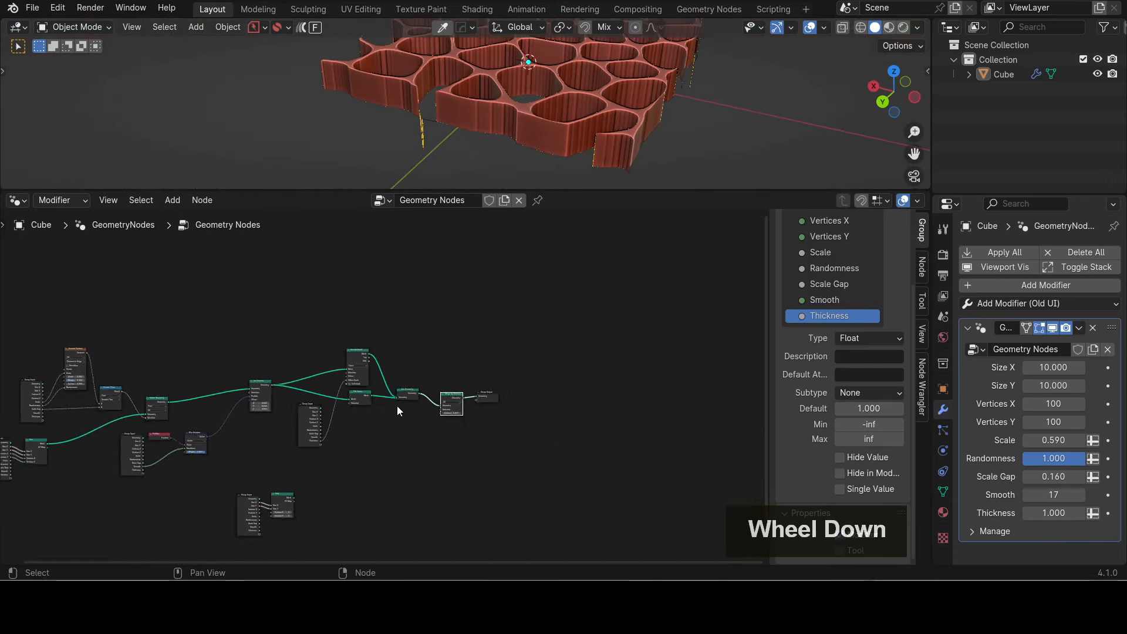
scroll(397, 411, up, 5)
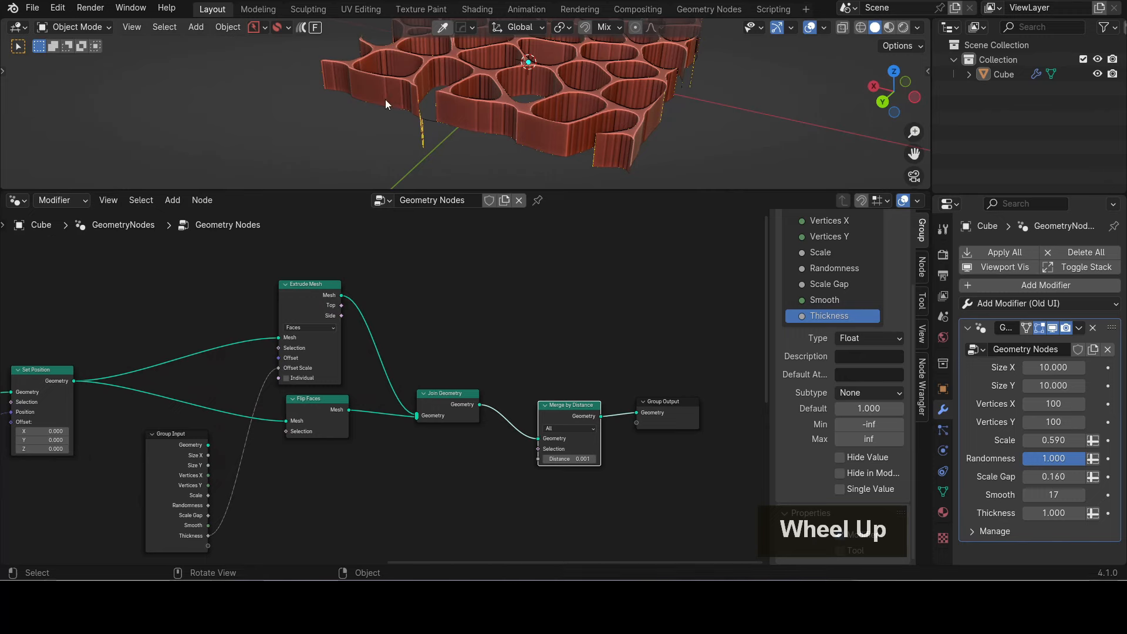
Step: Move the 100-vertex Grid node farther from its Group Input to make room between them
middle_drag(386, 101, 427, 173)
scroll(667, 92, down, 3)
shift+middle_drag(667, 92, 657, 164)
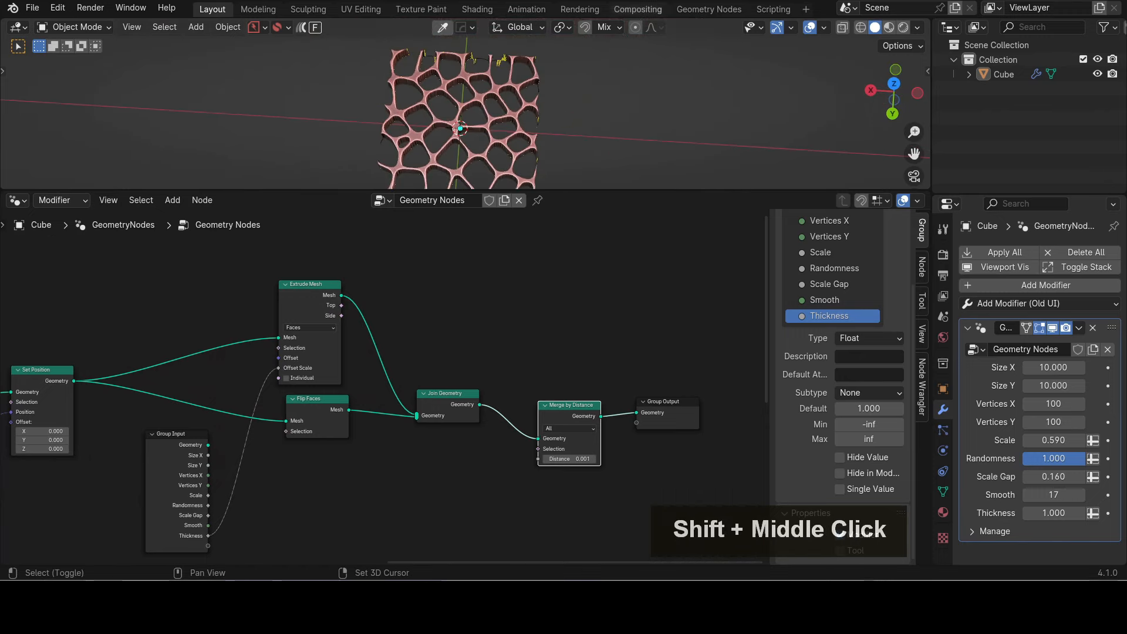
scroll(384, 452, down, 2)
shift+middle_drag(317, 473, 901, 374)
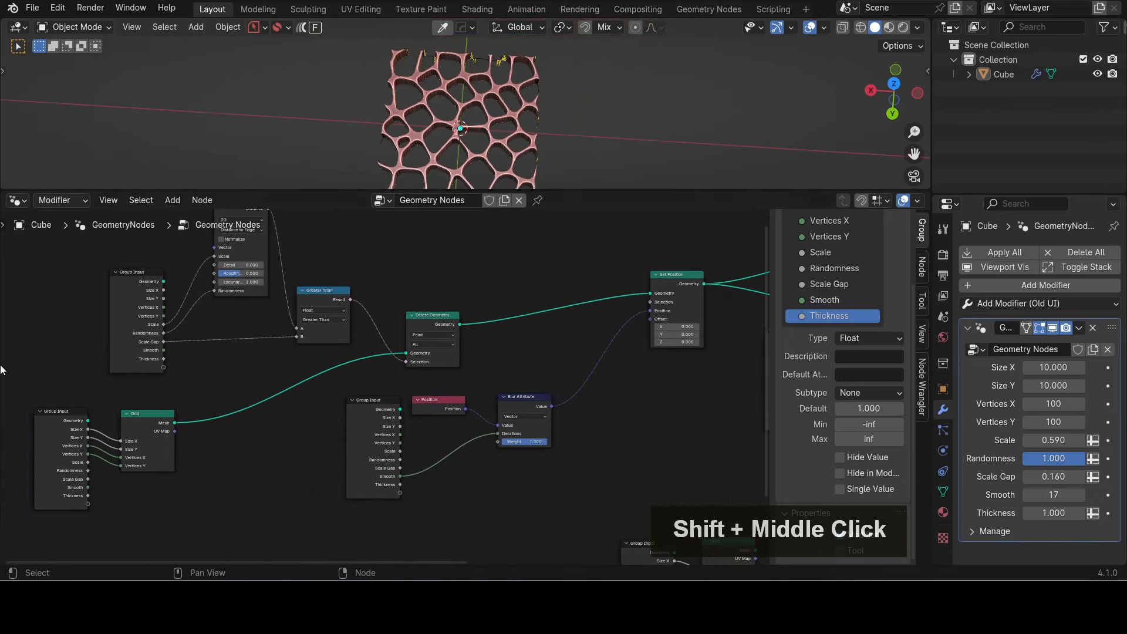
middle_drag(303, 432, 459, 405)
scroll(459, 405, up, 2)
scroll(427, 131, up, 3)
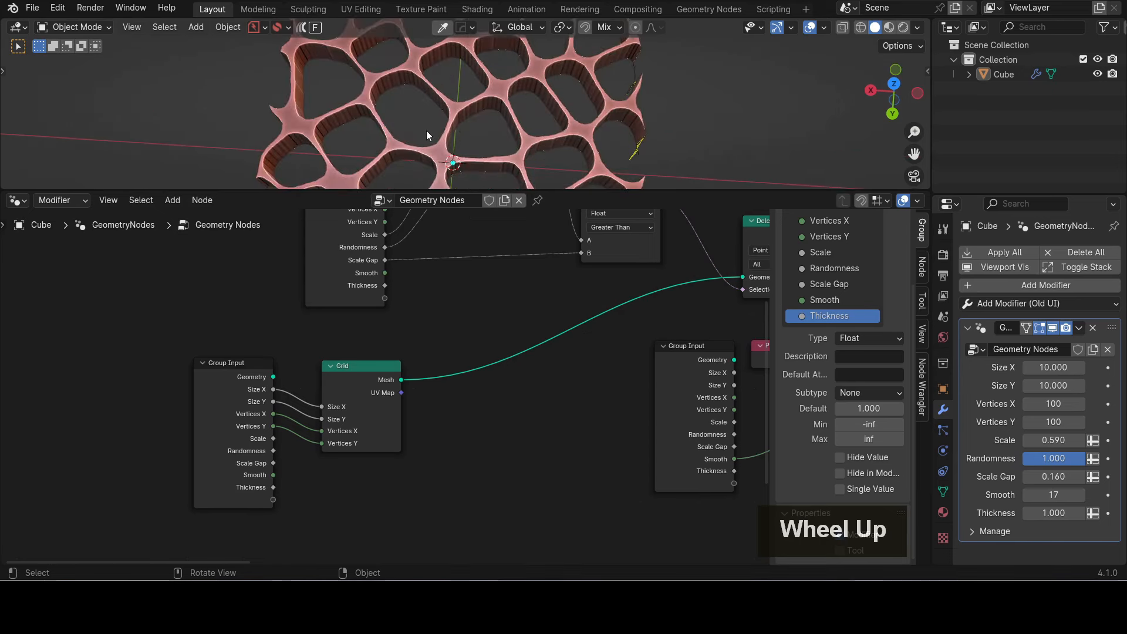
scroll(418, 304, up, 2)
drag(364, 360, 544, 336)
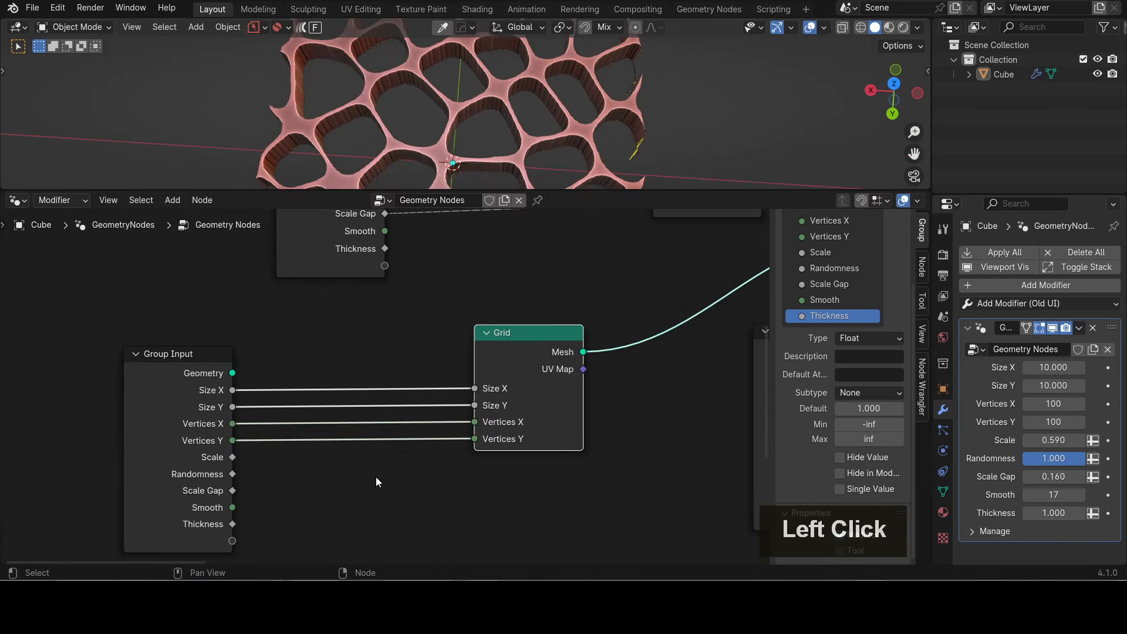
scroll(381, 376, up, 1)
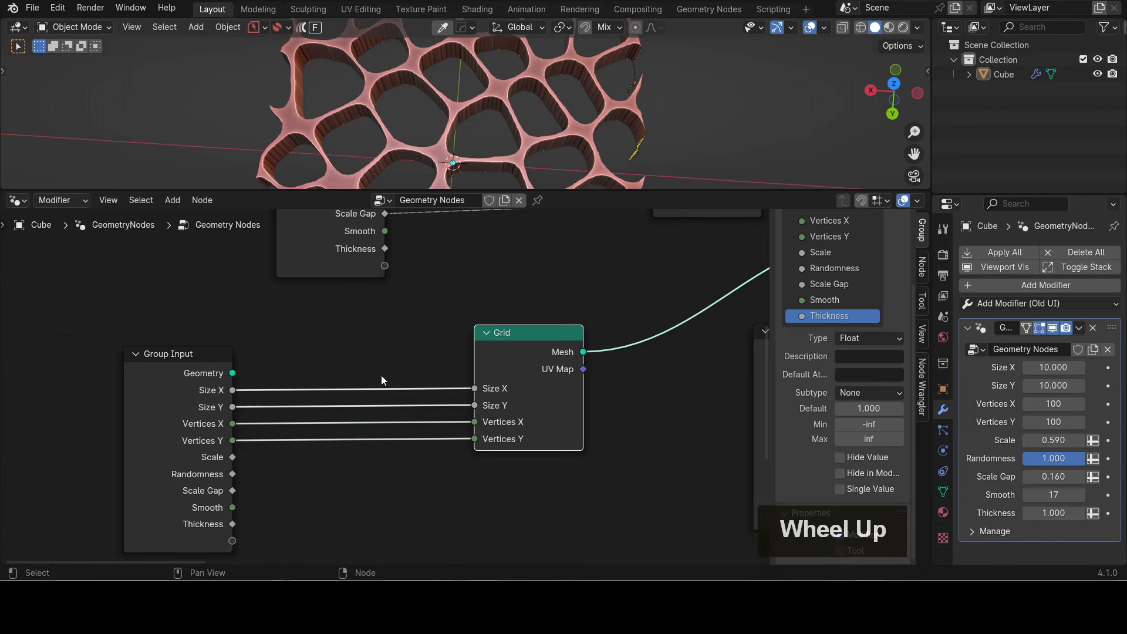
Step: Insert a Math node set to Add into the Size X link to the Grid, and space the Group Input and Grid around it
shift+middle_drag(351, 335, 421, 324)
key(shift+a)
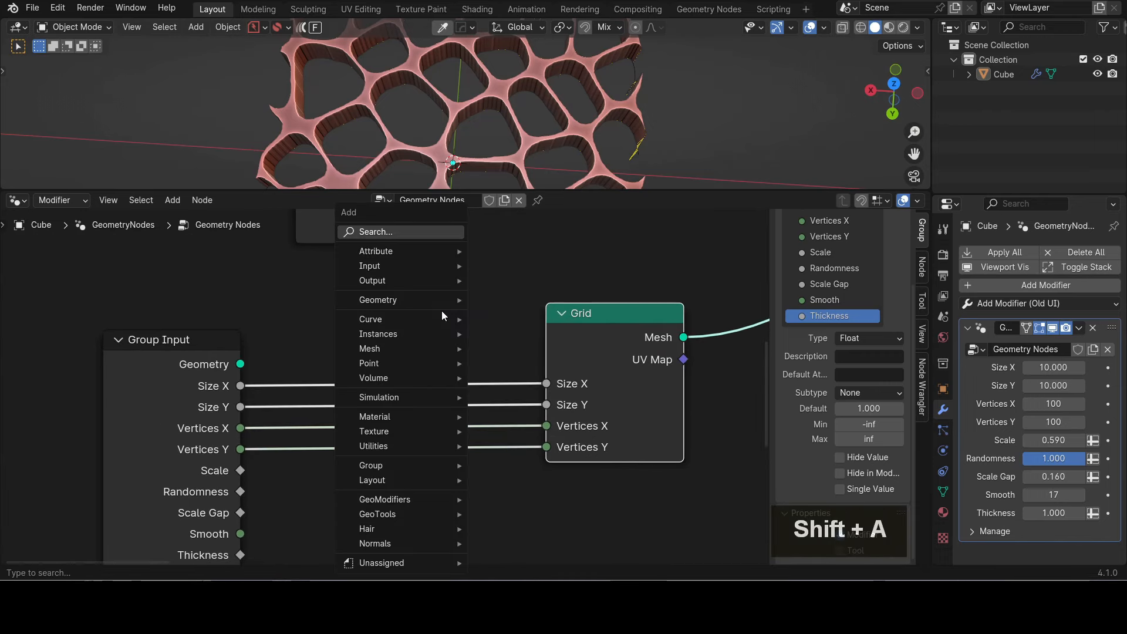
text(math)
click(523, 337)
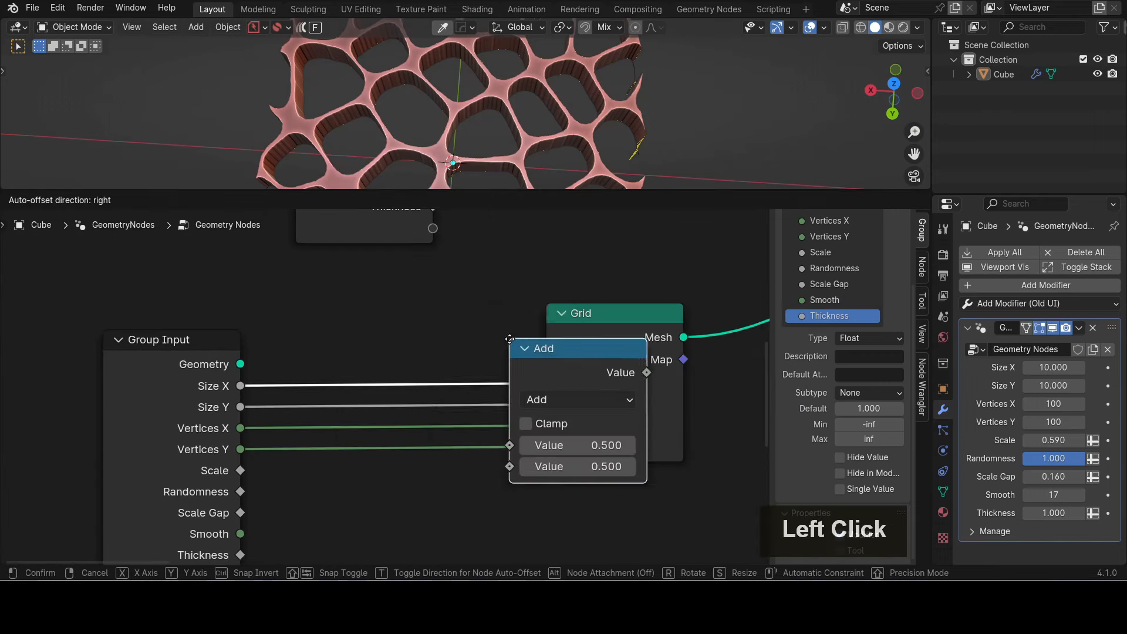
click(406, 289)
drag(408, 319, 424, 285)
drag(186, 351, 170, 499)
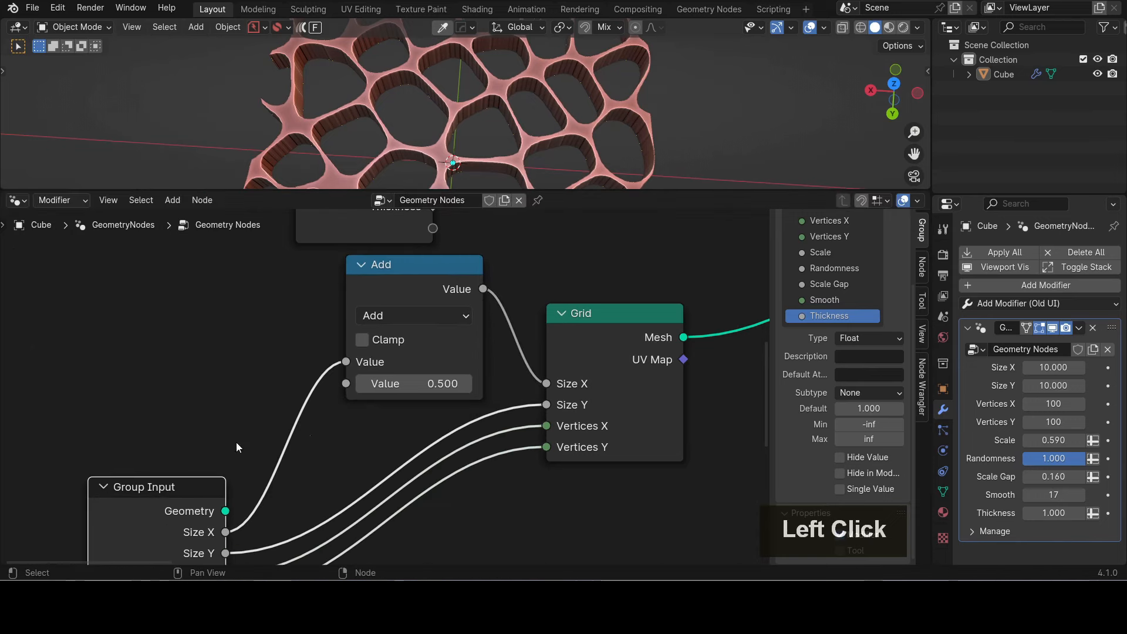
drag(589, 313, 734, 333)
scroll(515, 301, down, 4)
Step: Duplicate the Add node into the Size Y link to the Grid and move the Group Input lower
shift+middle_drag(501, 317, 447, 313)
click(393, 277)
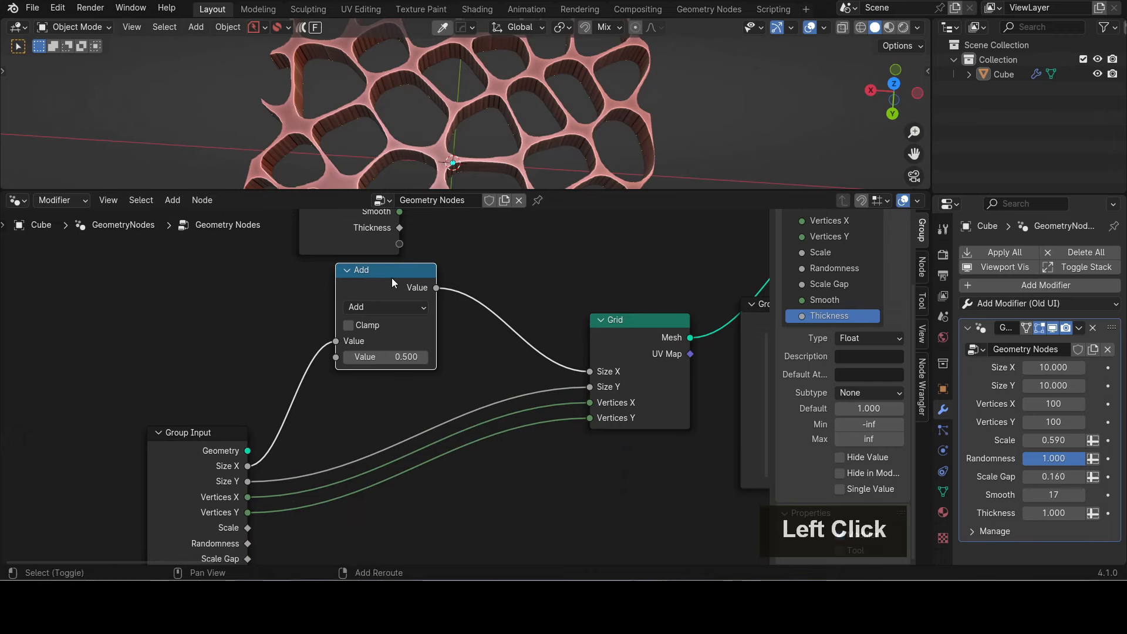
key(shift+d)
click(398, 381)
drag(398, 381, 394, 406)
drag(215, 452, 216, 488)
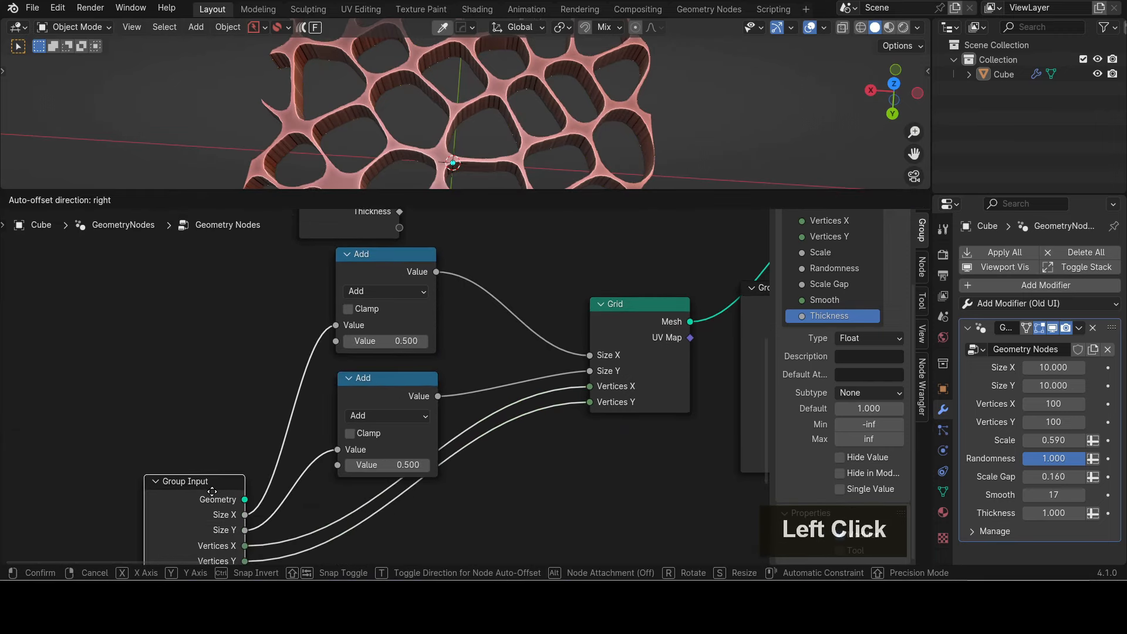
scroll(407, 320, down, 2)
Step: Inspect the cell border mesh, and preview the separate base Grid with 2 by 2 vertices through the Group Output
shift+middle_drag(502, 305, 453, 330)
scroll(465, 142, down, 3)
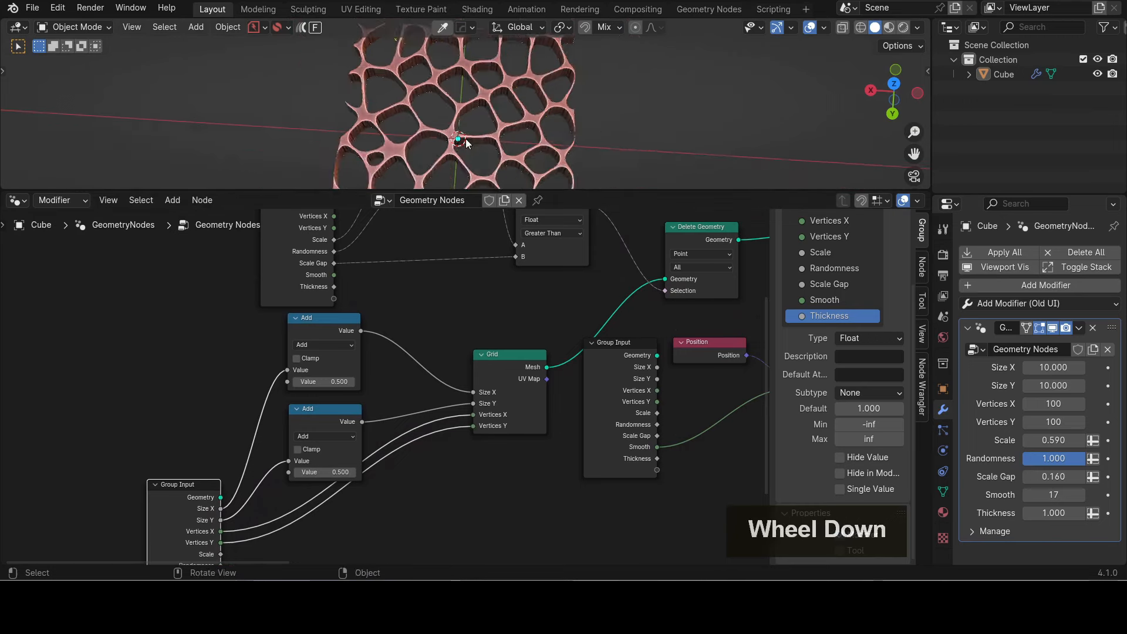
middle_drag(465, 142, 461, 91)
scroll(462, 90, up, 4)
scroll(663, 98, down, 2)
scroll(663, 99, down, 3)
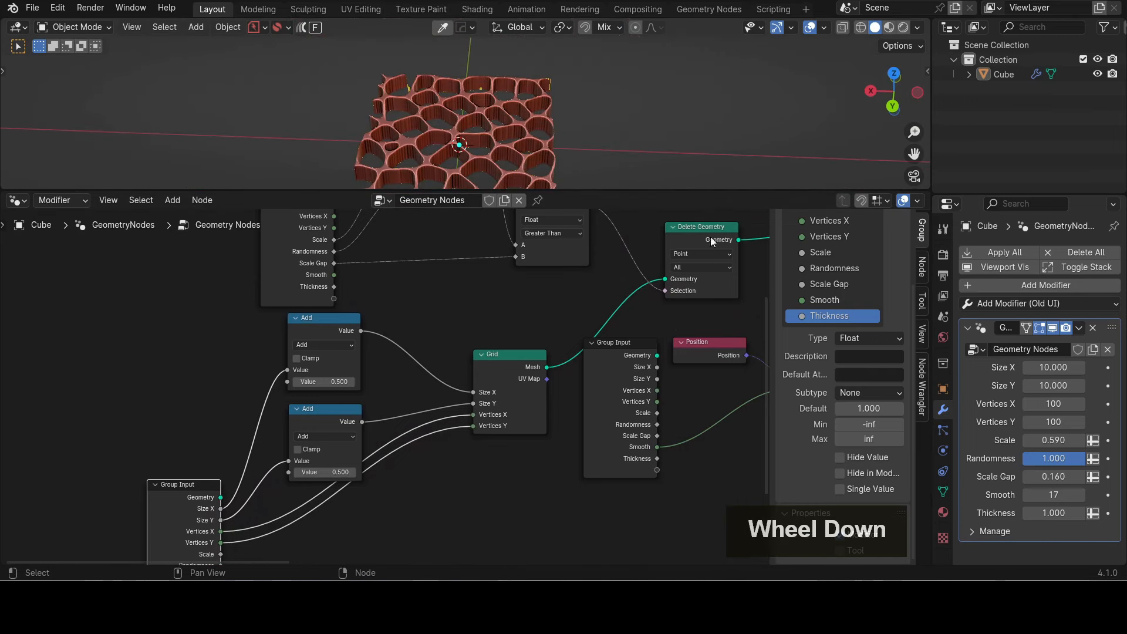
middle_drag(640, 449, 164, 453)
shift+middle_drag(477, 472, 409, 385)
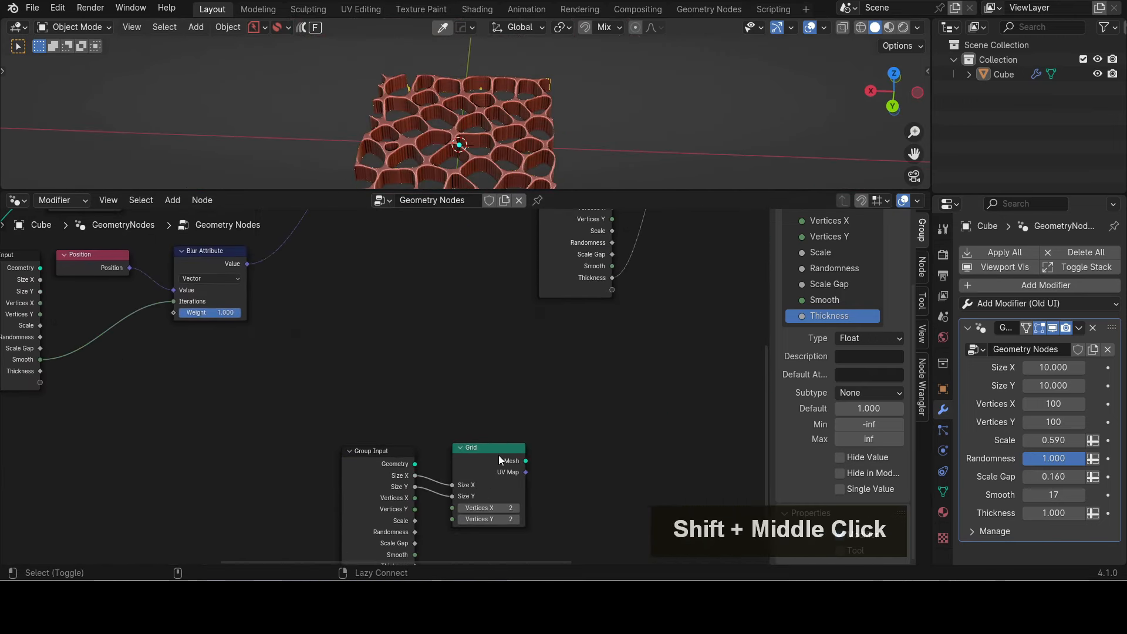
alt+shift+click(499, 456)
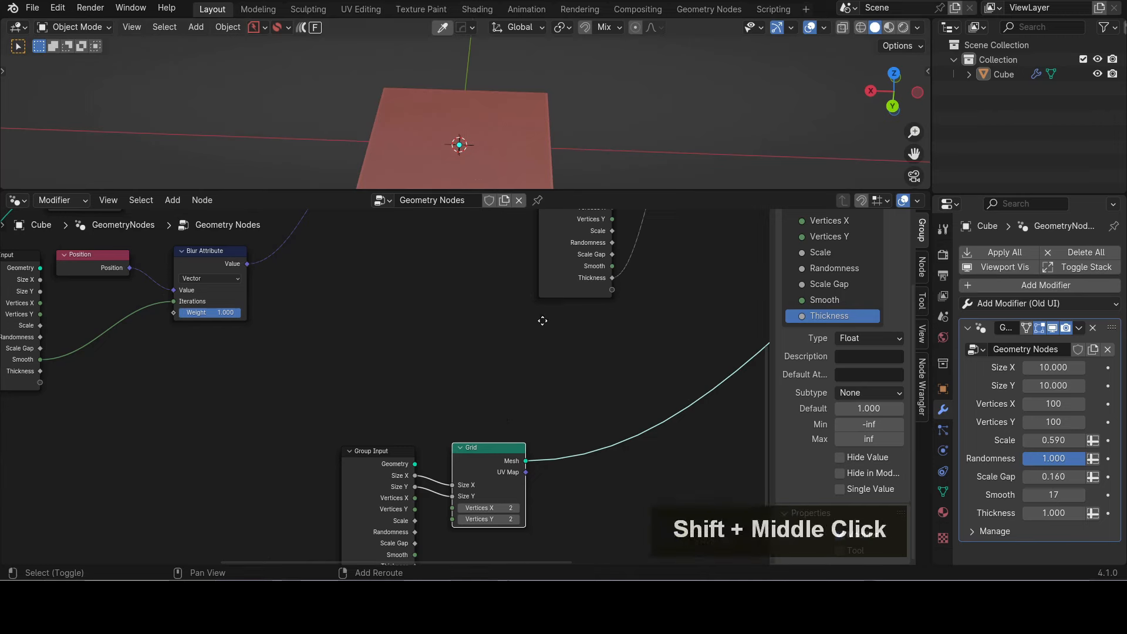
Step: Examine the flat base grid plane from a lower angle and look over the surrounding nodes
shift+middle_drag(540, 319, 434, 410)
middle_drag(381, 383, 452, 399)
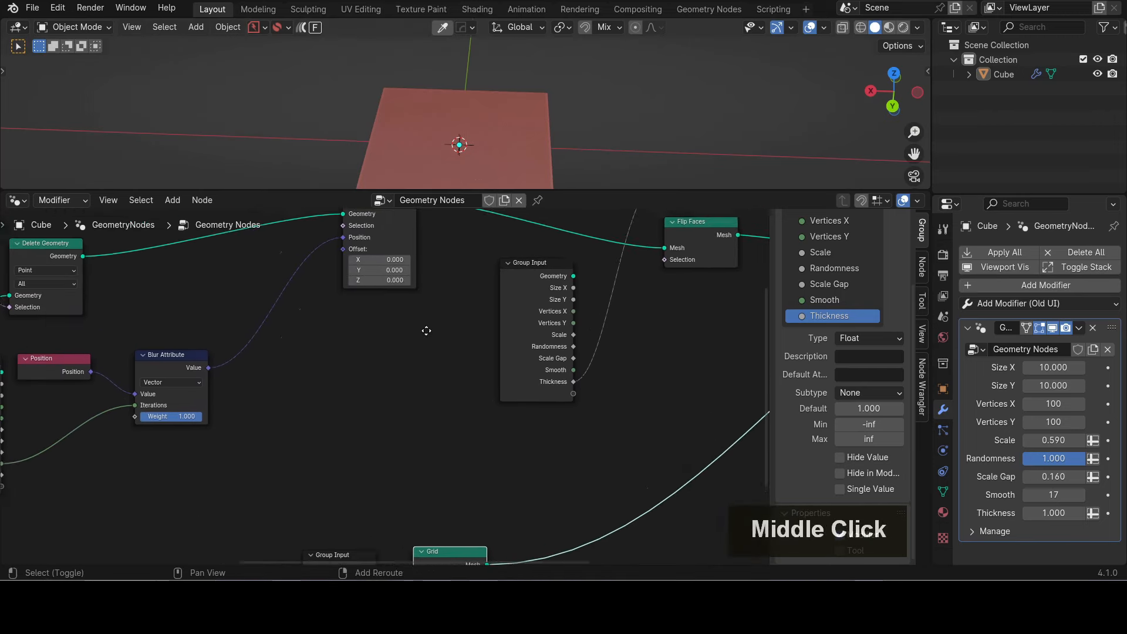
shift+middle_drag(397, 326, 468, 333)
scroll(477, 323, down, 2)
shift+middle_drag(573, 473, 466, 373)
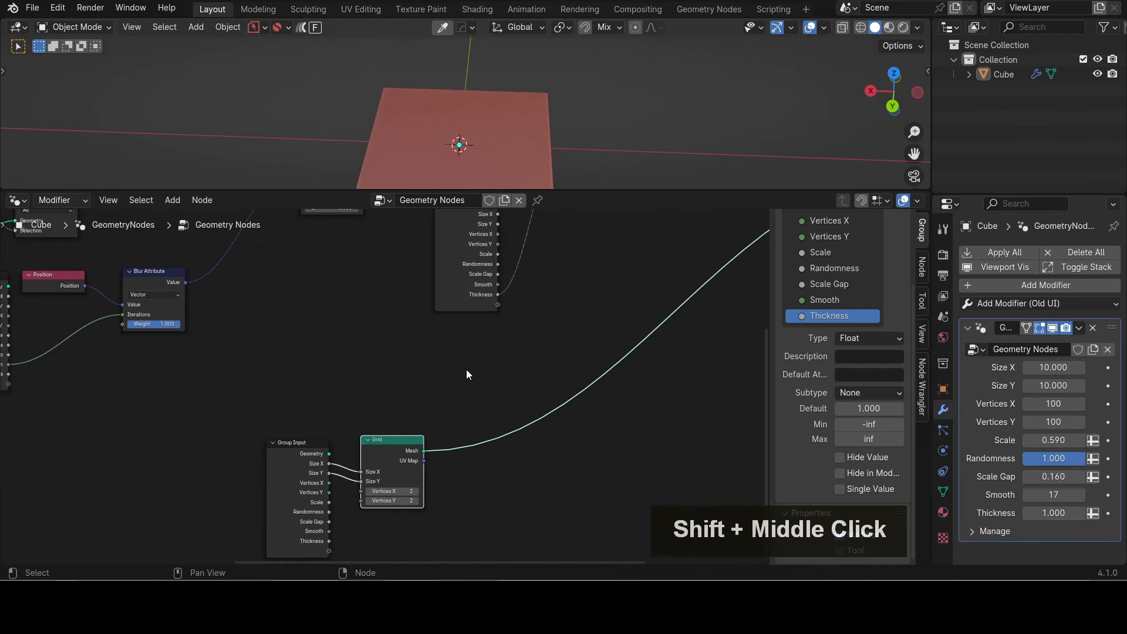
scroll(457, 400, up, 1)
middle_drag(486, 154, 471, 85)
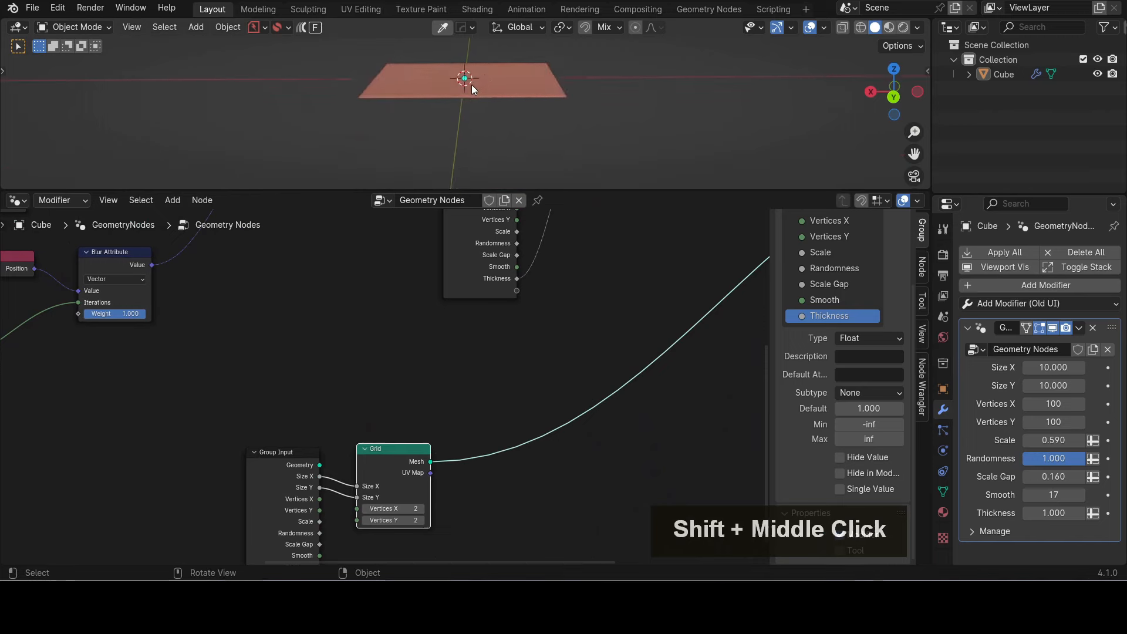
scroll(418, 61, up, 3)
scroll(592, 396, down, 2)
Step: Duplicate the Extrude Mesh, Flip Faces, Join Geometry, Merge by Distance and Group Input nodes and place the copies beside the base Grid
shift+middle_drag(592, 395, 415, 422)
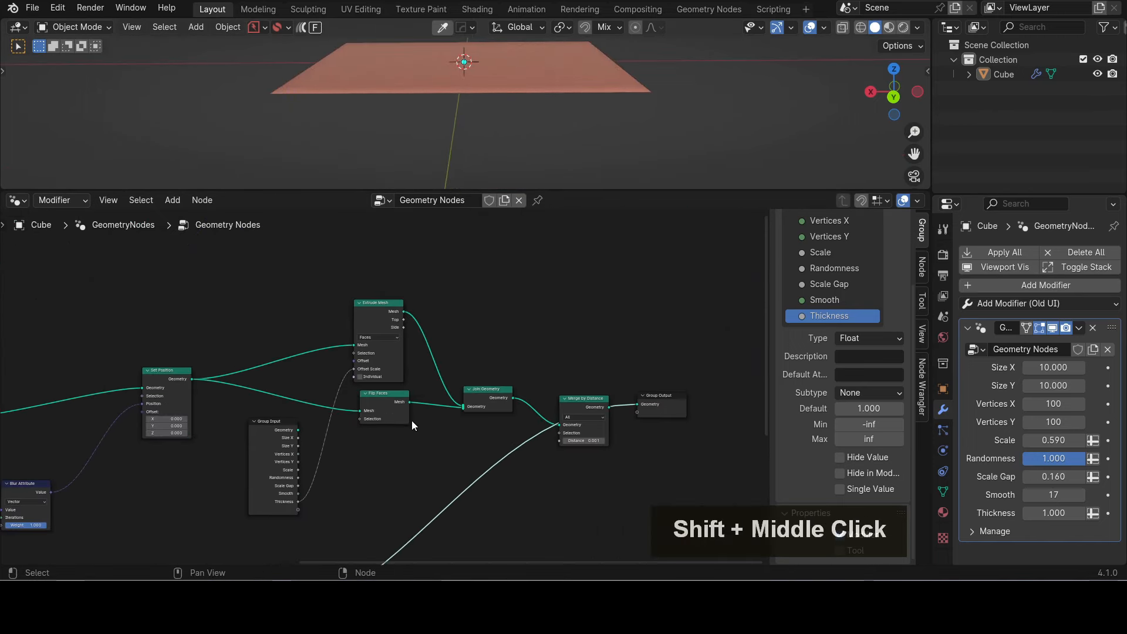
scroll(393, 369, up, 2)
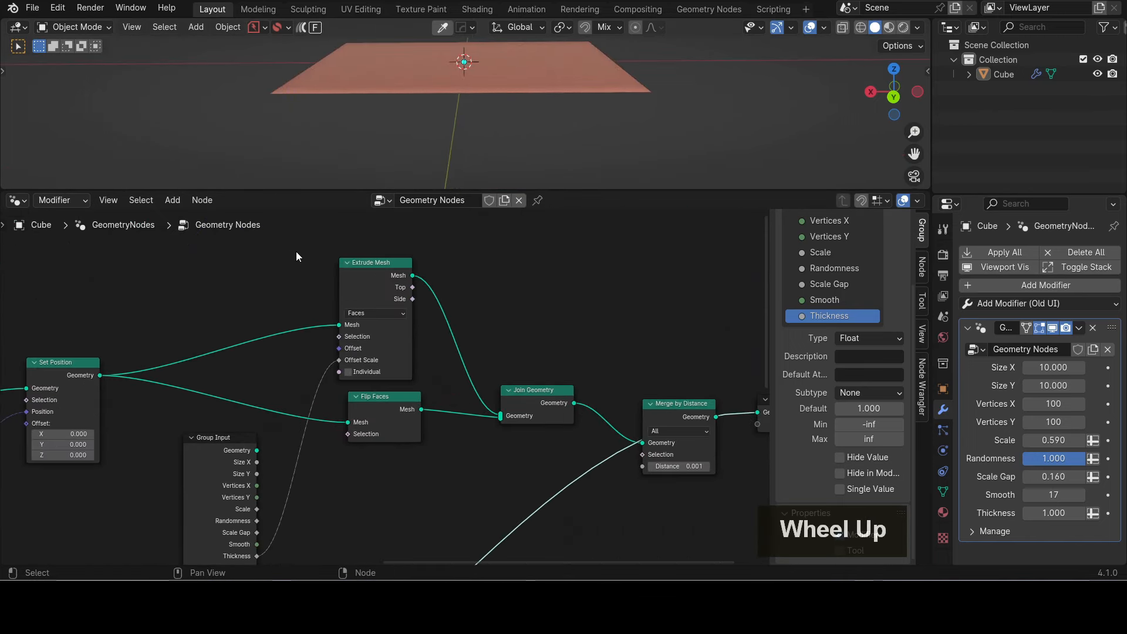
drag(202, 247, 668, 459)
scroll(614, 494, down, 2)
shift+middle_drag(614, 494, 471, 546)
key(shift+d)
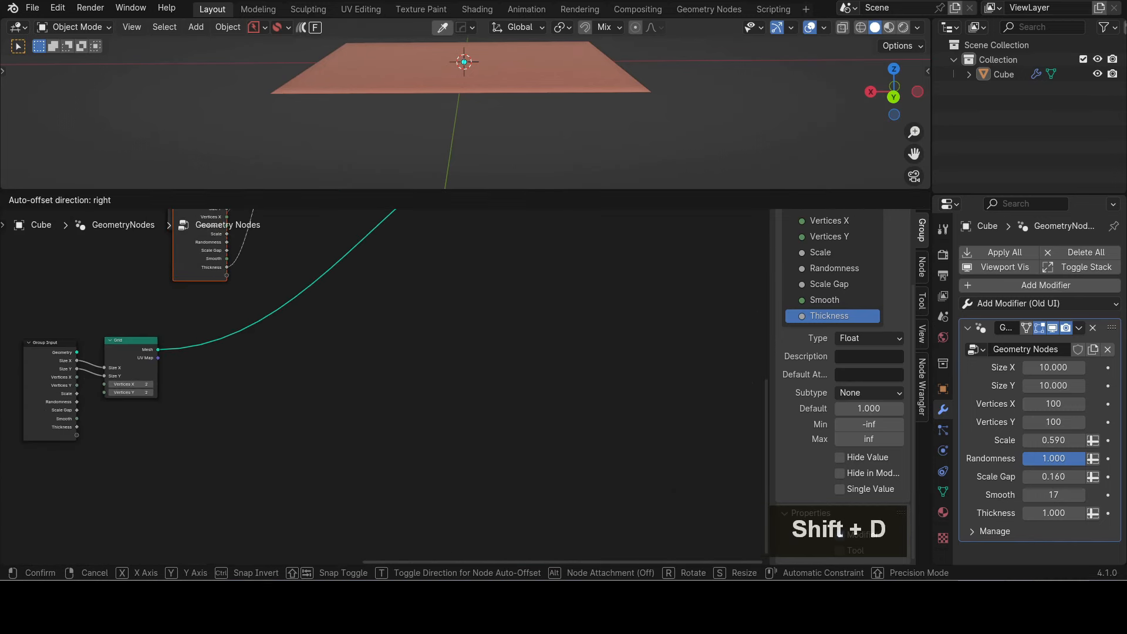
click(566, 564)
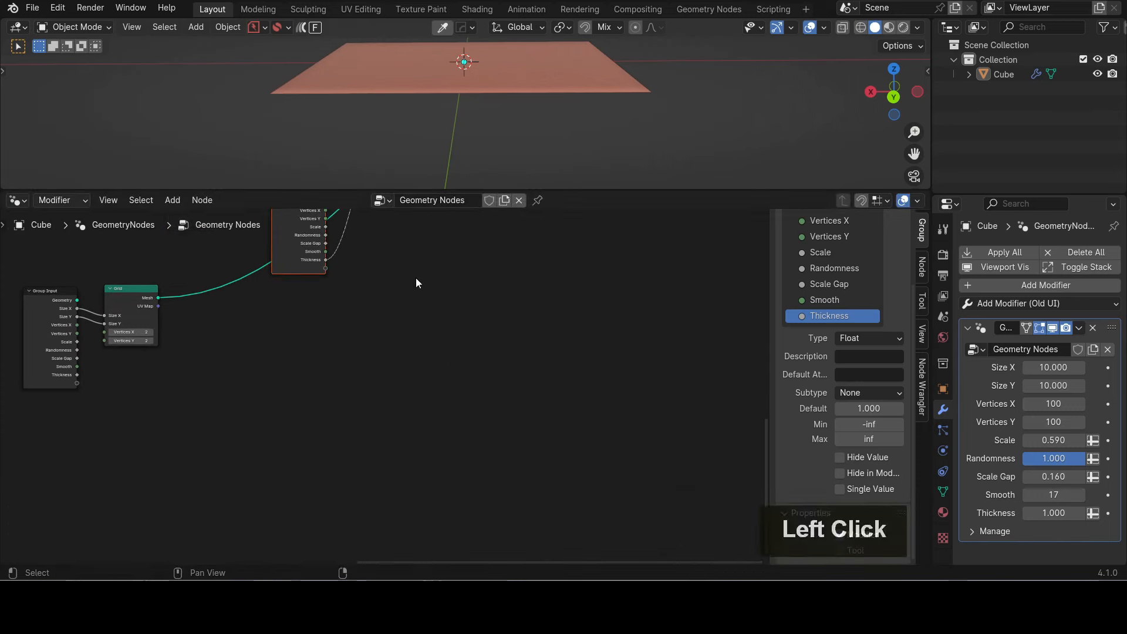
key(g)
drag(287, 258, 205, 472)
scroll(320, 284, up, 3)
shift+middle_drag(324, 283, 384, 321)
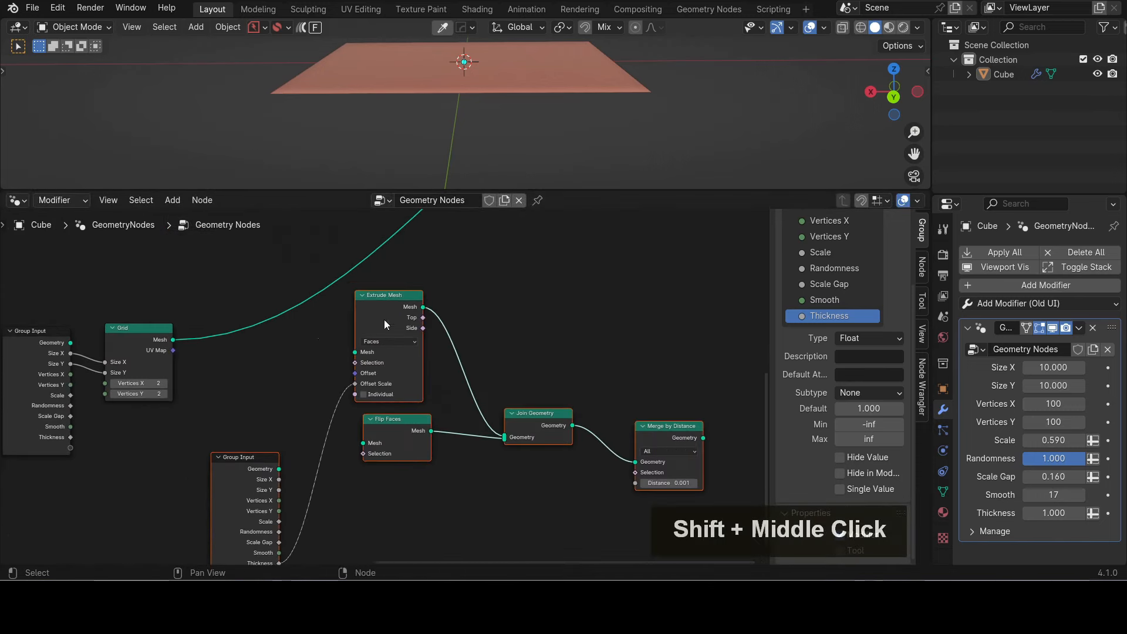
Step: Connect the base Grid's Mesh to the duplicated Extrude Mesh and cut the Grid's direct link to the Group Output
drag(173, 342, 351, 352)
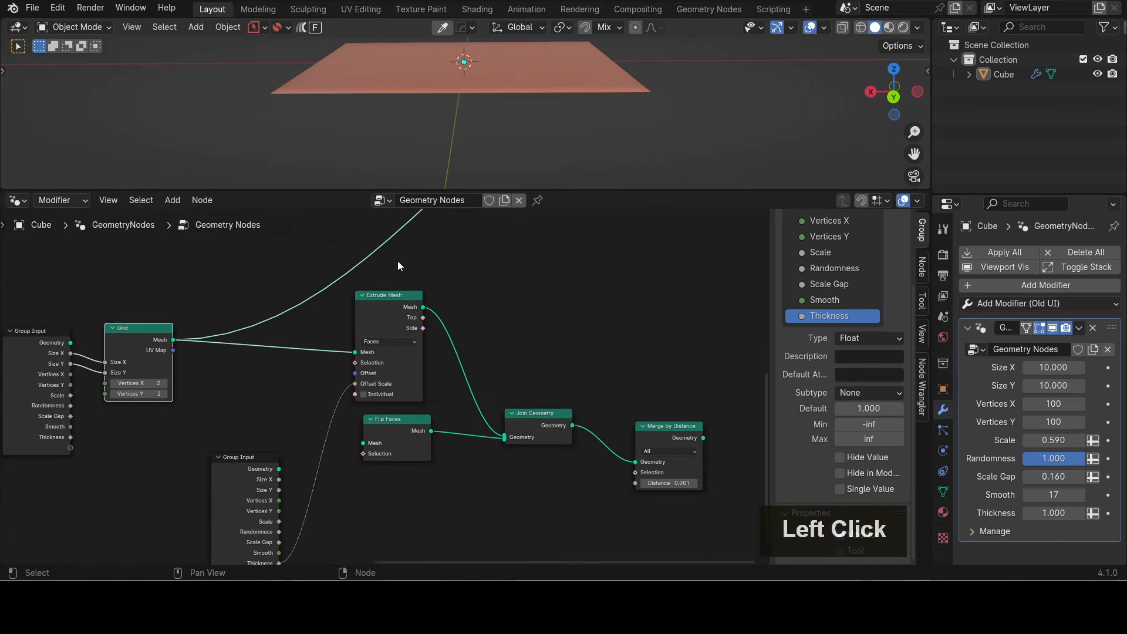
scroll(434, 273, down, 2)
shift+middle_drag(480, 286, 344, 393)
click(298, 416)
scroll(297, 415, up, 2)
ctrl+right_drag(218, 324, 275, 380)
shift+middle_drag(354, 448, 430, 319)
Step: Preview the duplicated Merge by Distance through the Group Output and inspect the extruded base from the side
alt+shift+click(418, 450)
scroll(392, 127, down, 2)
middle_drag(392, 127, 403, 97)
scroll(404, 88, up, 3)
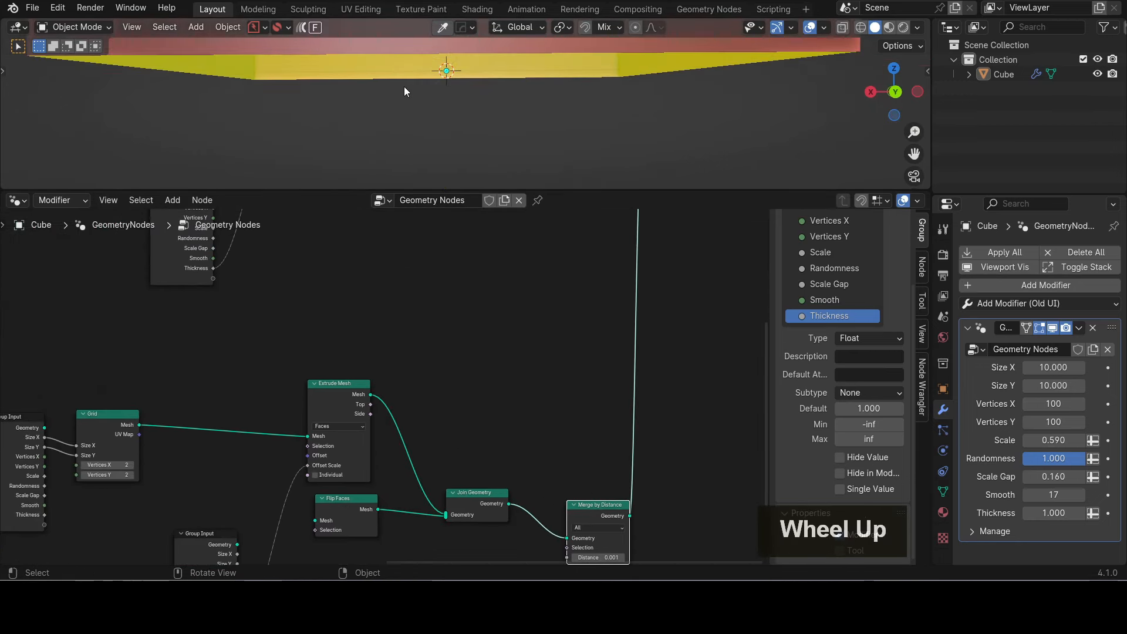
shift+middle_drag(445, 429, 499, 311)
scroll(371, 389, up, 4)
shift+middle_drag(249, 365, 362, 400)
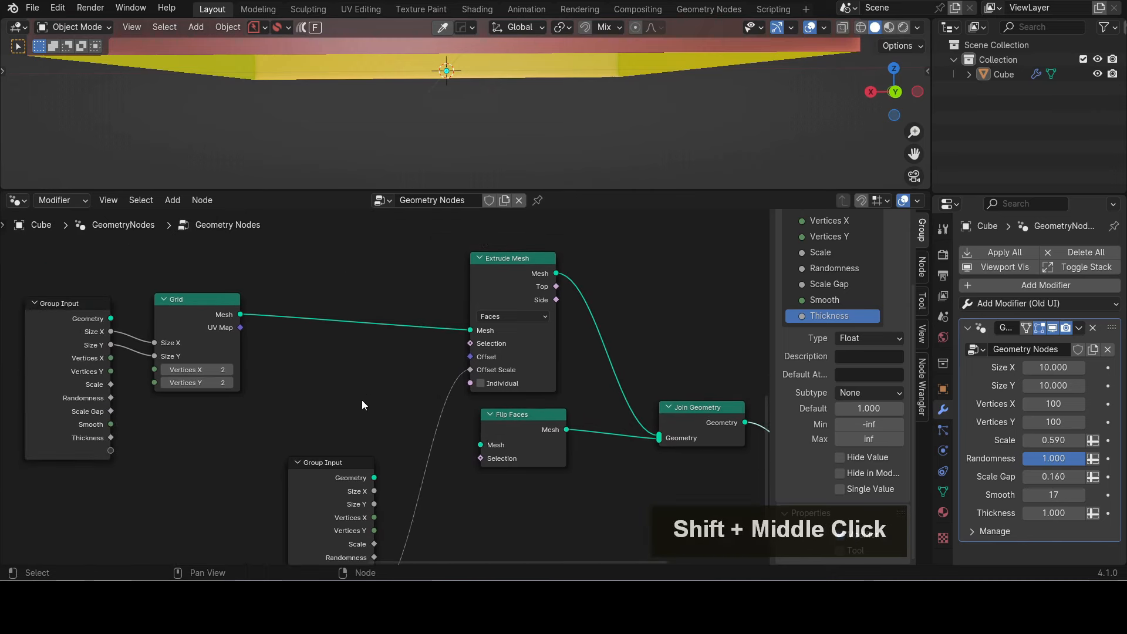
Step: Connect the base Grid's Mesh to the duplicated Flip Faces node and move the duplicated Group Input closer to the extrusion nodes
click(242, 319)
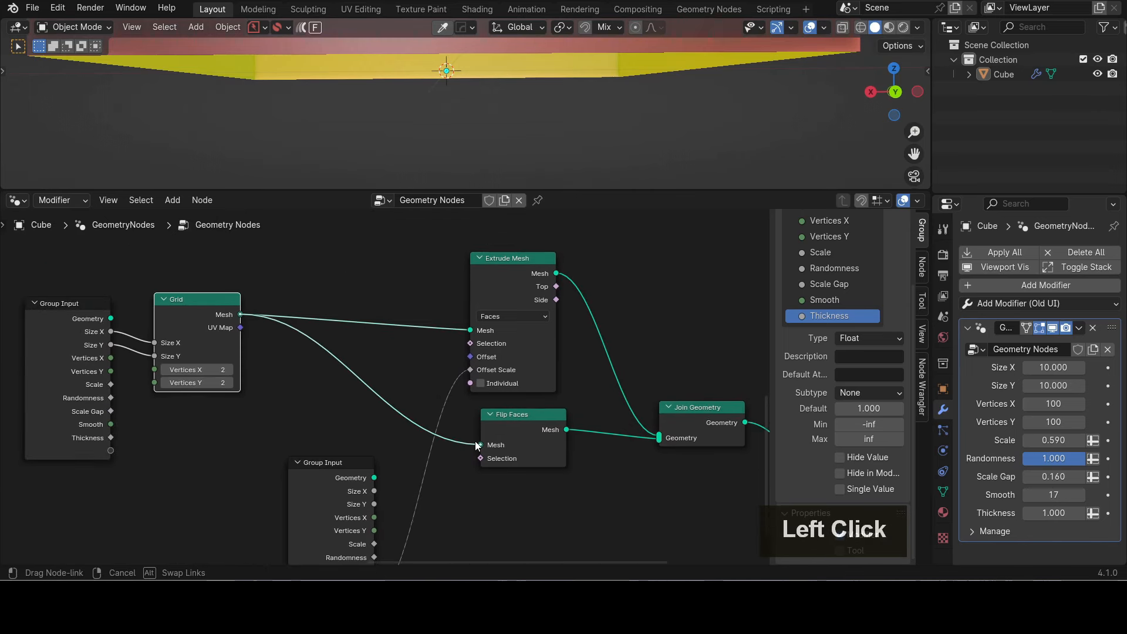
drag(477, 446, 480, 445)
scroll(562, 337, down, 1)
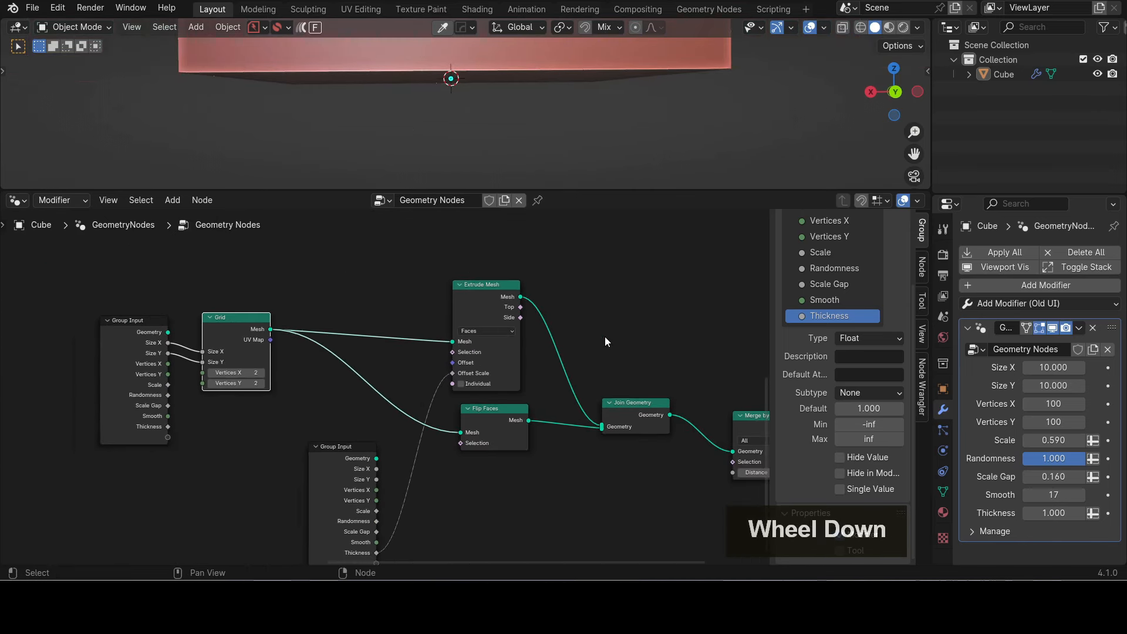
scroll(451, 81, down, 3)
middle_drag(452, 84, 443, 139)
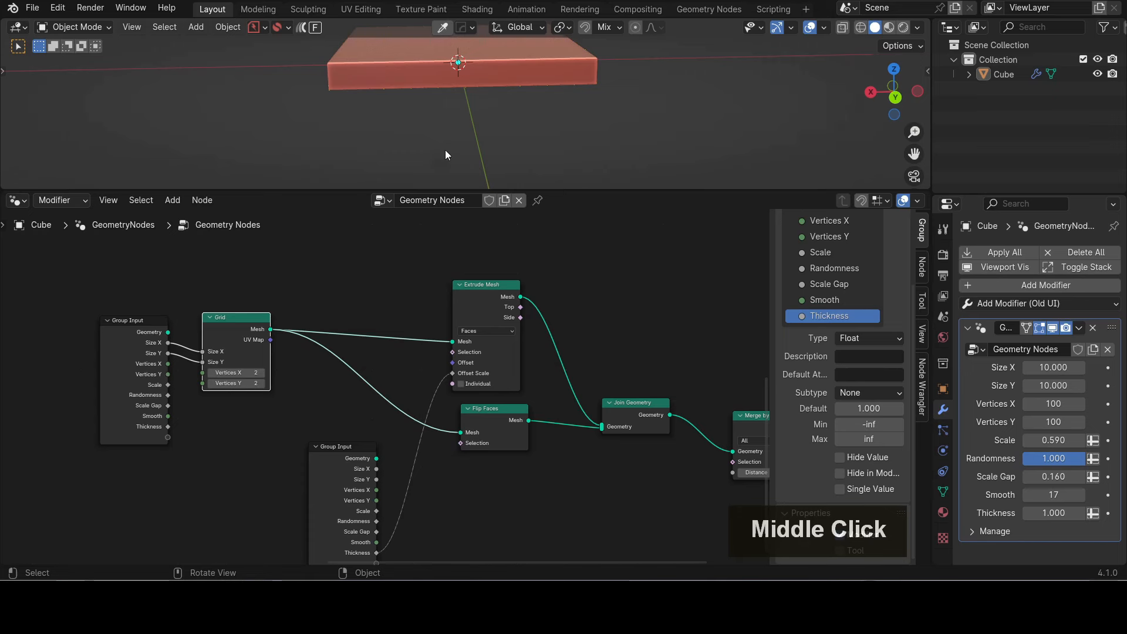
scroll(445, 155, up, 4)
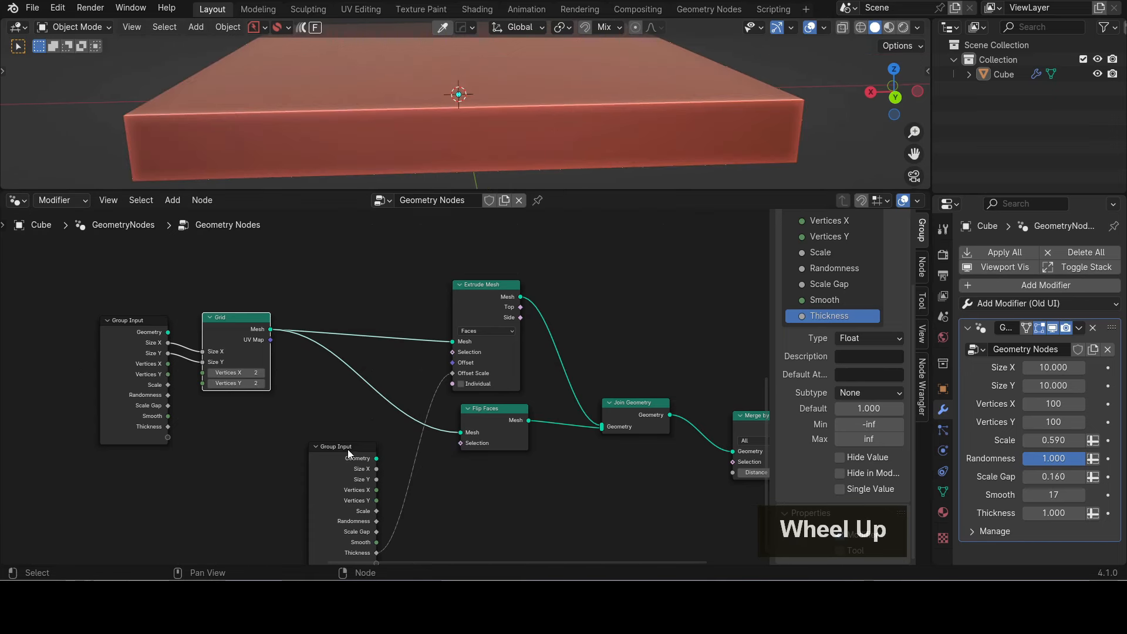
drag(343, 450, 341, 401)
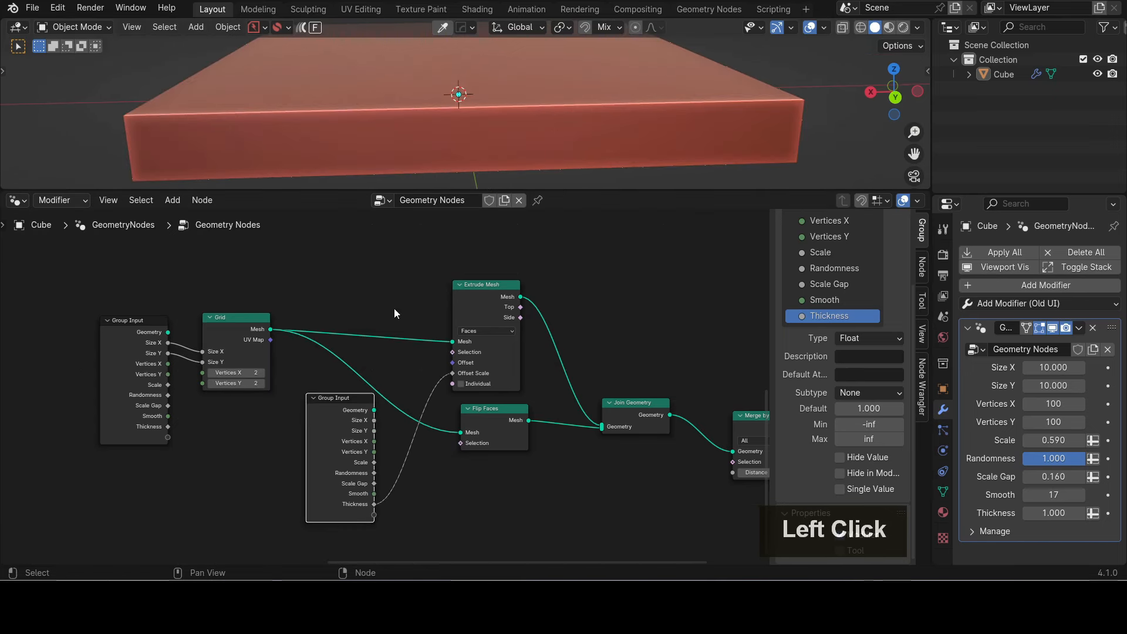
scroll(410, 154, down, 2)
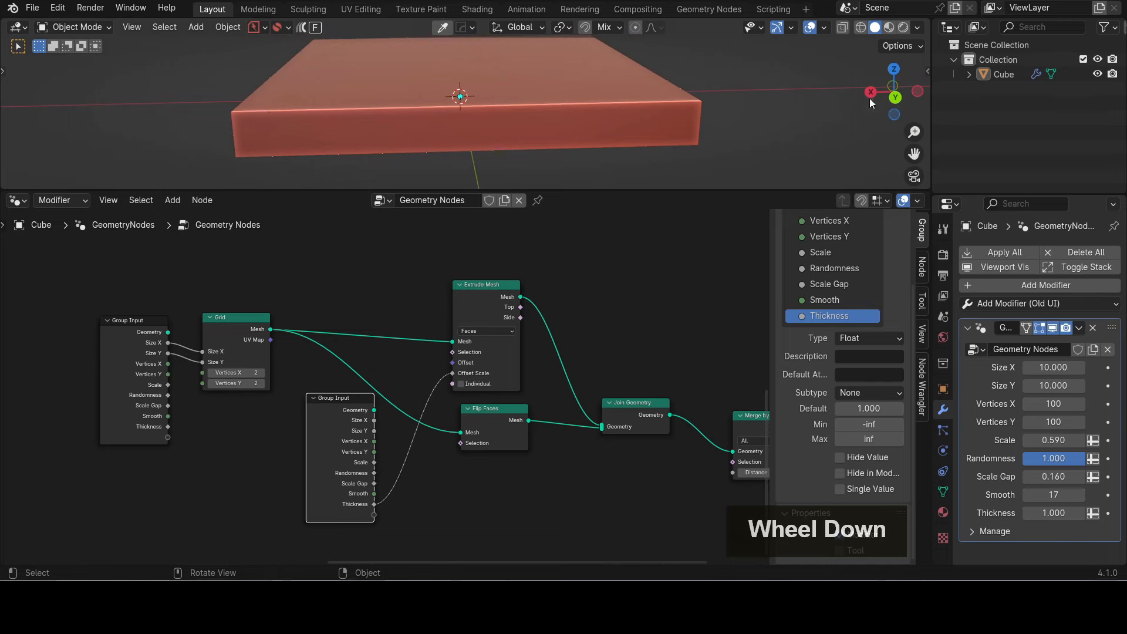
Step: Reconnect the cell border chain's Merge by Distance to the Group Output
scroll(637, 270, down, 5)
shift+middle_drag(699, 258, 504, 509)
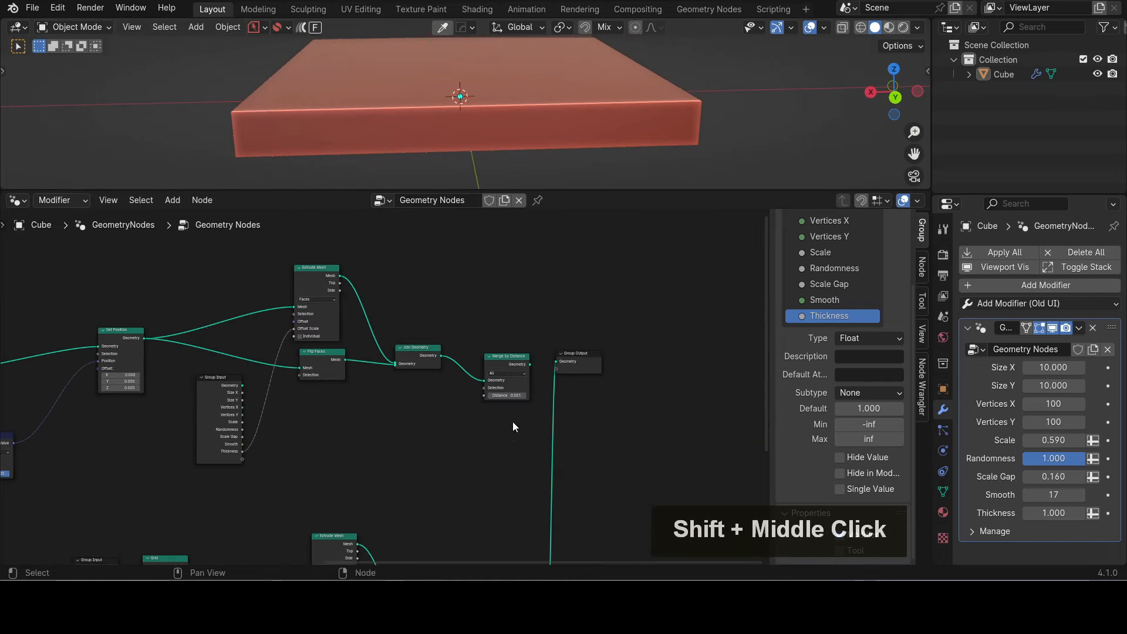
alt+shift+click(510, 358)
alt+shift+double_click(511, 357)
Step: Review the cell border node chain from the Voronoi Texture to the Extrude Mesh's Thickness link
shift+middle_drag(203, 339, 623, 323)
scroll(360, 371, up, 2)
shift+middle_drag(262, 359, 553, 356)
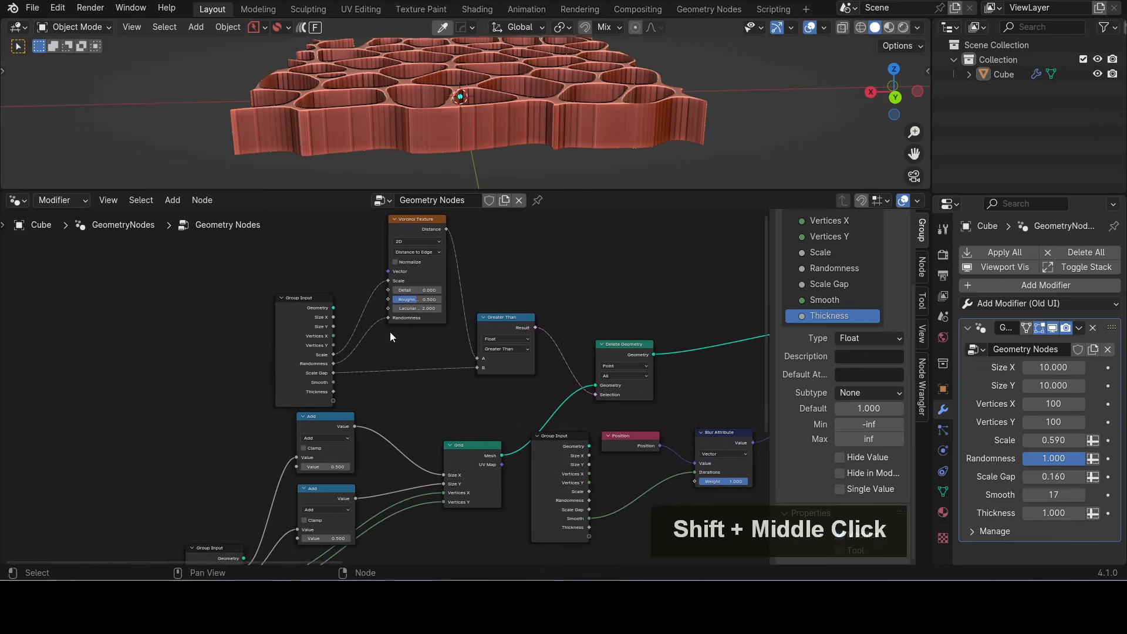
shift+middle_drag(733, 387, 303, 378)
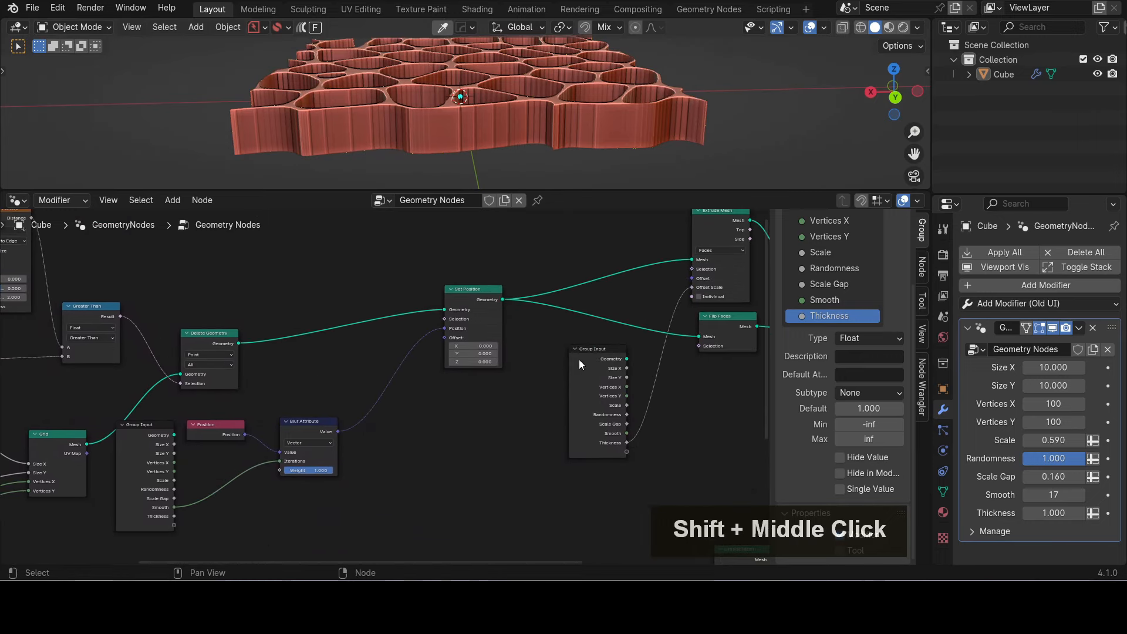
middle_drag(579, 359, 509, 384)
scroll(568, 334, up, 2)
shift+middle_drag(568, 335, 464, 306)
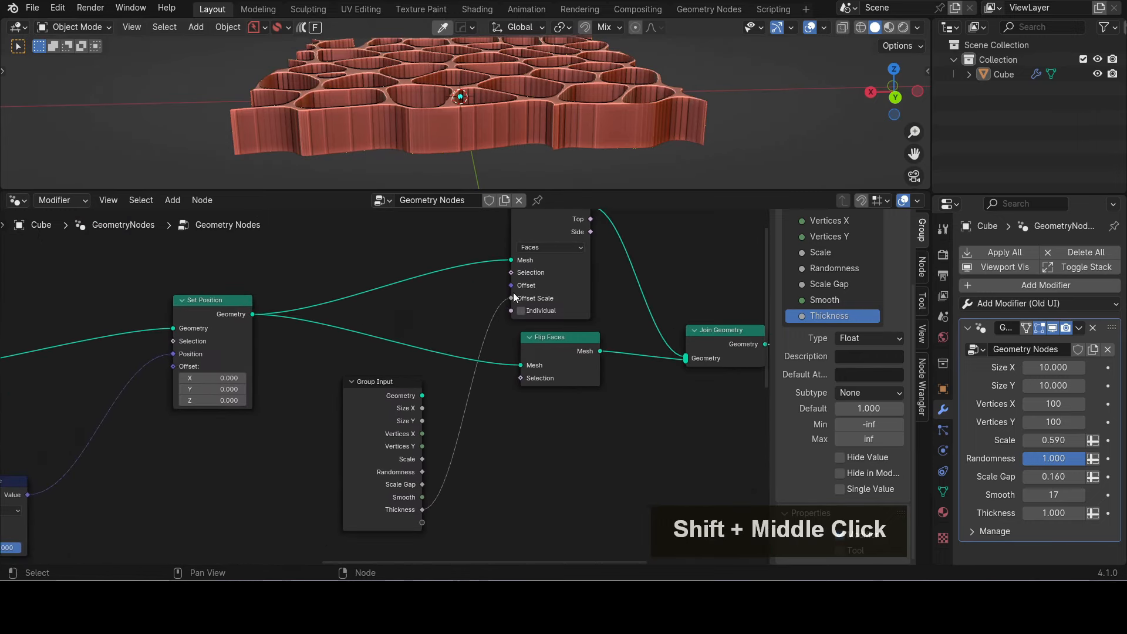
Step: Move the Group Input aside and insert an Add Math node between its Thickness output and the cell border Extrude Mesh's Offset Scale
drag(413, 381, 358, 388)
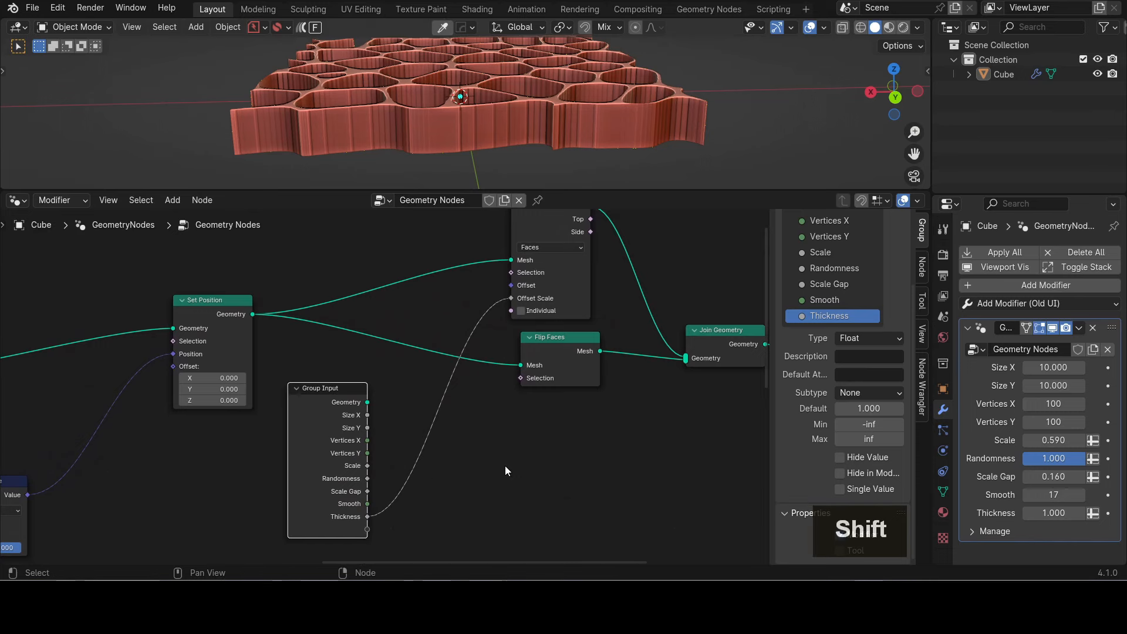
scroll(505, 466, up, 2)
shift+middle_drag(502, 463, 470, 423)
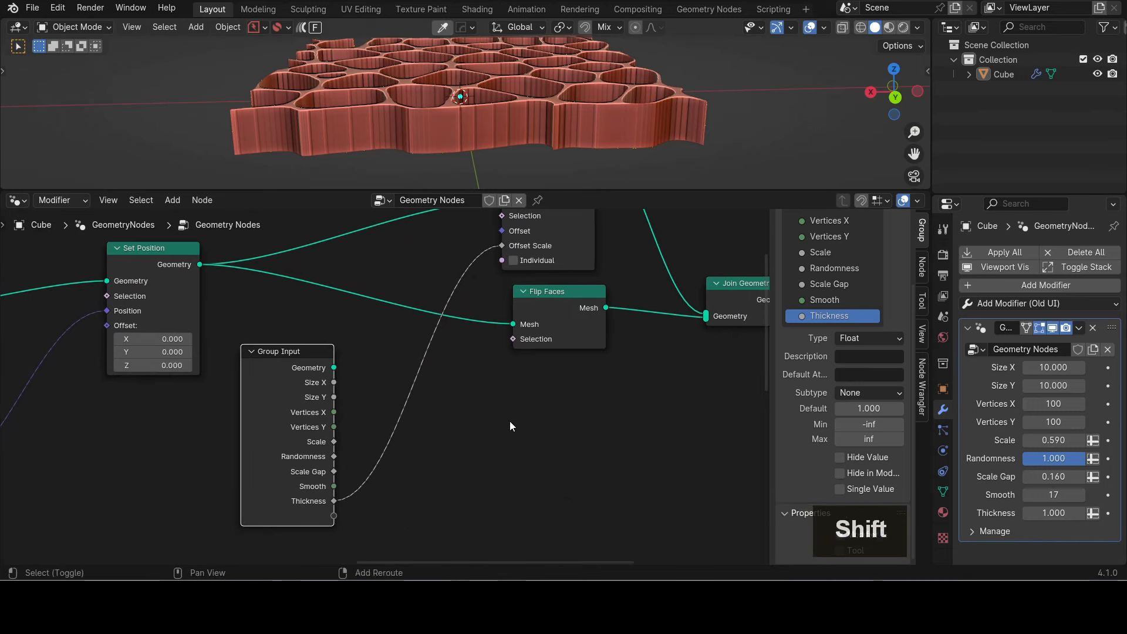
key(shift+a)
text(math)
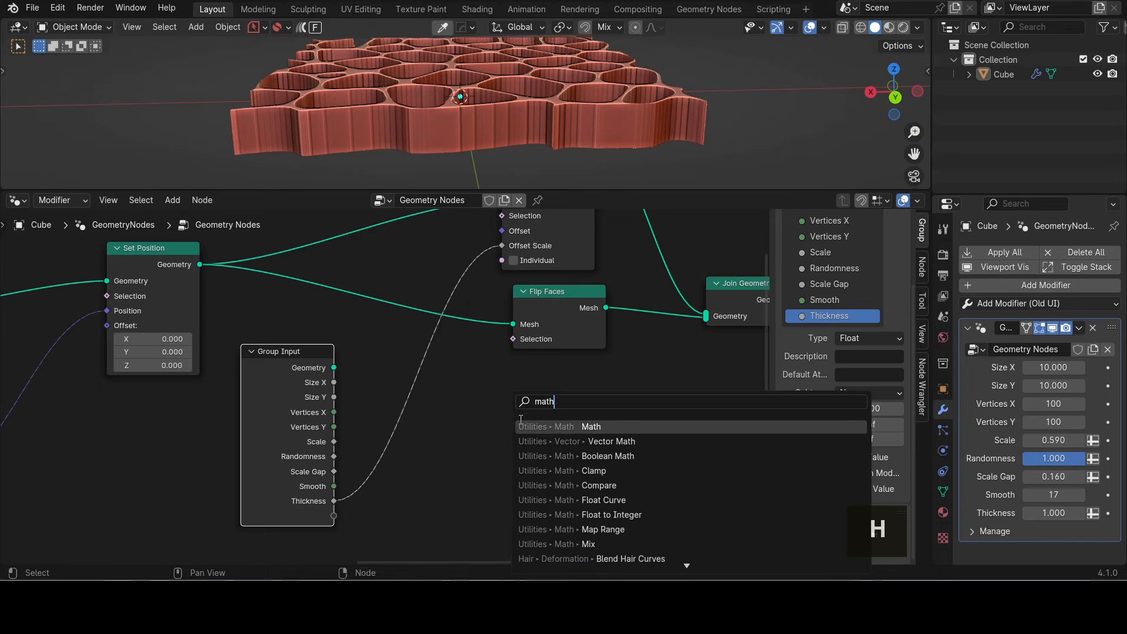
click(522, 425)
click(396, 375)
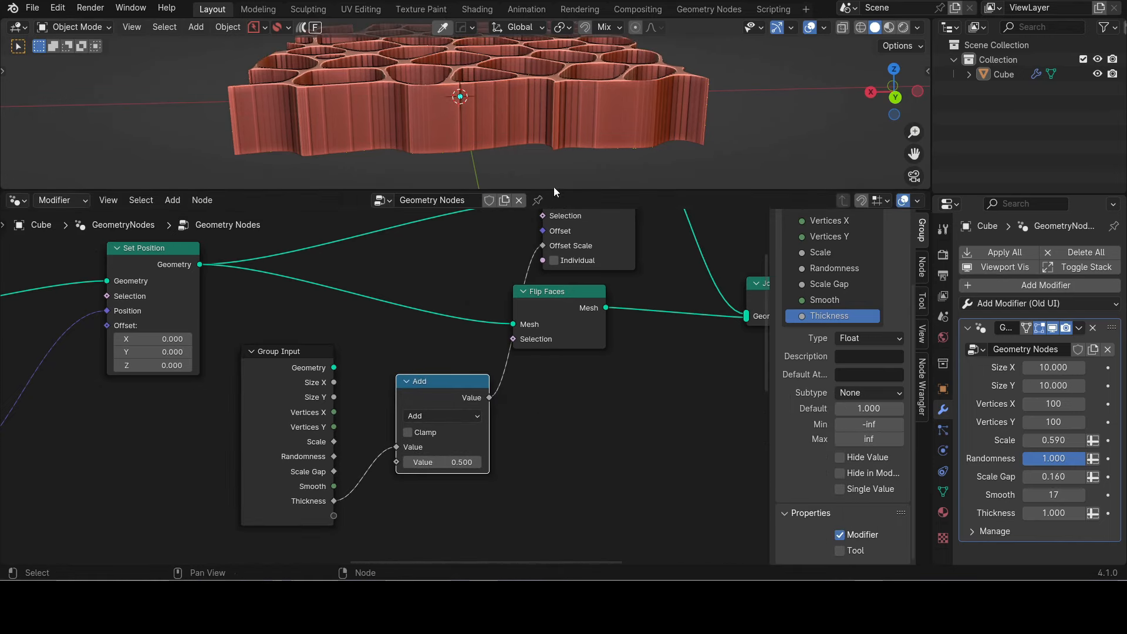
Step: Enlarge the 3D viewport and set the Add node's second value to 1.3 to deepen the cell border extrusion
drag(538, 189, 532, 277)
scroll(516, 202, up, 3)
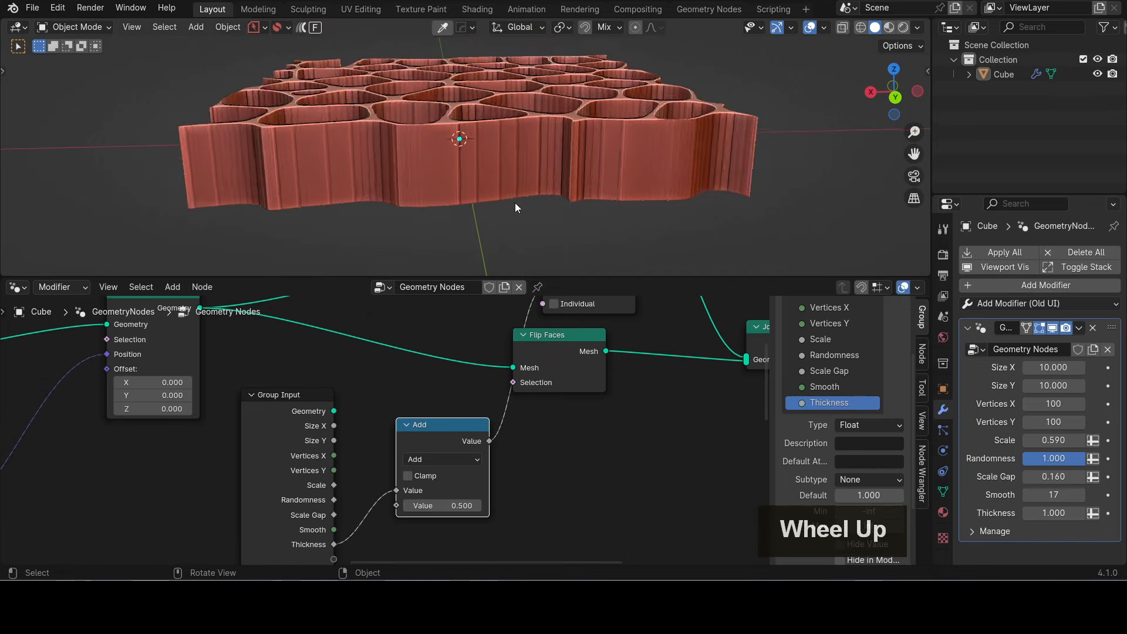
middle_drag(457, 202, 436, 277)
drag(444, 507, 499, 507)
Step: Move the Group Output away and insert a Join Geometry node between the cell border chain's Merge by Distance and the Group Output
scroll(544, 434, down, 6)
shift+middle_drag(543, 433, 364, 414)
drag(523, 377, 599, 379)
scroll(565, 399, up, 4)
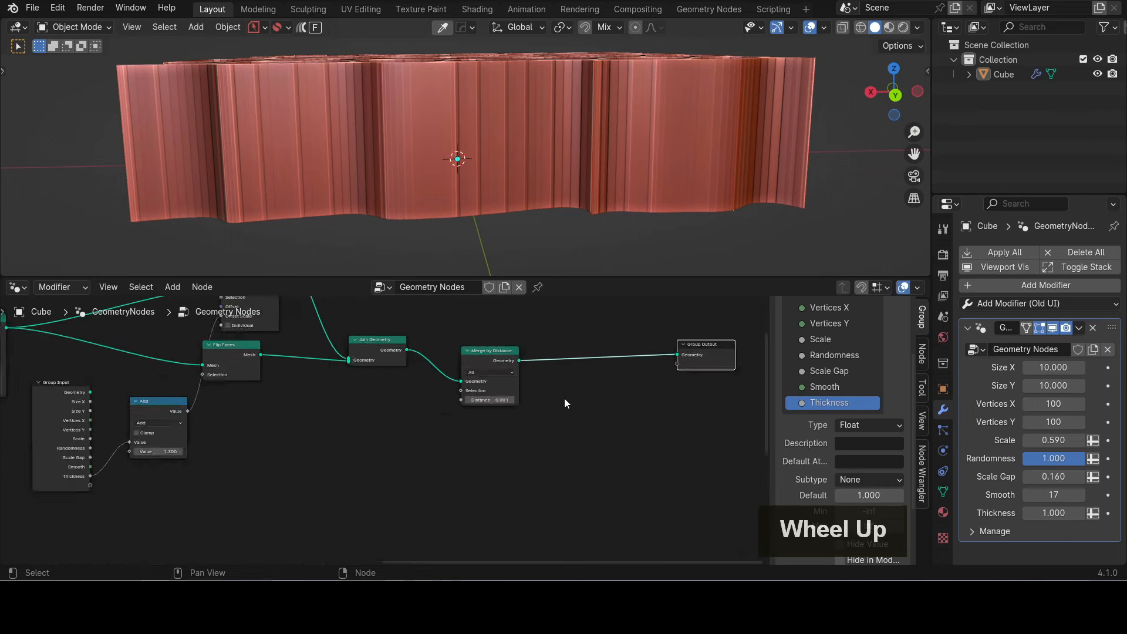
key(shift+a)
text(join)
click(592, 441)
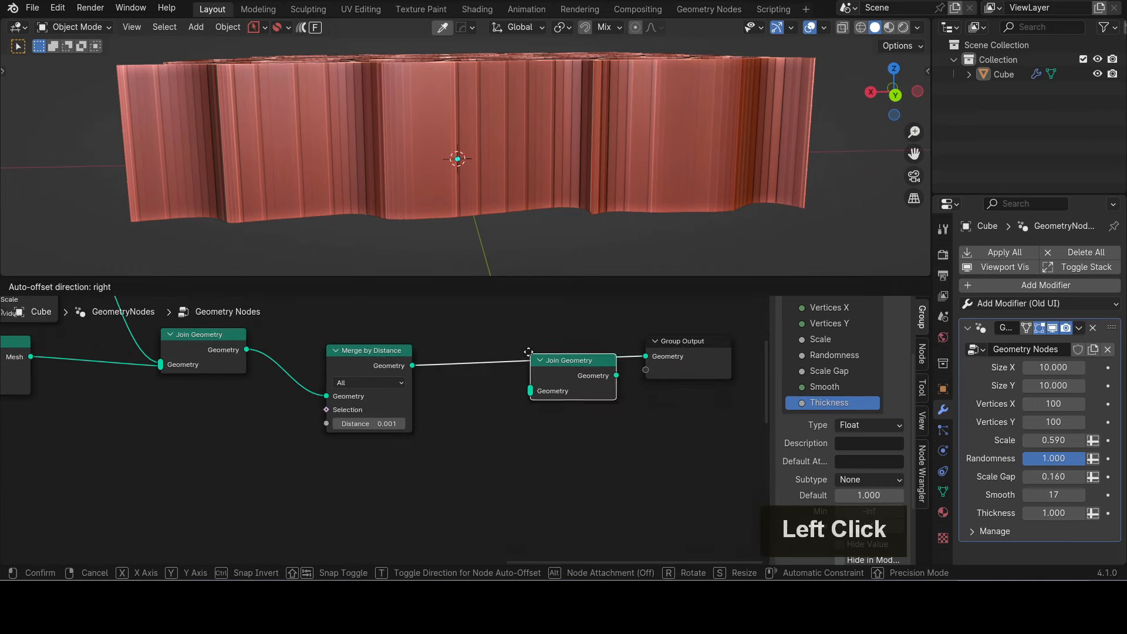
click(530, 354)
Step: Bring the base's Merge by Distance closer, connect it to the new Join Geometry, and inspect the combined base and borders
scroll(405, 517, down, 5)
shift+middle_drag(406, 516, 693, 434)
scroll(318, 485, down, 5)
shift+middle_drag(431, 480, 112, 354)
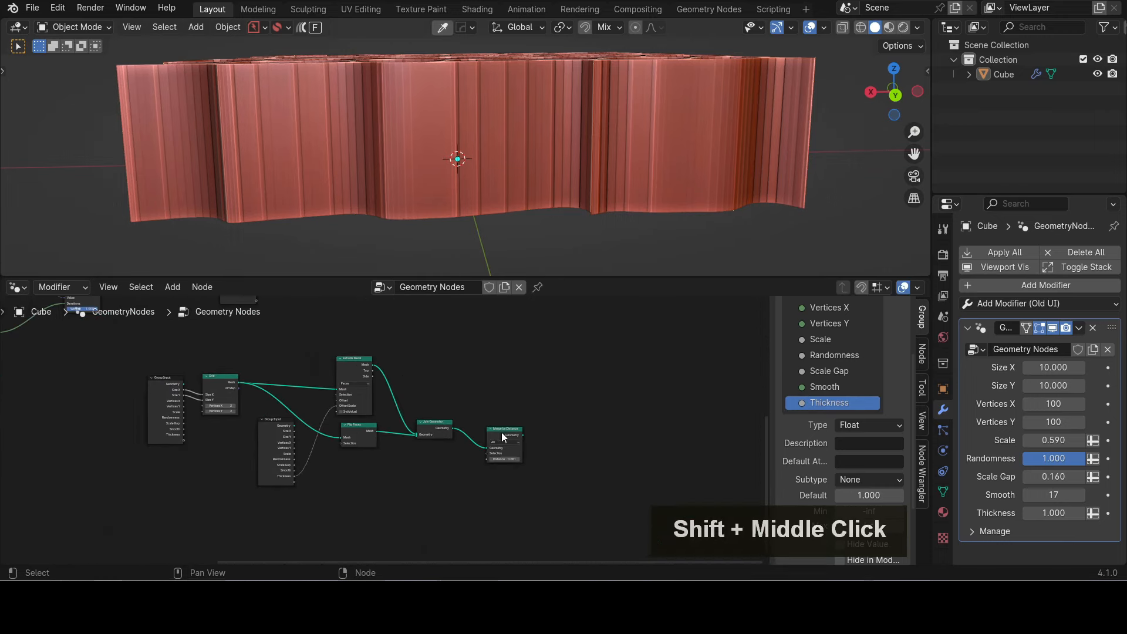
drag(502, 432, 495, 309)
shift+middle_drag(553, 348, 485, 510)
scroll(483, 506, up, 6)
shift+middle_drag(438, 402, 376, 491)
drag(349, 528, 450, 369)
scroll(438, 229, down, 2)
scroll(438, 233, up, 5)
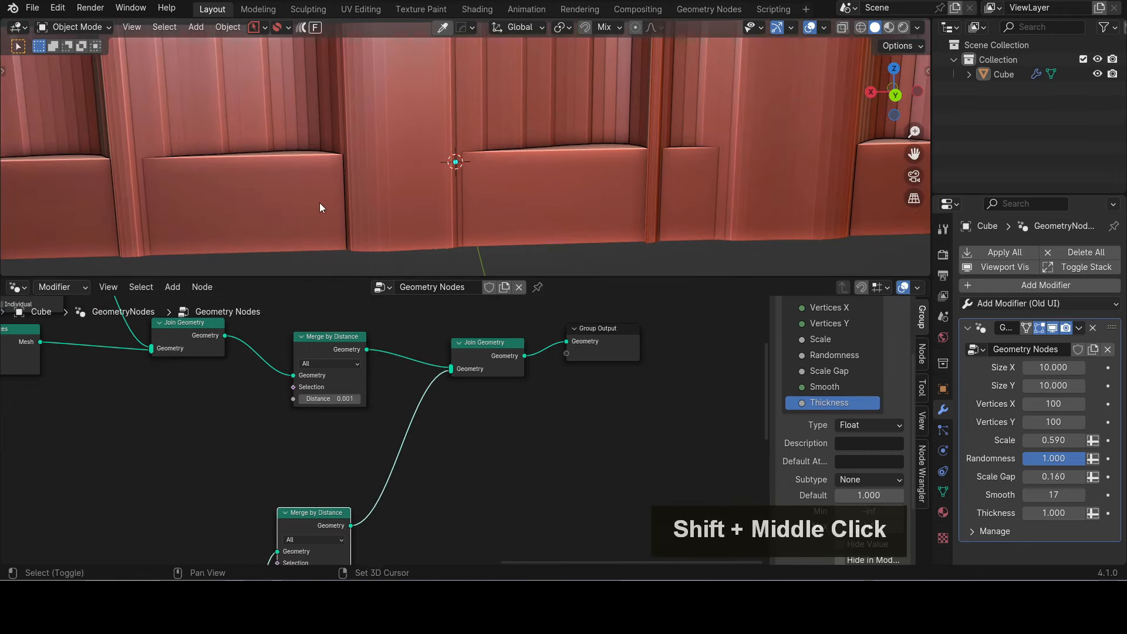
shift+middle_drag(319, 203, 259, 121)
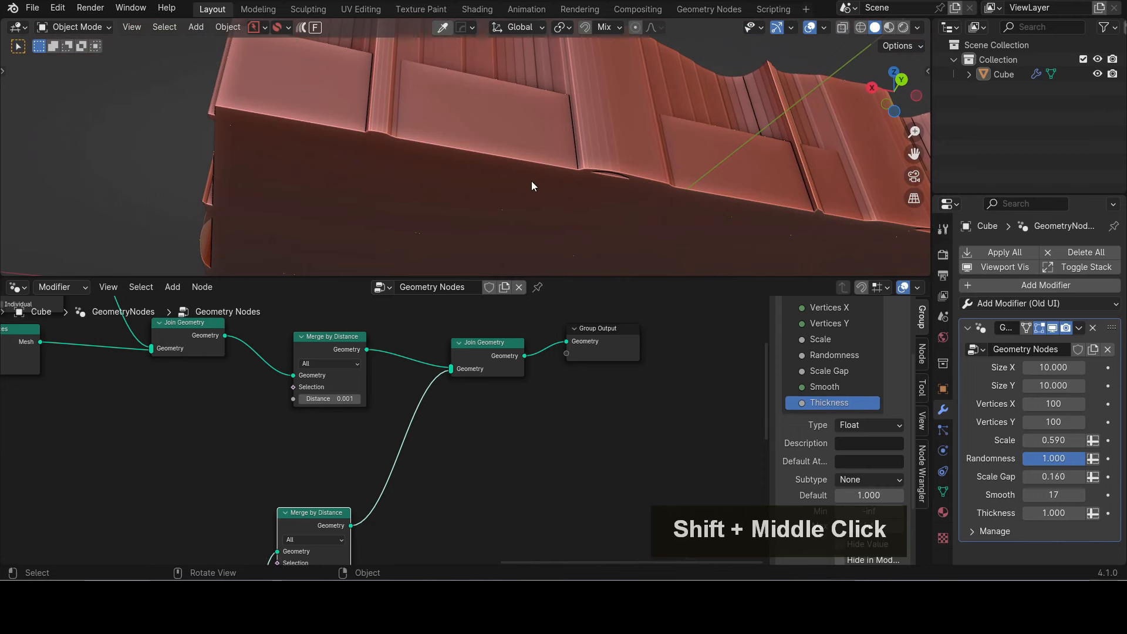
middle_drag(532, 186, 445, 257)
Step: Preview only the cell border chain's Merge by Distance through the Group Output
scroll(259, 428, down, 6)
shift+middle_drag(250, 413, 445, 440)
shift+middle_drag(541, 405, 439, 397)
drag(437, 392, 420, 393)
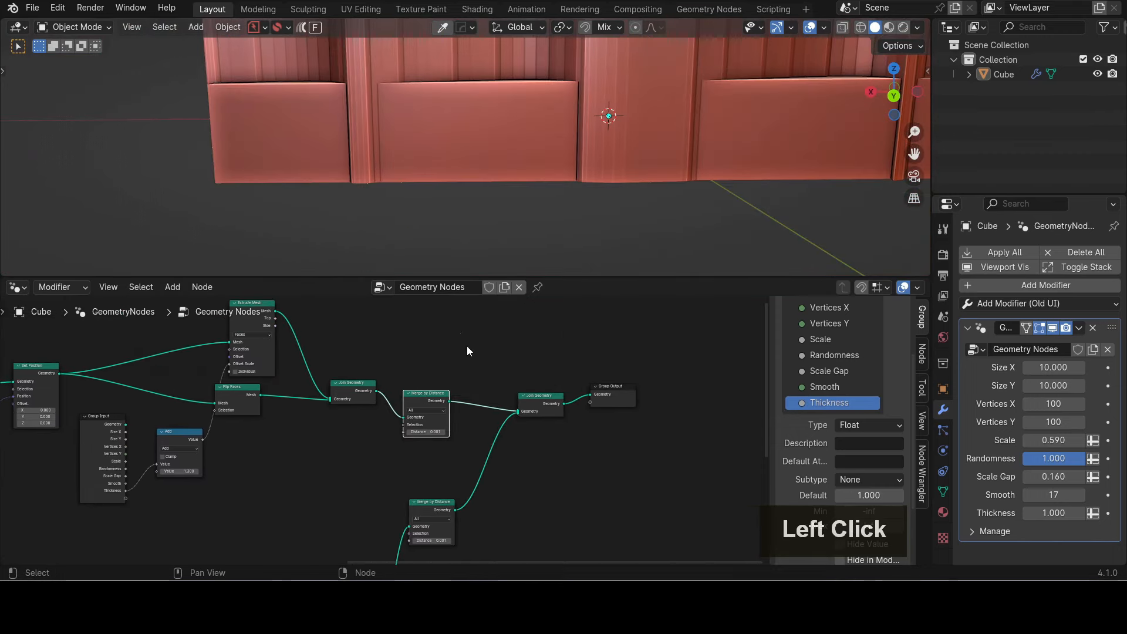
alt+shift+click(431, 404)
scroll(486, 129, down, 3)
shift+middle_drag(486, 130, 479, 153)
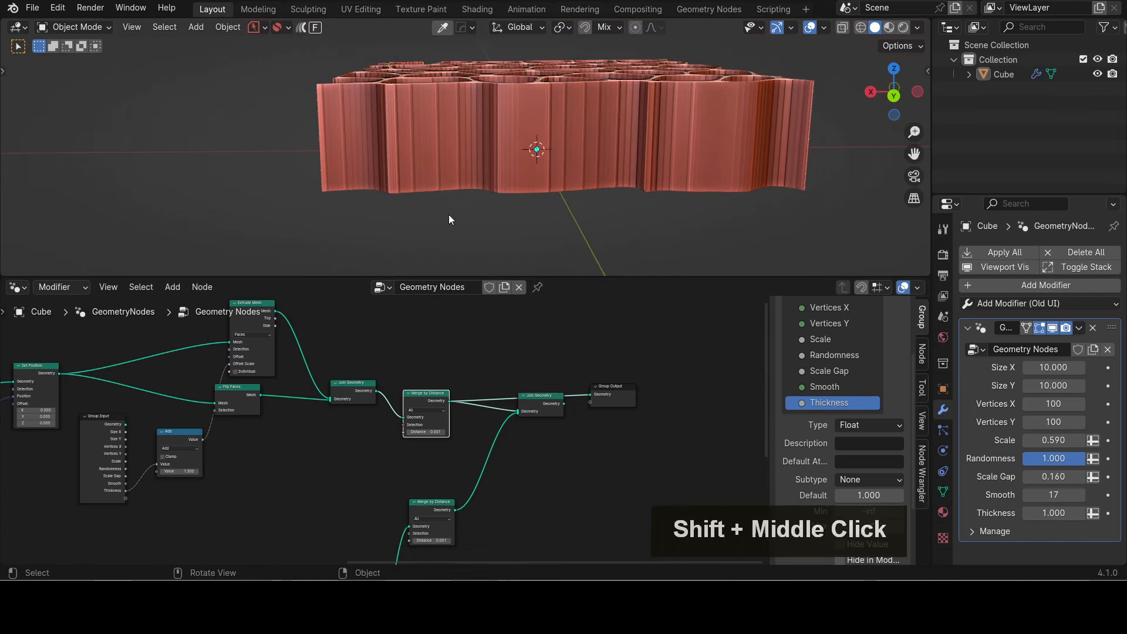
Step: Cut the links to the Join Geometry before the Group Output and delete that node
scroll(387, 429, up, 4)
middle_drag(547, 385, 477, 399)
drag(512, 399, 551, 485)
ctrl+right_drag(513, 448, 512, 531)
click(556, 484)
key(Delete)
Step: Insert a Set Position node between the cell borders' Merge by Distance and the Group Output, with a Z offset of -0.2
key(shift+a)
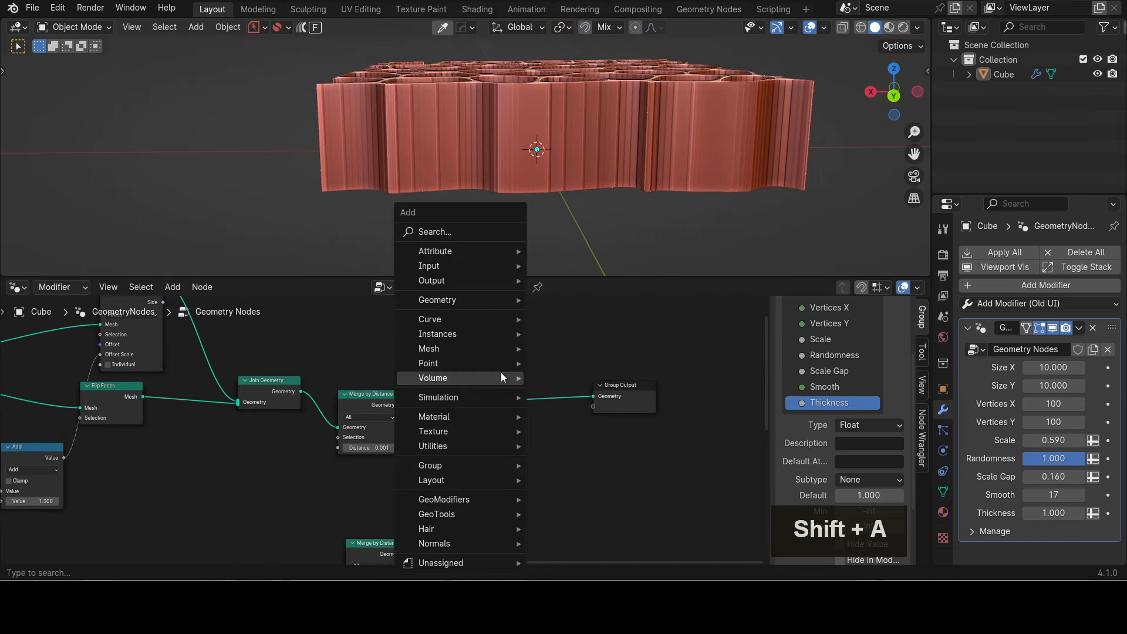
text(ser)
key(BackSpace)
click(572, 448)
click(495, 471)
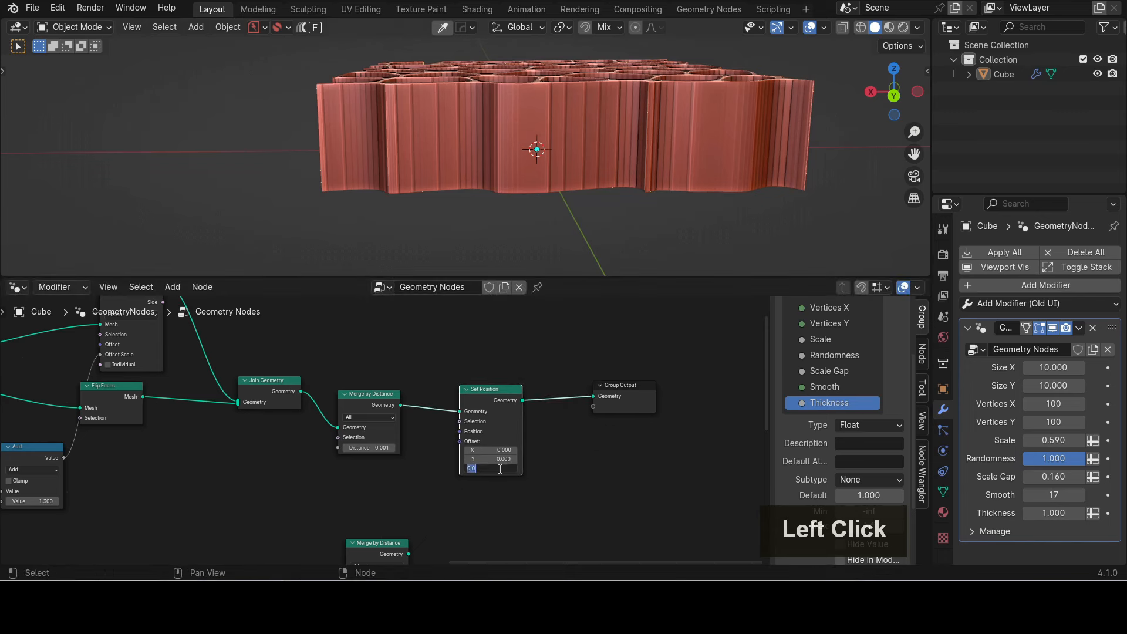
text(0.2)
key(Return)
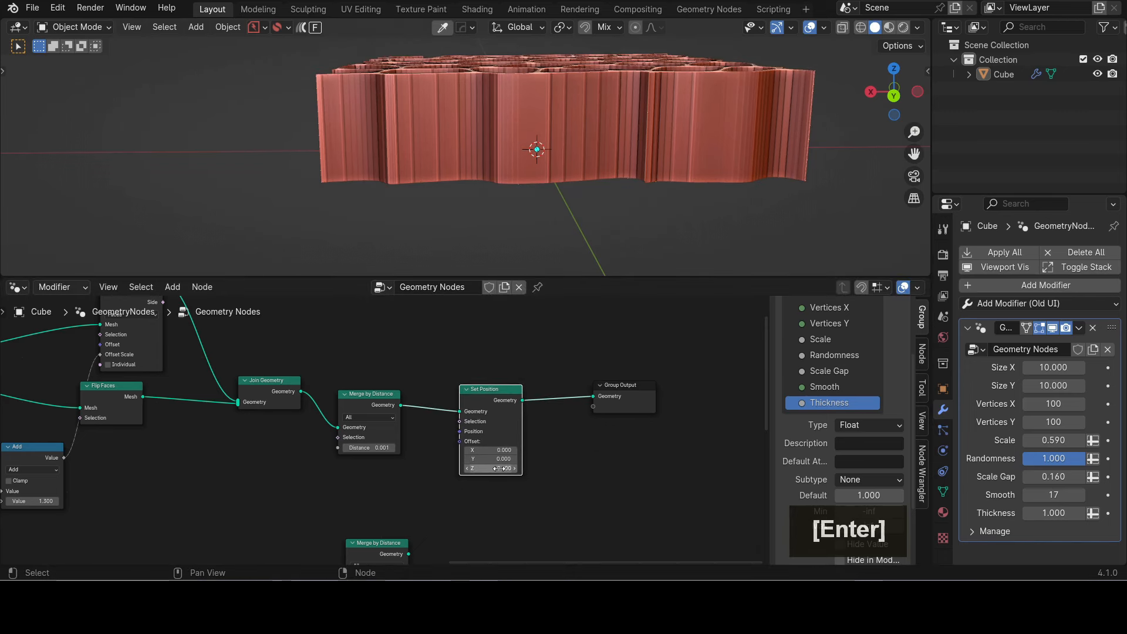
text(-0)
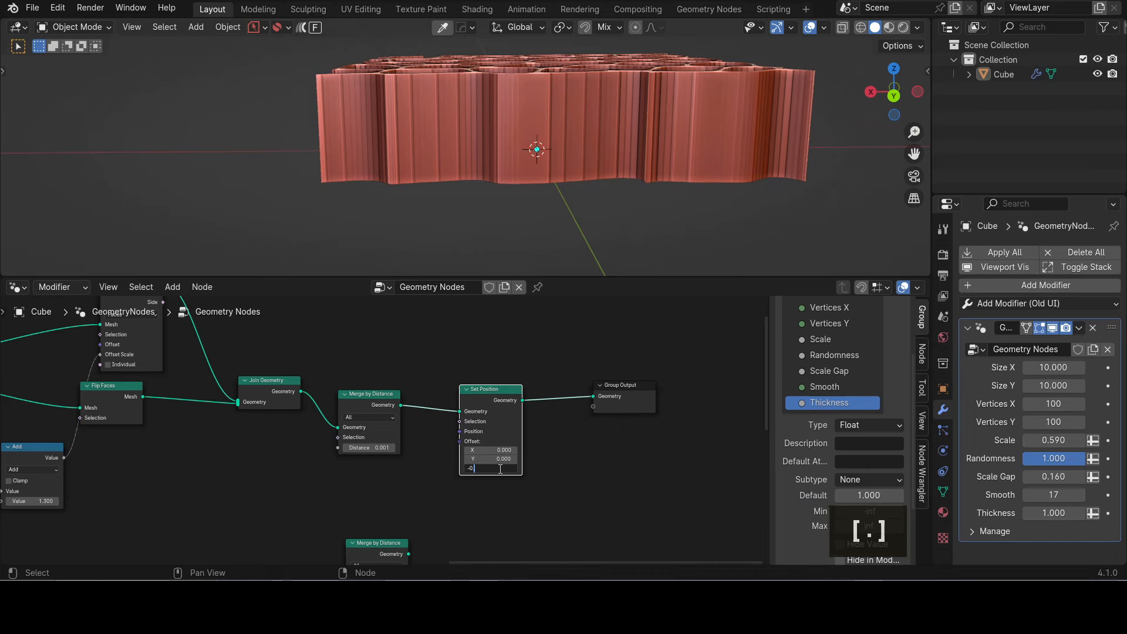
text(.2)
key(Return)
scroll(487, 384, up, 3)
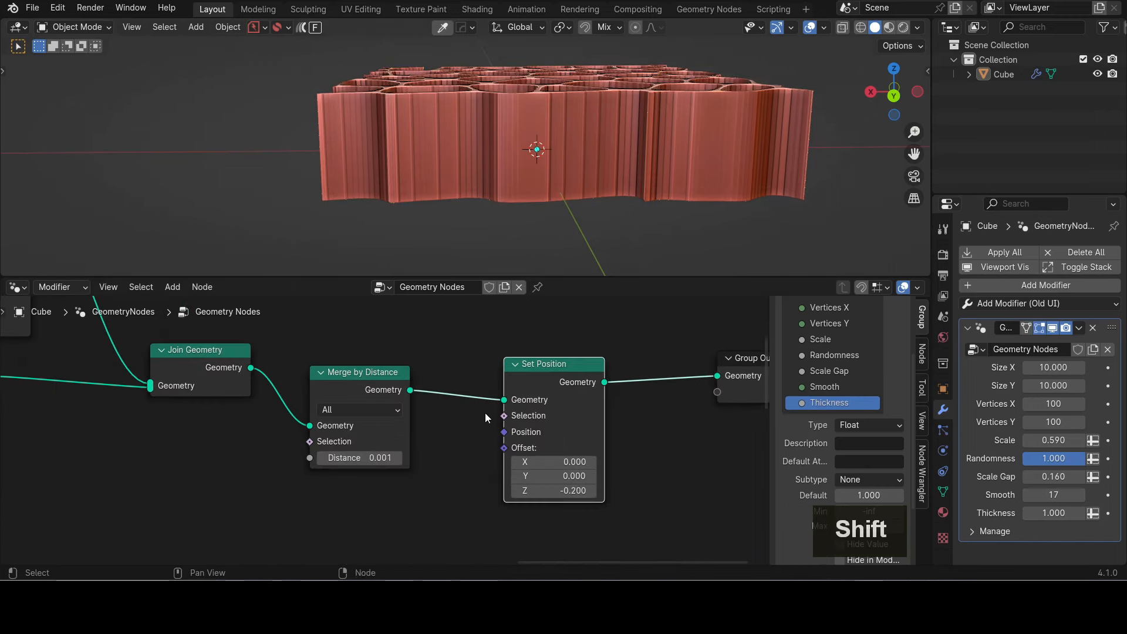
Step: Insert a Join Geometry node after the new Set Position and connect the base's Merge by Distance to it
scroll(485, 413, down, 4)
shift+middle_drag(534, 373, 375, 329)
drag(539, 334, 659, 340)
key(shift+a)
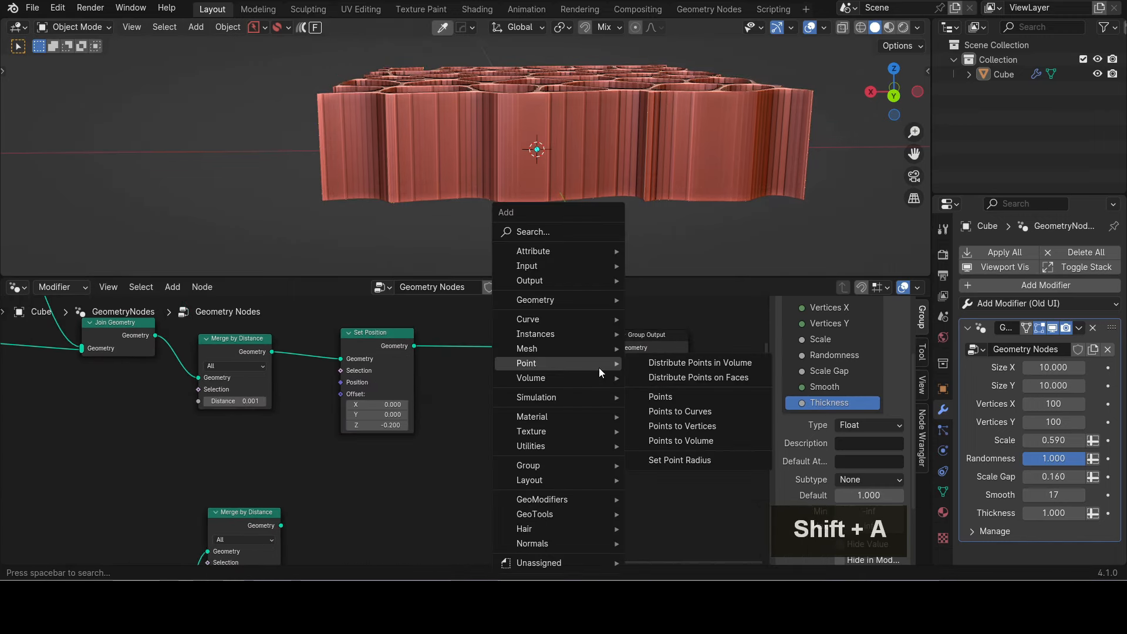
text(join)
click(654, 405)
click(535, 360)
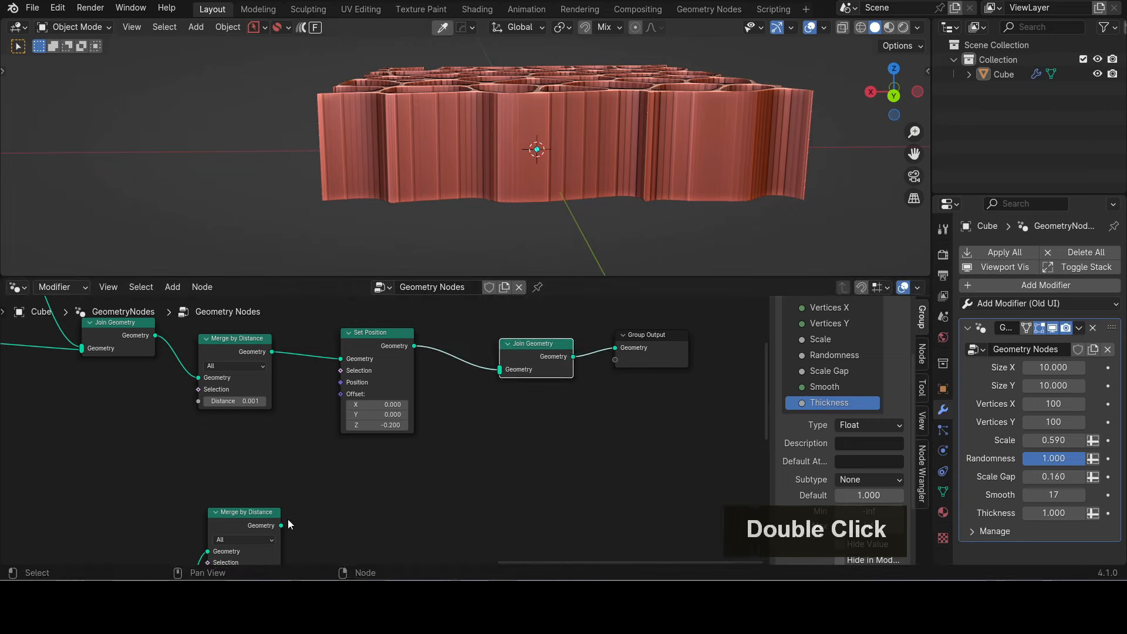
drag(282, 525, 501, 370)
Step: Examine from several angles how the lowered cell borders overlap the base
scroll(392, 203, up, 3)
mouse_move(392, 203)
middle_down()
mouse_move(386, 128)
mouse_move(400, 206)
middle_up()
scroll(352, 182, down, 3)
scroll(489, 132, down, 2)
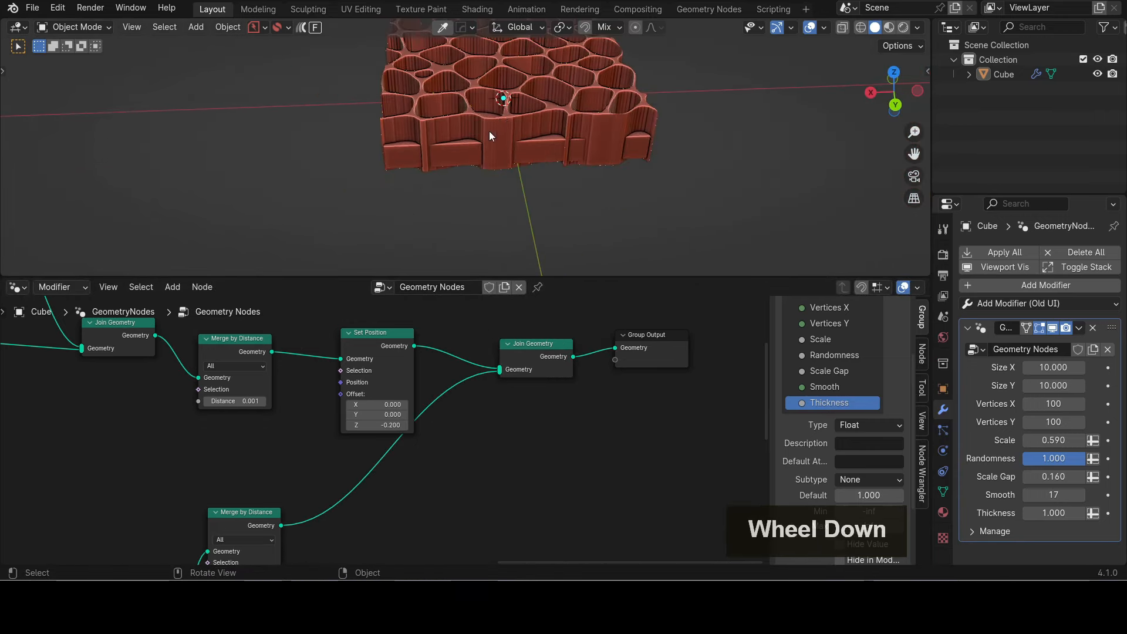
middle_drag(488, 132, 406, 120)
scroll(385, 166, up, 3)
scroll(640, 336, down, 1)
Step: Delete the final Join Geometry and connect the base's Merge by Distance directly to the Group Output
shift+middle_drag(640, 336, 542, 348)
drag(542, 348, 666, 339)
click(457, 353)
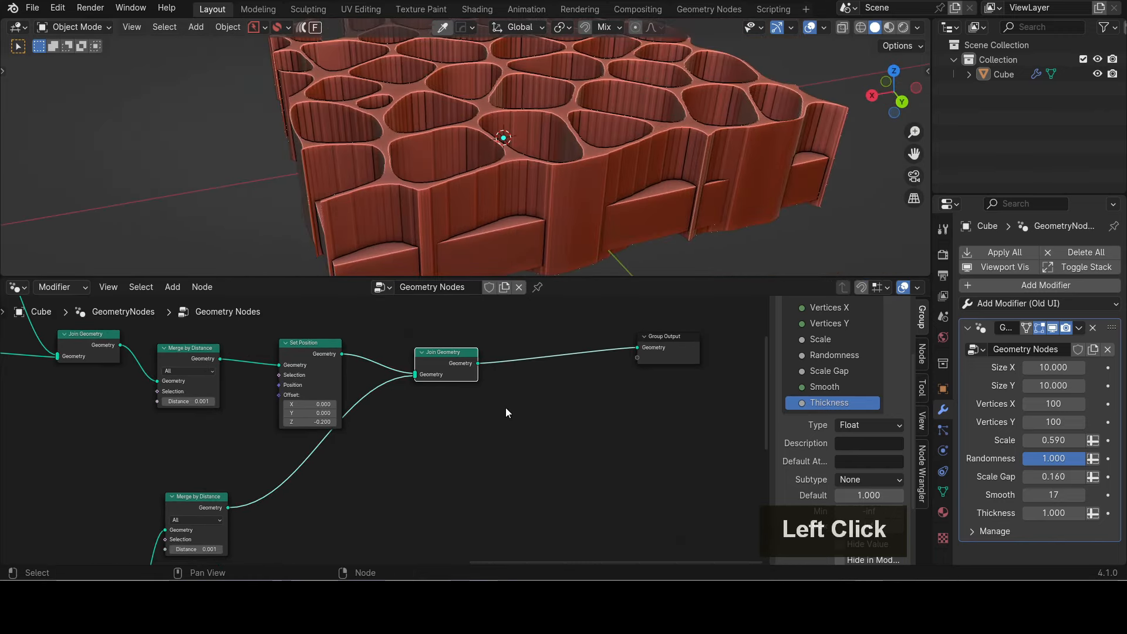
key(Delete)
key(shift+a)
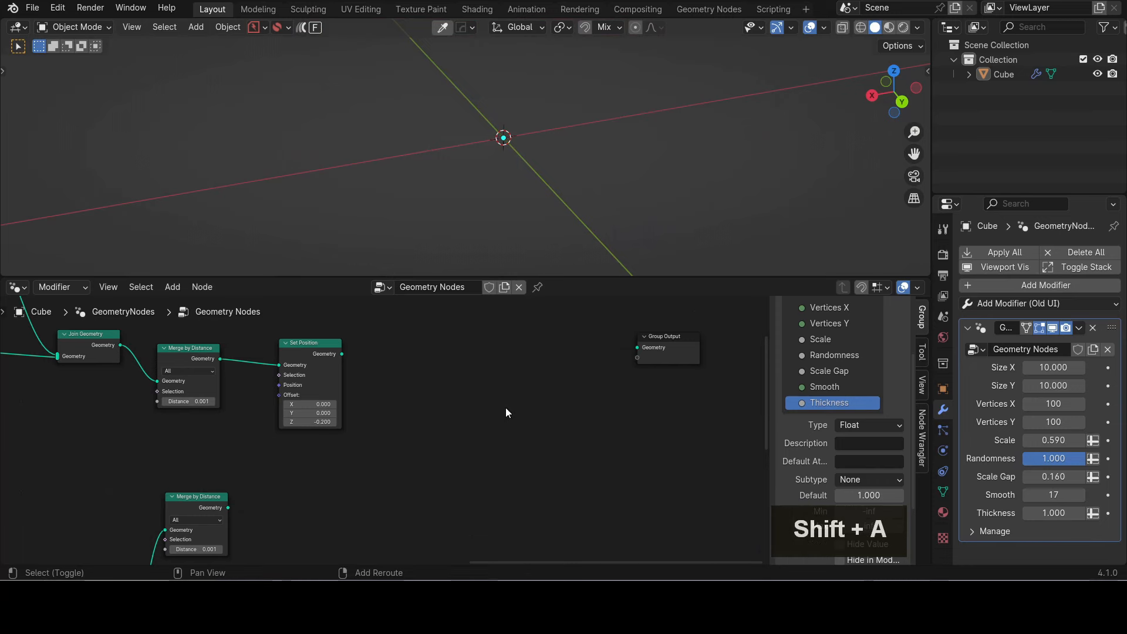
click(252, 499)
drag(228, 508, 637, 347)
scroll(469, 198, up, 3)
scroll(446, 237, down, 2)
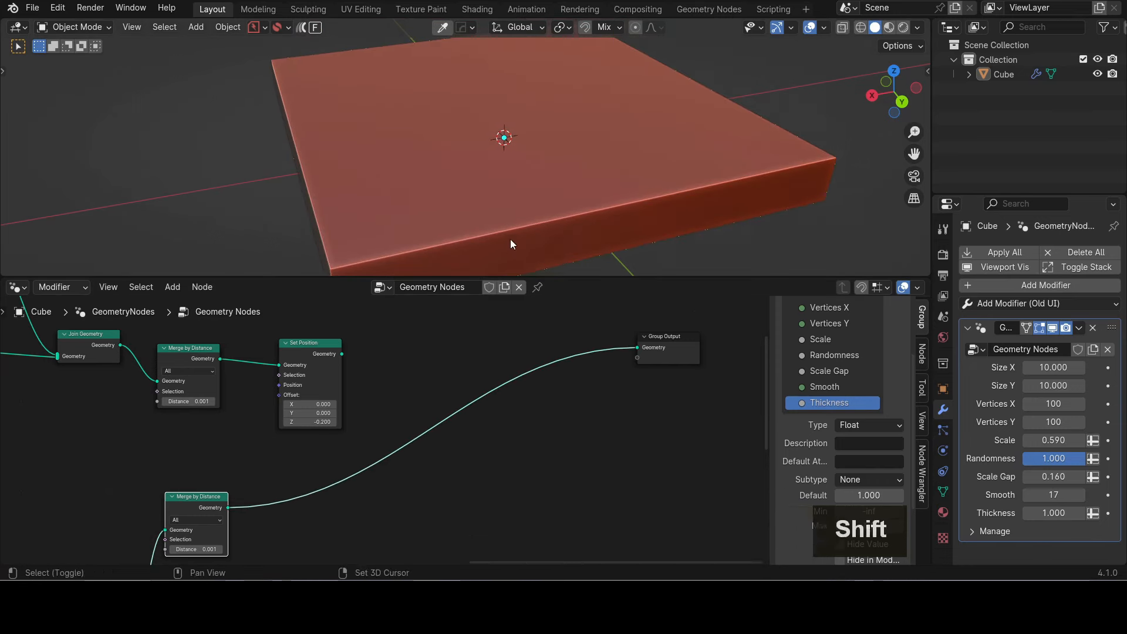
shift+middle_drag(521, 263, 516, 241)
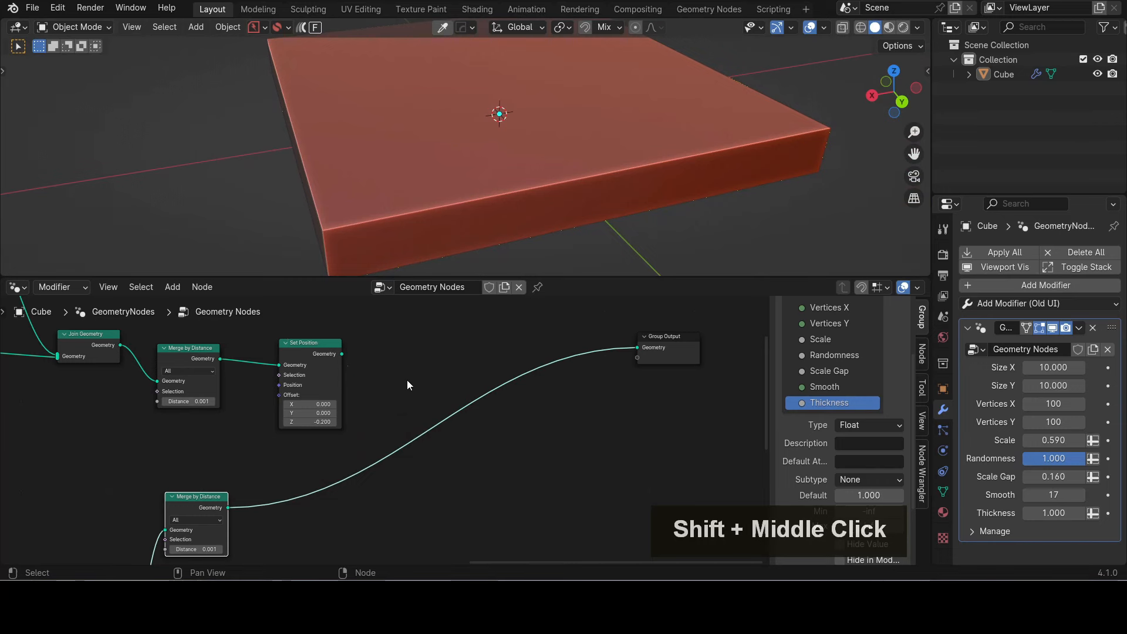
Step: Insert a Difference Mesh Boolean between the base and the Group Output, and connect the cell borders' Set Position to Mesh 2
key(shift+a)
text(mesh)
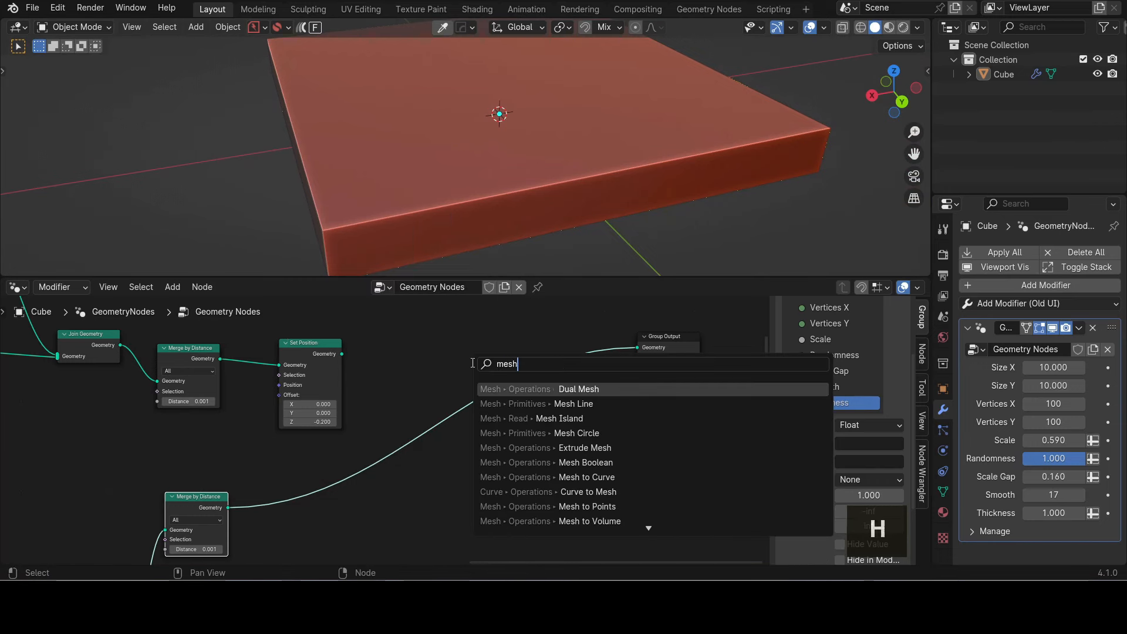
text( b)
click(512, 389)
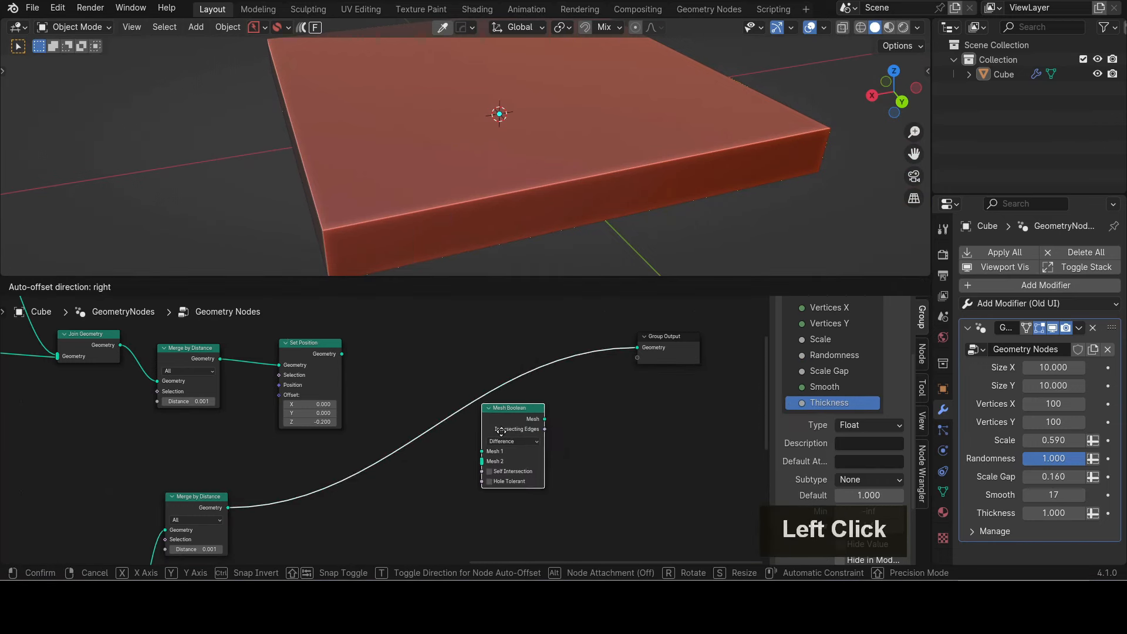
drag(537, 407, 527, 351)
drag(342, 354, 506, 411)
scroll(501, 168, down, 2)
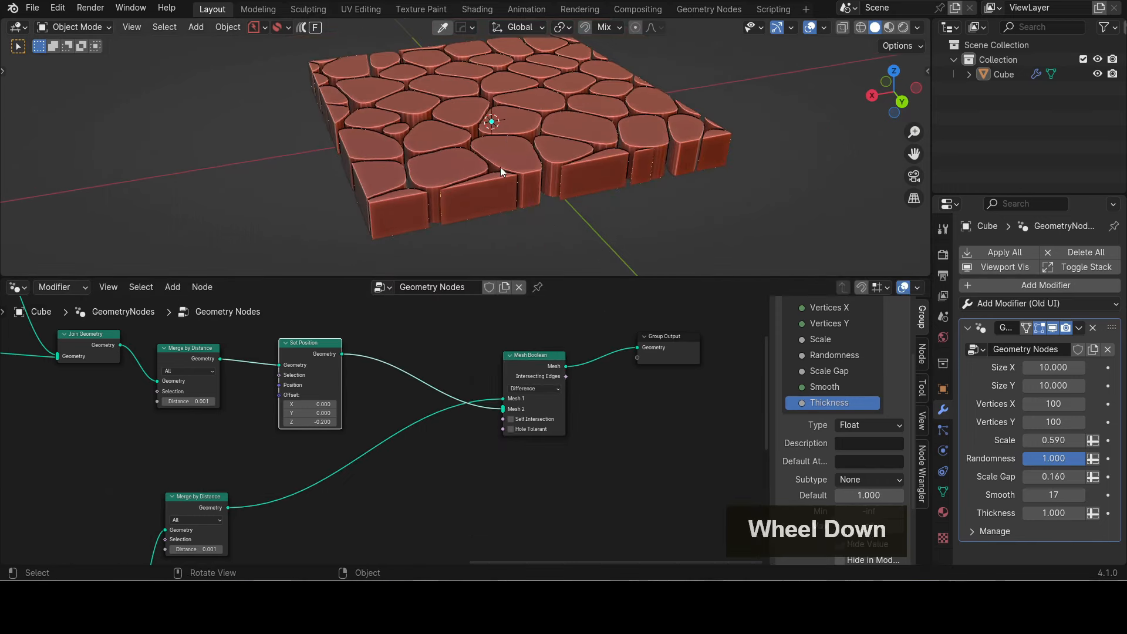
Step: Inspect the cut scales from above and from the side, and reduce the Thickness input of the modifier
middle_drag(501, 168, 500, 199)
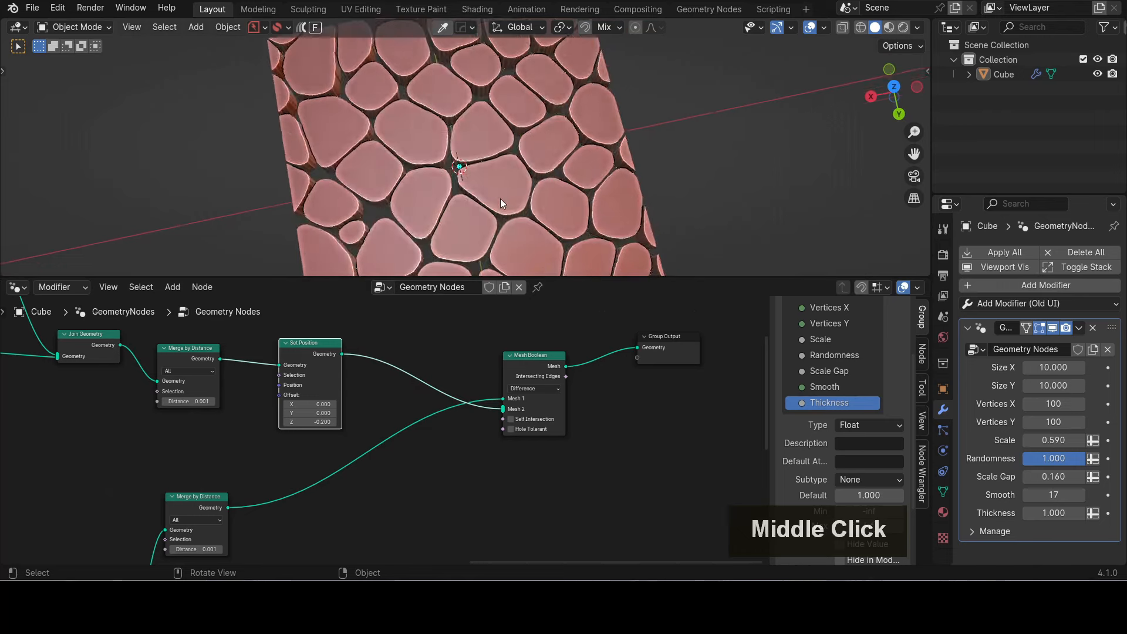
scroll(500, 199, up, 3)
middle_drag(399, 187, 403, 160)
scroll(404, 159, down, 2)
scroll(497, 167, up, 4)
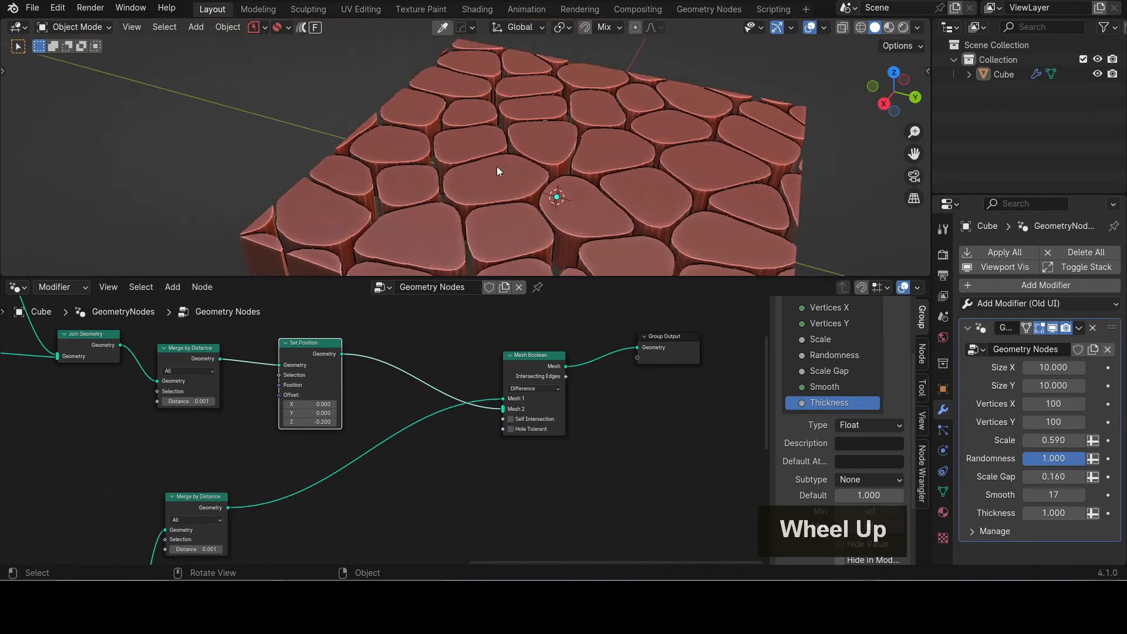
middle_drag(464, 224, 496, 141)
scroll(496, 138, up, 3)
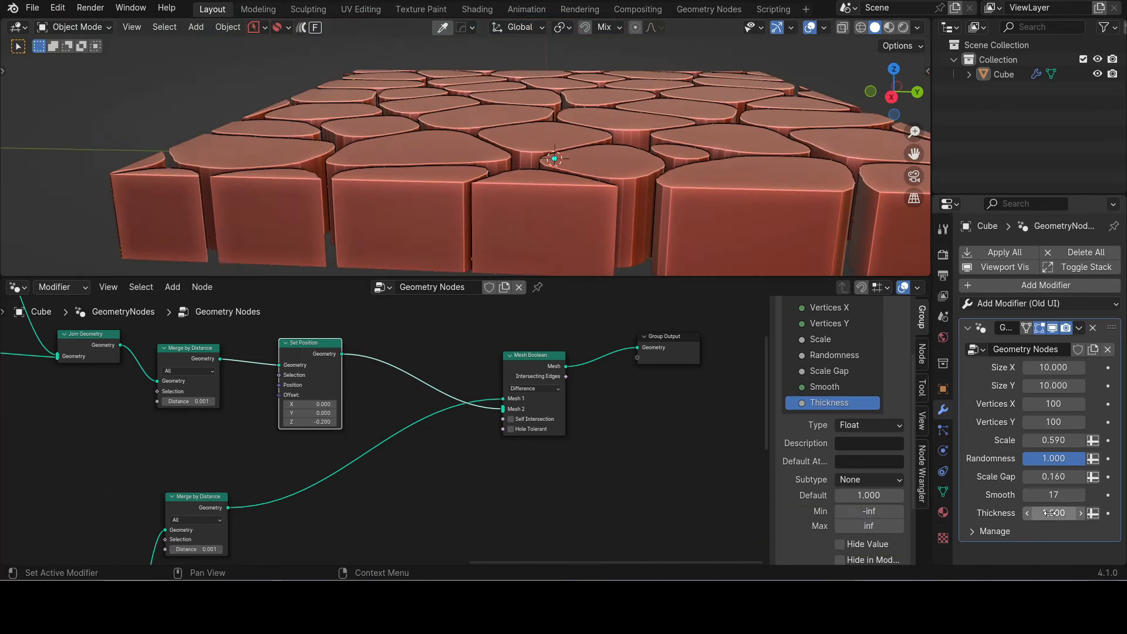
drag(1054, 514, 974, 513)
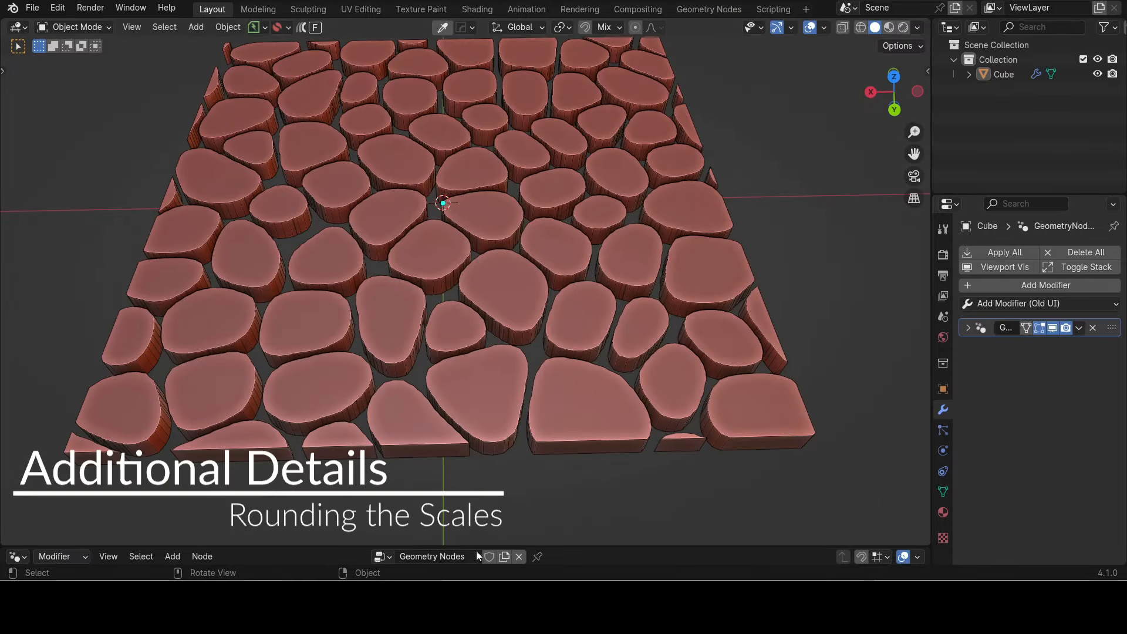
Step: Reopen the node editor area, make room between the Mesh Boolean and the Group Output, and view the scale edges up close
drag(479, 547, 494, 262)
shift+middle_drag(657, 403, 350, 541)
click(504, 377)
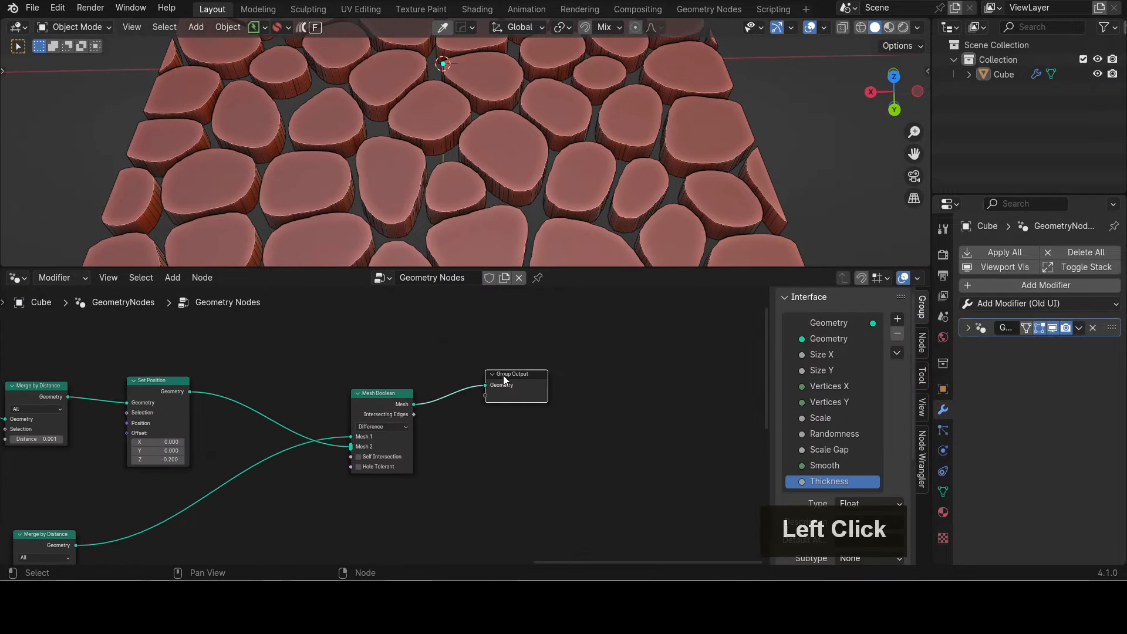
drag(504, 379, 718, 384)
drag(389, 396, 303, 410)
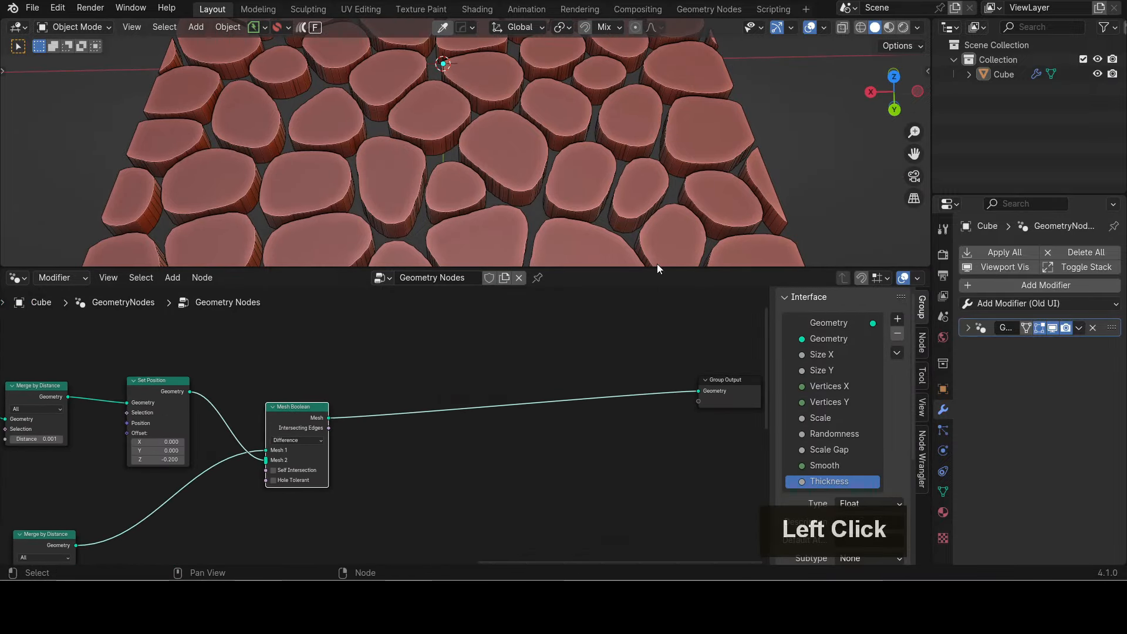
drag(500, 270, 481, 370)
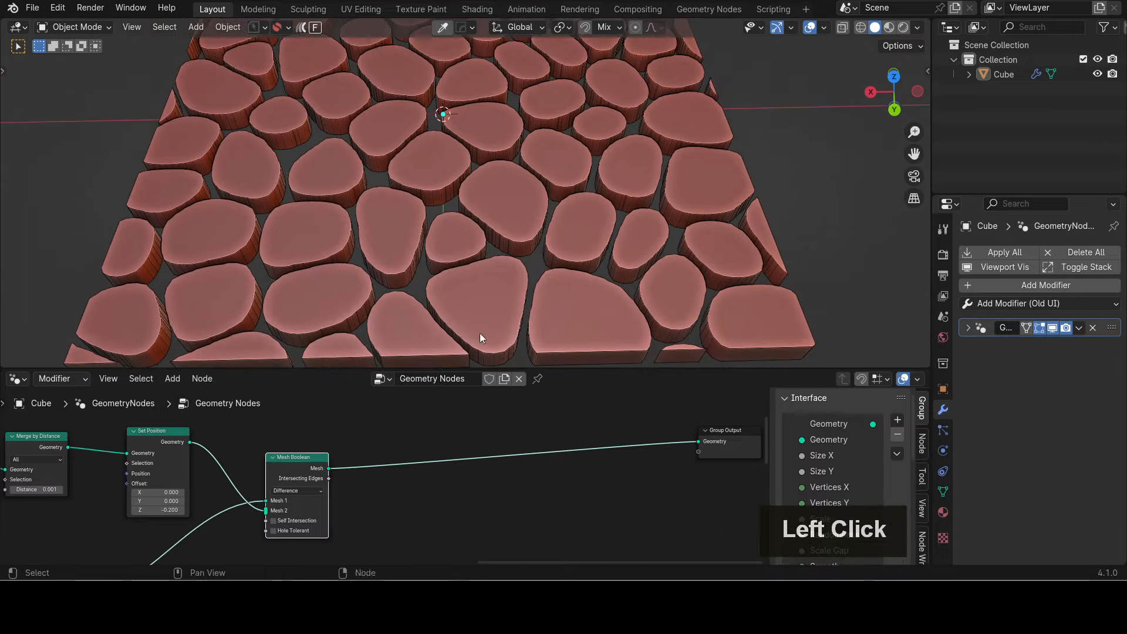
scroll(428, 274, up, 3)
shift+middle_drag(428, 274, 445, 226)
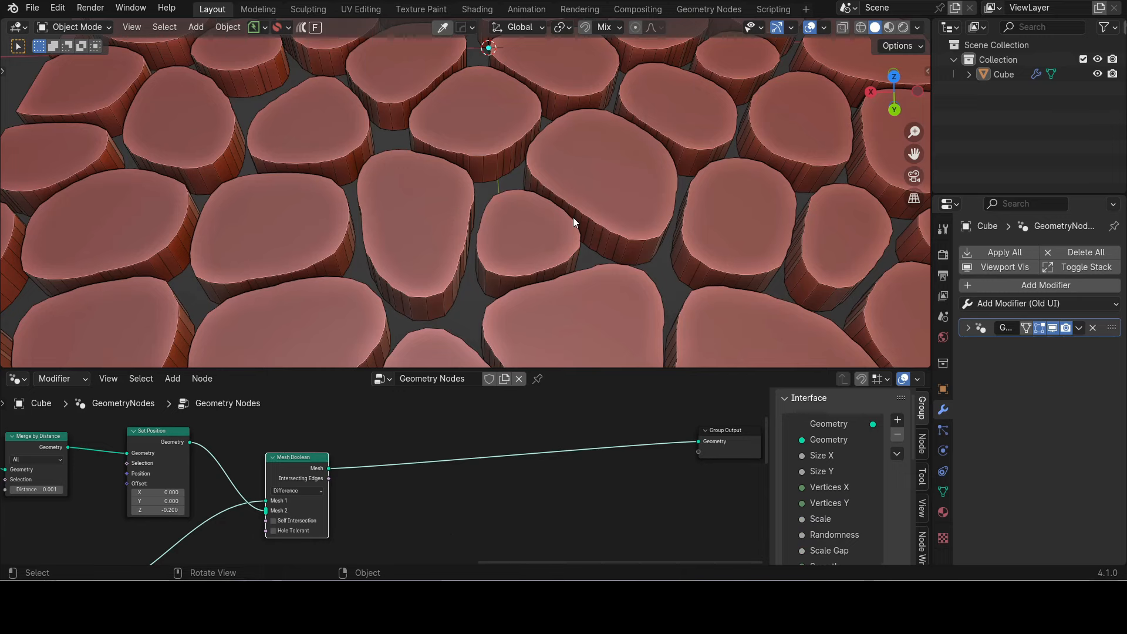
Step: Inspect the scale edges up close and move the Group Output node next to the Mesh Boolean
scroll(500, 169, up, 3)
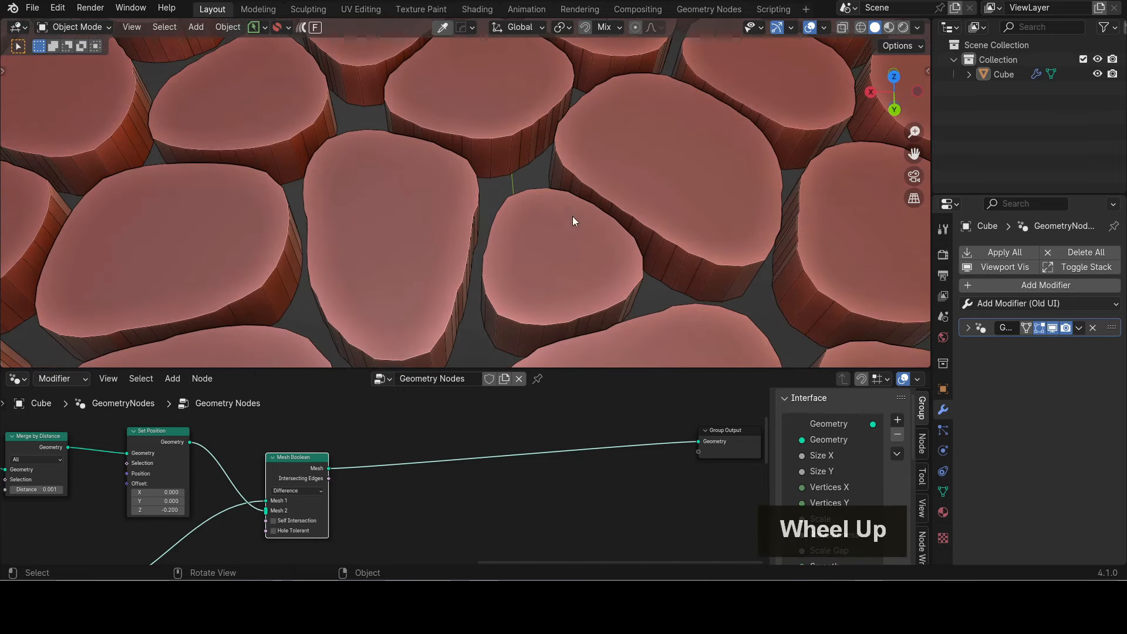
scroll(530, 264, down, 3)
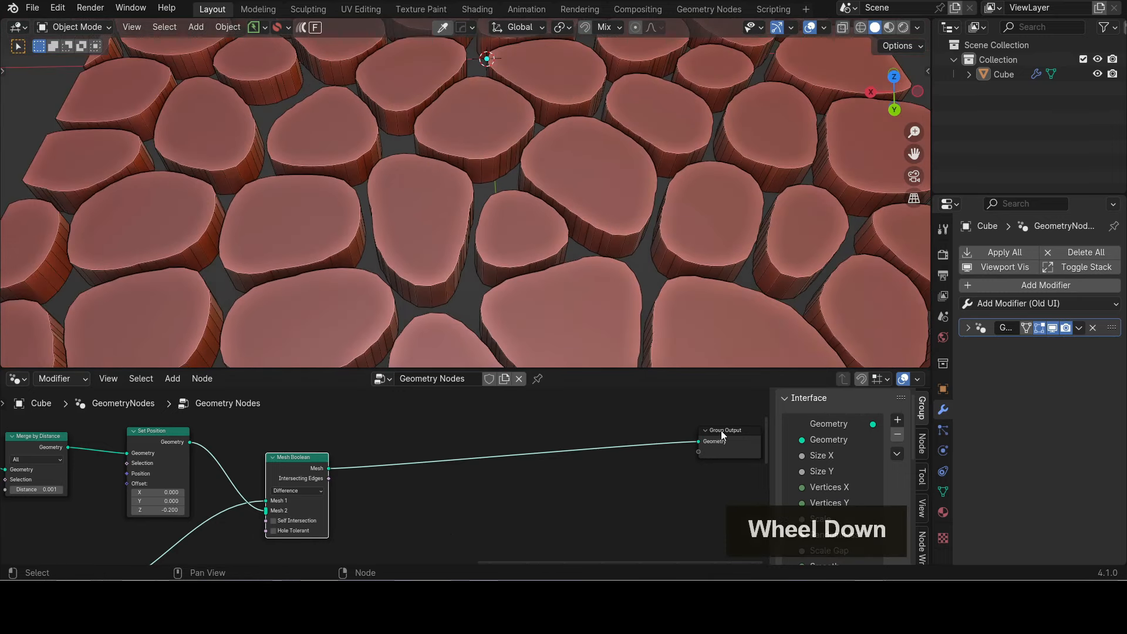
drag(721, 431, 416, 456)
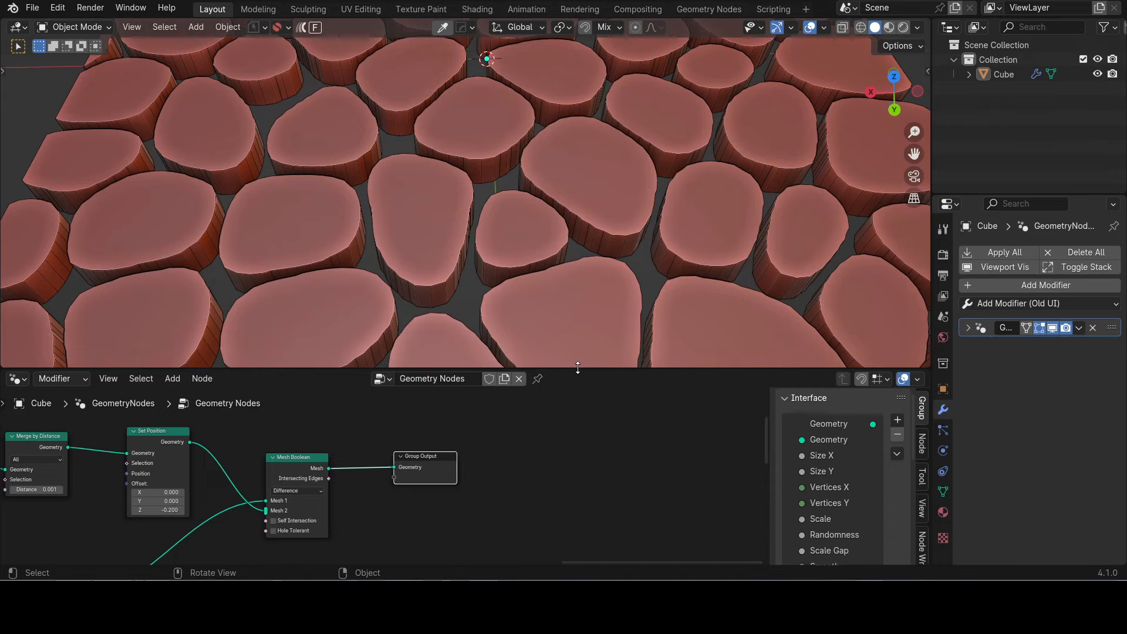
Step: Shrink the node editor to enlarge the viewport and add a Remesh modifier to the scales object
drag(578, 368, 578, 549)
scroll(531, 399, down, 3)
middle_drag(529, 380, 487, 264)
scroll(516, 324, up, 3)
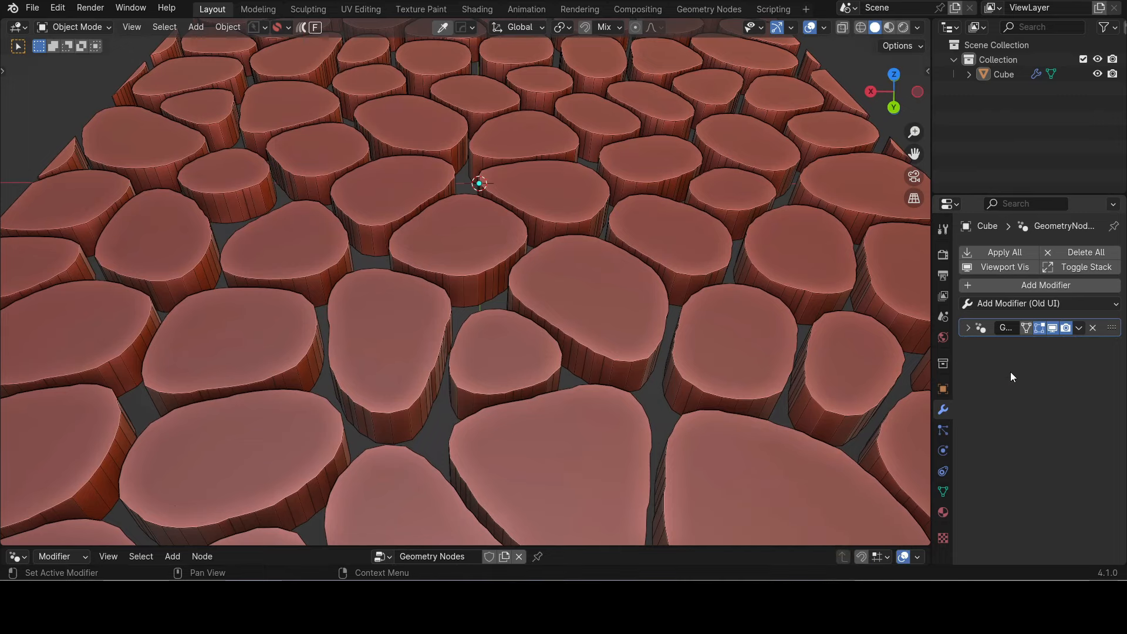
click(1045, 303)
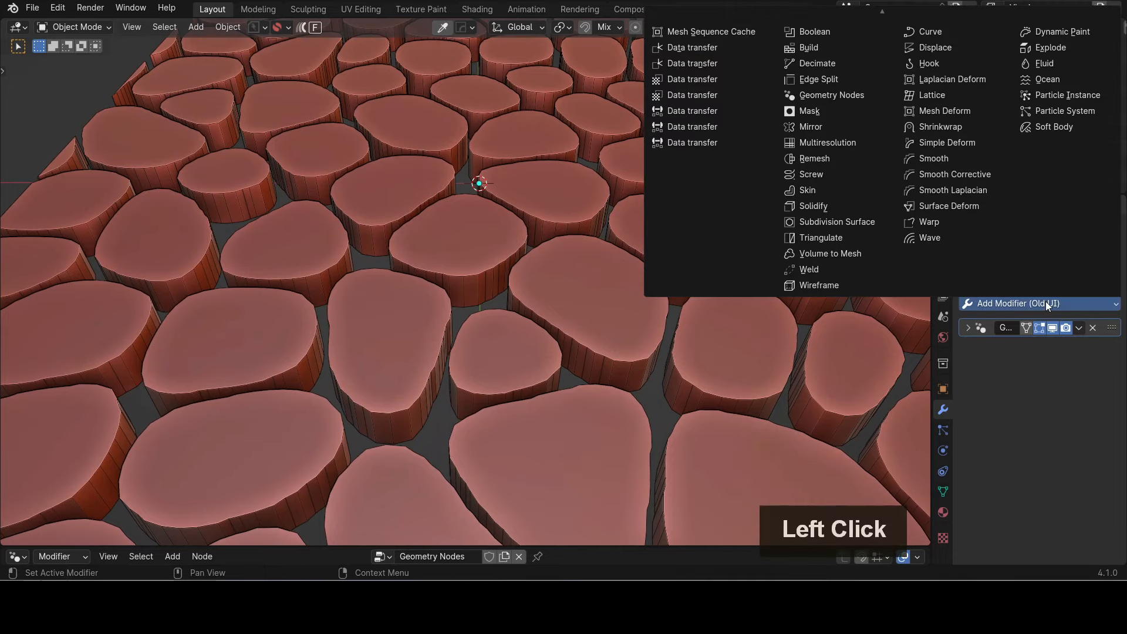
click(829, 159)
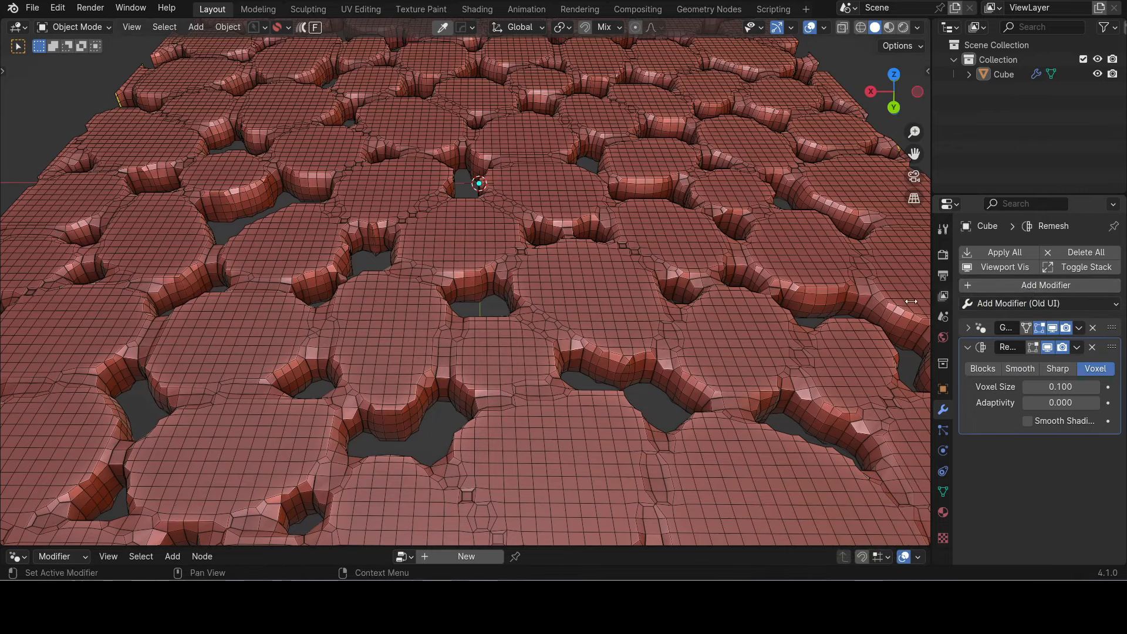
Step: Set the Remesh voxel size to 0.095 and check the remeshed scales from above
scroll(613, 364, up, 2)
middle_drag(613, 364, 615, 405)
click(1056, 389)
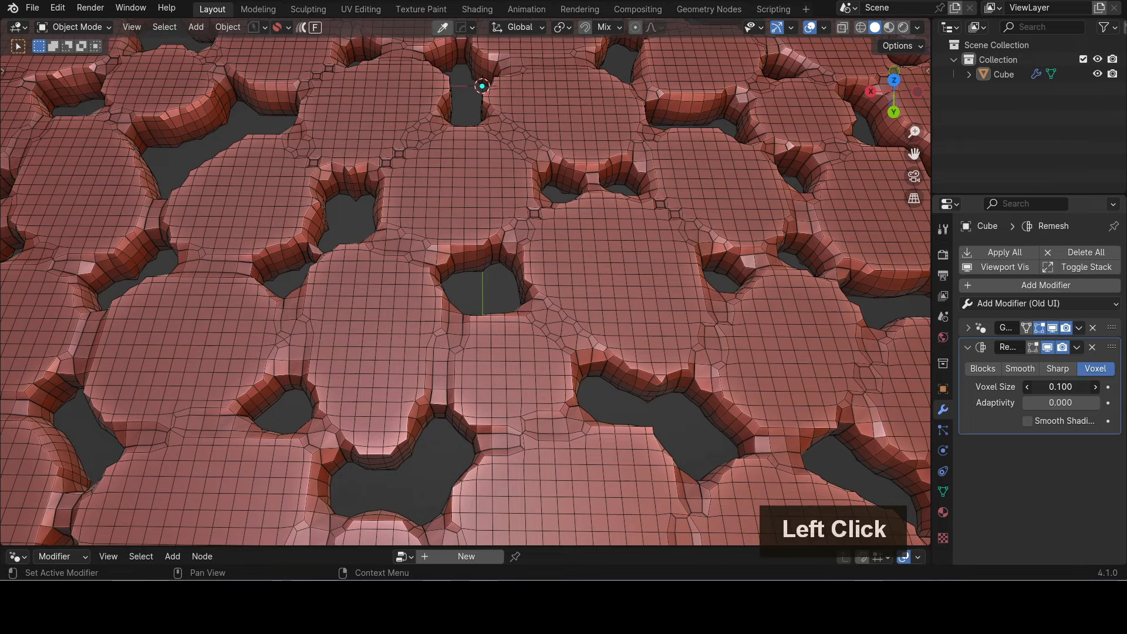
drag(1055, 388, 1050, 388)
scroll(545, 283, down, 6)
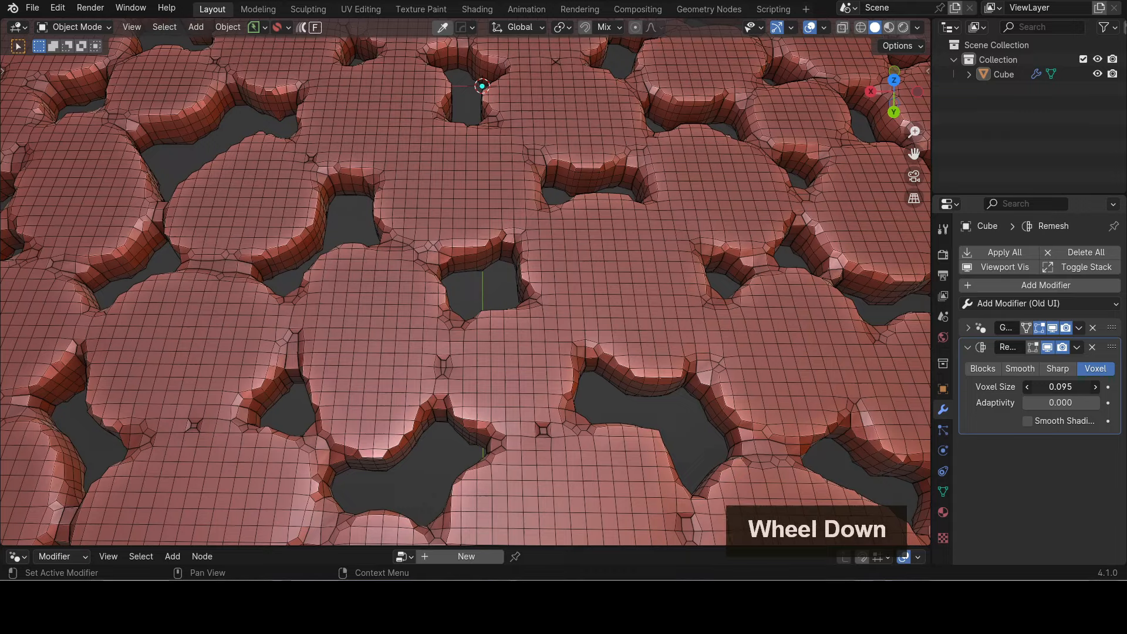
middle_drag(545, 283, 515, 262)
middle_drag(512, 279, 461, 259)
scroll(508, 238, up, 3)
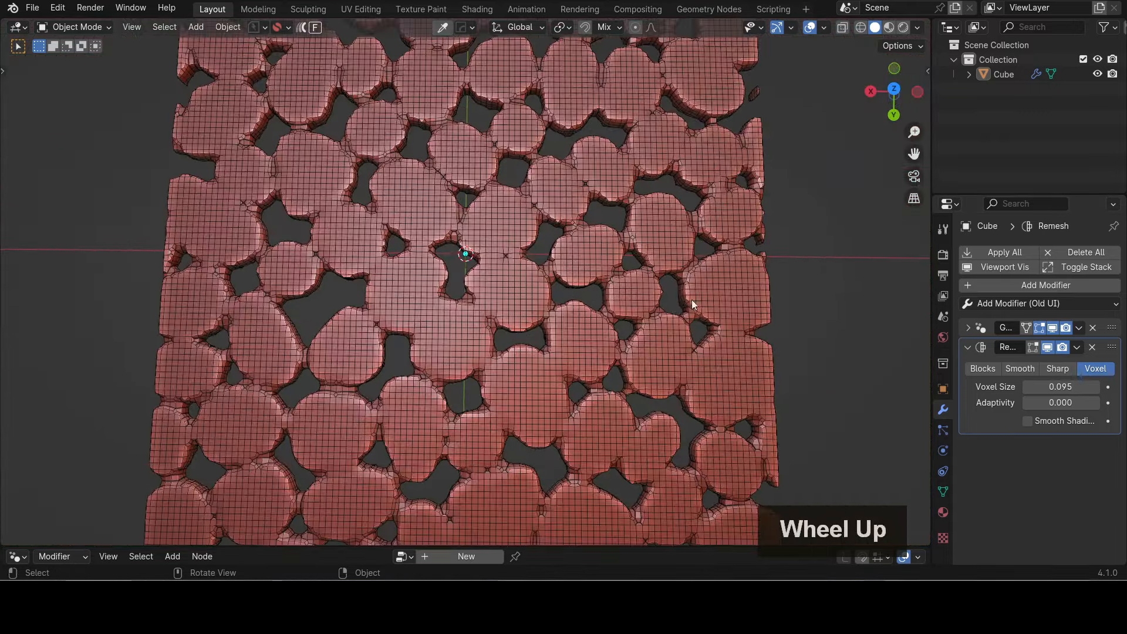
Step: Apply the Geometry Nodes modifier on the scales object, keeping the Remesh modifier
click(967, 328)
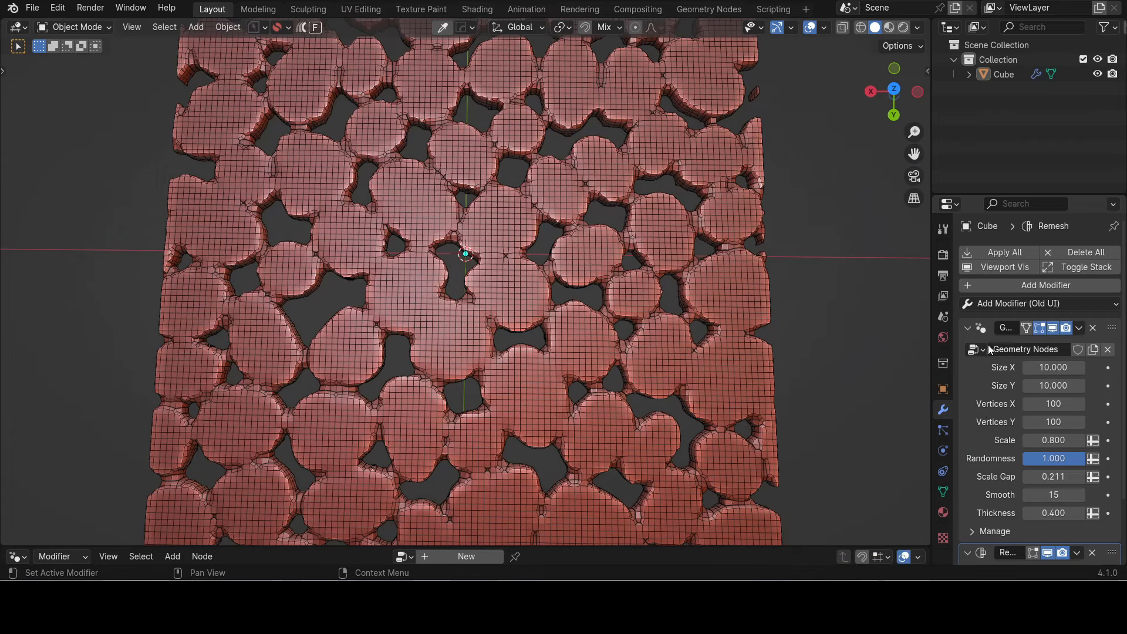
click(967, 328)
scroll(582, 302, down, 3)
middle_drag(582, 302, 552, 337)
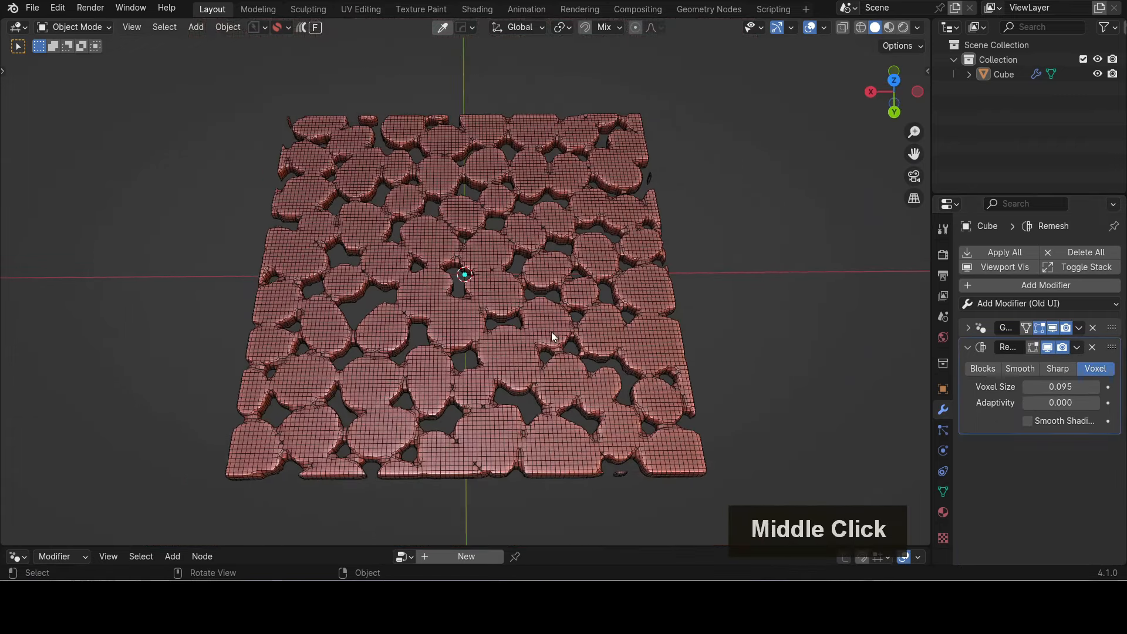
click(1078, 327)
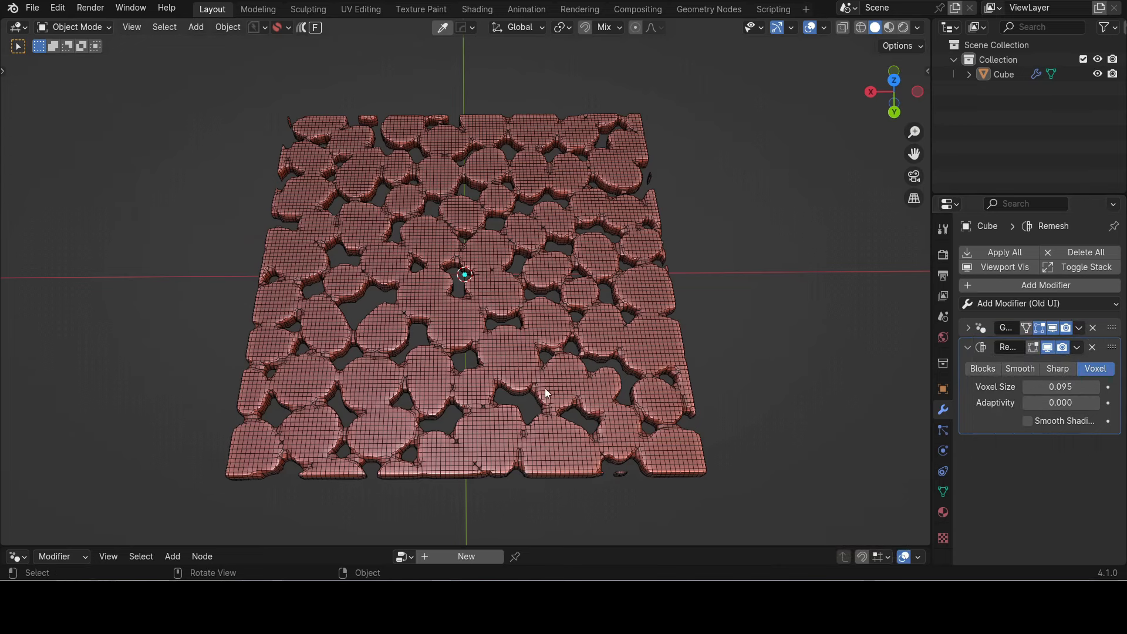
click(1079, 329)
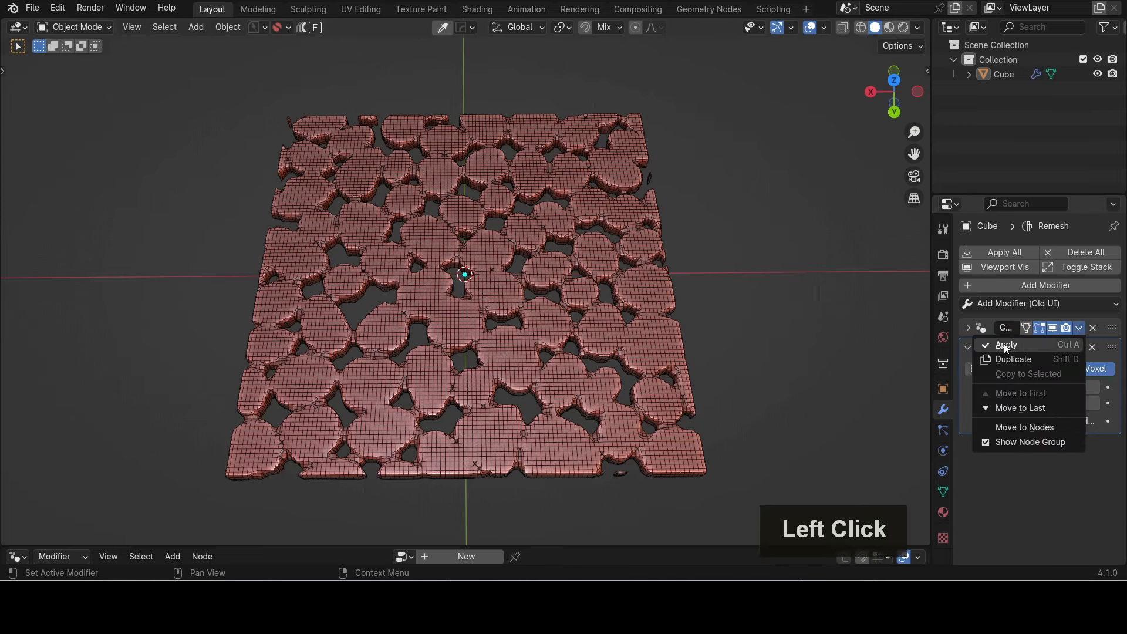
click(1006, 346)
Step: Separate the entire scales mesh by loose parts in Edit Mode and return to Object Mode
key(Tab)
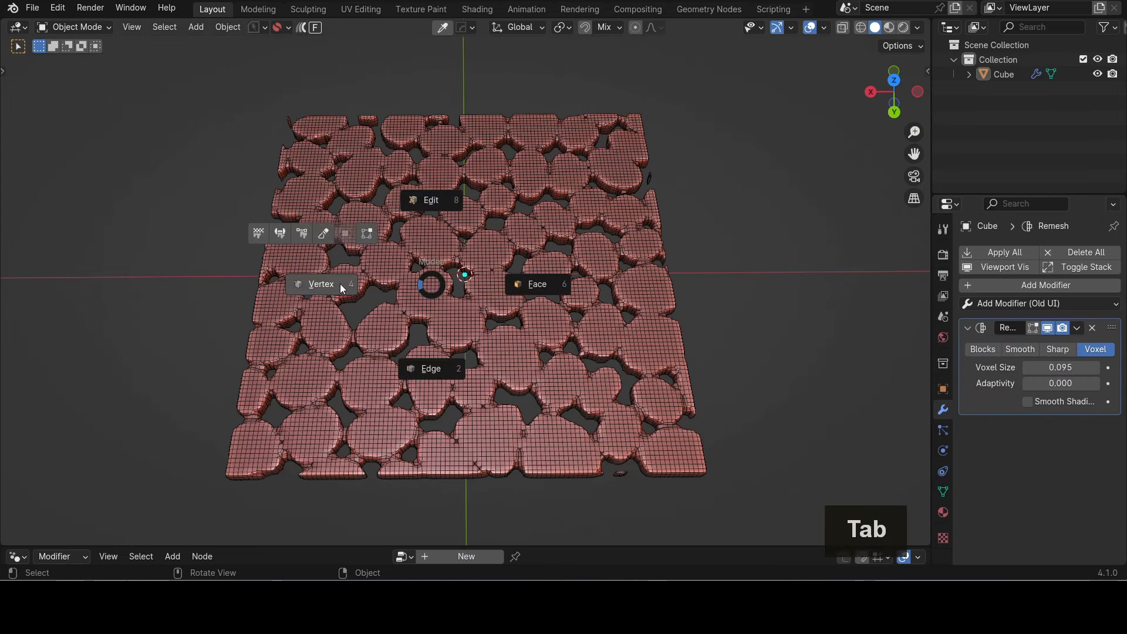
key(a)
key(p)
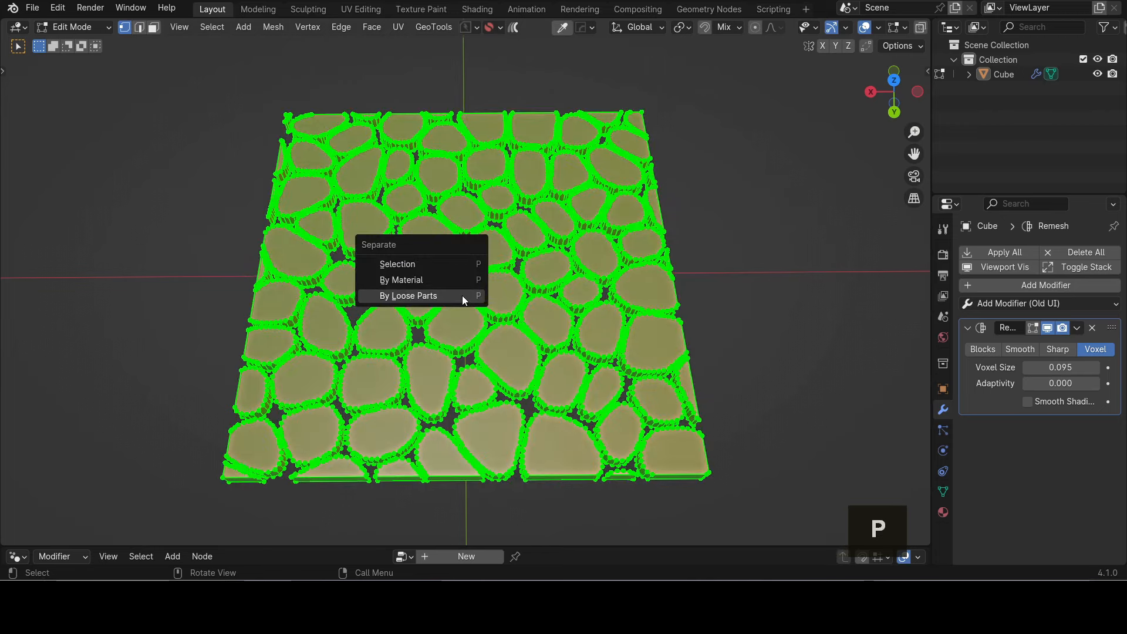
click(463, 295)
key(Tab)
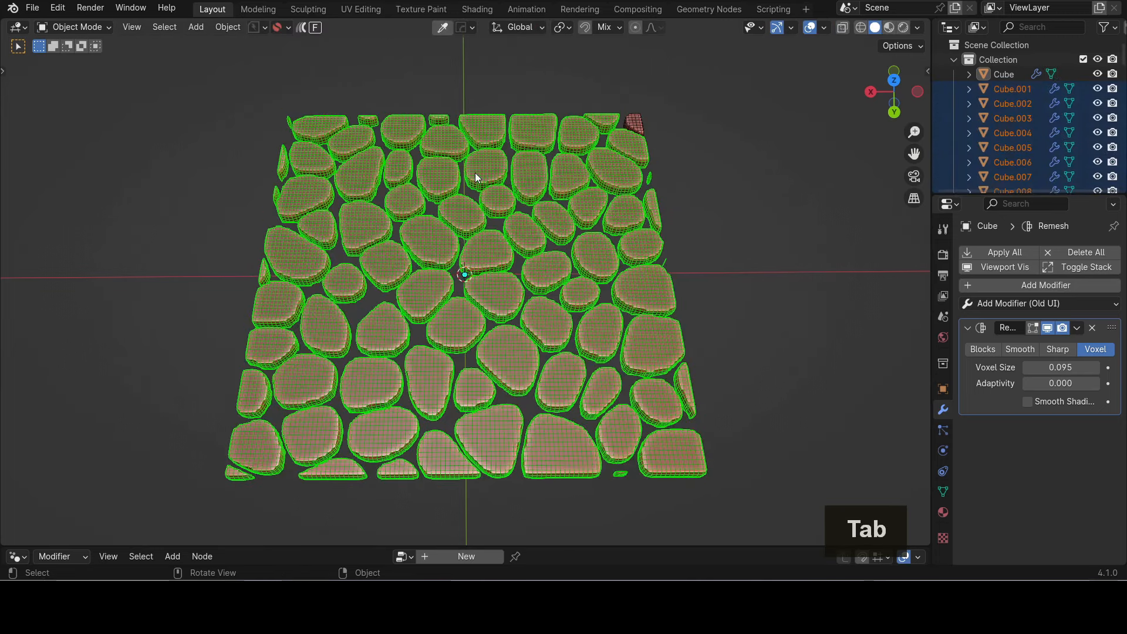
Step: Select several individual scales and examine the remeshed pieces and the gaps between them from different angles
scroll(703, 288, up, 5)
click(519, 230)
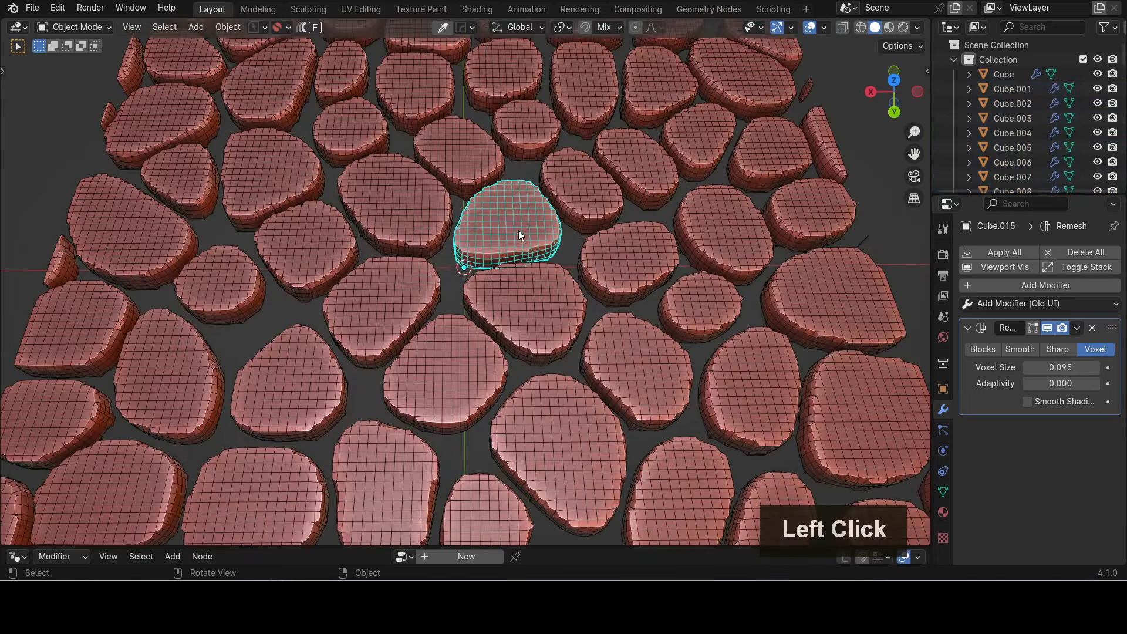
double_click(525, 311)
click(405, 293)
click(380, 220)
click(314, 239)
click(280, 172)
scroll(414, 320, down, 3)
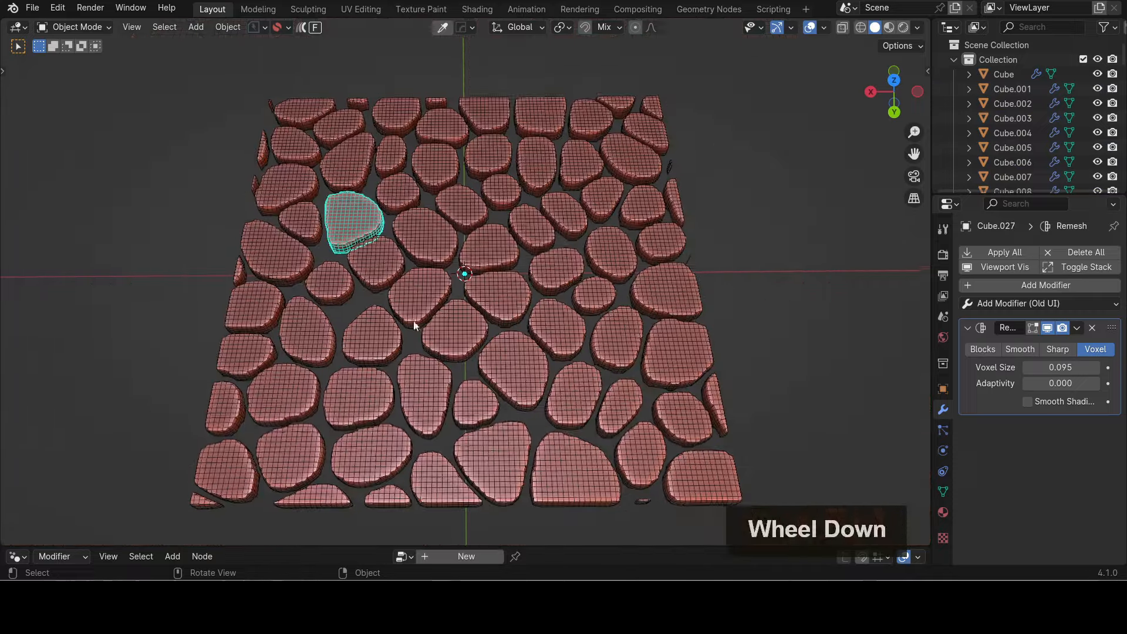
shift+middle_drag(440, 298, 424, 238)
scroll(424, 238, up, 2)
scroll(518, 304, up, 2)
middle_drag(518, 304, 508, 322)
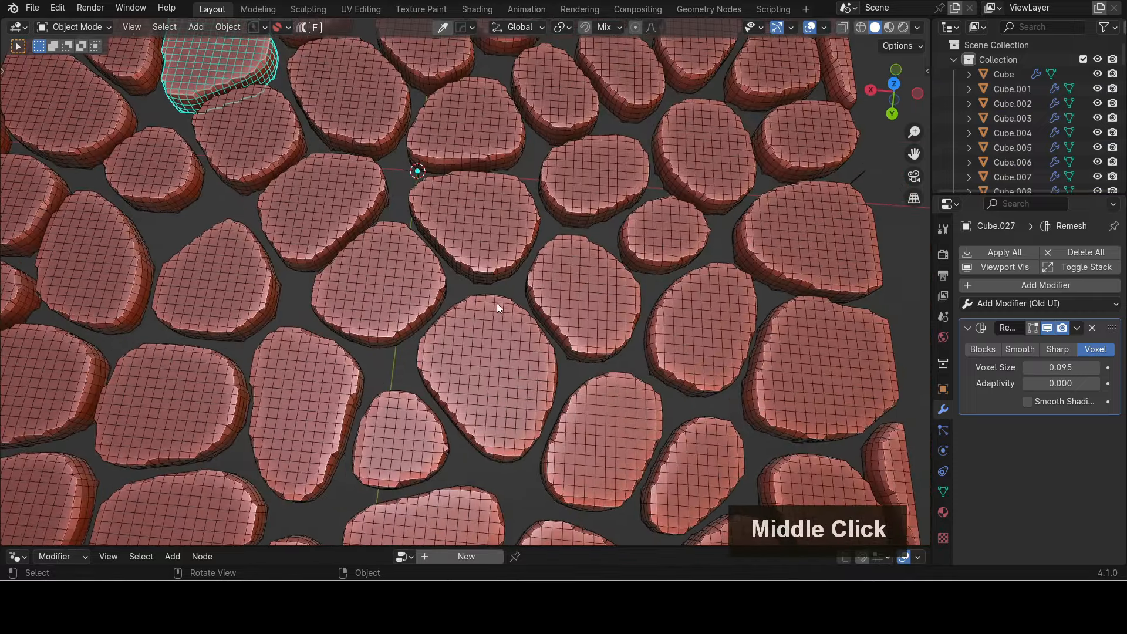
scroll(432, 319, down, 2)
scroll(432, 319, down, 2)
middle_drag(403, 344, 424, 243)
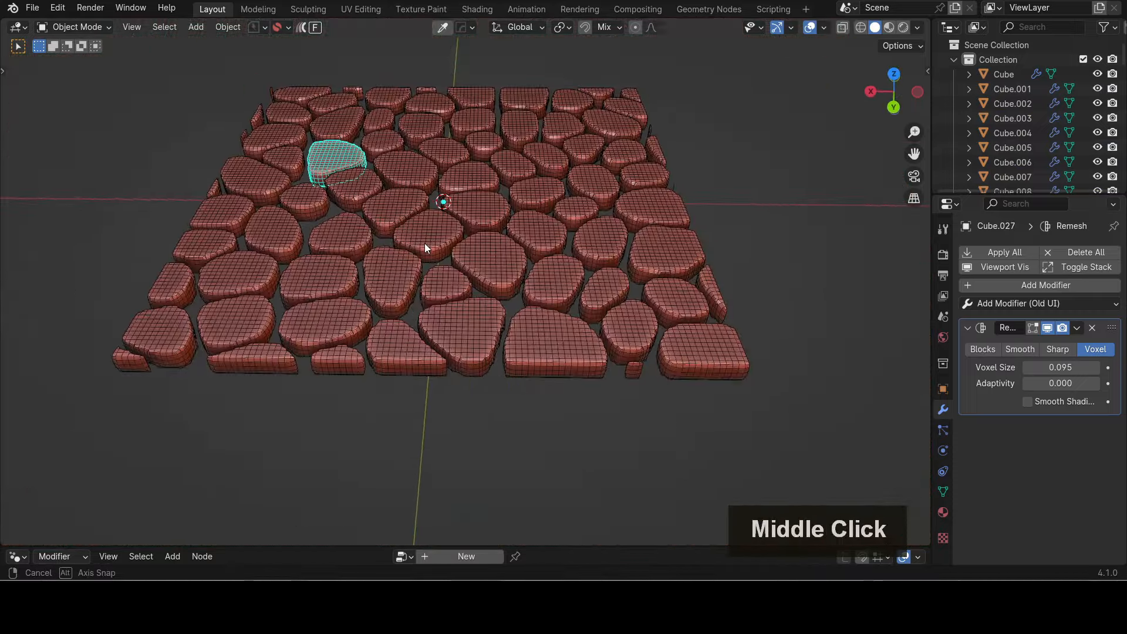
scroll(420, 248, down, 3)
Step: Try a Subdivision Surface modifier on the front corner scale and remove it
double_click(635, 335)
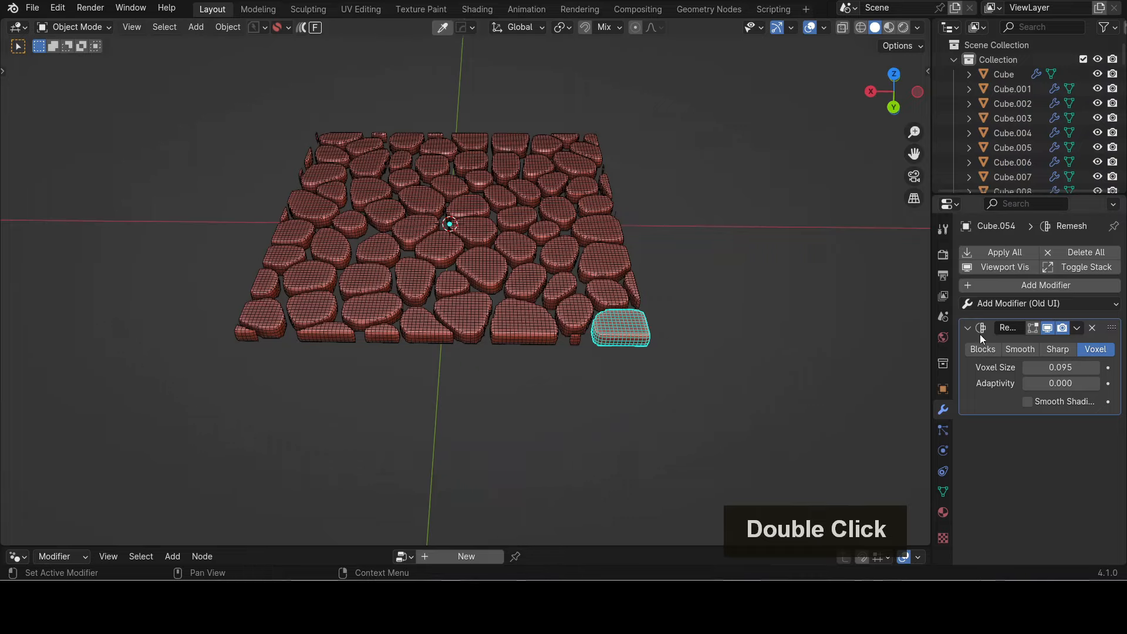
click(996, 302)
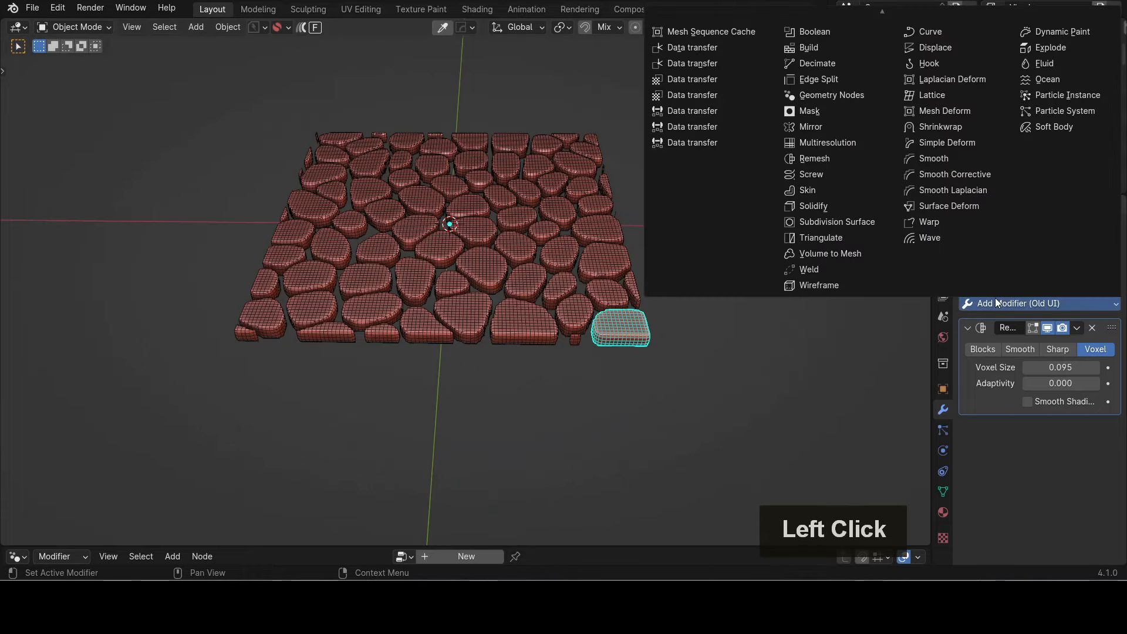
click(817, 221)
scroll(760, 297, up, 3)
shift+middle_drag(759, 297, 661, 295)
scroll(661, 295, up, 3)
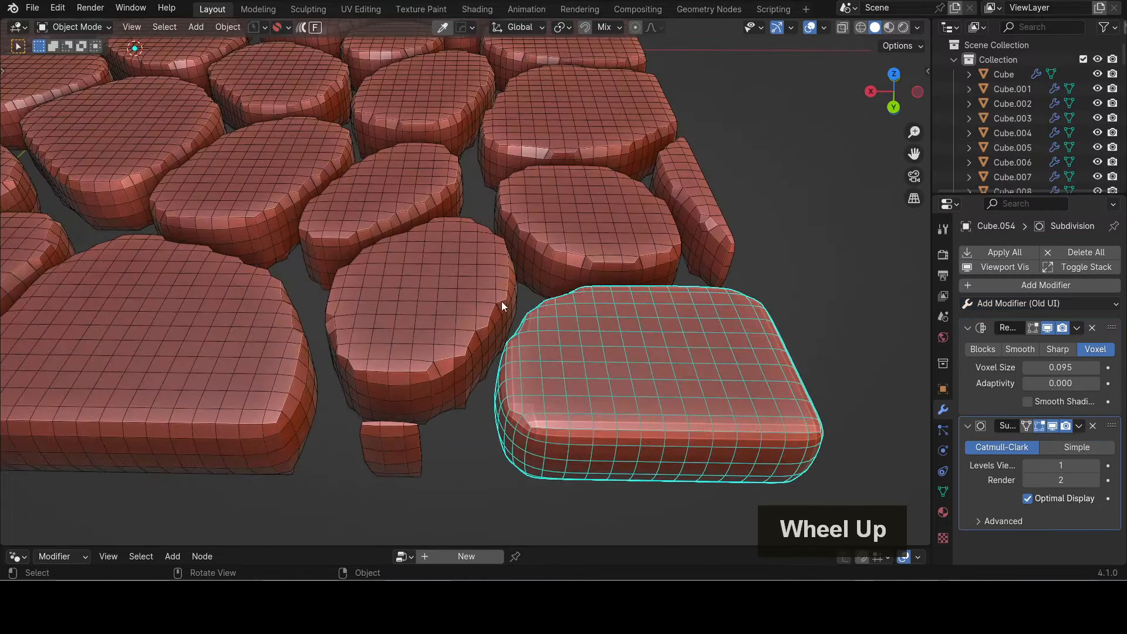
click(1094, 426)
Step: Deselect the corner scale and examine the whole scale layout in top view
scroll(438, 233, down, 5)
middle_drag(438, 232, 485, 218)
scroll(495, 278, up, 2)
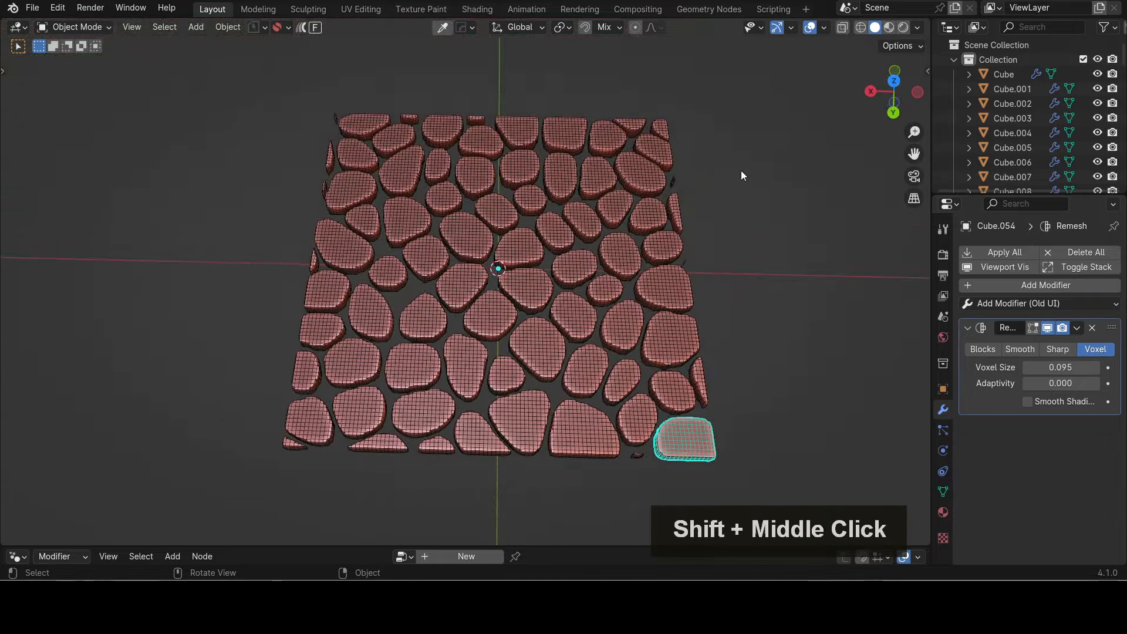
click(741, 172)
click(894, 82)
scroll(608, 306, up, 3)
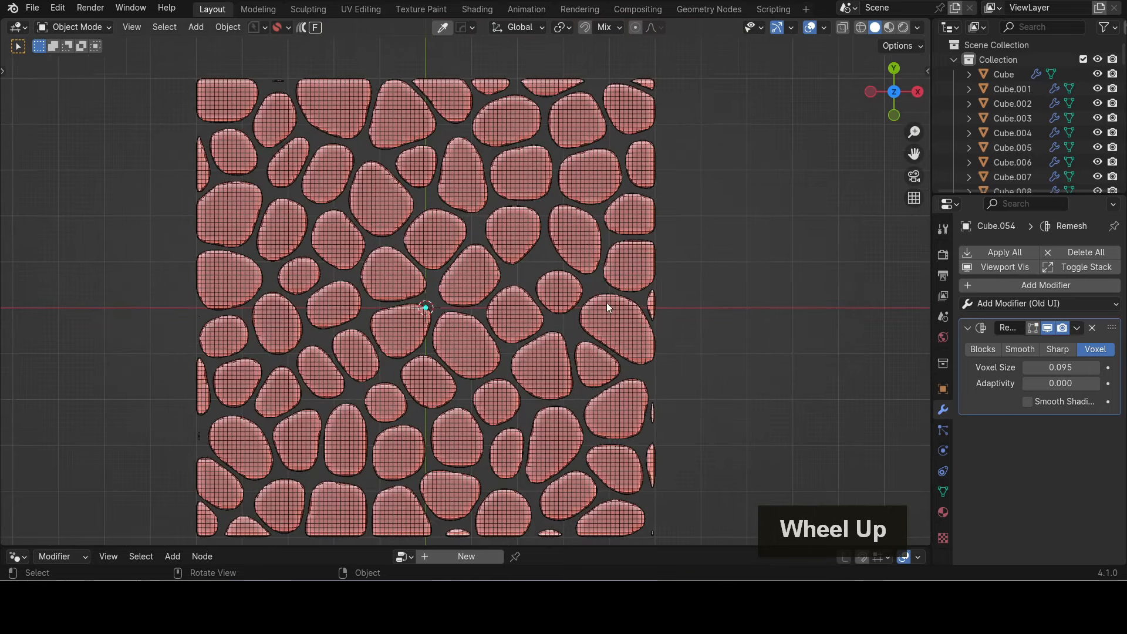
scroll(607, 306, down, 1)
click(492, 117)
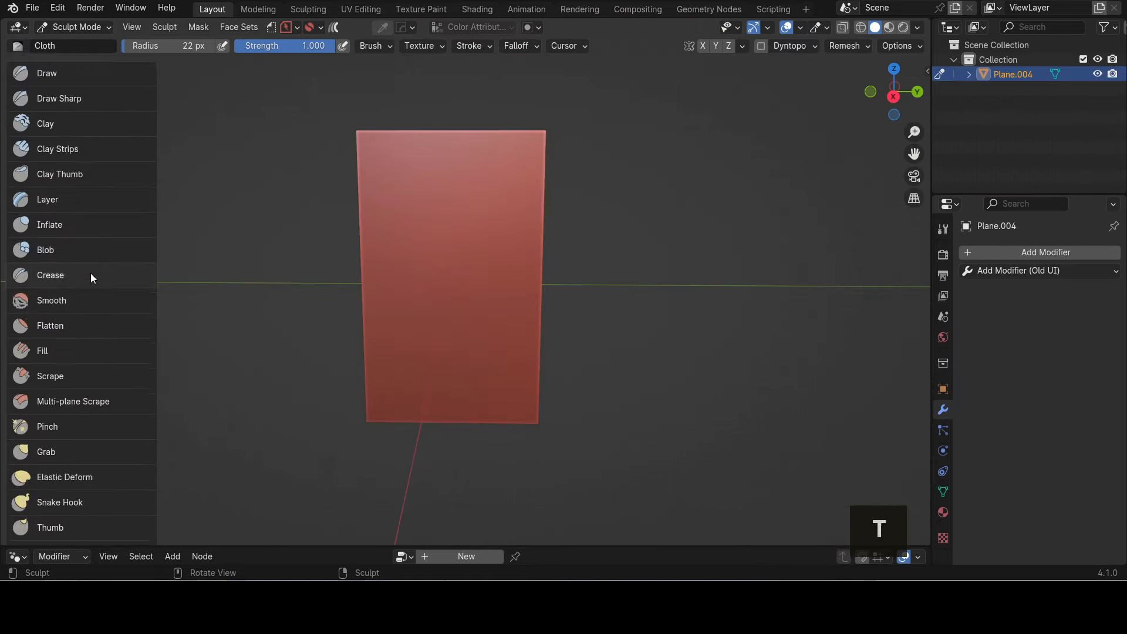
Step: Choose the Cloth sculpt brush for the plane, show its brush settings and set Deformation to Grab
scroll(90, 276, down, 5)
click(47, 415)
key(n)
scroll(844, 363, down, 2)
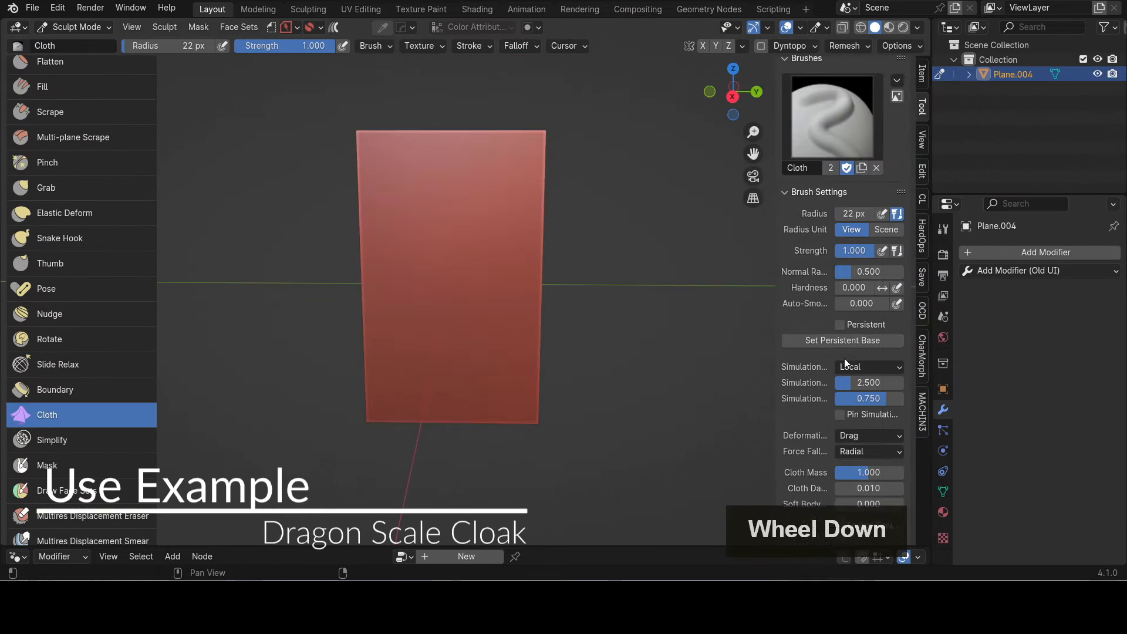
scroll(844, 363, down, 1)
click(851, 407)
click(853, 504)
Step: Enlarge the Cloth brush radius to 230 px and pull folds into the plane
middle_drag(432, 436, 440, 412)
drag(393, 405, 485, 369)
key(f)
click(451, 372)
drag(484, 265, 440, 246)
middle_drag(529, 282, 552, 288)
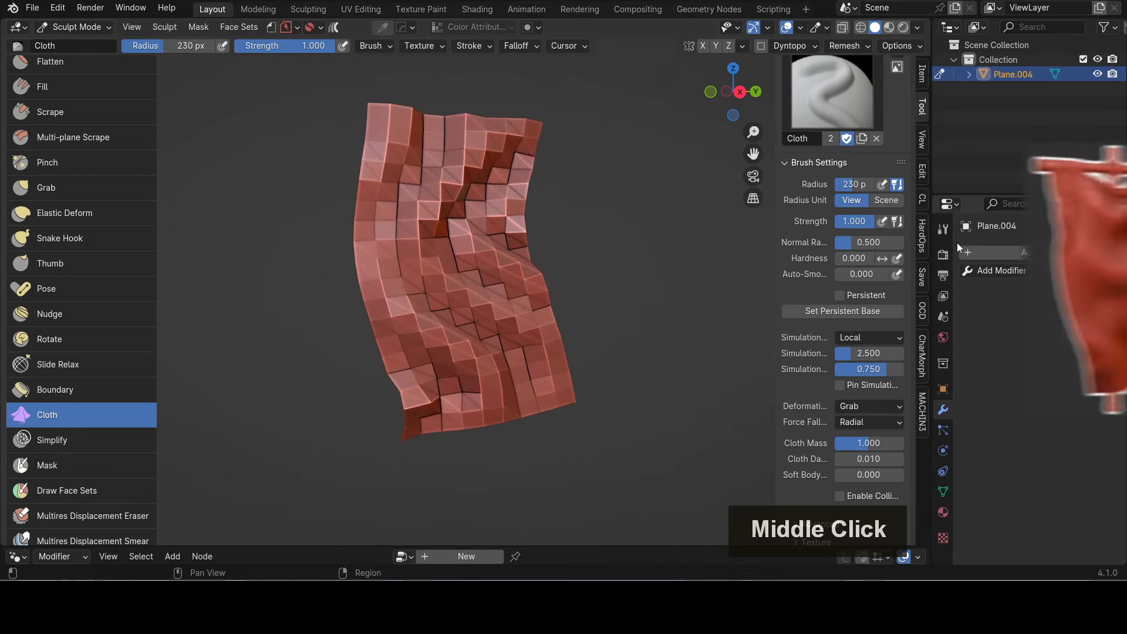
Step: Add a Subdivision Surface modifier to the plane and pull further folds into it with the Cloth brush
click(995, 253)
click(821, 526)
scroll(496, 299, up, 2)
mouse_move(532, 352)
mouse_down()
mouse_move(607, 379)
mouse_move(578, 367)
mouse_up()
middle_drag(496, 150, 473, 123)
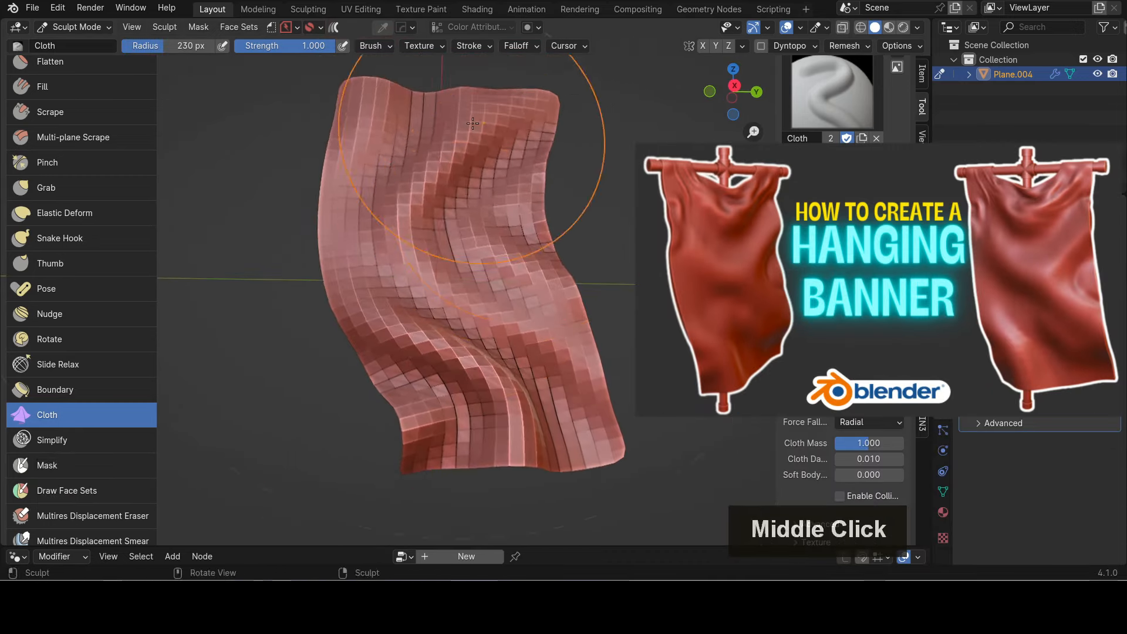
drag(477, 128, 496, 82)
middle_drag(491, 126, 452, 147)
drag(452, 147, 464, 111)
Step: Crease the plane's outer edge loop in Edit Mode, return to Object Mode and set the subdivision viewport level to 3
key(Tab)
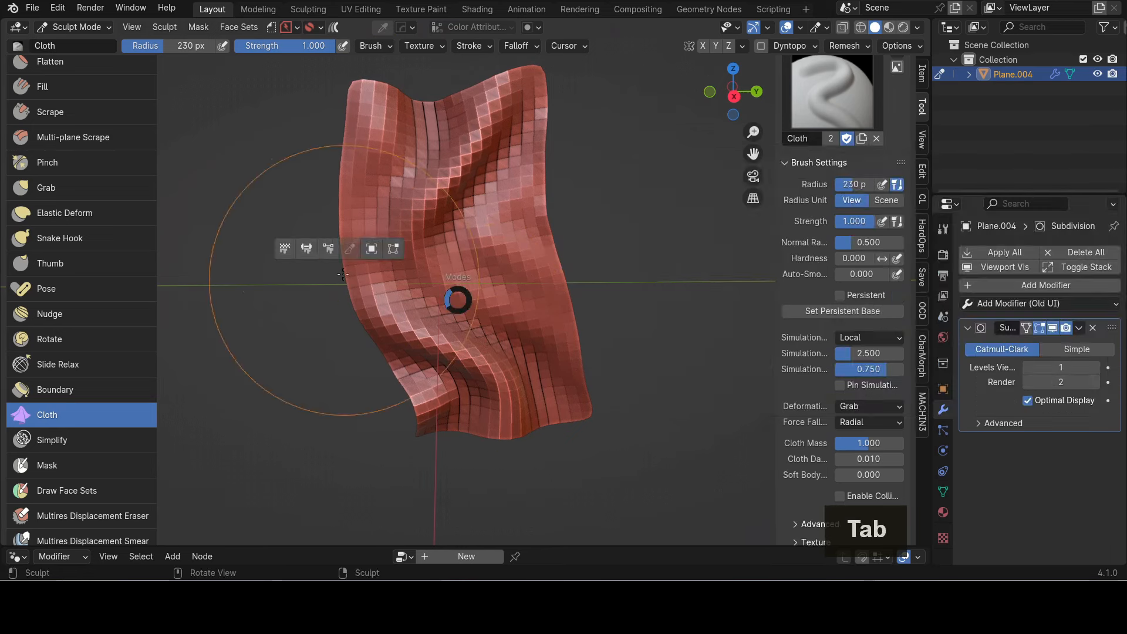
click(371, 249)
key(Tab)
click(521, 419)
alt+double_click(513, 440)
key(ctrl+e)
key(Escape)
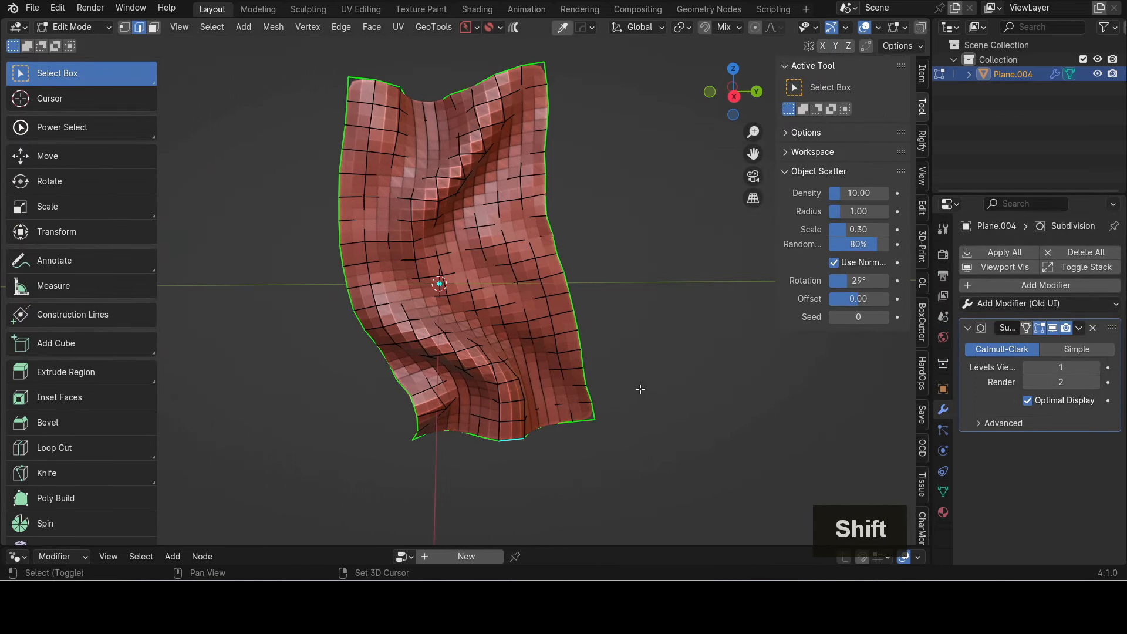
key(Tab)
click(1095, 367)
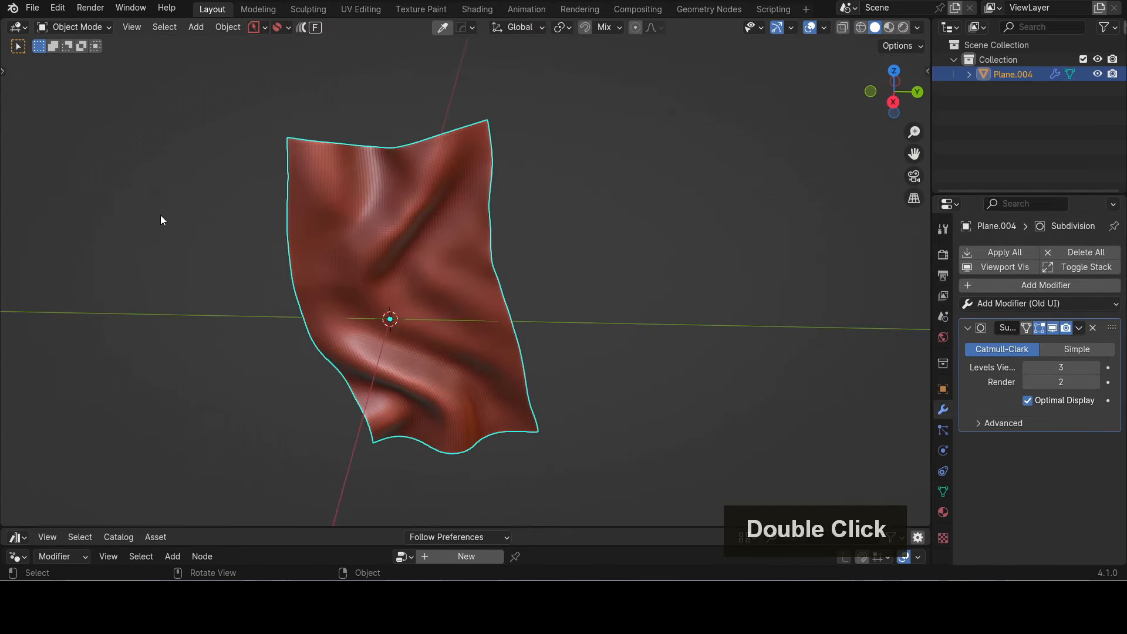
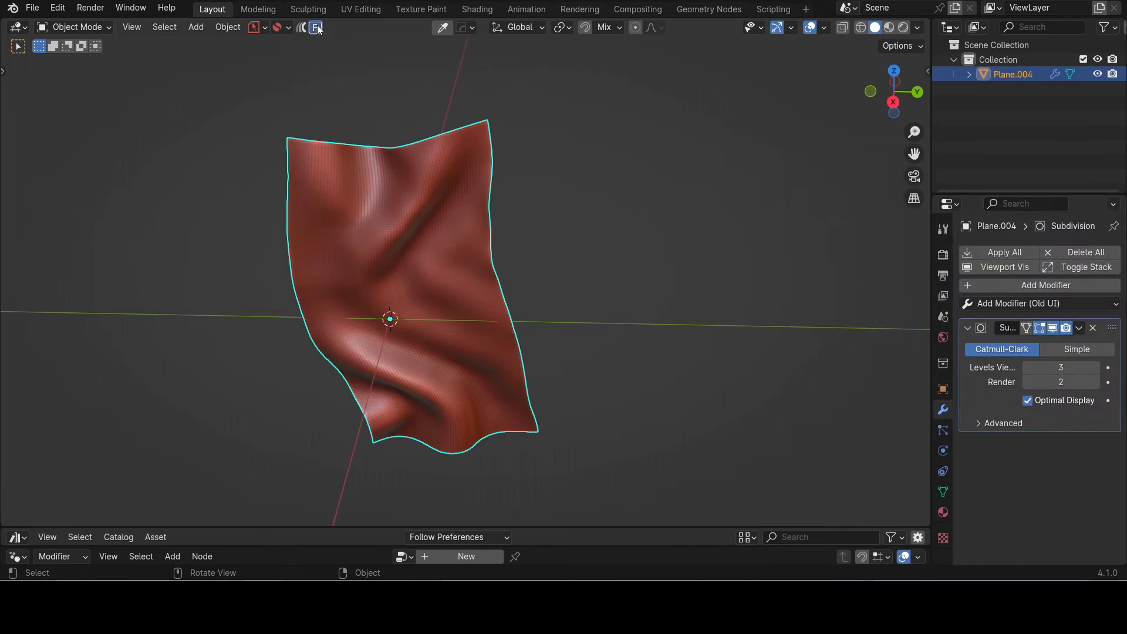
Step: Create a Flowify source grid from the folded plane's surface and move the grid beside the plane
click(316, 27)
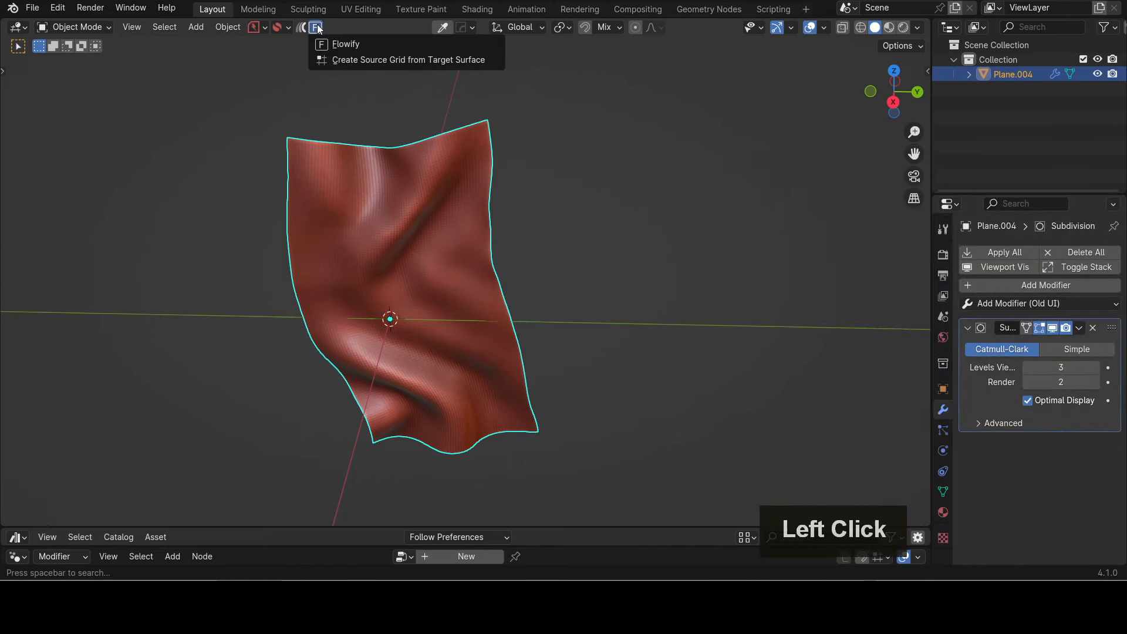
click(334, 59)
scroll(428, 151, down, 3)
middle_drag(428, 151, 362, 145)
key(g)
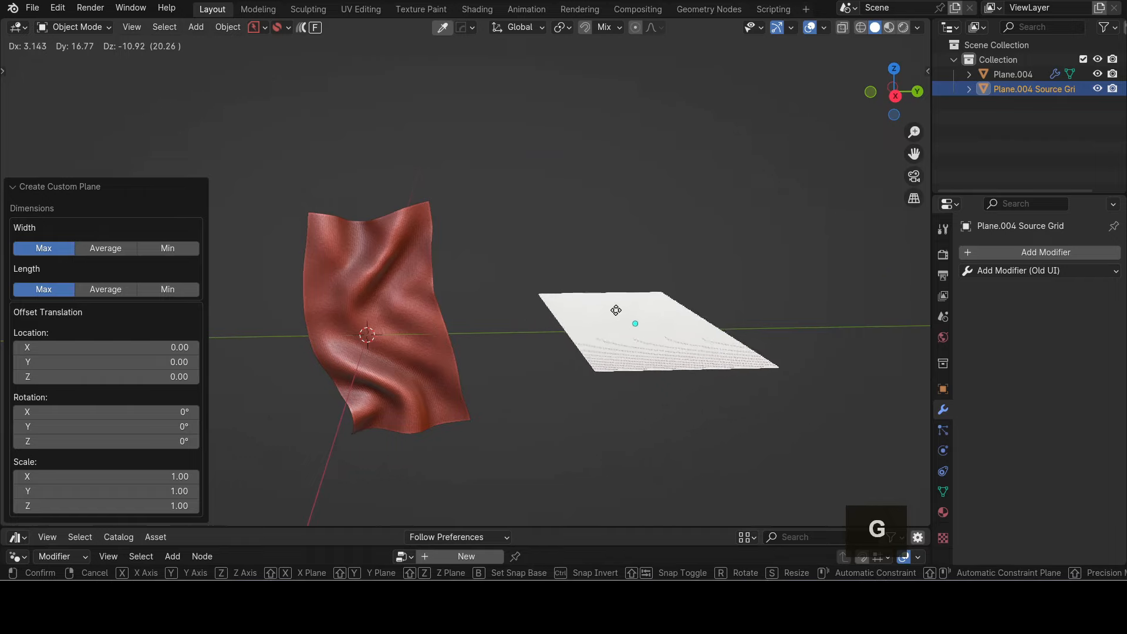
click(616, 310)
middle_drag(578, 257, 532, 350)
click(532, 350)
shift+middle_drag(663, 191, 560, 168)
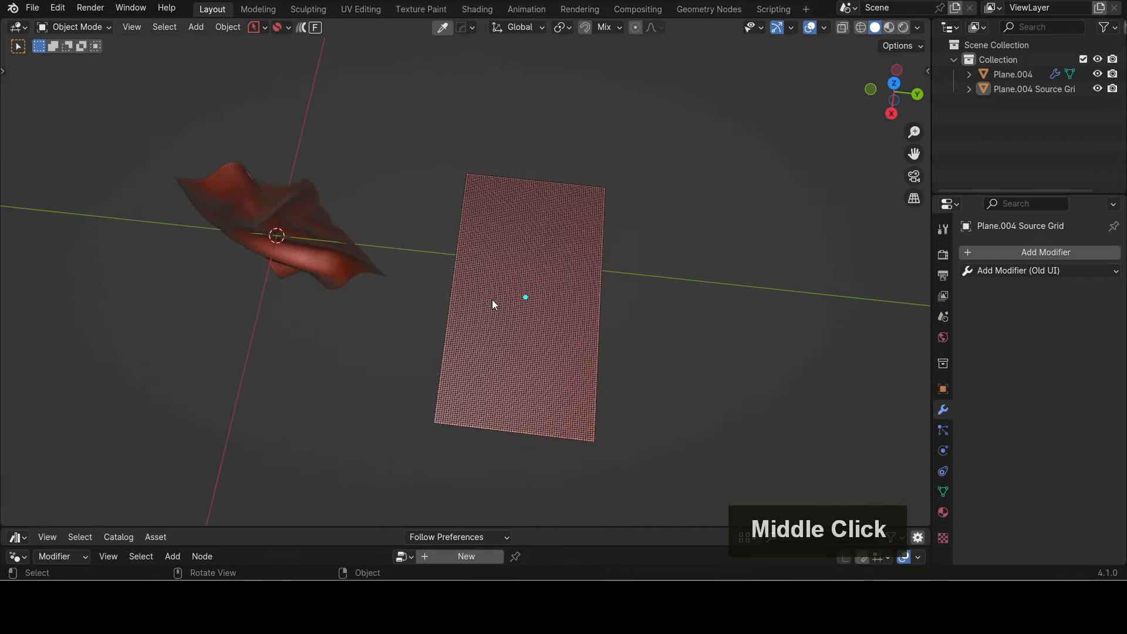
Step: Add the Dragon_Scales asset to the scene and align it to the source grid's location and rotation
scroll(415, 317, up, 2)
middle_drag(415, 317, 403, 180)
middle_drag(248, 201, 393, 320)
drag(312, 527, 300, 369)
click(220, 420)
drag(221, 421, 382, 276)
shift+click(524, 190)
key(alt+a)
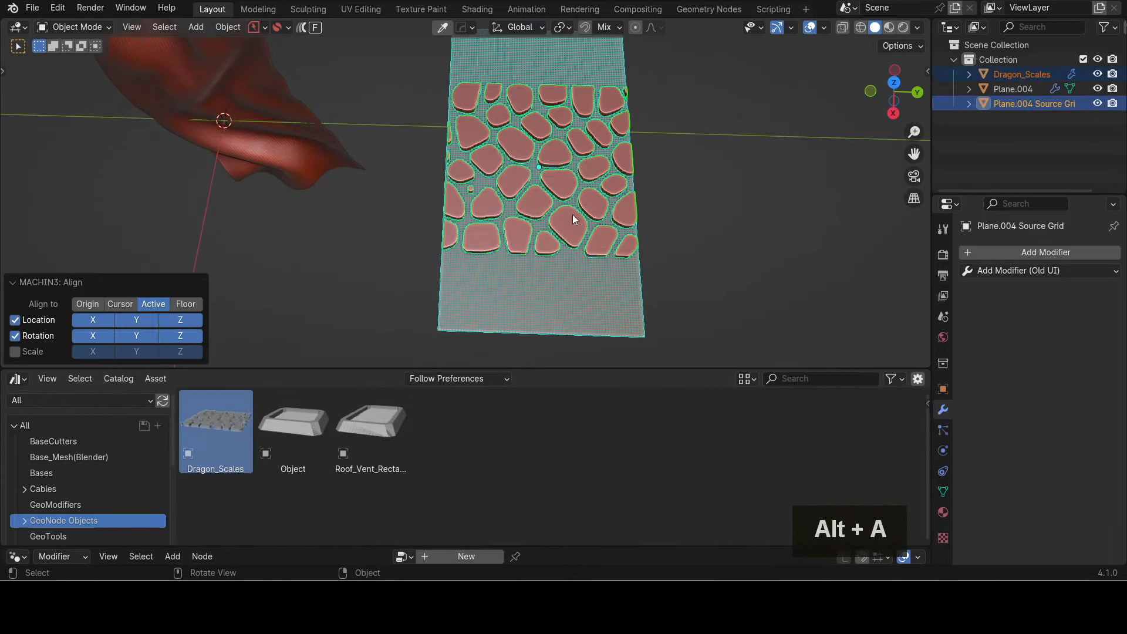
Step: Lower the dragon scales about 0.176 along the Z axis so they sit partly through the source grid
click(675, 158)
shift+middle_drag(676, 159, 643, 126)
scroll(642, 127, up, 8)
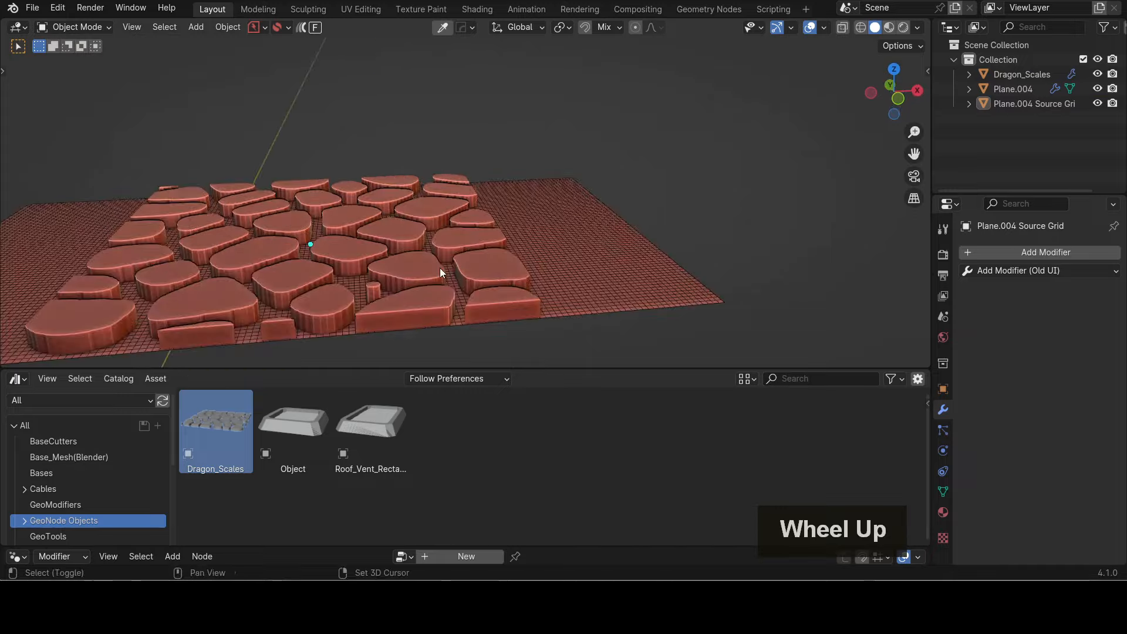
middle_drag(421, 135, 484, 164)
click(375, 165)
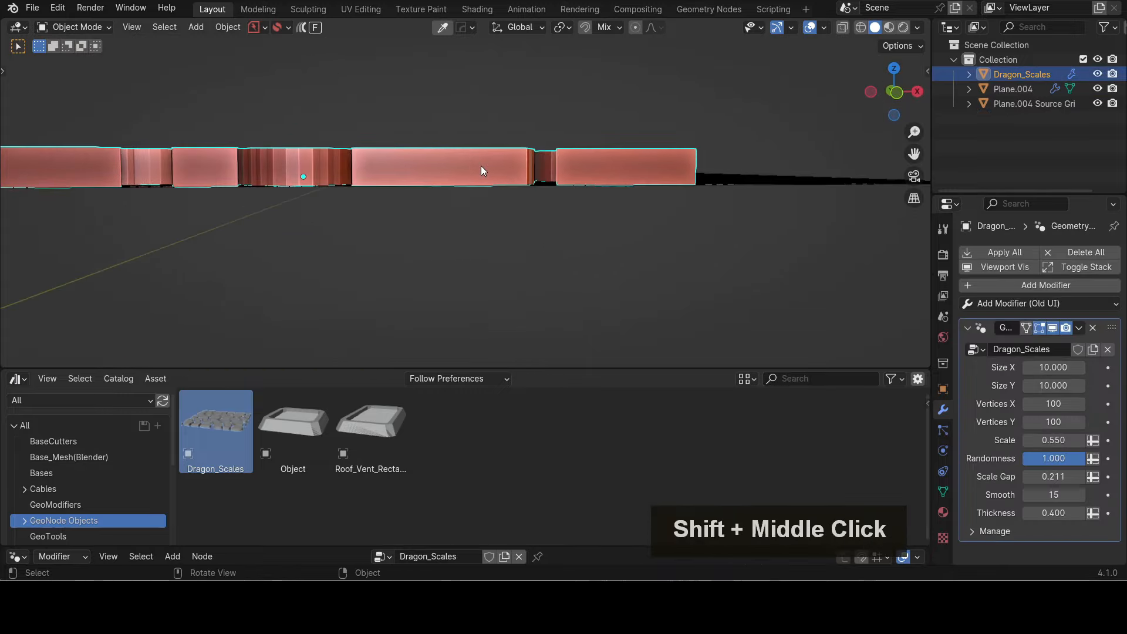
key(g)
key(z)
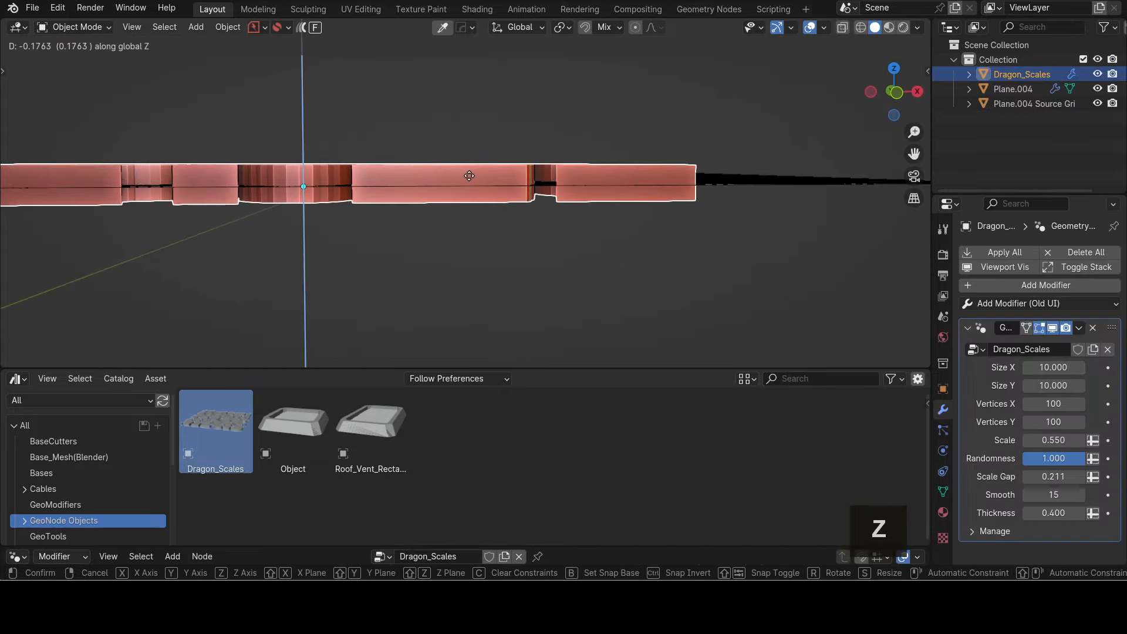
click(469, 182)
middle_drag(666, 114, 402, 223)
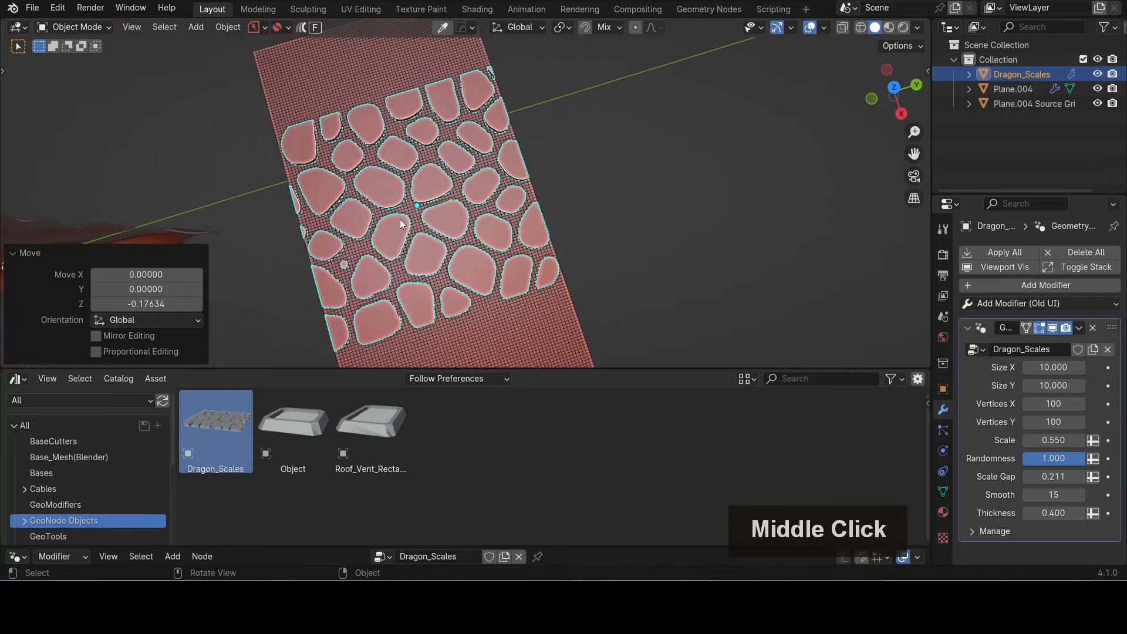
Step: Shrink the asset browser and set the dragon scales' Size Y to 17.860 to span the grid's length
drag(450, 368, 451, 527)
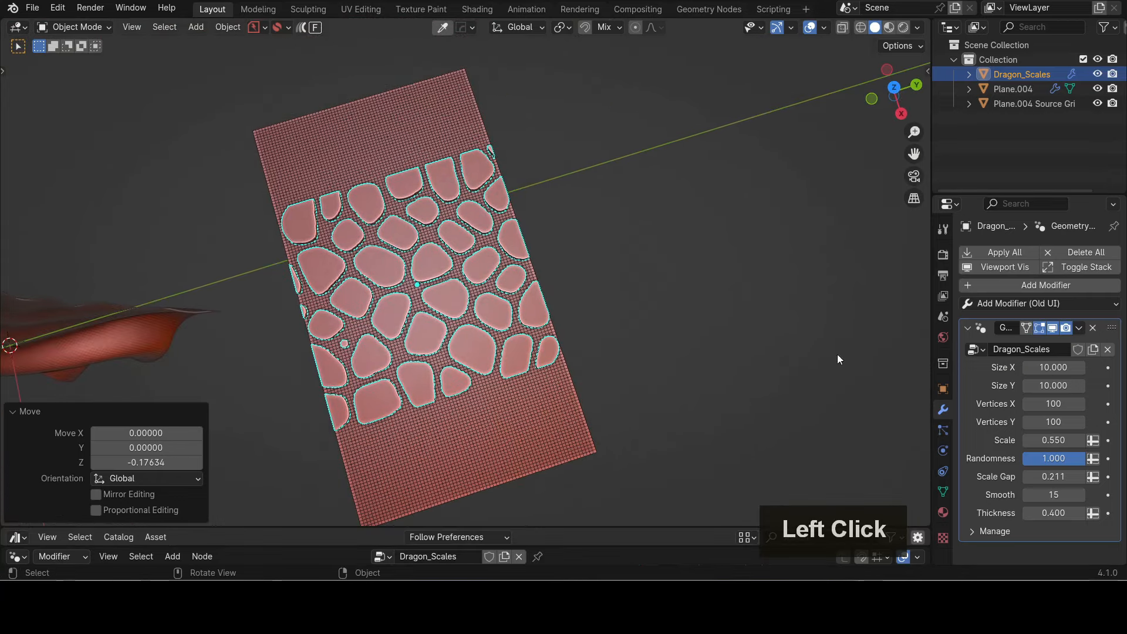
middle_drag(614, 317, 591, 325)
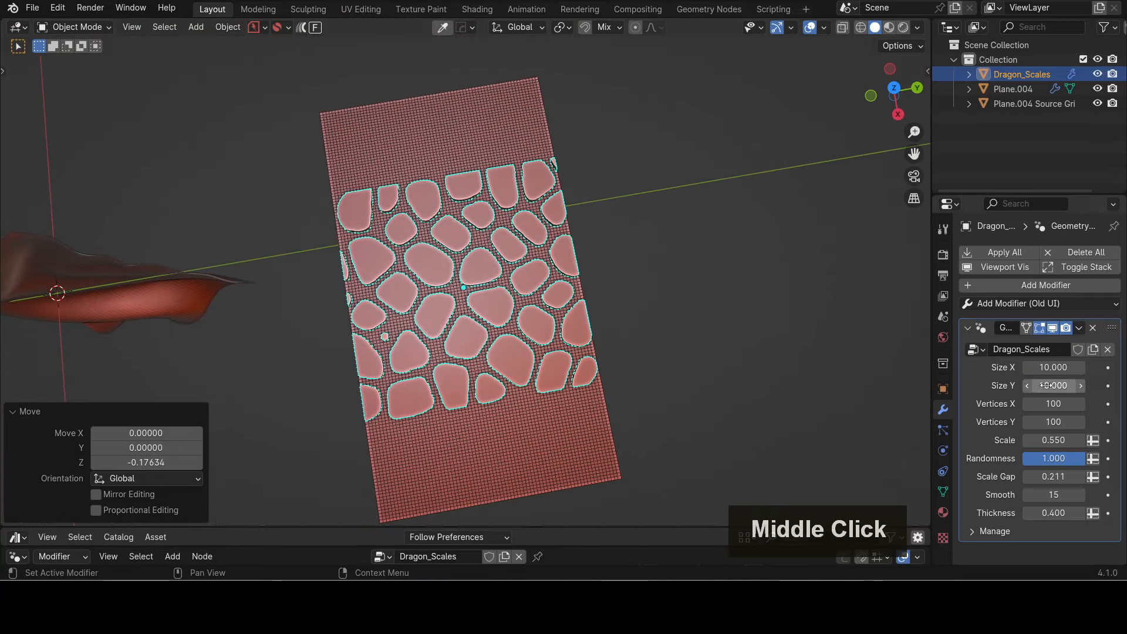
drag(1056, 387, 1126, 386)
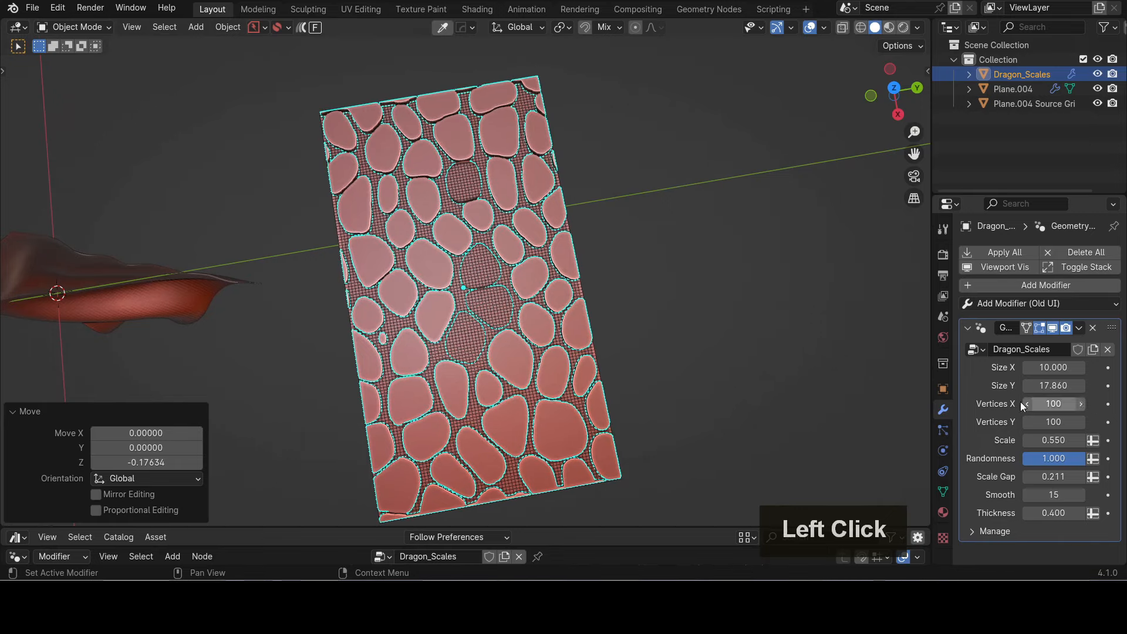
Step: Adjust the Scale parameter for smaller, denser dragon scales and collapse the geometry nodes modifier
middle_drag(547, 252, 449, 178)
scroll(491, 255, up, 3)
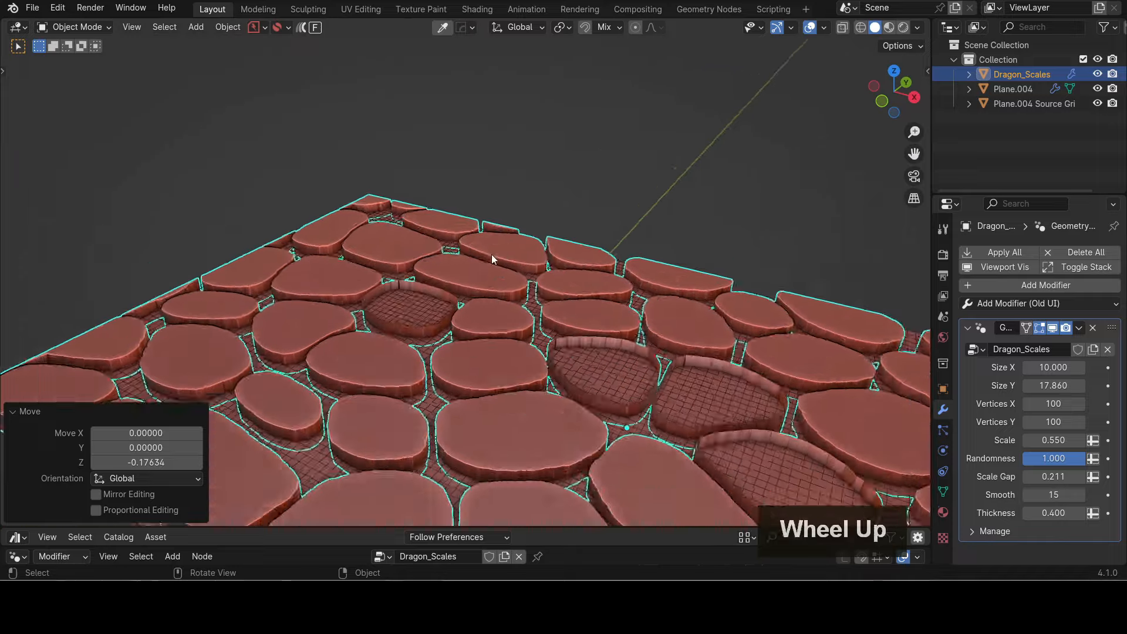
middle_drag(491, 255, 475, 330)
scroll(352, 206, down, 3)
mouse_move(1054, 440)
mouse_down()
mouse_move(1092, 440)
mouse_move(1048, 440)
mouse_up()
scroll(663, 249, down, 2)
middle_drag(662, 249, 645, 271)
scroll(645, 271, up, 3)
shift+middle_drag(645, 271, 611, 286)
click(967, 328)
Step: Examine how the dragon scales cover the source grid, including the gaps between them
scroll(1042, 381, down, 2)
middle_drag(1043, 384, 1030, 384)
scroll(558, 263, down, 4)
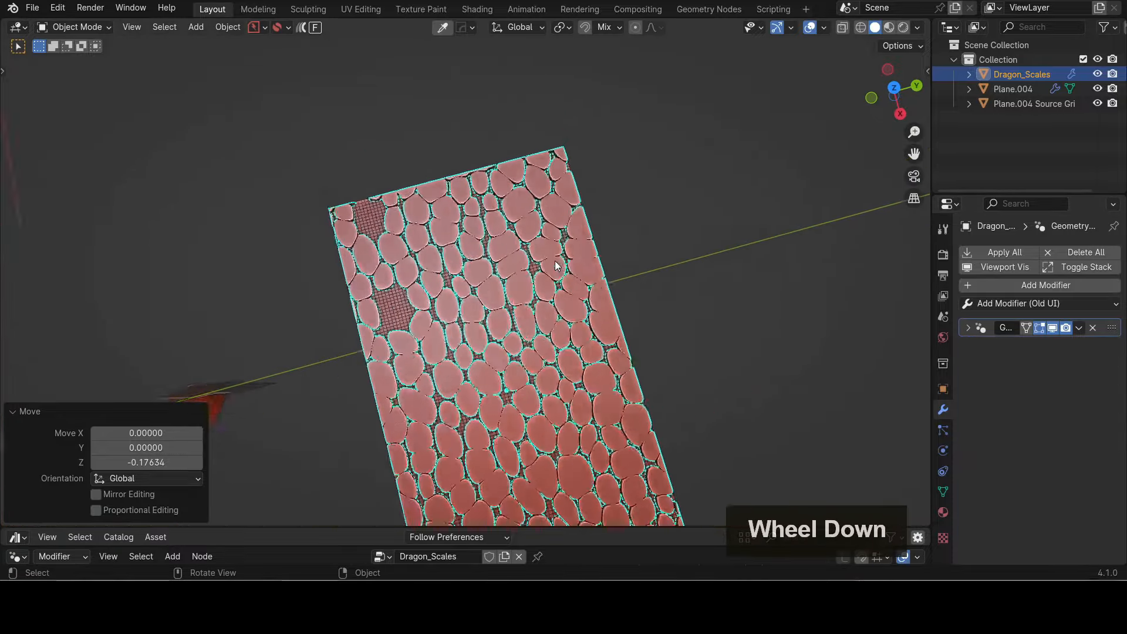
middle_drag(559, 263, 514, 247)
scroll(561, 314, up, 4)
scroll(562, 314, down, 2)
scroll(551, 370, down, 2)
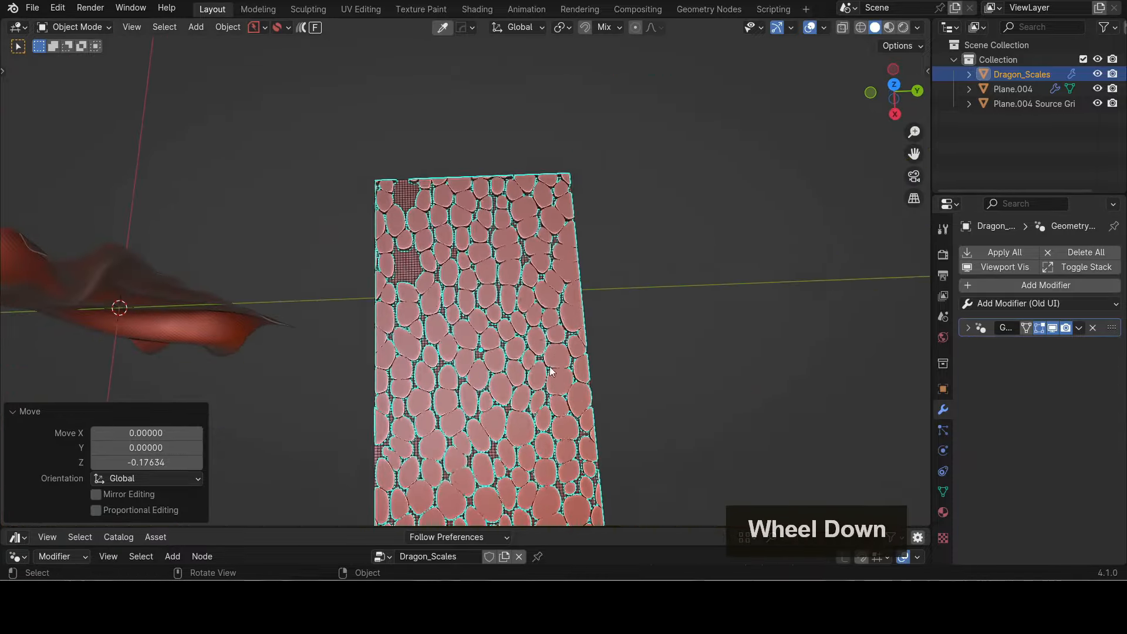
scroll(541, 274, up, 4)
shift+middle_drag(551, 370, 537, 274)
scroll(539, 270, down, 3)
scroll(539, 270, up, 3)
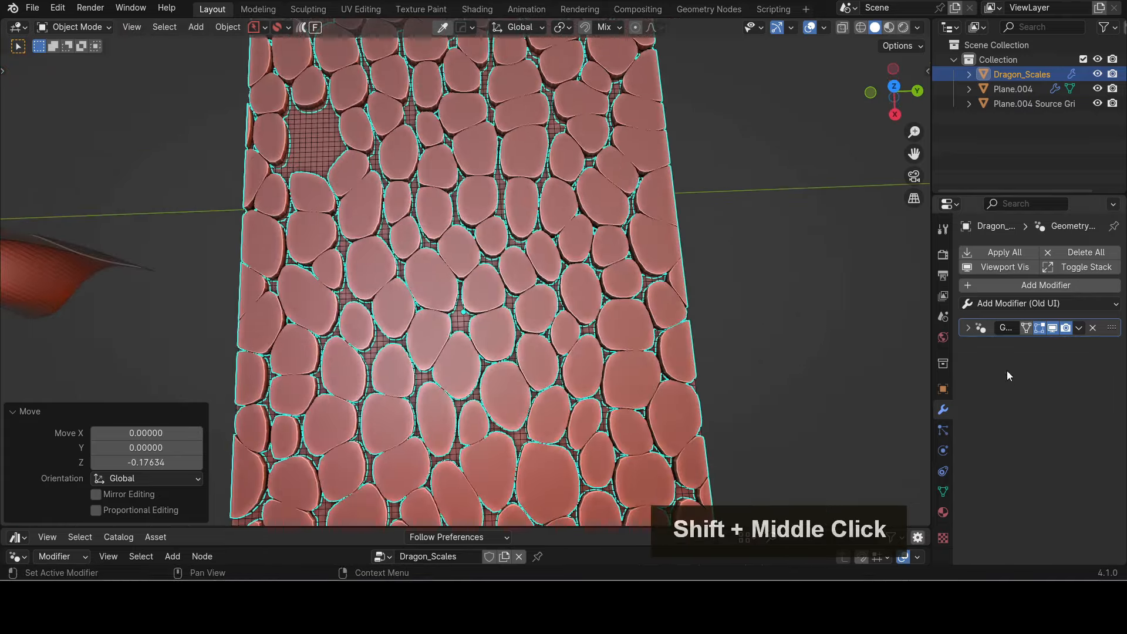
Step: Add a Remesh modifier to the dragon scales and collapse its settings
click(1006, 303)
key(r)
key(e)
key(m)
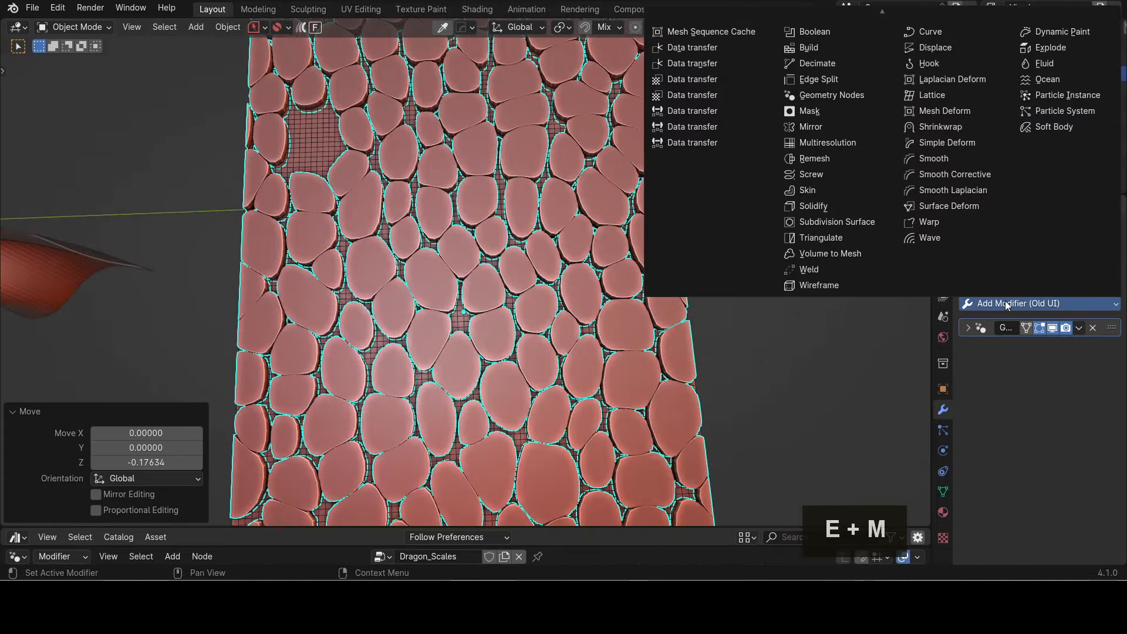
middle_click(551, 259)
scroll(551, 258, down, 3)
middle_drag(551, 259, 828, 257)
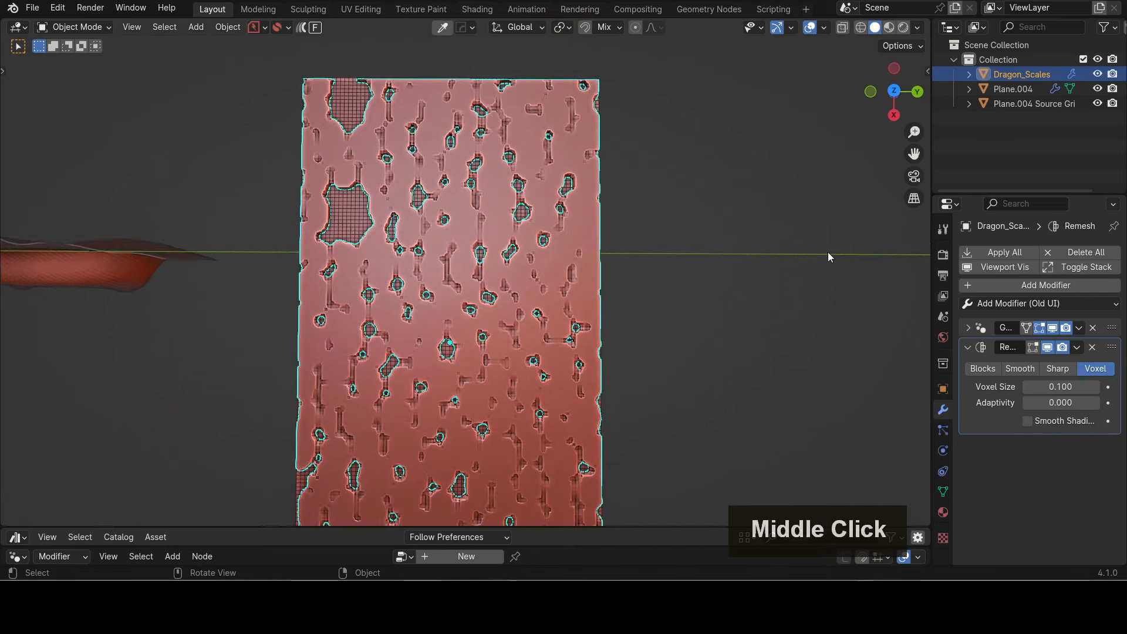
click(968, 347)
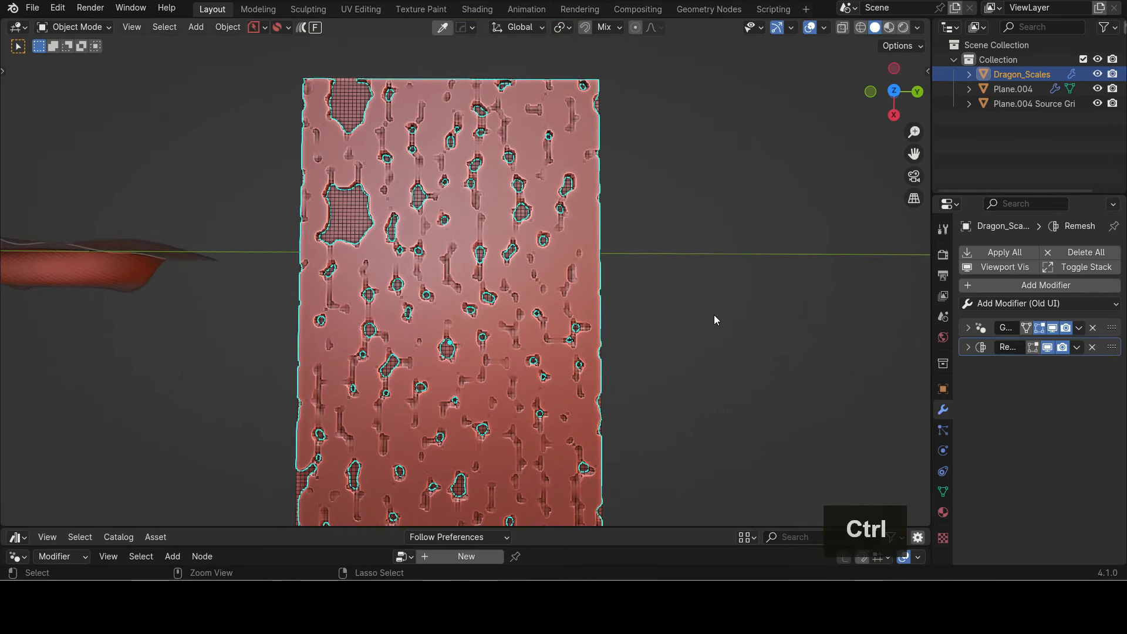
Step: Add a level 2 Subdivision Surface modifier to the dragon scales
key(ctrl+2)
scroll(549, 300, up, 2)
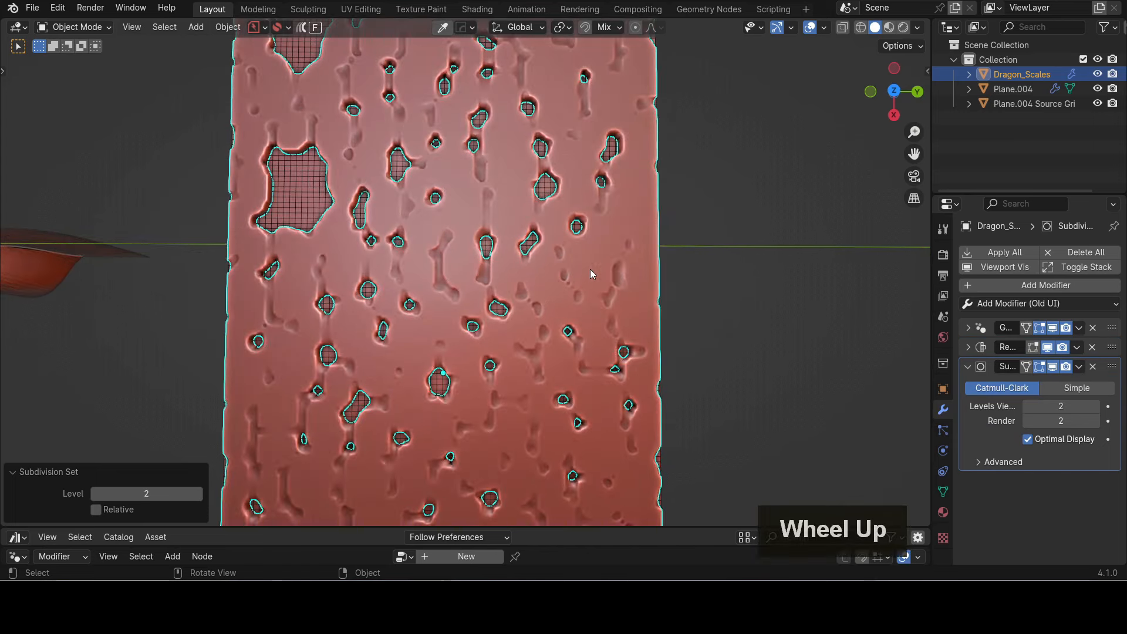
scroll(473, 332, down, 3)
shift+middle_drag(473, 332, 506, 402)
key(Escape)
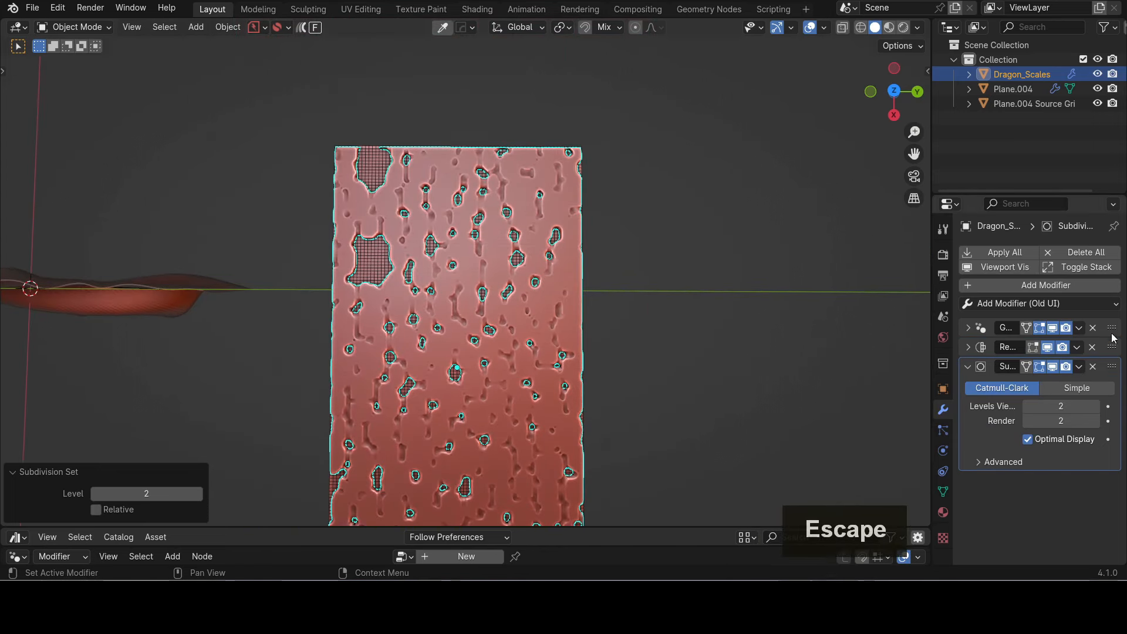
Step: Apply the geometry nodes modifier, separate the scales mesh by loose parts in Edit Mode, and deselect everything in Object Mode
click(1079, 328)
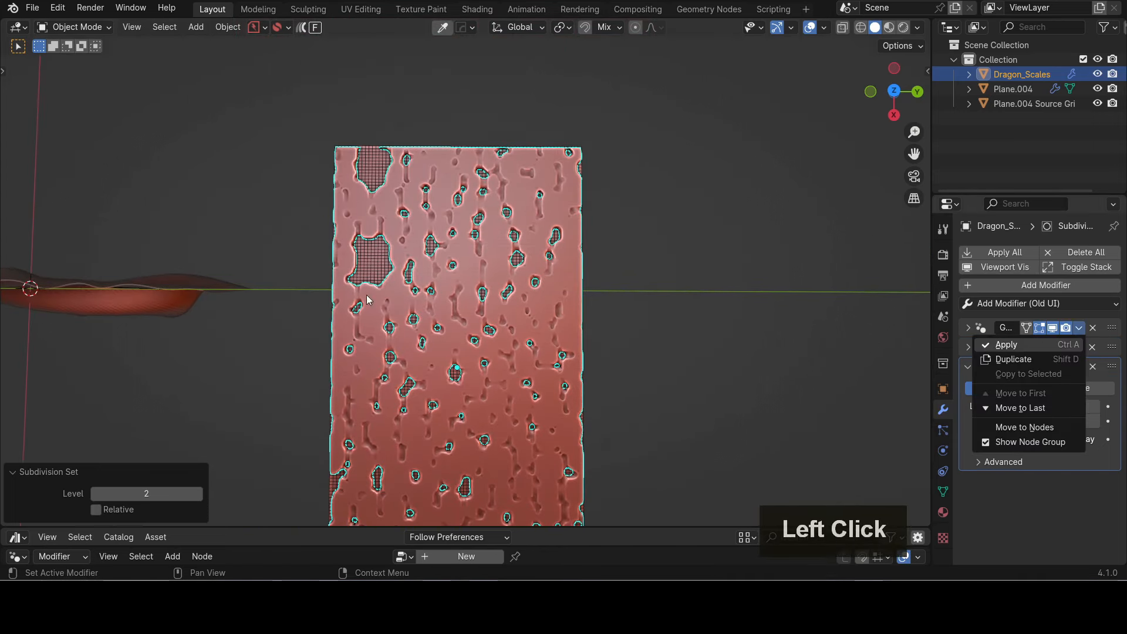
key(Tab)
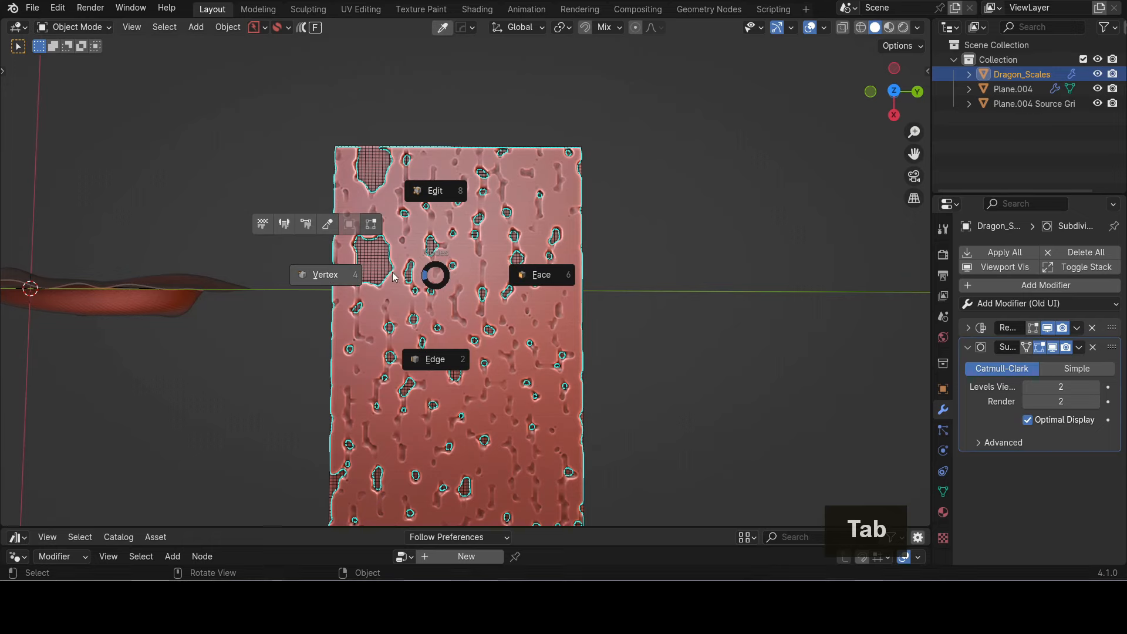
click(348, 277)
key(a)
key(p)
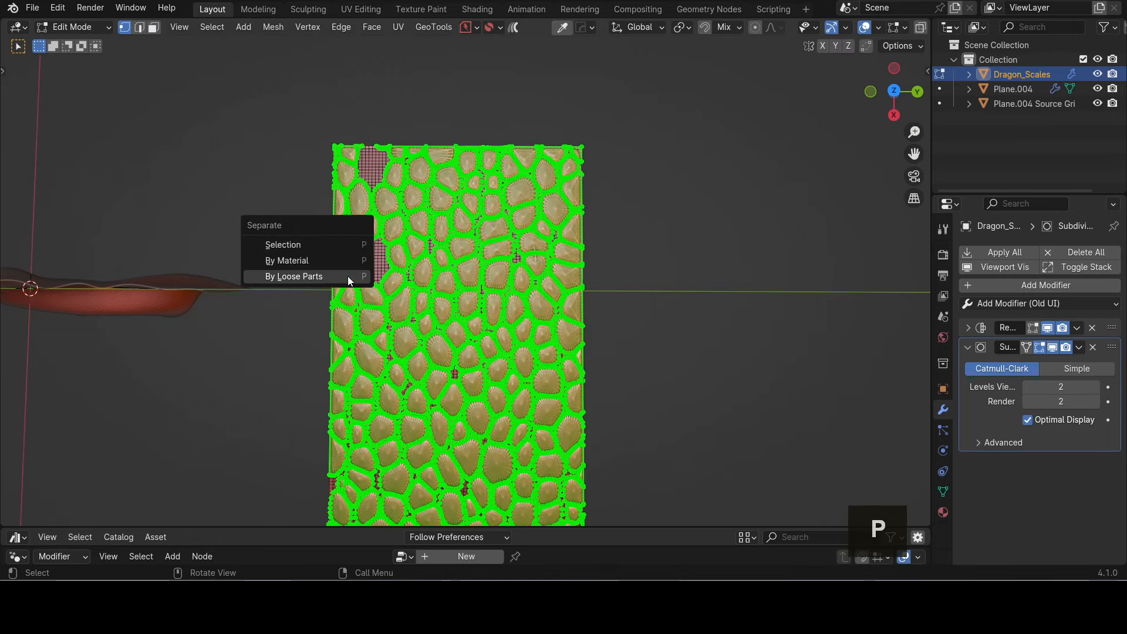
click(347, 276)
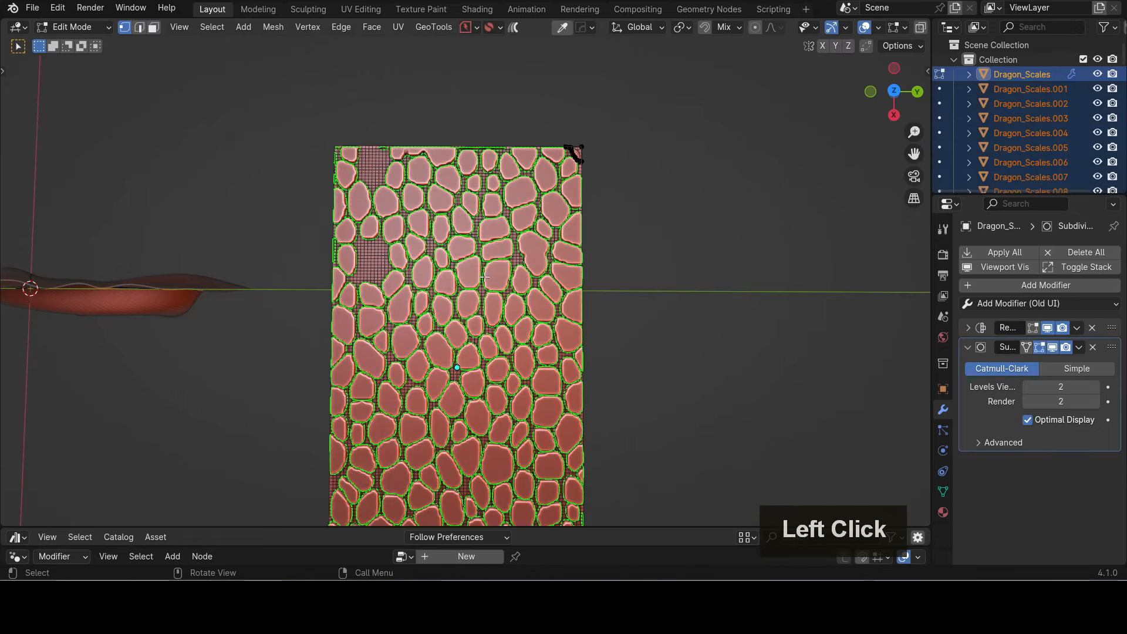
key(Tab)
click(657, 227)
Step: Hide the source grid and the folded plane, leaving only the separated scales in view
middle_drag(657, 226, 495, 269)
click(422, 178)
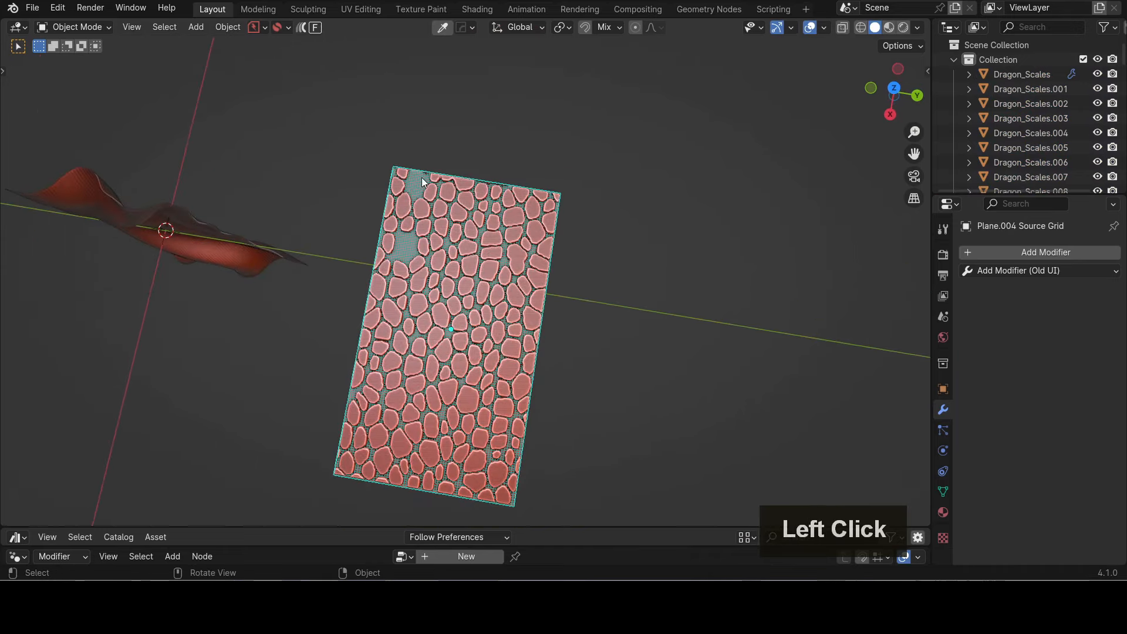
shift+click(179, 230)
middle_drag(291, 258, 328, 251)
scroll(315, 215, down, 3)
scroll(388, 307, up, 3)
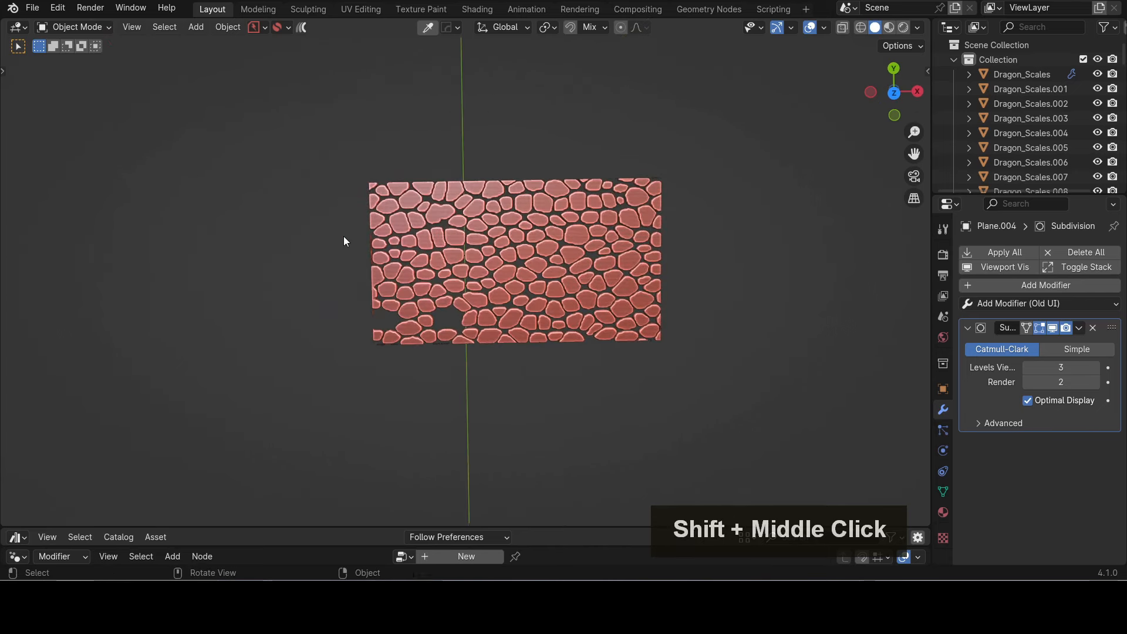
scroll(345, 241, up, 2)
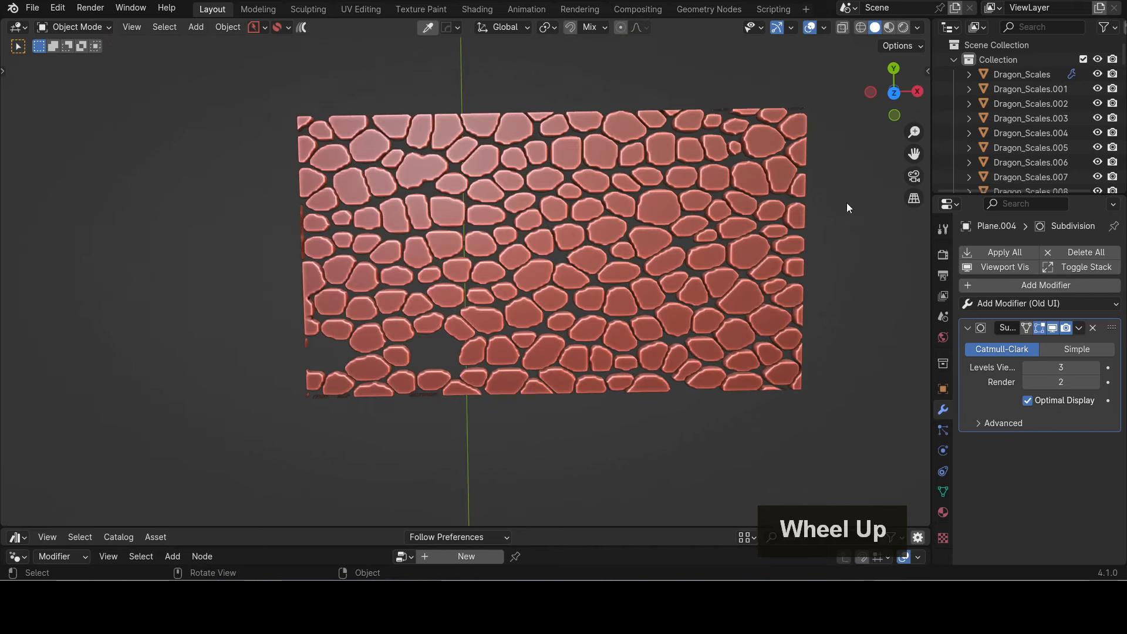
Step: Box-select the band of scales running through the middle of the sheet
drag(330, 178, 778, 313)
shift+middle_drag(745, 188, 725, 208)
shift+click(734, 203)
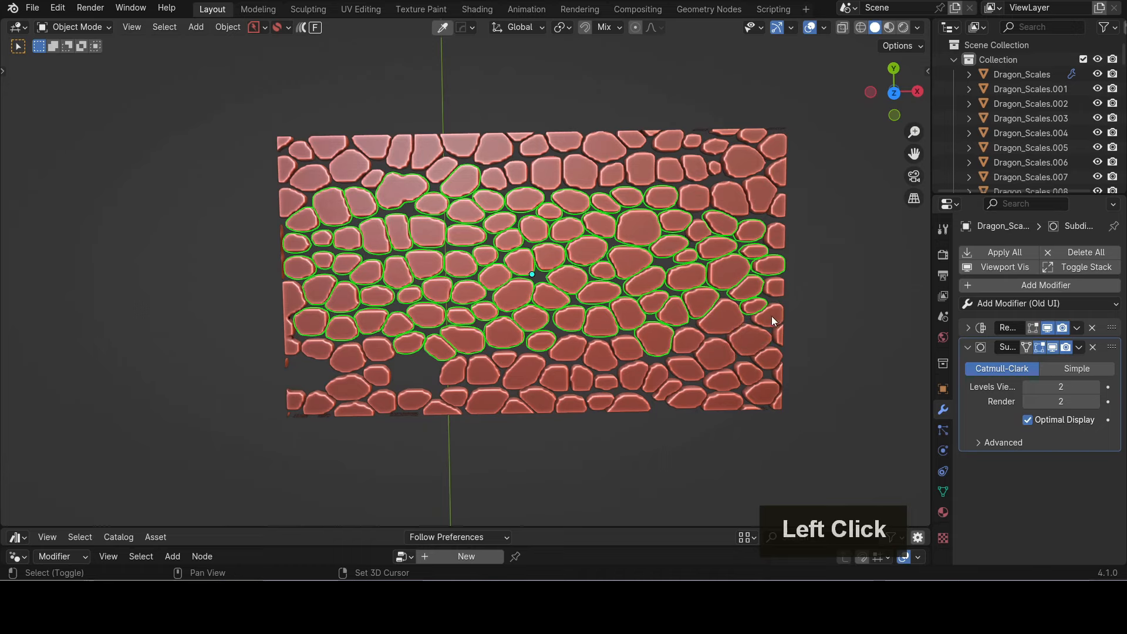
Step: Extend the selection with single scales just above and below the middle band near its left end
shift+middle_drag(772, 316, 400, 318)
scroll(381, 292, up, 4)
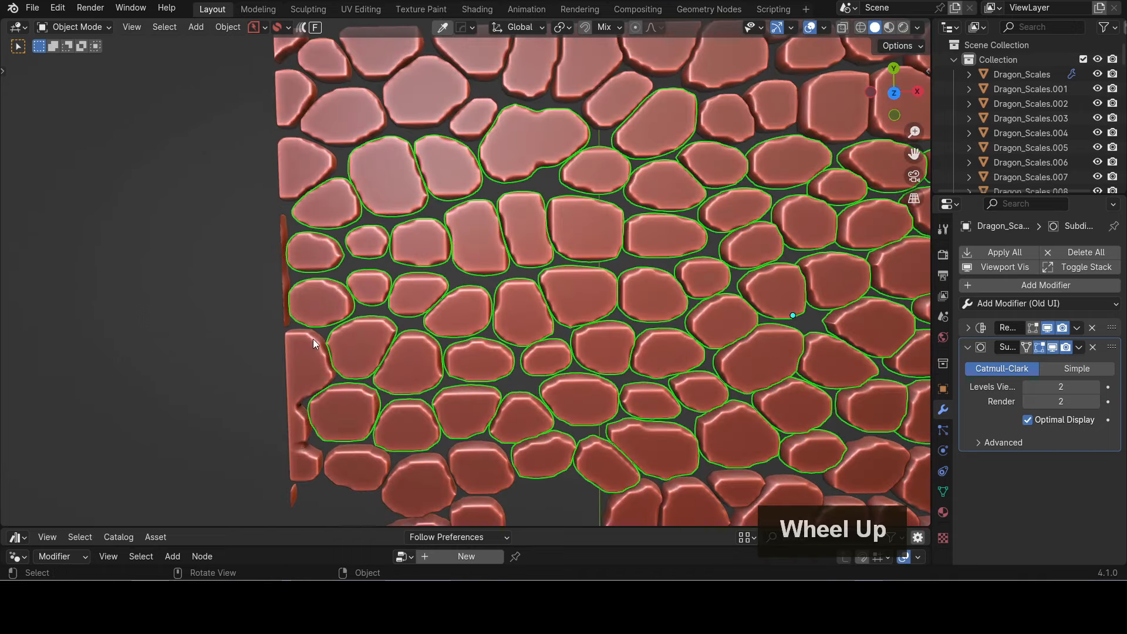
scroll(316, 336, down, 2)
shift+click(384, 416)
shift+click(384, 417)
shift+click(384, 415)
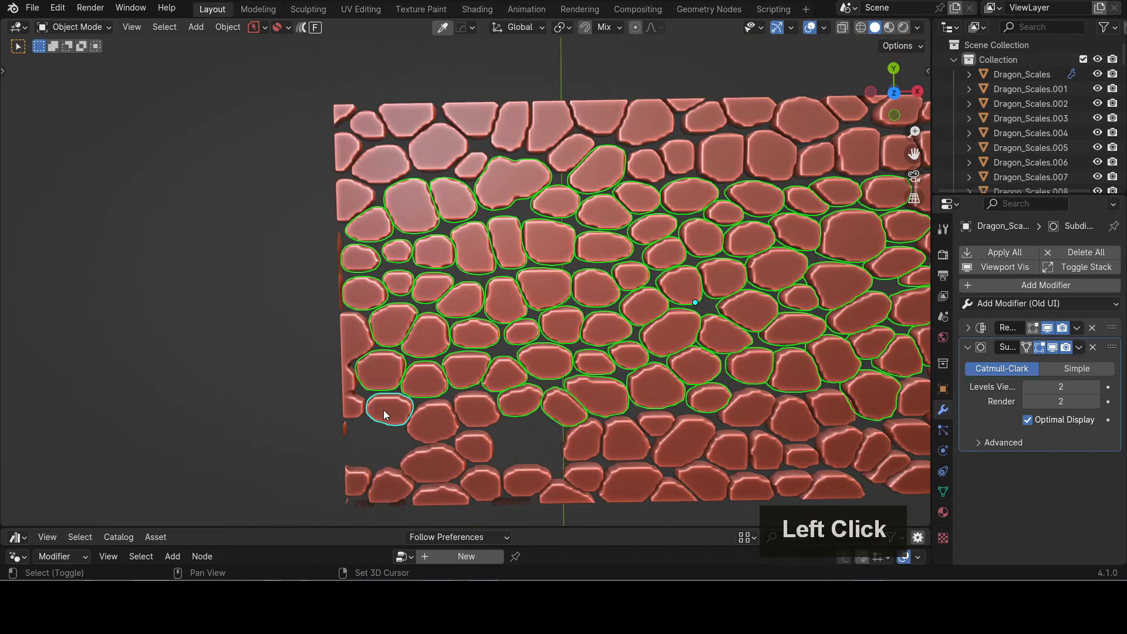
shift+click(383, 178)
shift+click(382, 178)
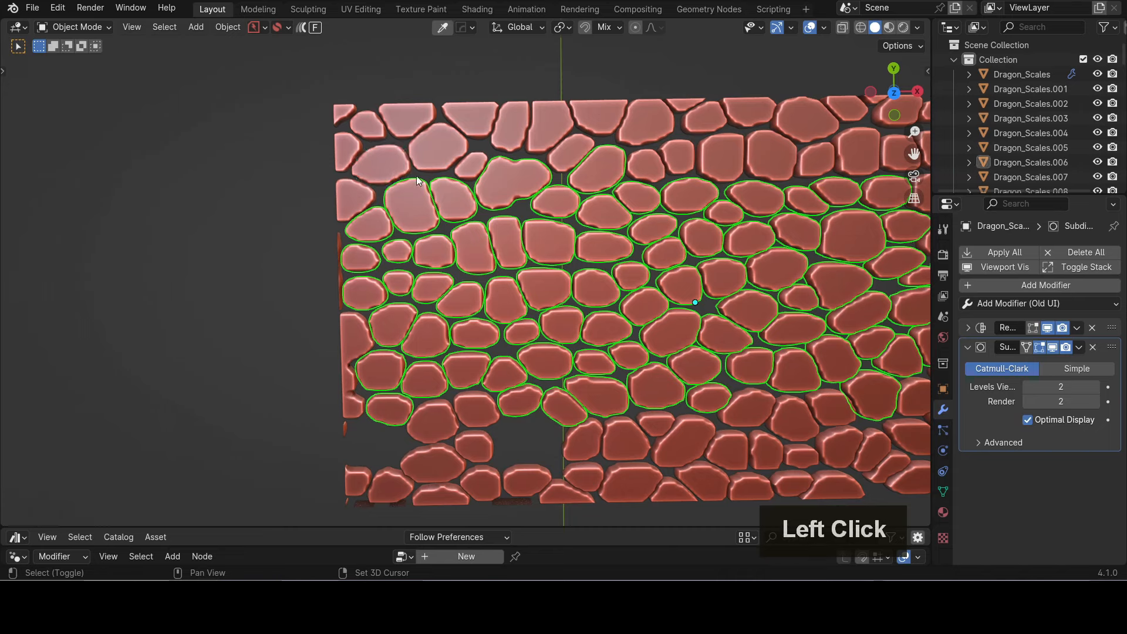
shift+click(382, 178)
Step: Deselect single scales along the band's upper and lower edges to give it an irregular outline
shift+middle_drag(509, 329, 453, 312)
shift+click(448, 166)
shift+click(449, 165)
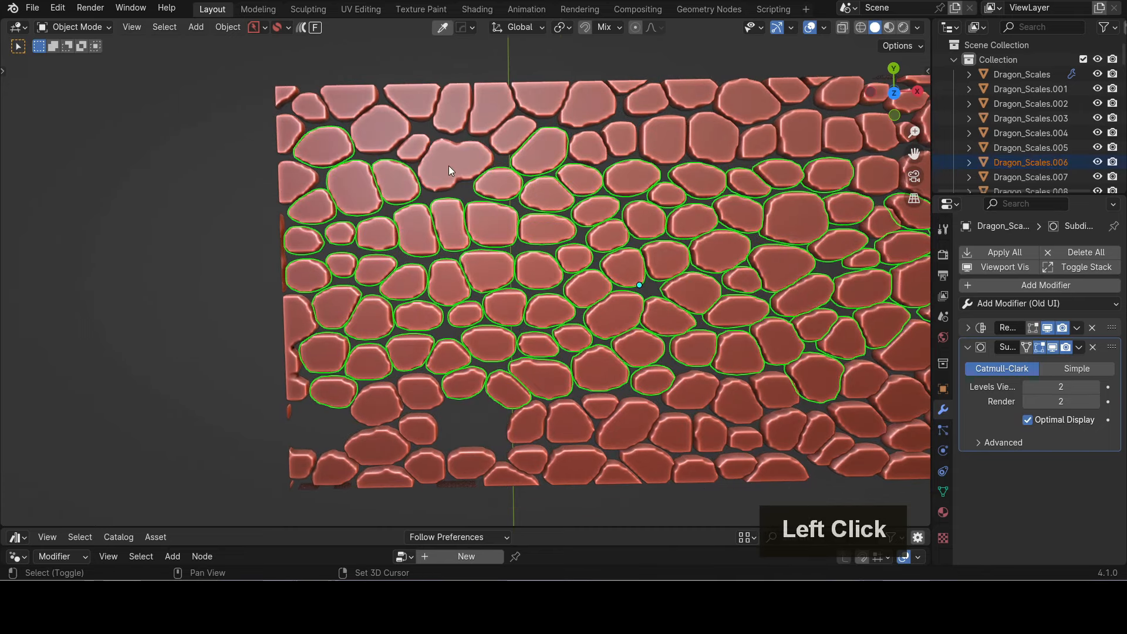
shift+middle_drag(586, 171, 533, 194)
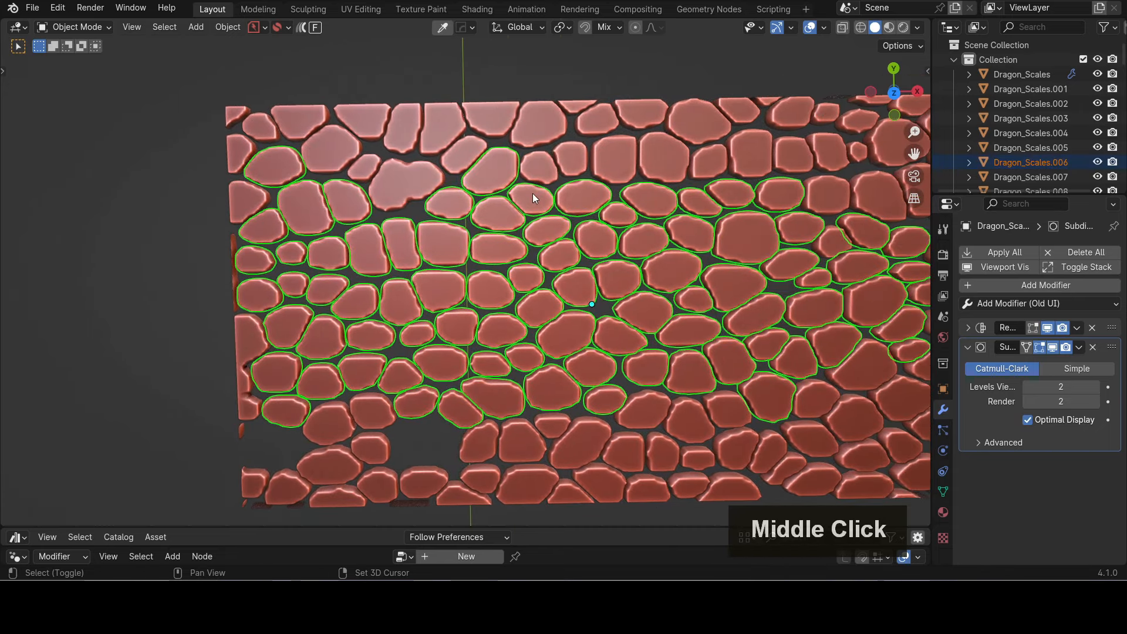
shift+click(533, 194)
shift+click(563, 393)
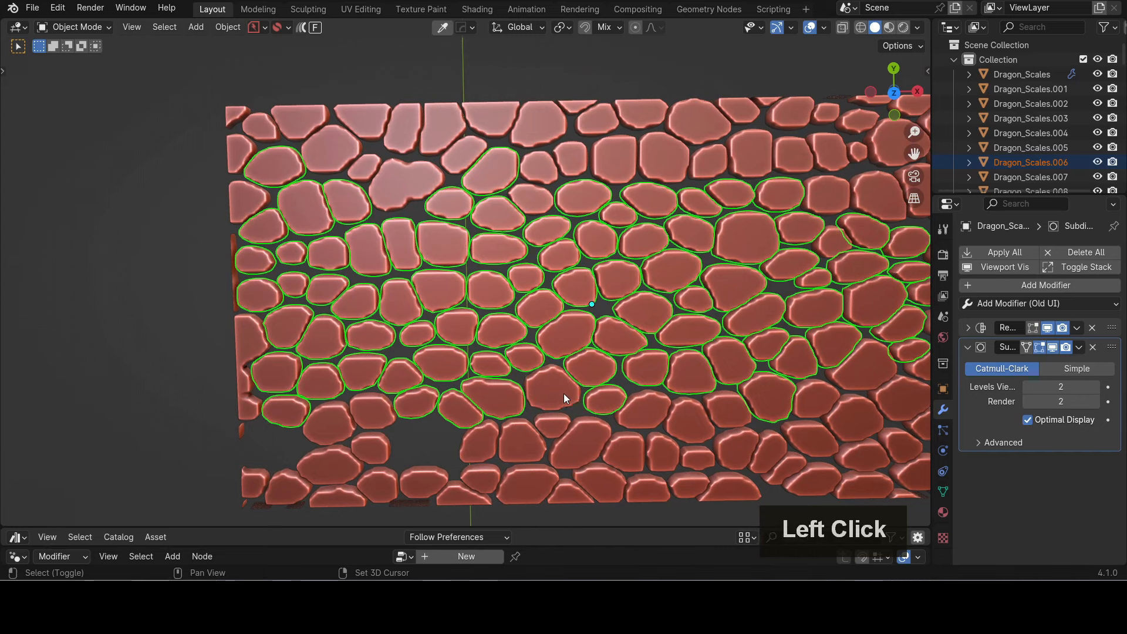
shift+click(646, 367)
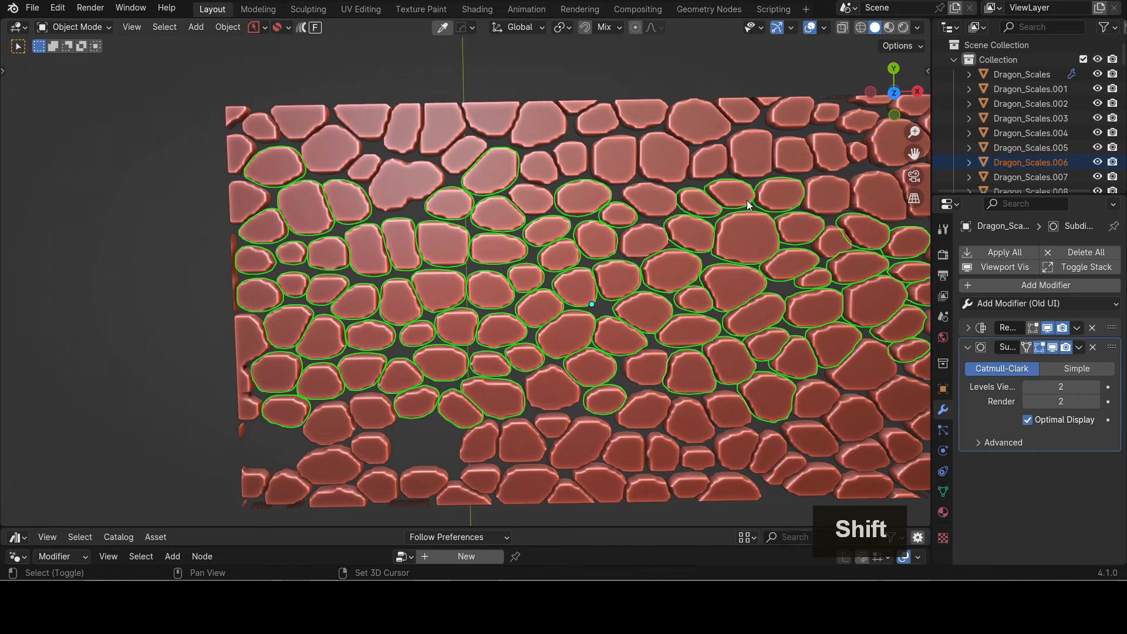
shift+click(797, 229)
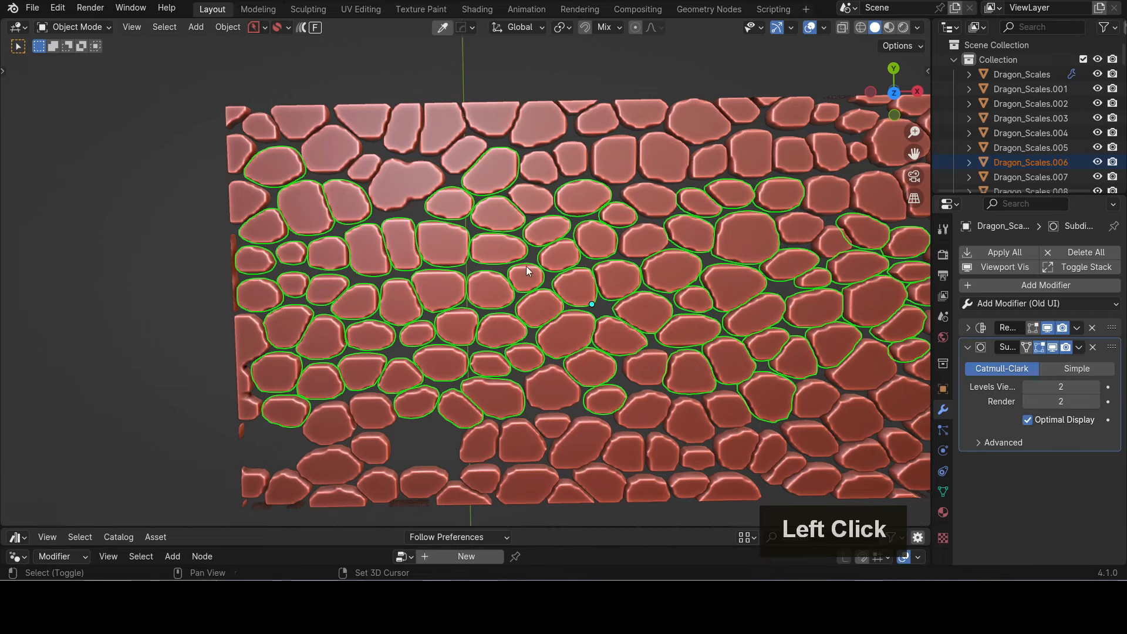
Step: Invert the selection and delete all scales outside the middle band
scroll(526, 266, down, 4)
middle_drag(513, 280, 502, 273)
key(ctrl+i)
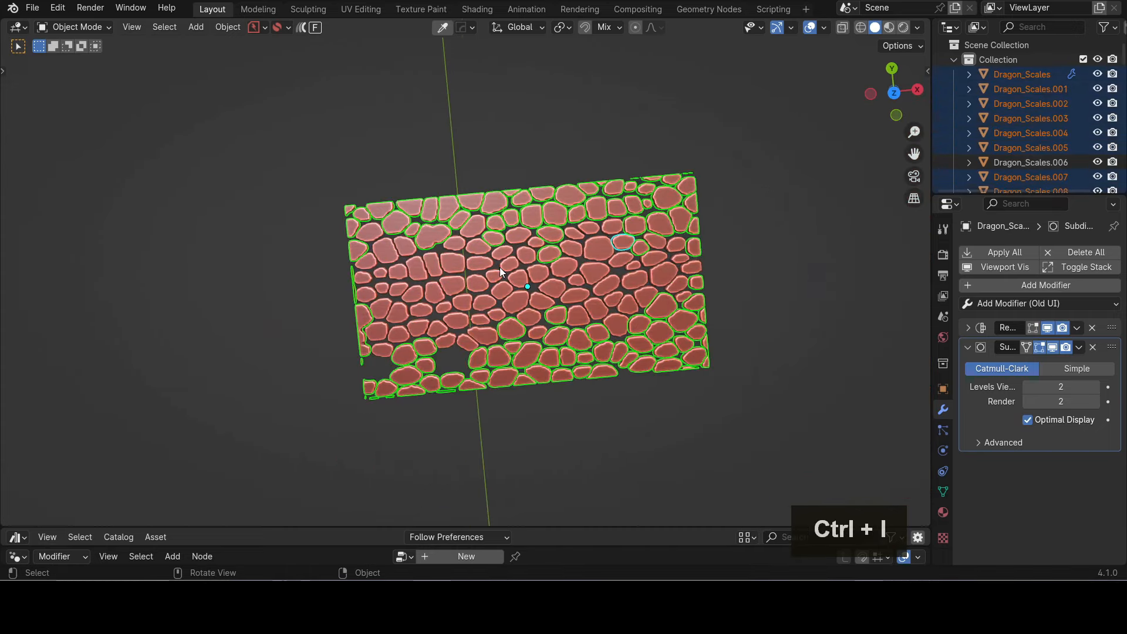
key(Delete)
middle_drag(615, 246, 697, 195)
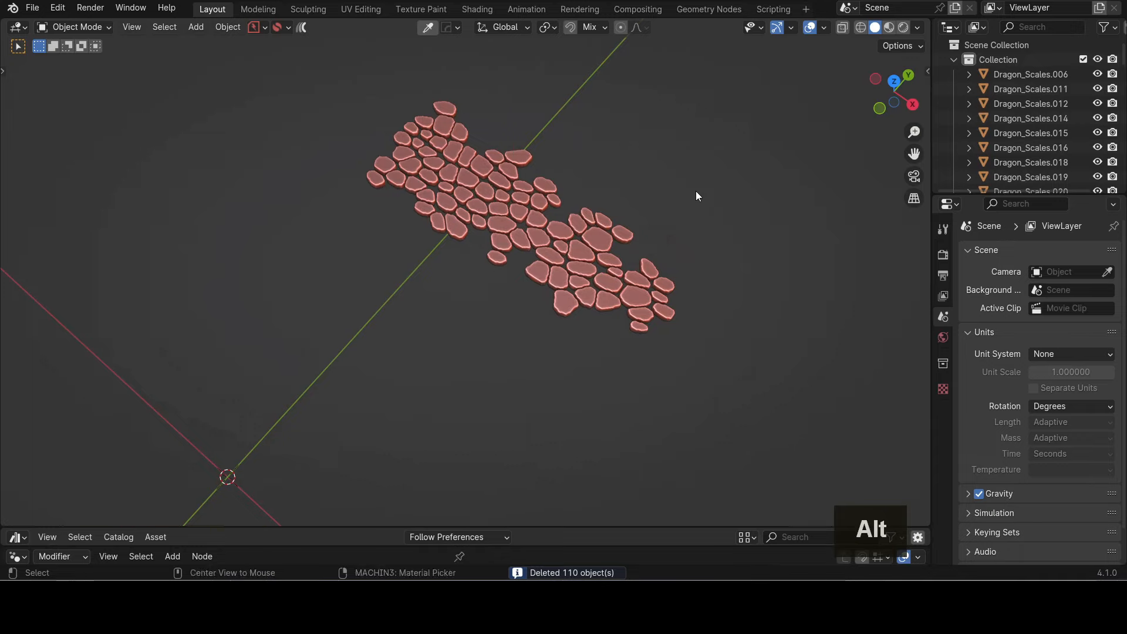
Step: Unhide the source grid and the folded cloth plane, and clear their selection
key(alt+h)
middle_drag(339, 293, 352, 238)
scroll(358, 233, up, 3)
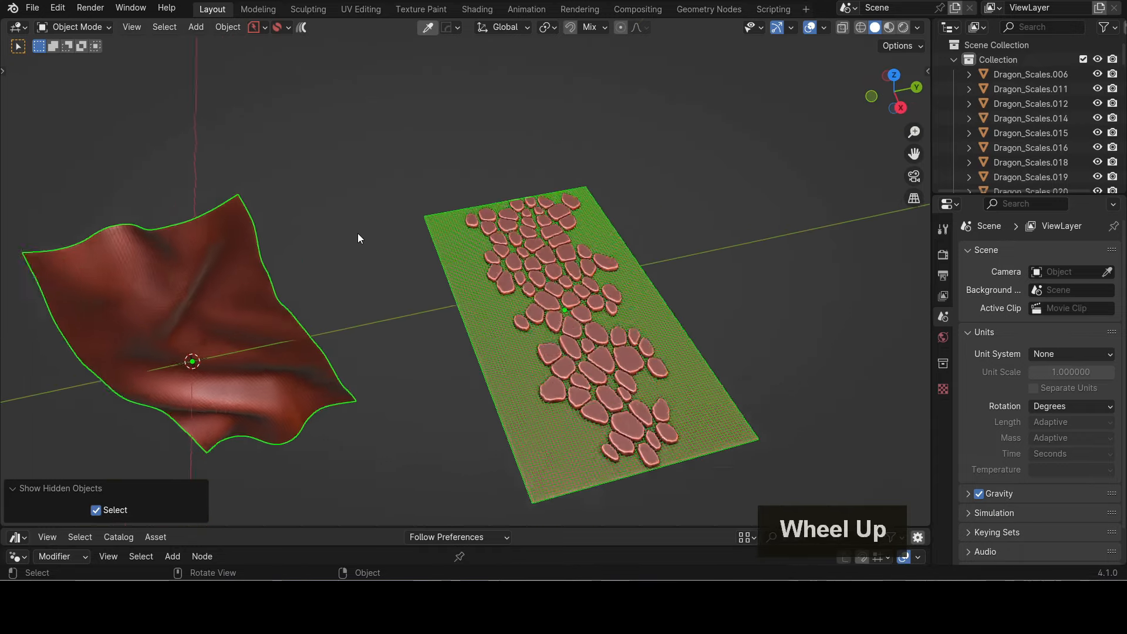
click(375, 269)
middle_drag(510, 249, 467, 237)
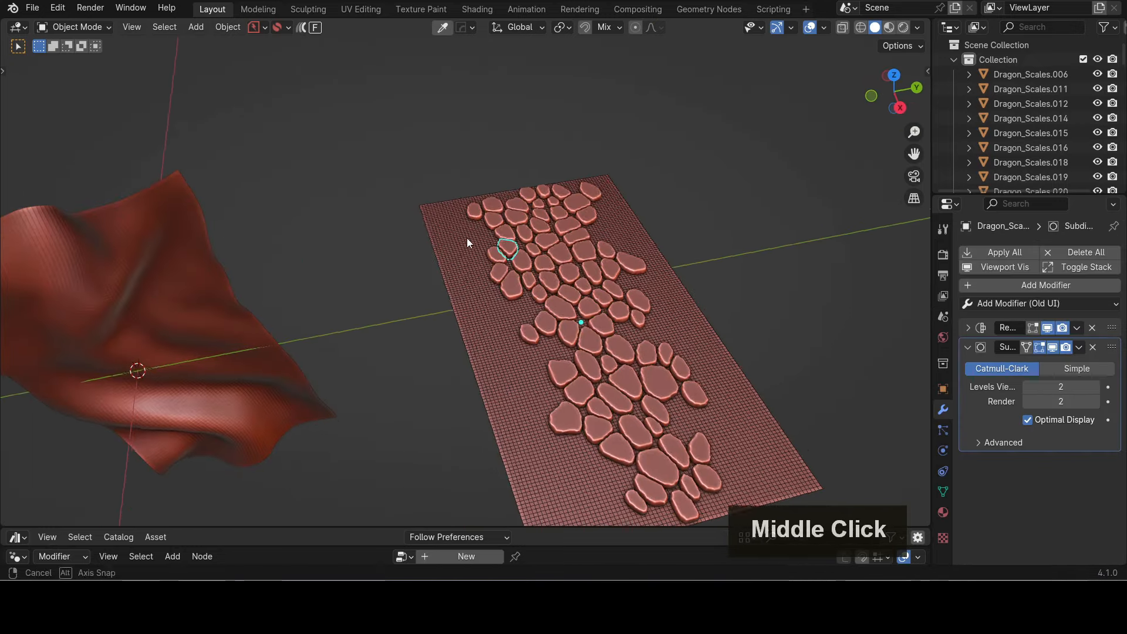
Step: Box-select all remaining scales and add the source grid to the selection as the active object
scroll(439, 177, down, 3)
drag(448, 156, 612, 455)
shift+click(589, 321)
click(589, 321)
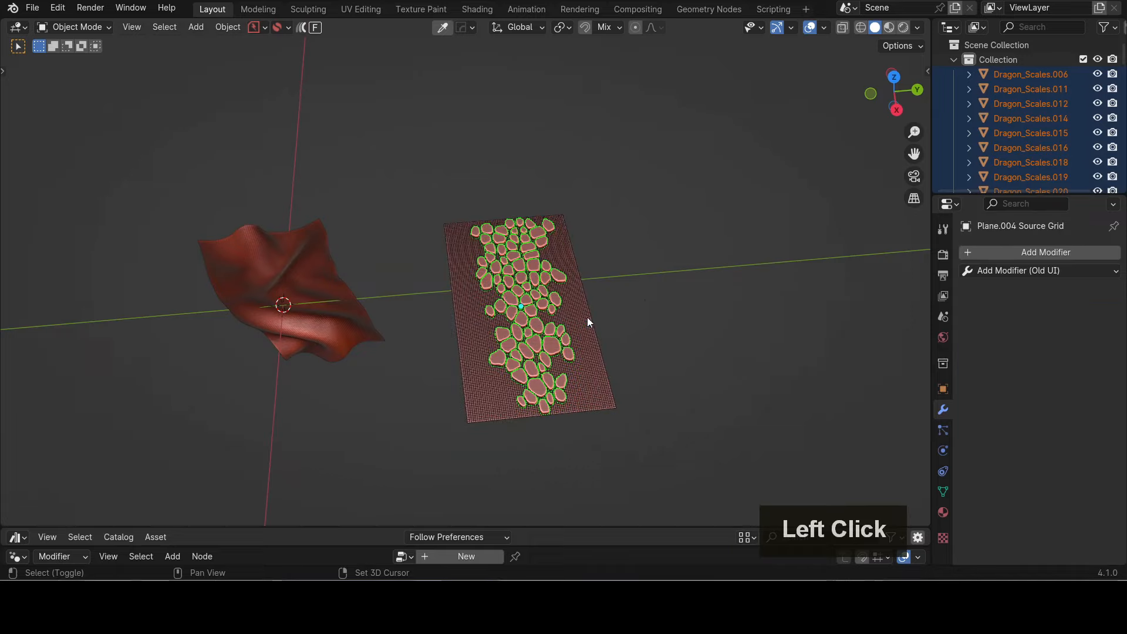
Step: Flowify the scales onto the draped cloth, picking a corner of the source grid and the matching corner of the cloth
scroll(644, 300, up, 2)
scroll(436, 192, up, 3)
shift+middle_drag(435, 192, 508, 257)
click(316, 28)
click(320, 43)
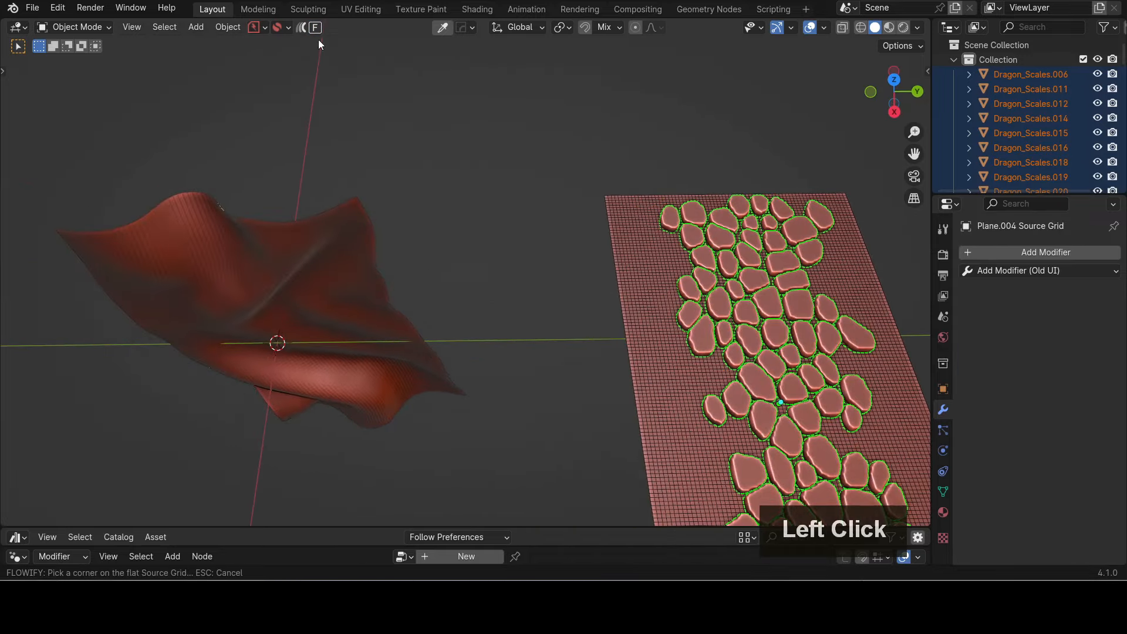
click(605, 195)
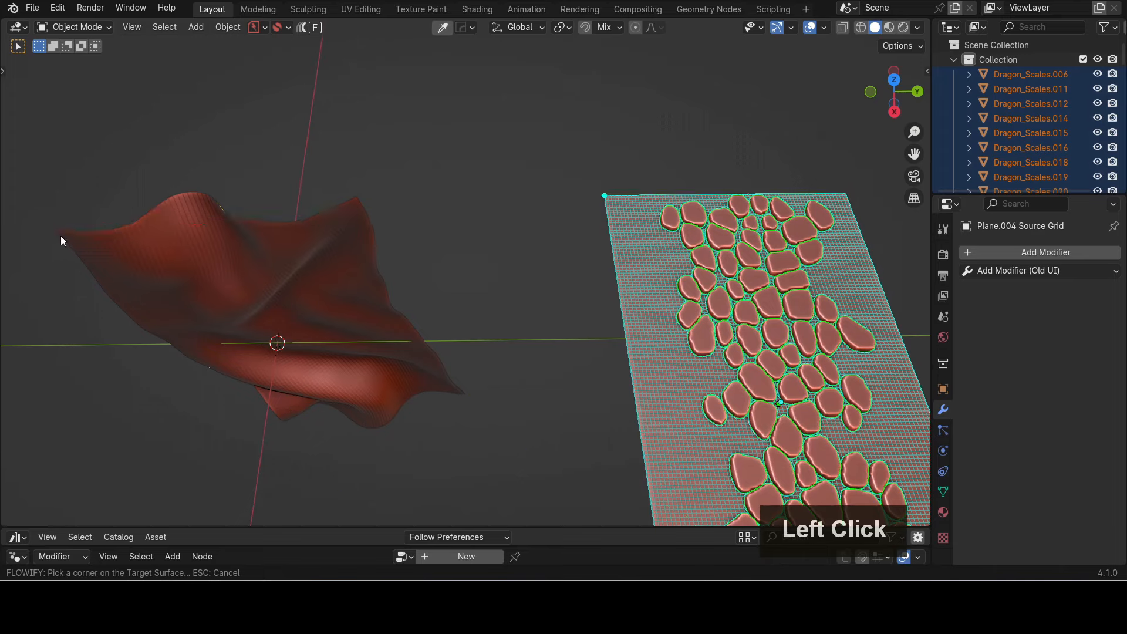
click(272, 311)
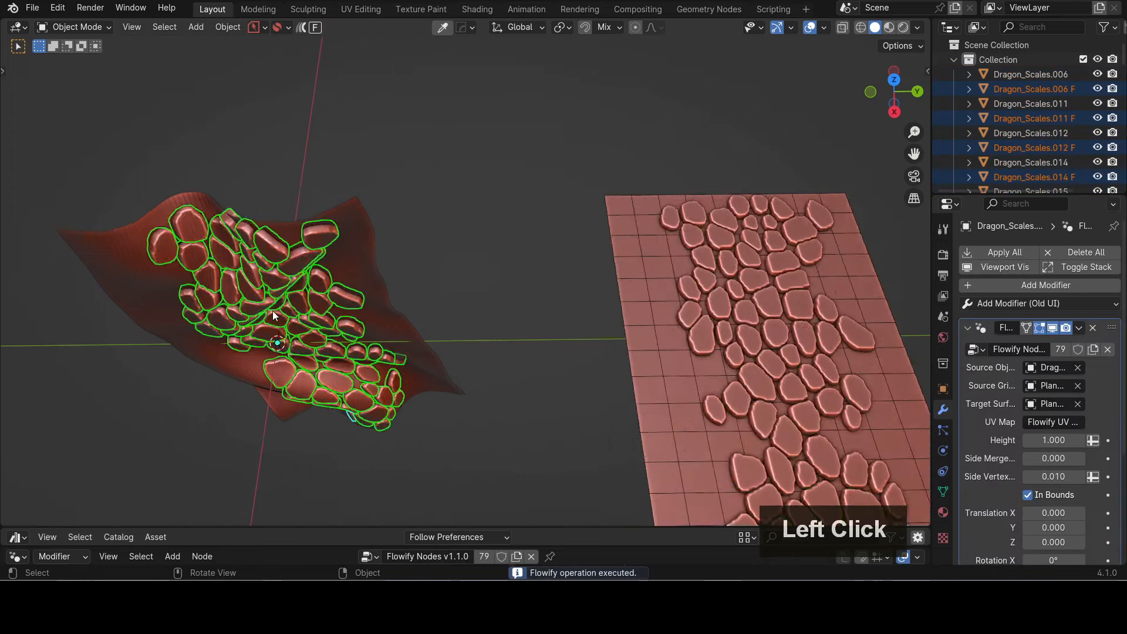
Step: Set the viewport levels of the draped cloth's Subdivision modifier to 4
middle_drag(272, 311, 389, 323)
click(439, 198)
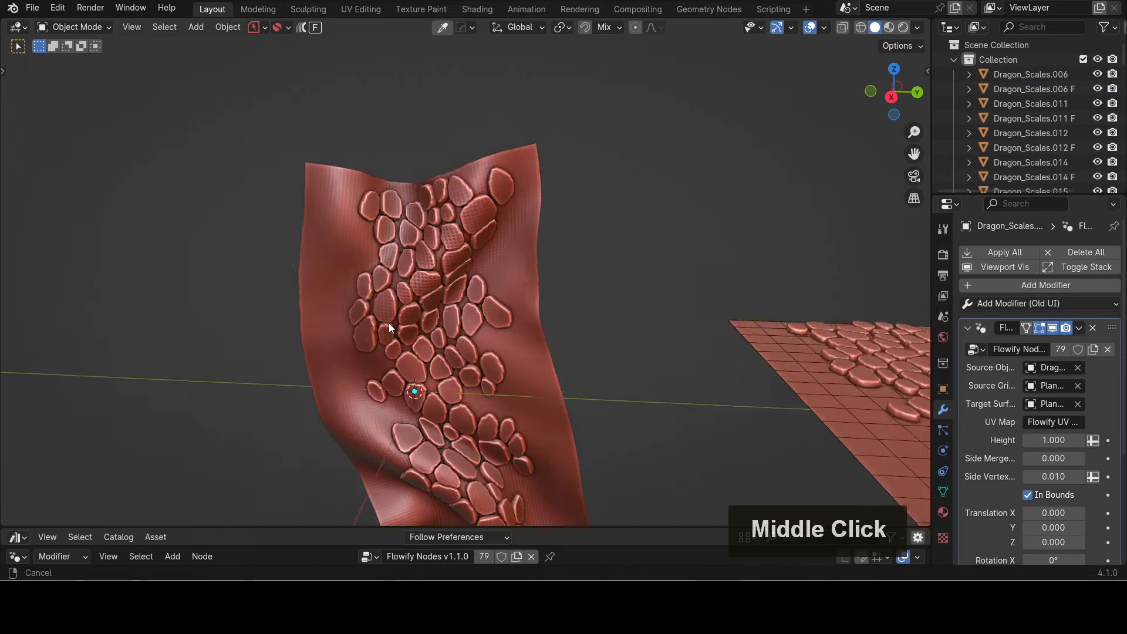
scroll(692, 237, up, 3)
scroll(590, 268, down, 2)
shift+middle_drag(522, 289, 599, 291)
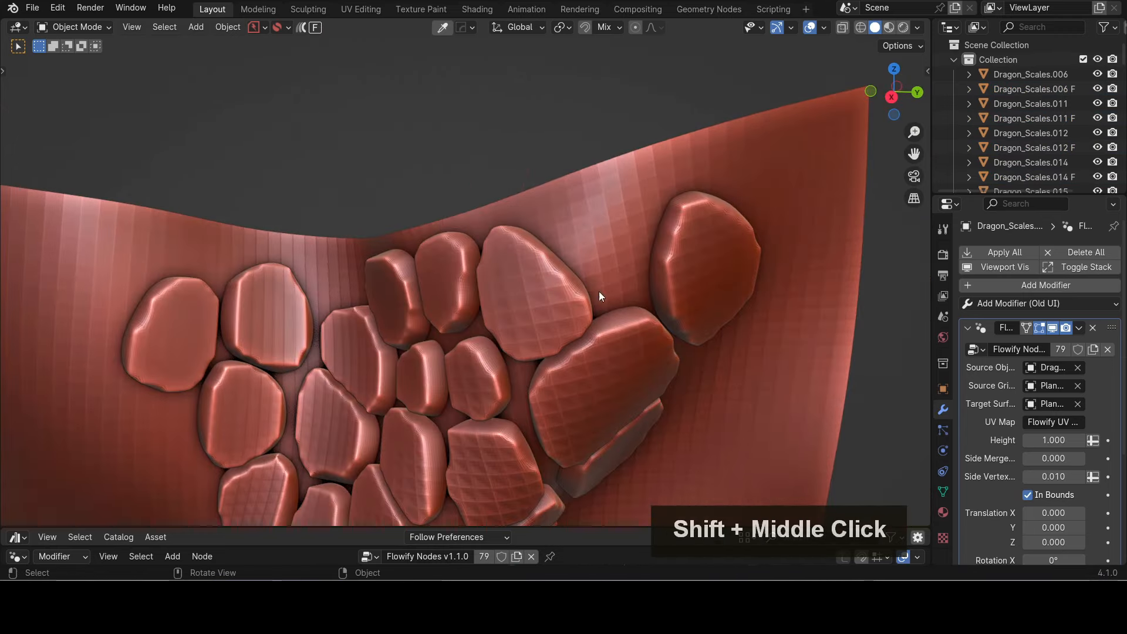
click(599, 291)
scroll(580, 255, down, 4)
click(1076, 368)
text(4)
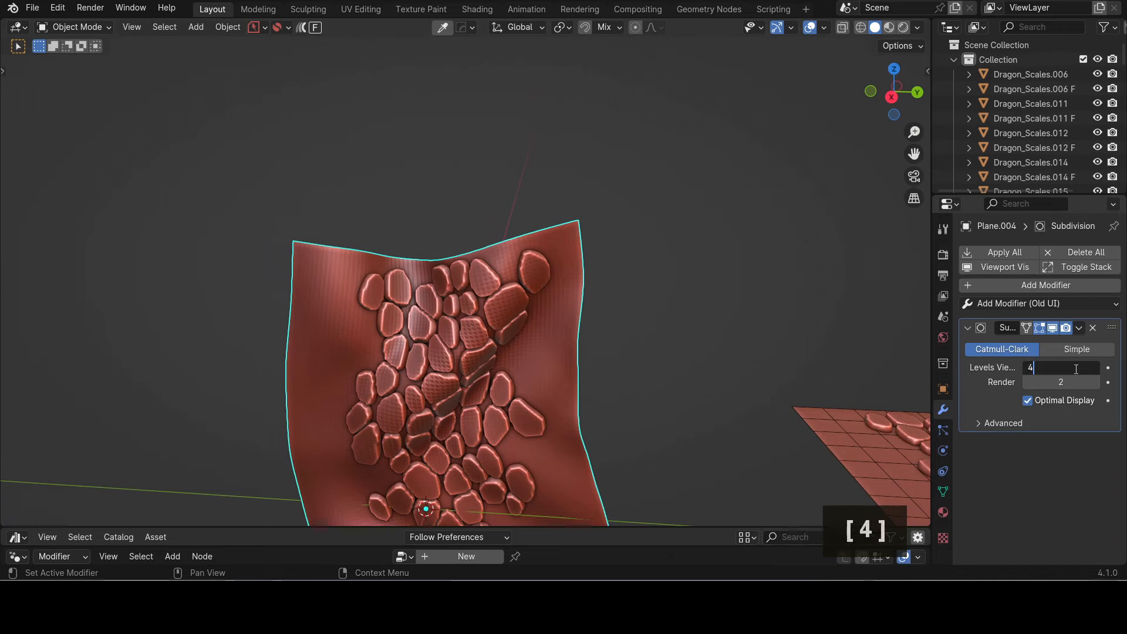
key(Return)
scroll(640, 284, down, 2)
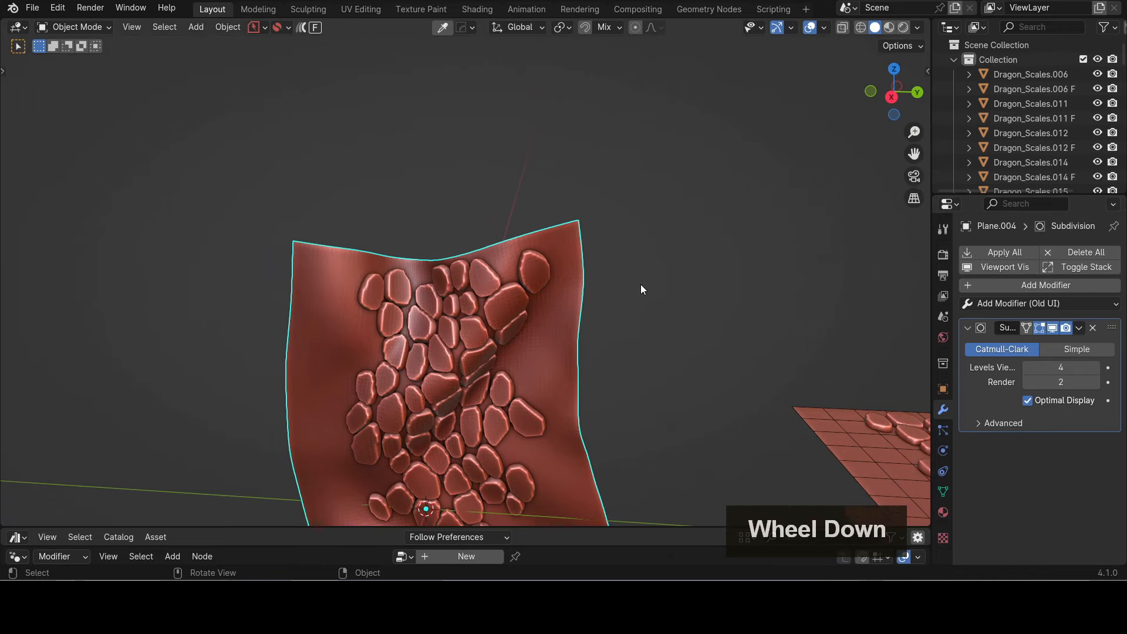
Step: Examine from several angles how the flowed scales follow the folds of the cloth
scroll(545, 277, up, 4)
middle_drag(545, 277, 570, 197)
scroll(542, 305, down, 4)
middle_drag(555, 292, 608, 237)
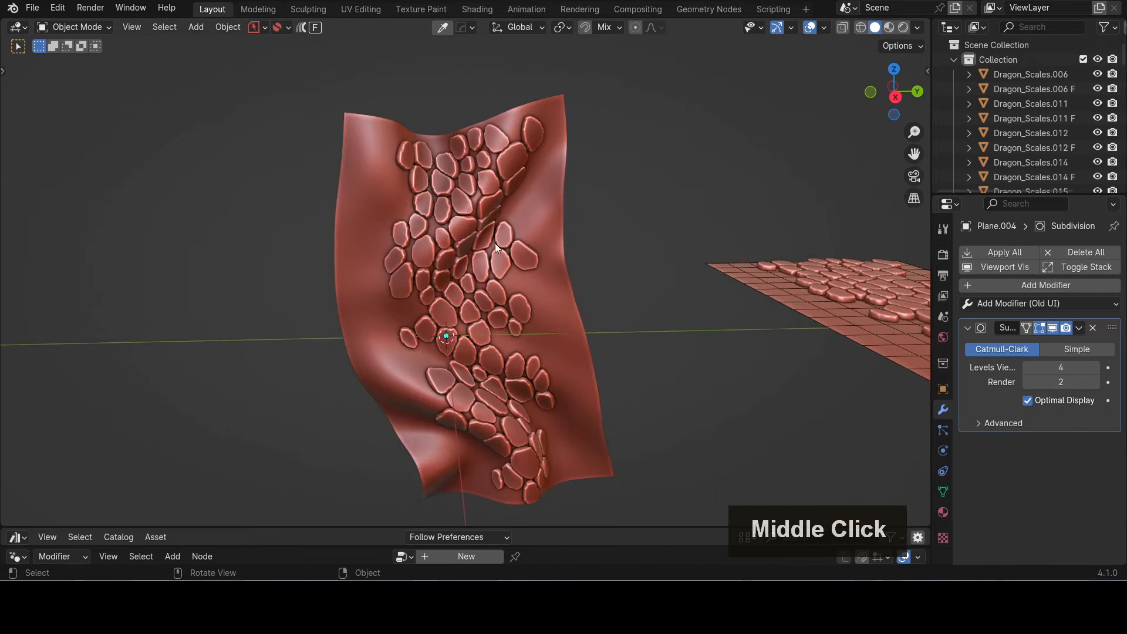
scroll(455, 193, up, 2)
click(473, 152)
scroll(456, 174, down, 3)
middle_drag(457, 173, 575, 283)
click(580, 287)
scroll(574, 283, down, 2)
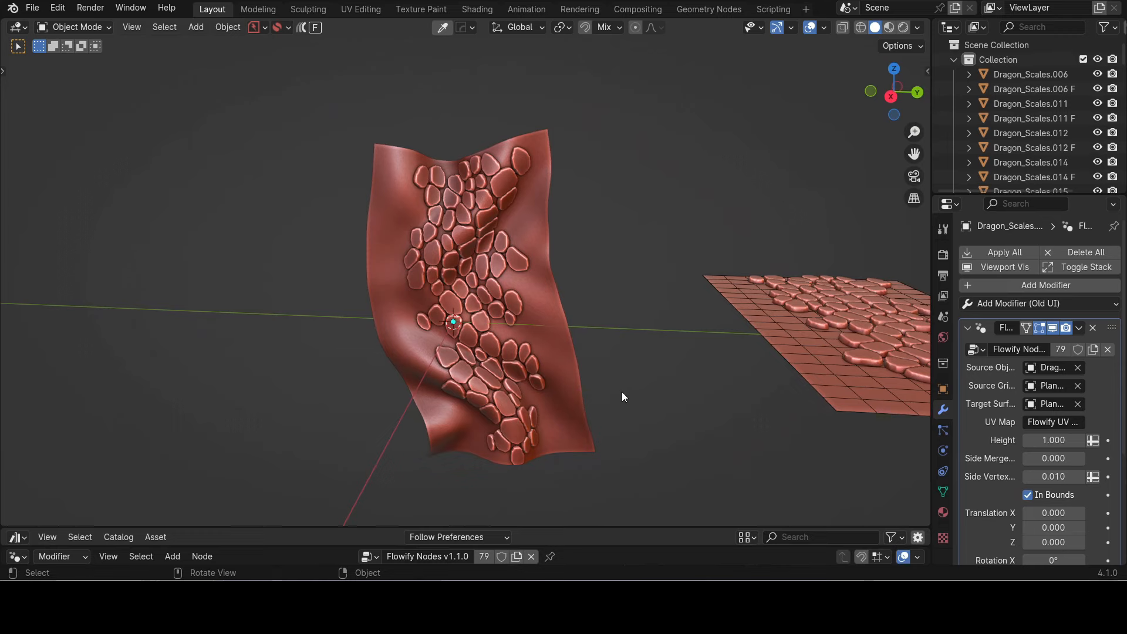
scroll(622, 361, up, 2)
mouse_move(621, 362)
middle_down()
mouse_move(642, 362)
mouse_move(608, 370)
middle_up()
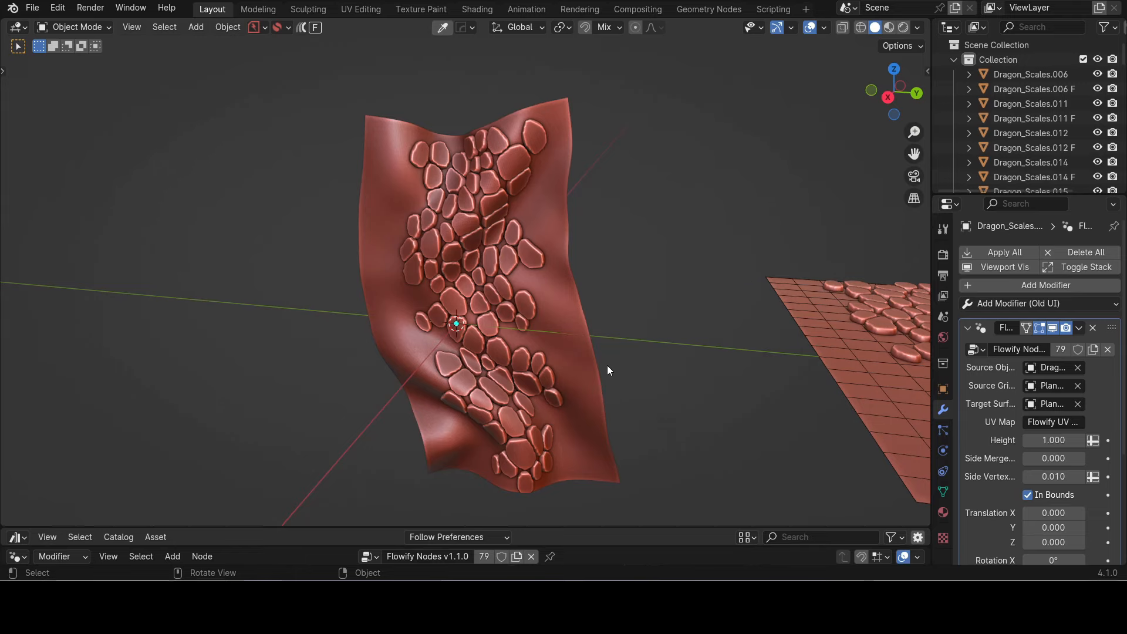
mouse_move(617, 362)
middle_down()
mouse_move(662, 340)
mouse_move(608, 370)
middle_up()
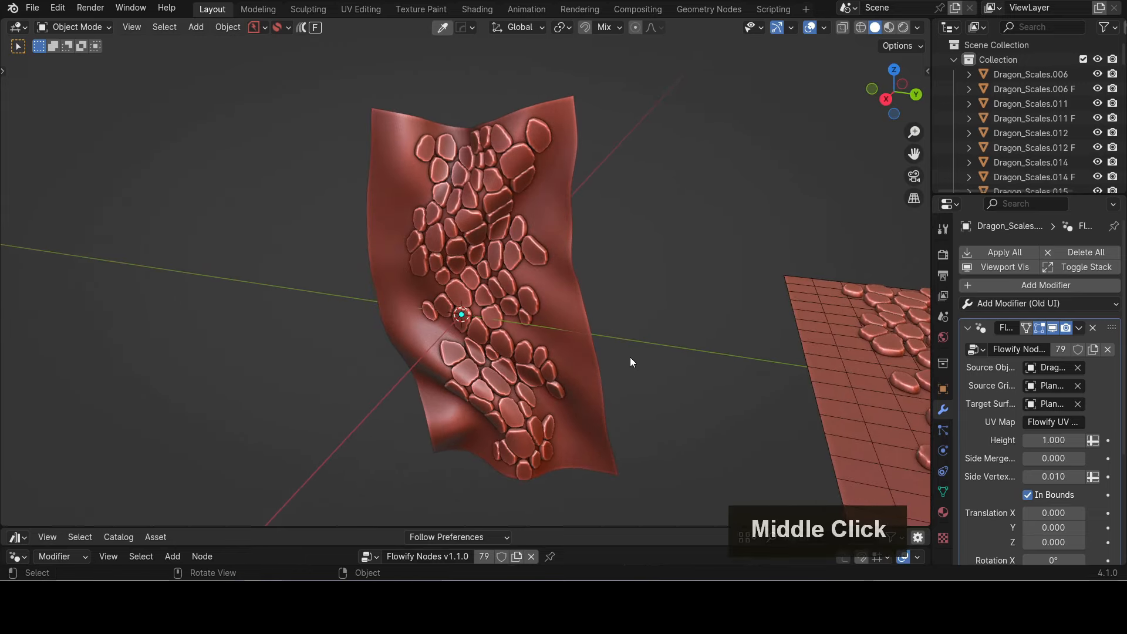